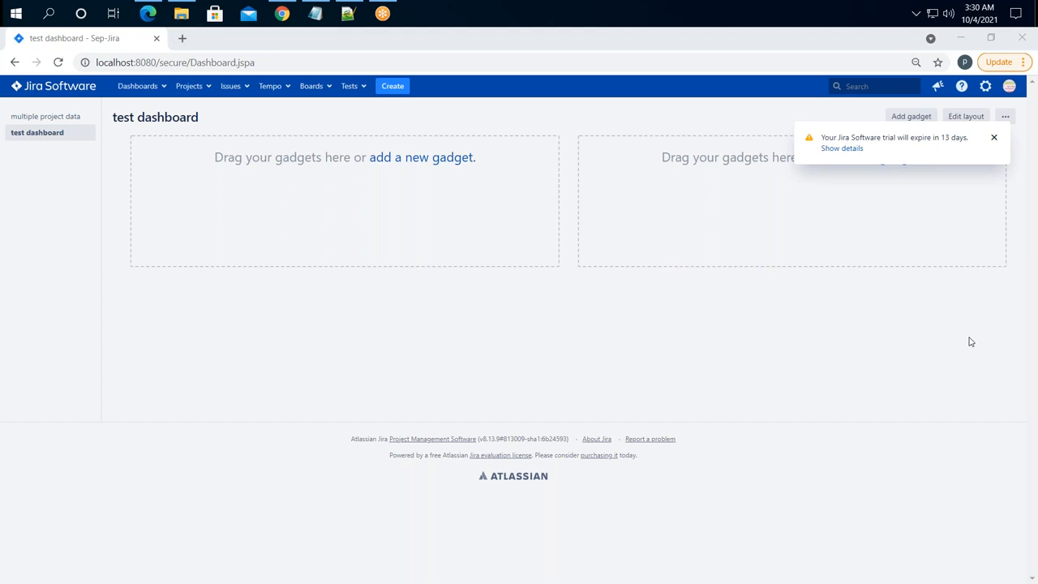
- Dismiss the trial-expiry notice, go to System administration and fill in the saved admin password
left_click(993, 137)
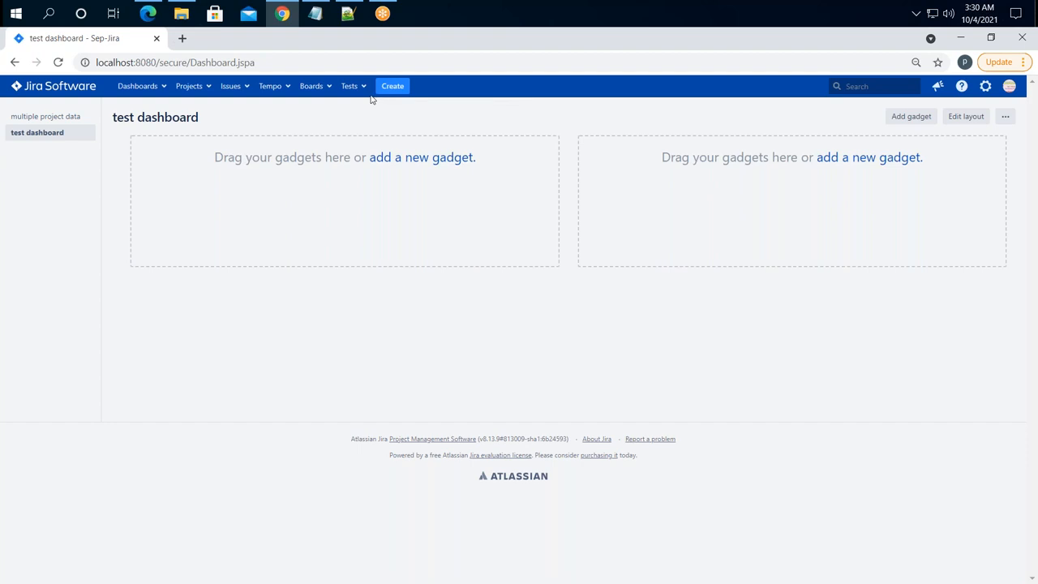
left_click(986, 87)
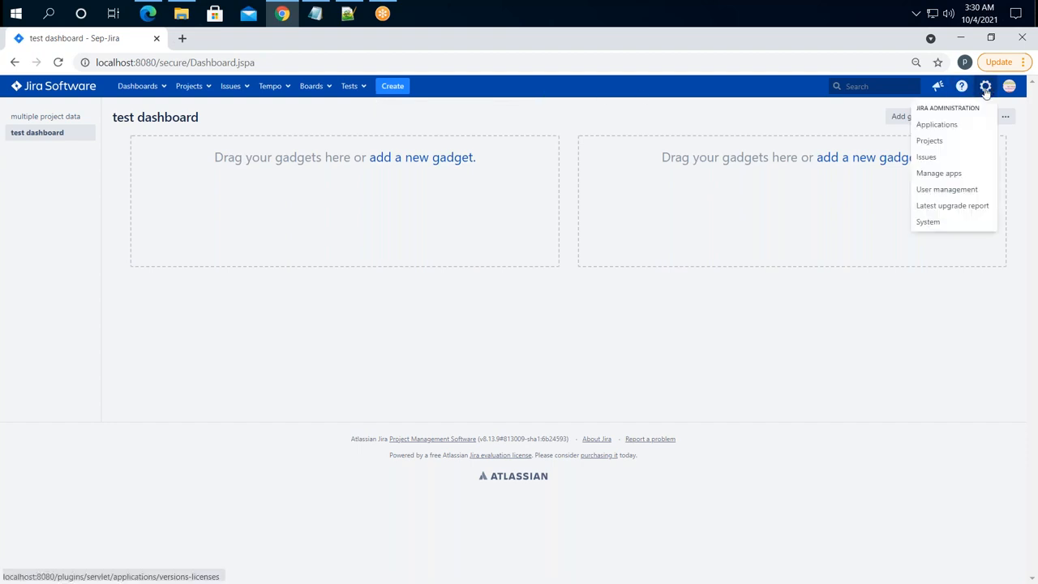
left_click(937, 225)
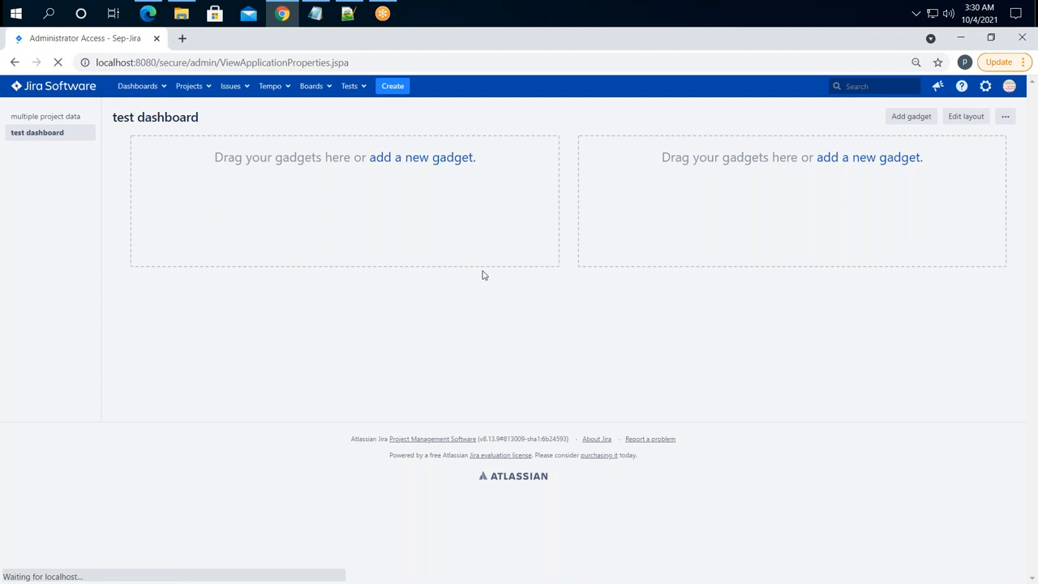
left_click(508, 280)
left_click(490, 305)
- Confirm administrator access, dismiss the browser's password warning and open System info
left_click(468, 306)
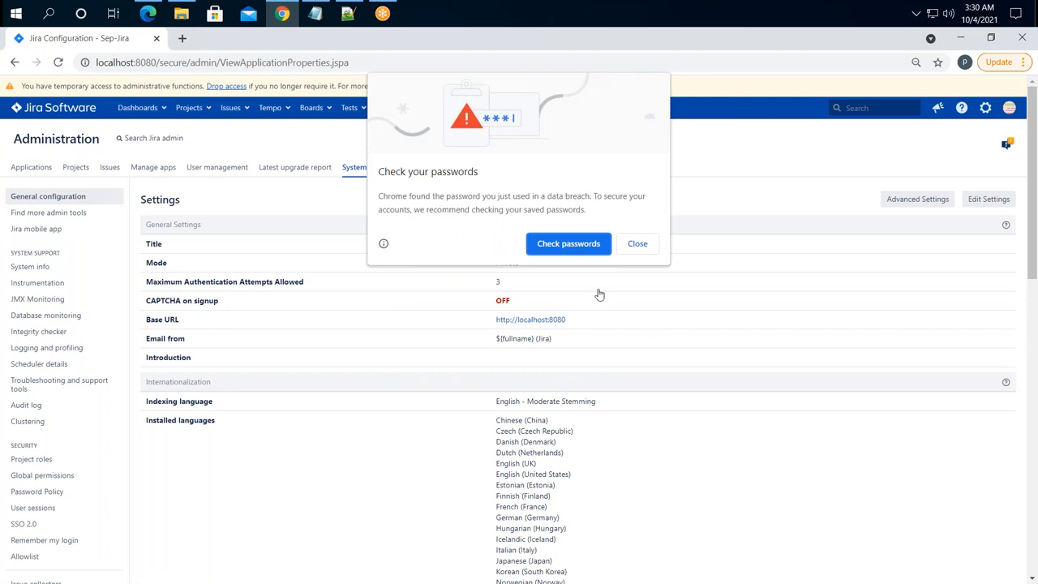
left_click(629, 246)
left_click(38, 269)
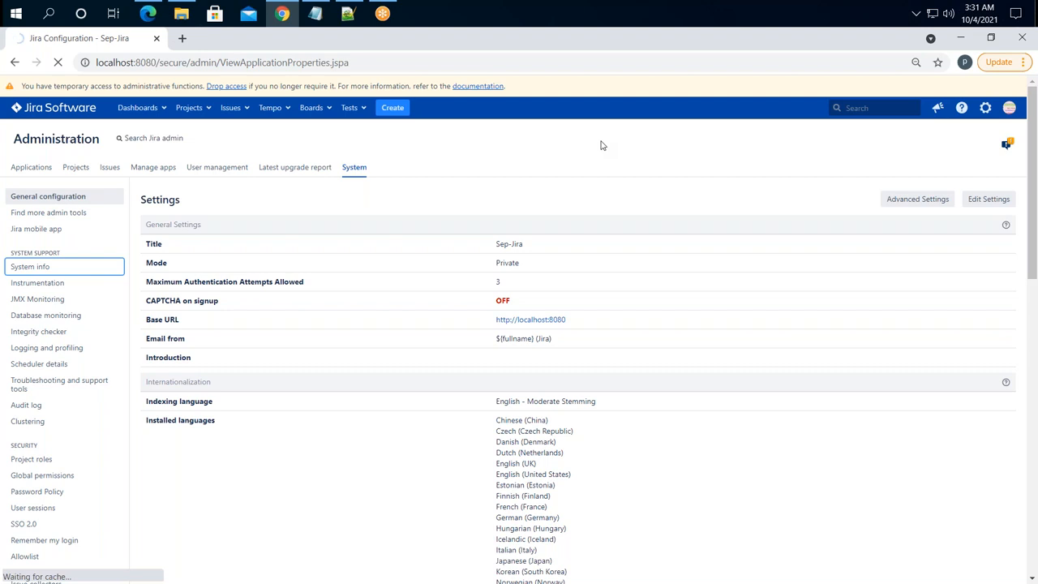
- In a new browser tab, search Google for 'jira database'
left_click(183, 39)
left_click(199, 63)
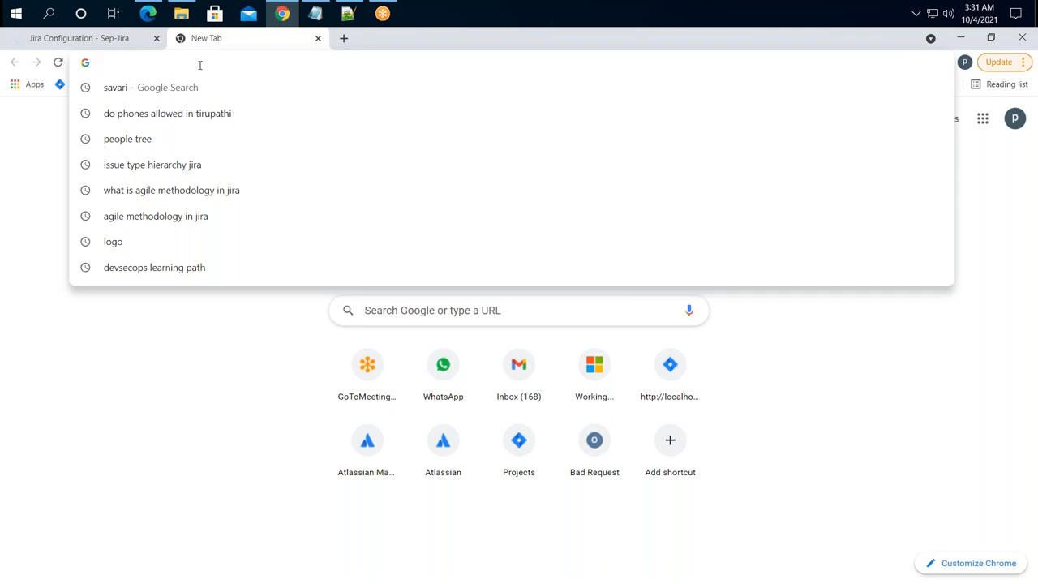
type("jira data")
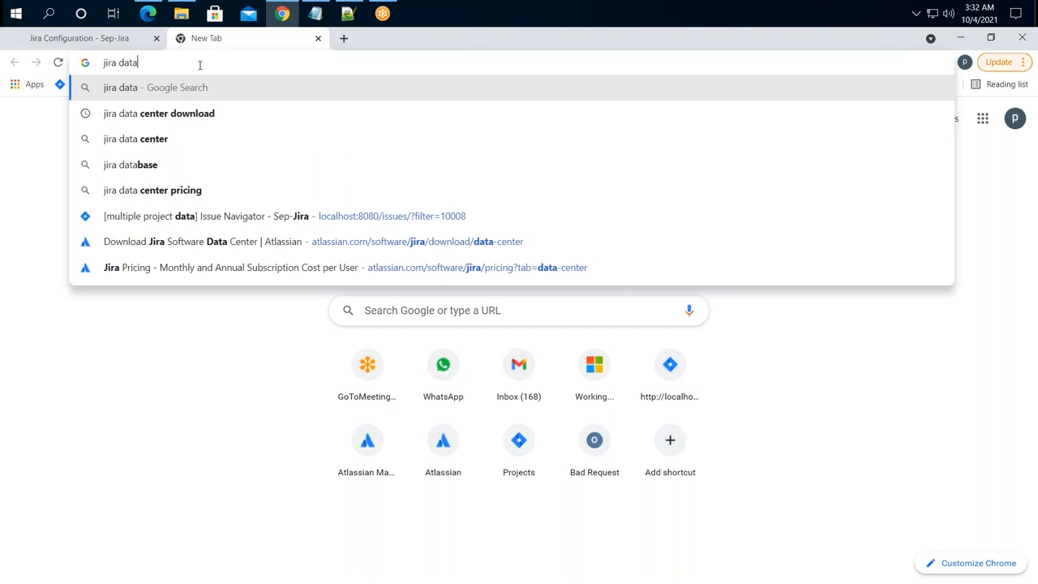
key("Down")
key("Down")
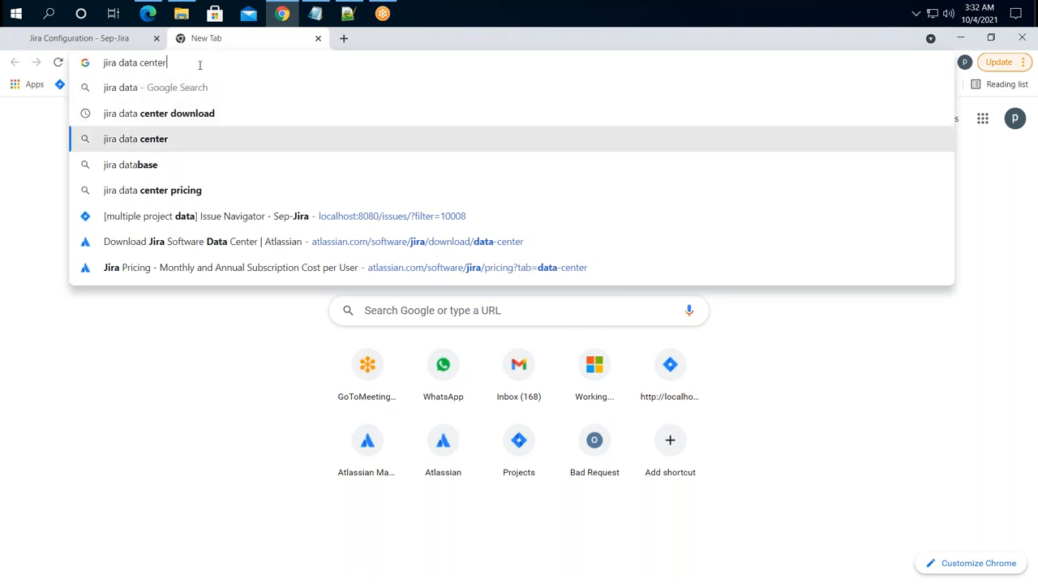
key("Down")
key("Return")
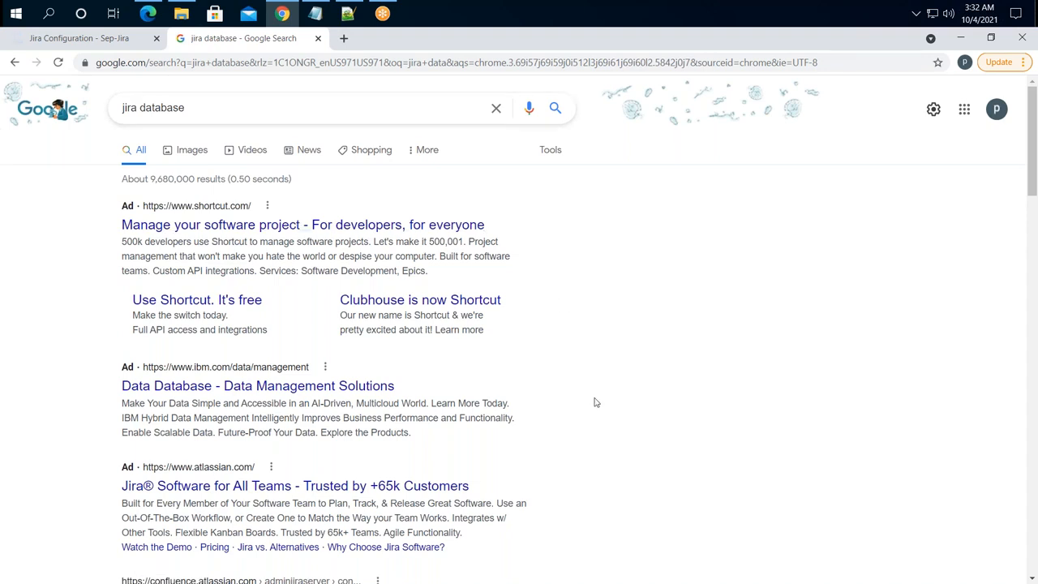
- Open Atlassian's 'Connecting Jira applications to a database' guide from the search results
scroll(595, 402, "down", 3)
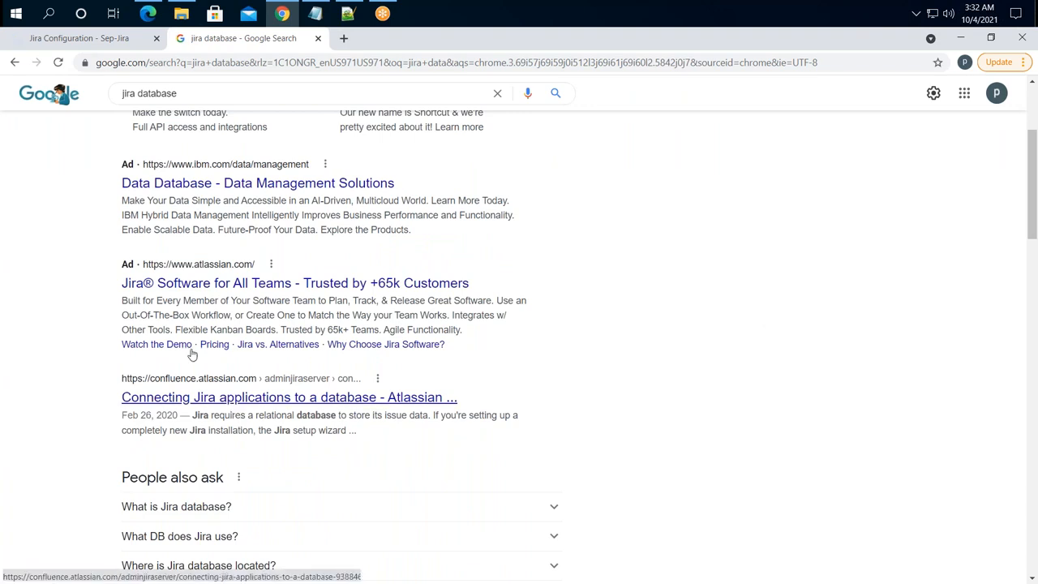
left_click(212, 398)
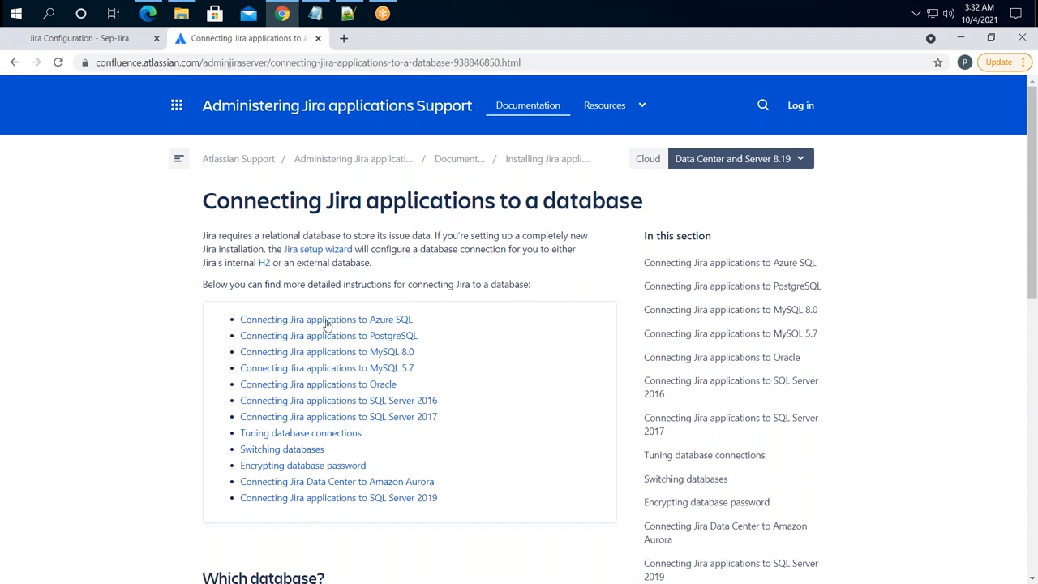
left_click_drag(429, 326, 371, 336)
left_click(427, 341)
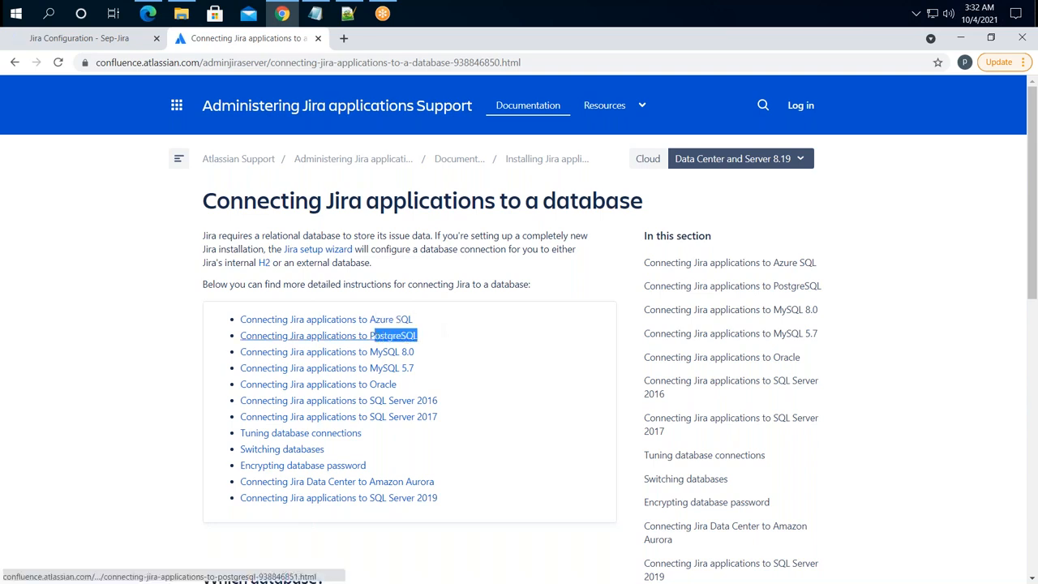
left_click(424, 359)
left_click_drag(423, 358, 380, 352)
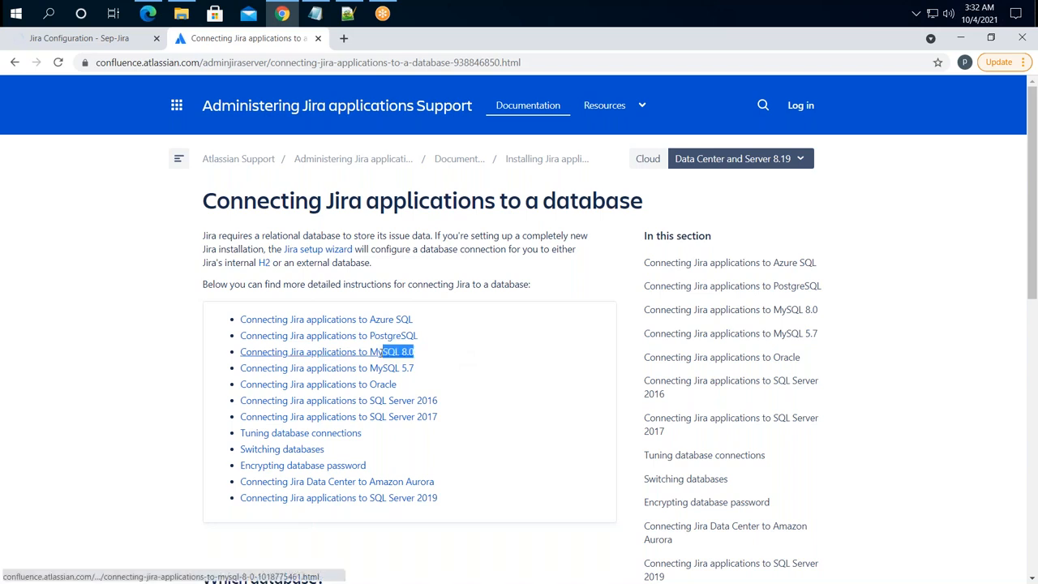
left_click(411, 386)
left_click_drag(411, 387, 370, 384)
left_click_drag(442, 402, 360, 400)
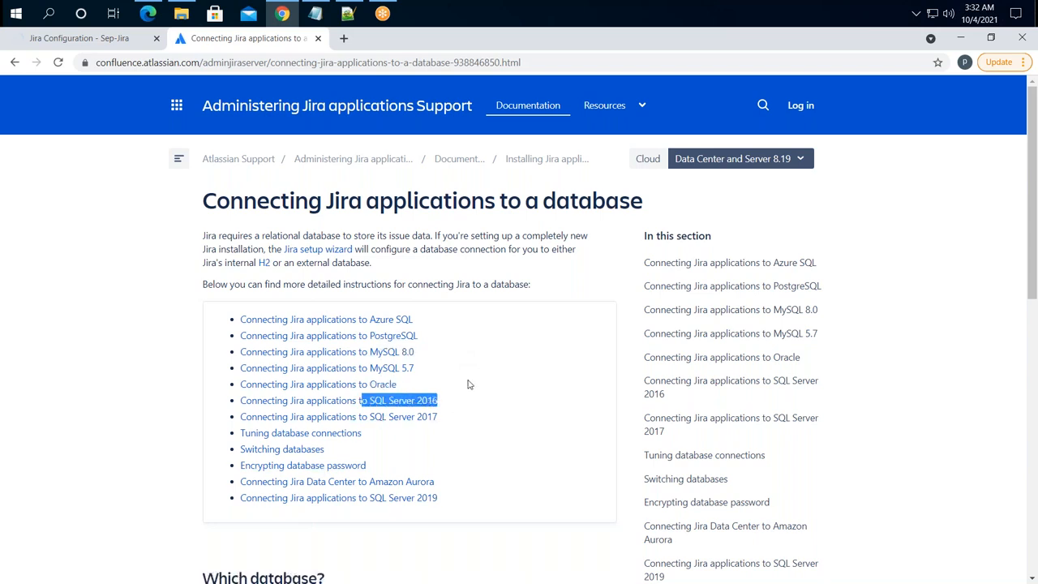
scroll(452, 495, "down", 3)
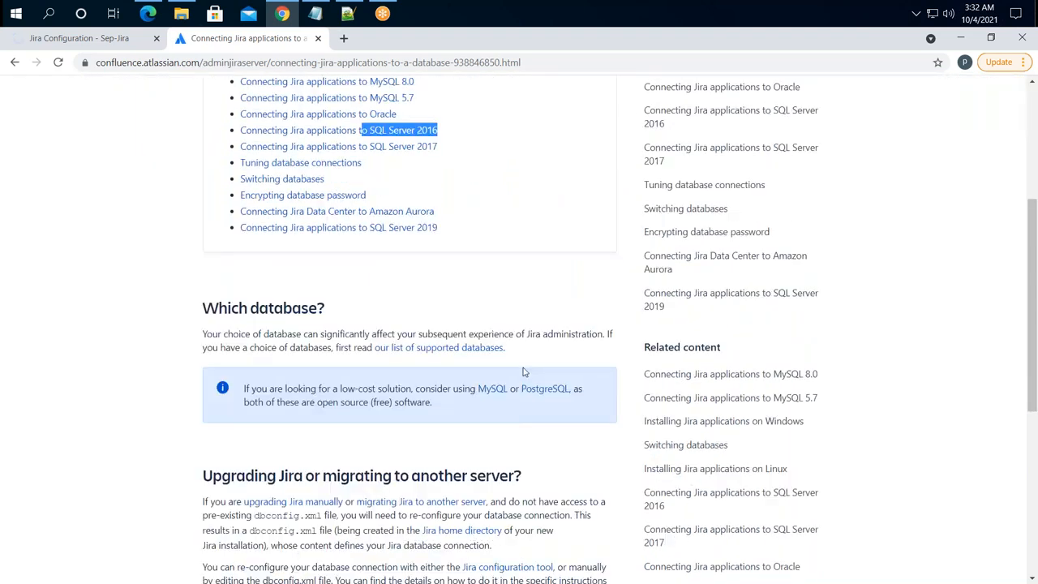
scroll(523, 371, "down", 2)
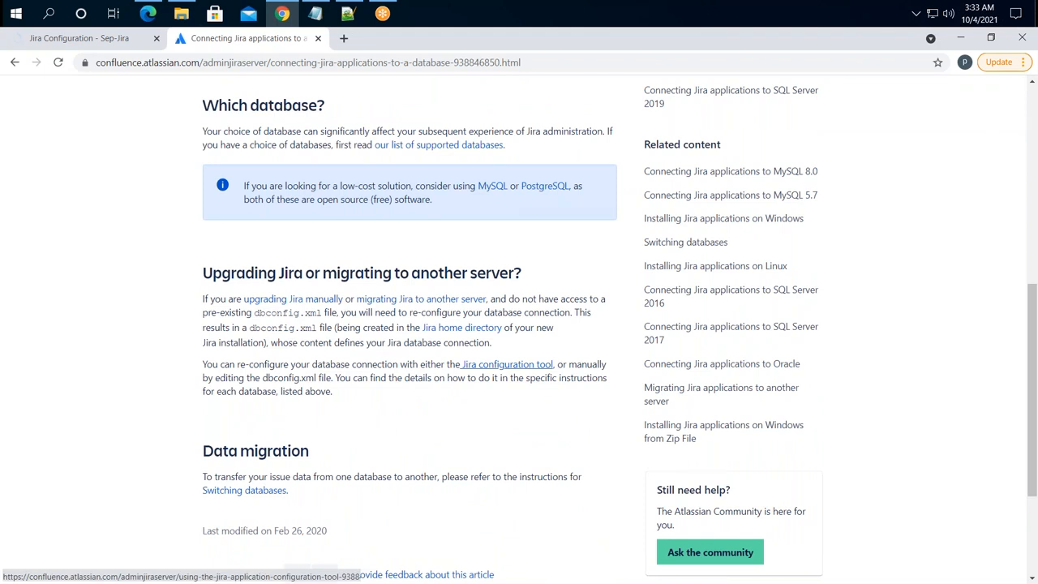
scroll(507, 367, "up", 2)
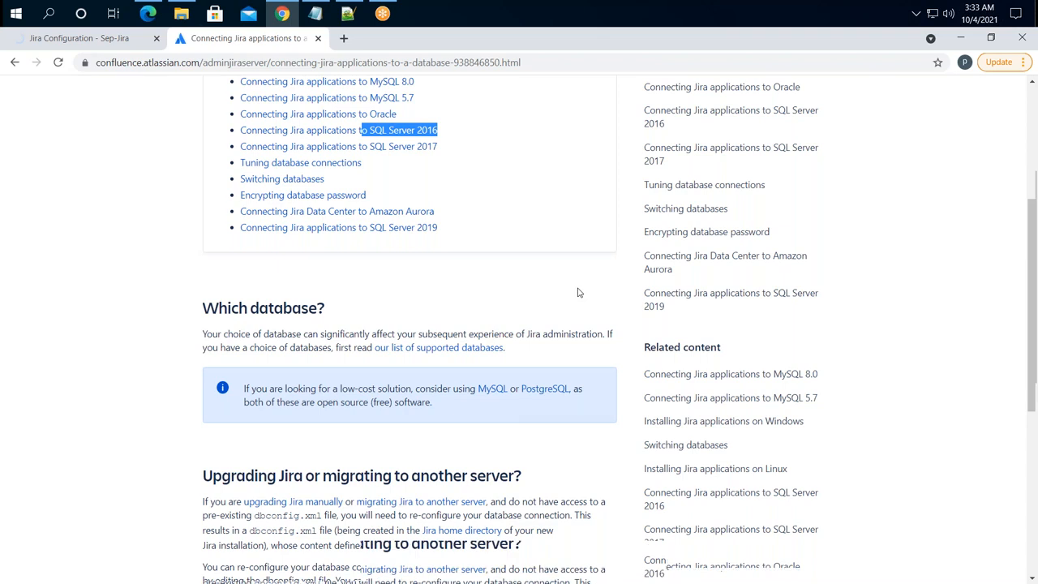
scroll(579, 292, "up", 3)
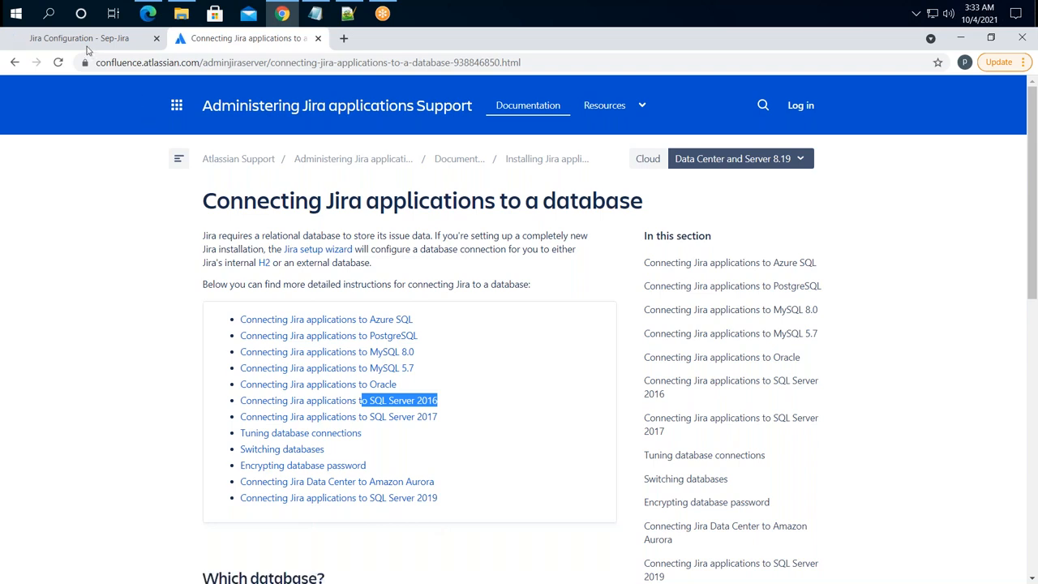
left_click_drag(240, 352, 358, 349)
left_click_drag(418, 335, 285, 335)
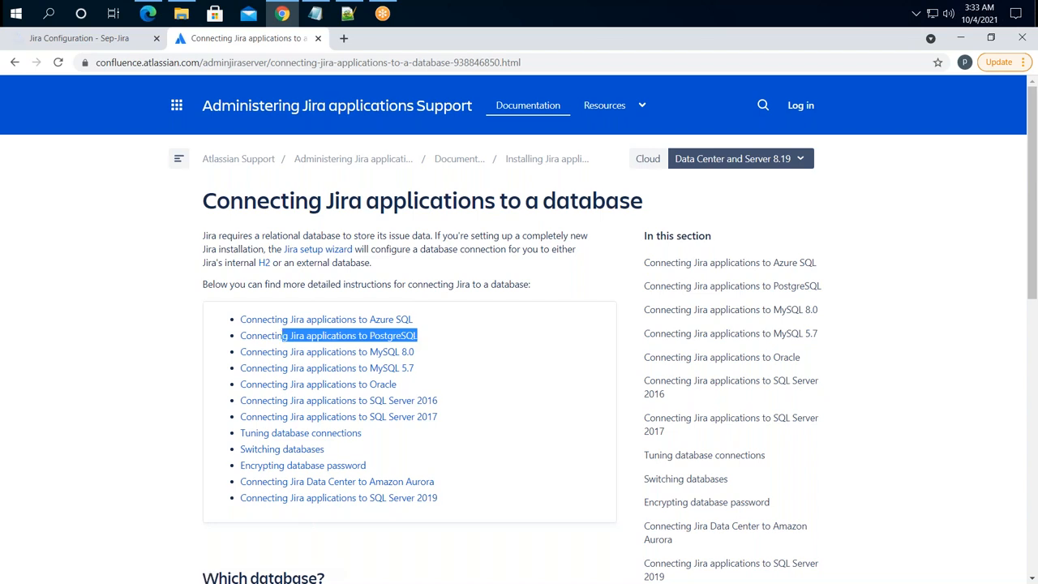
left_click(454, 335)
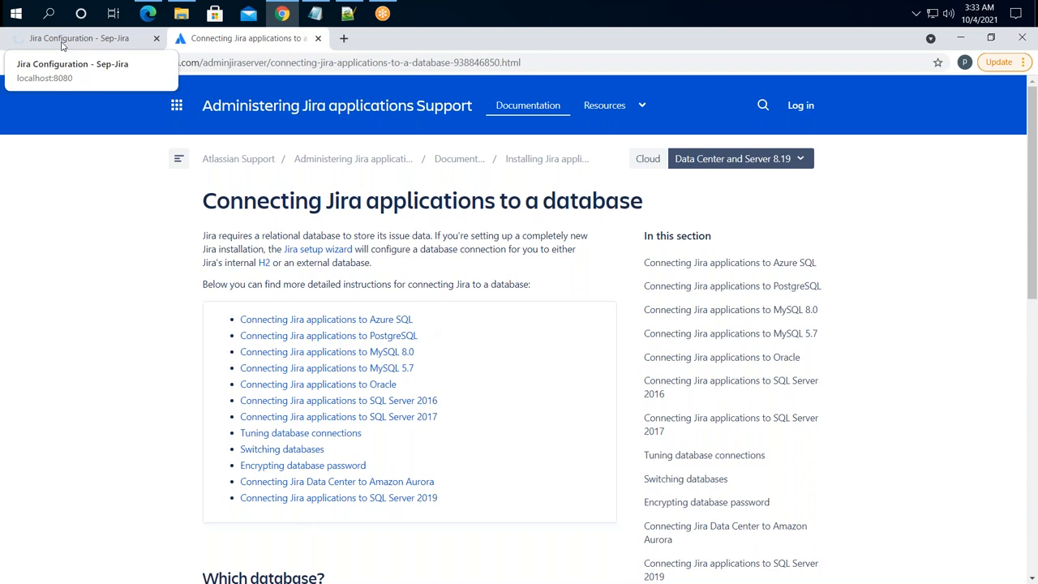
left_click_drag(418, 336, 256, 336)
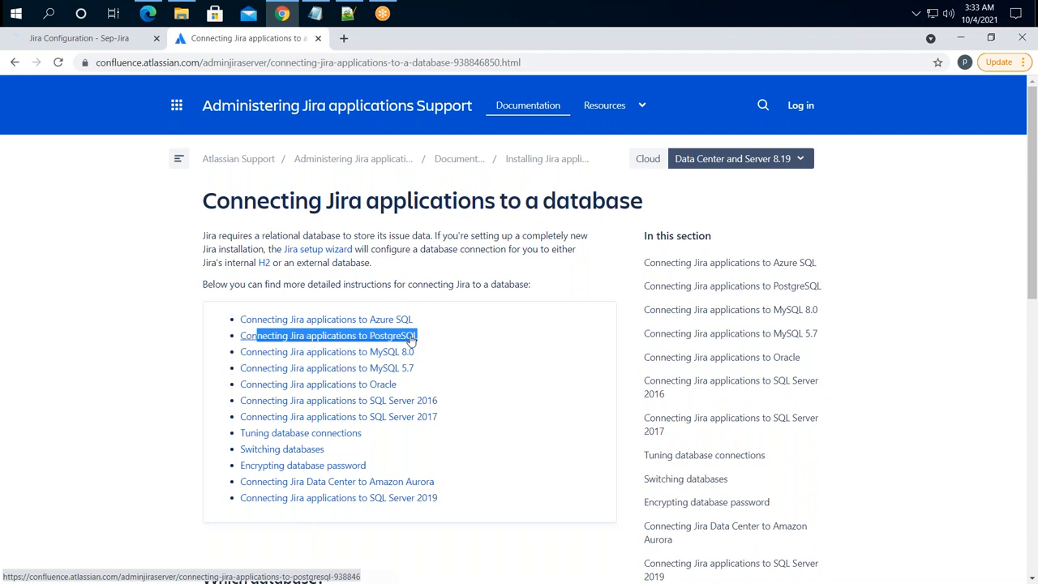
- Return to the Jira Configuration tab and scroll through the general settings page
left_click(70, 41)
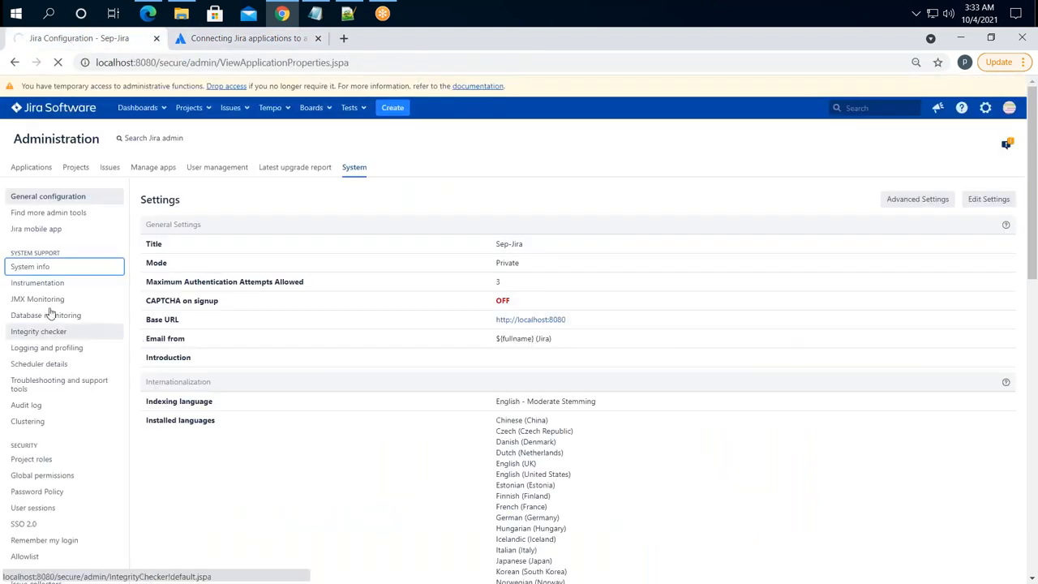
left_click(31, 271)
scroll(429, 344, "down", 8)
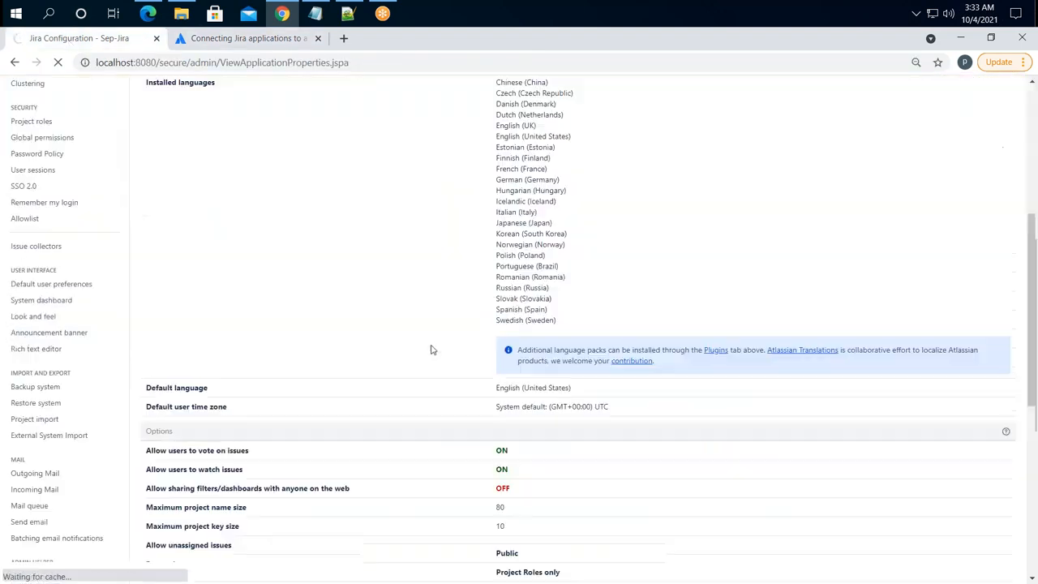
scroll(457, 371, "down", 2)
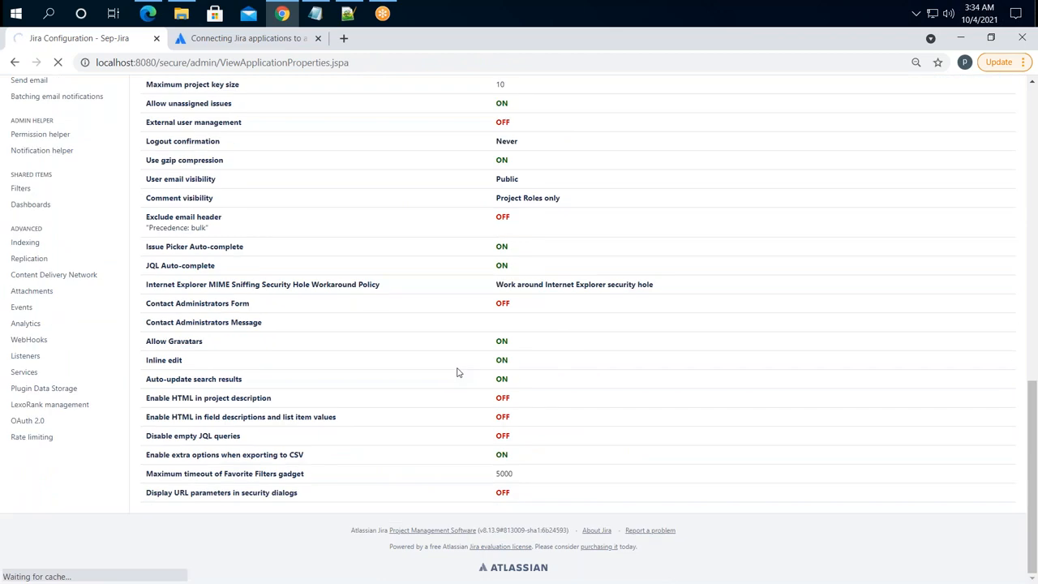
scroll(456, 371, "up", 10)
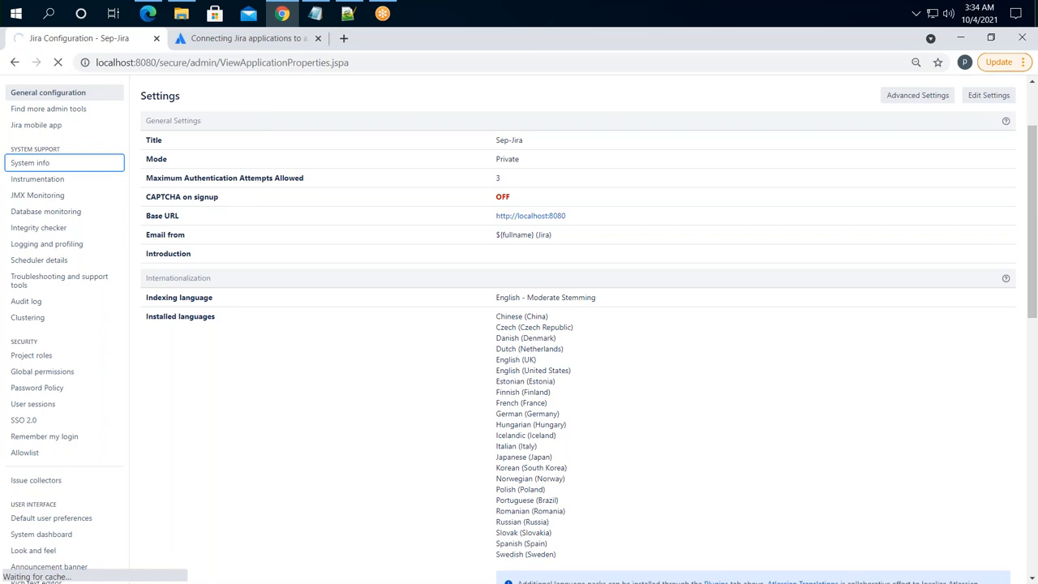
left_click(181, 13)
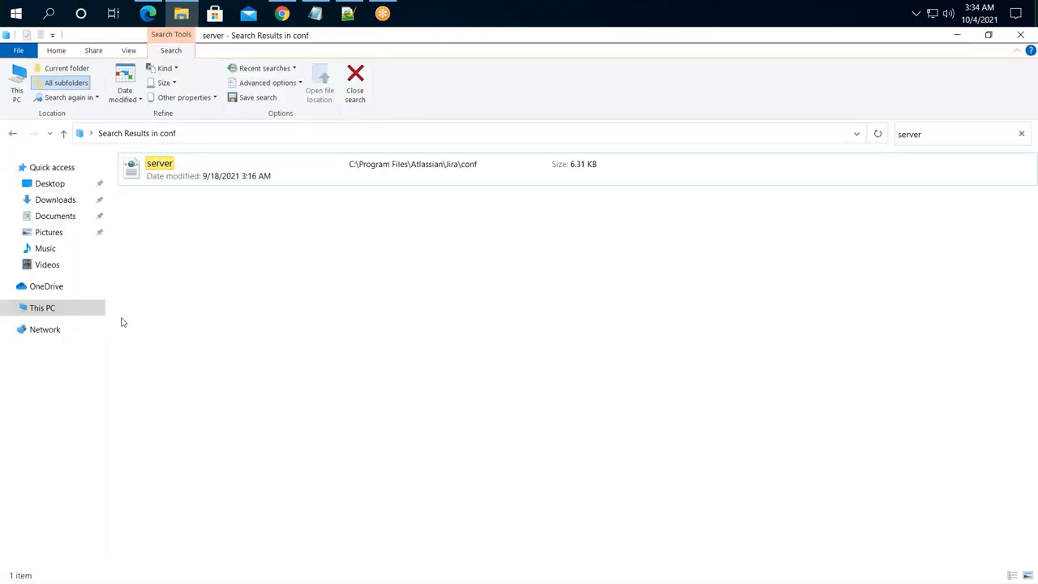
- Browse to the Jira home folder under C:\Program Files\Atlassian\Application Data
left_click(59, 311)
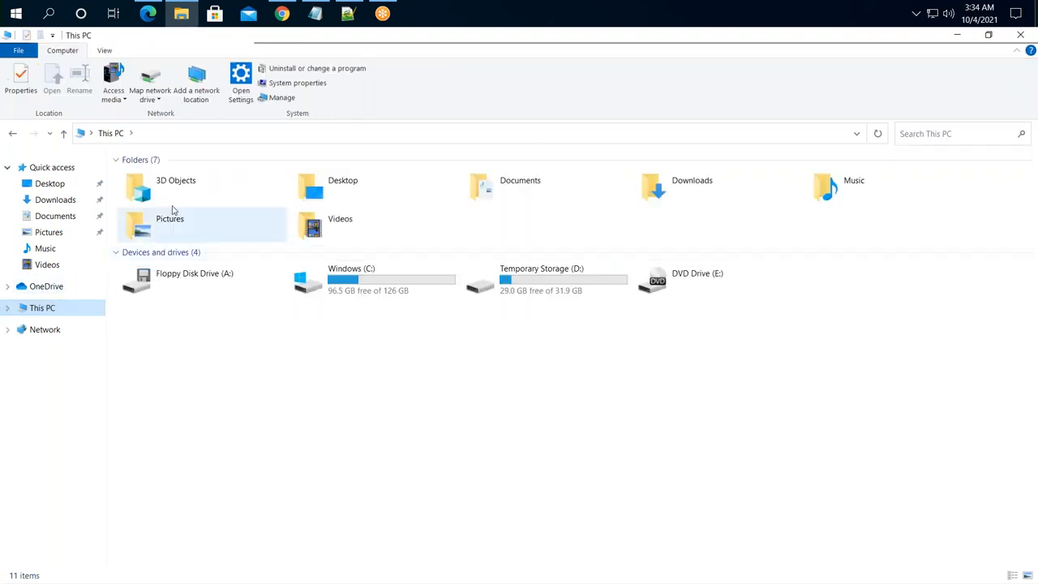
double_click(410, 272)
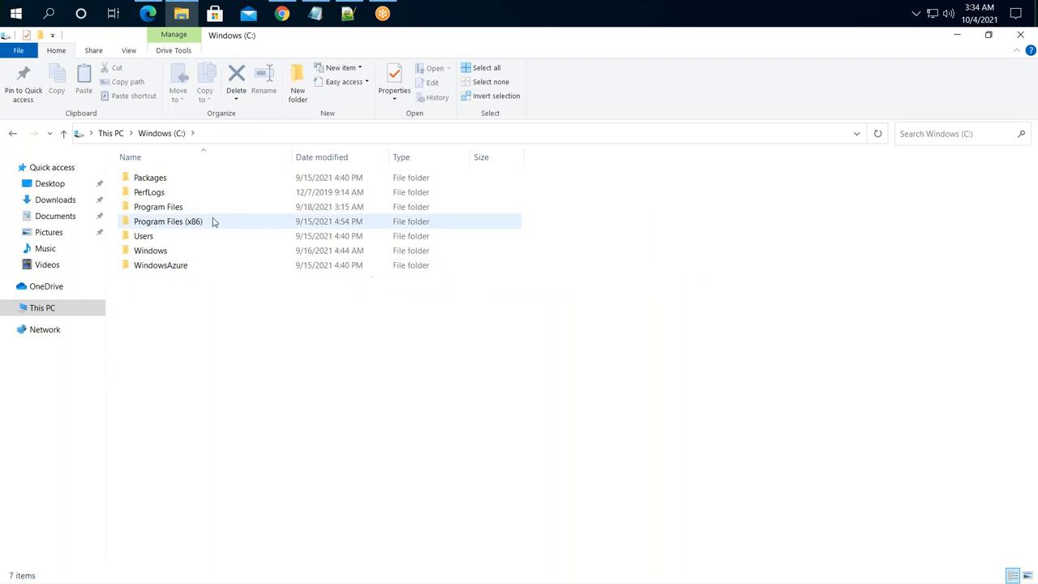
double_click(143, 207)
double_click(150, 179)
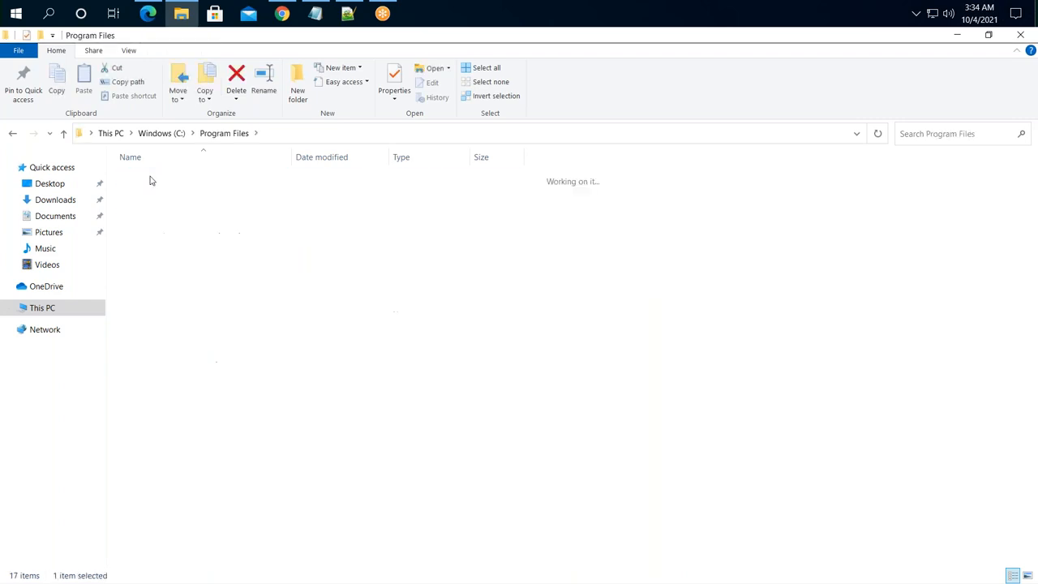
double_click(146, 180)
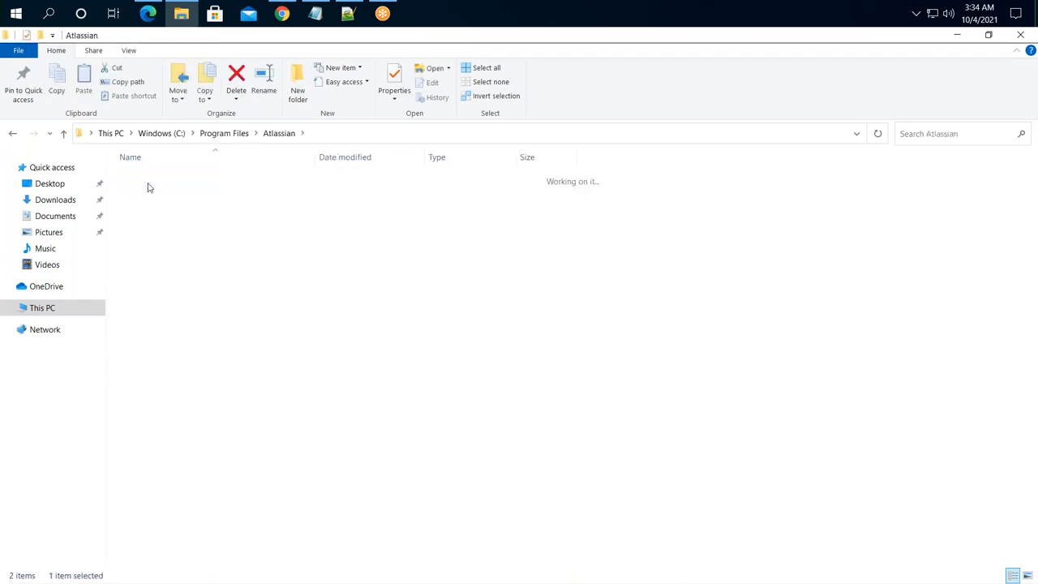
left_click(139, 180)
double_click(140, 180)
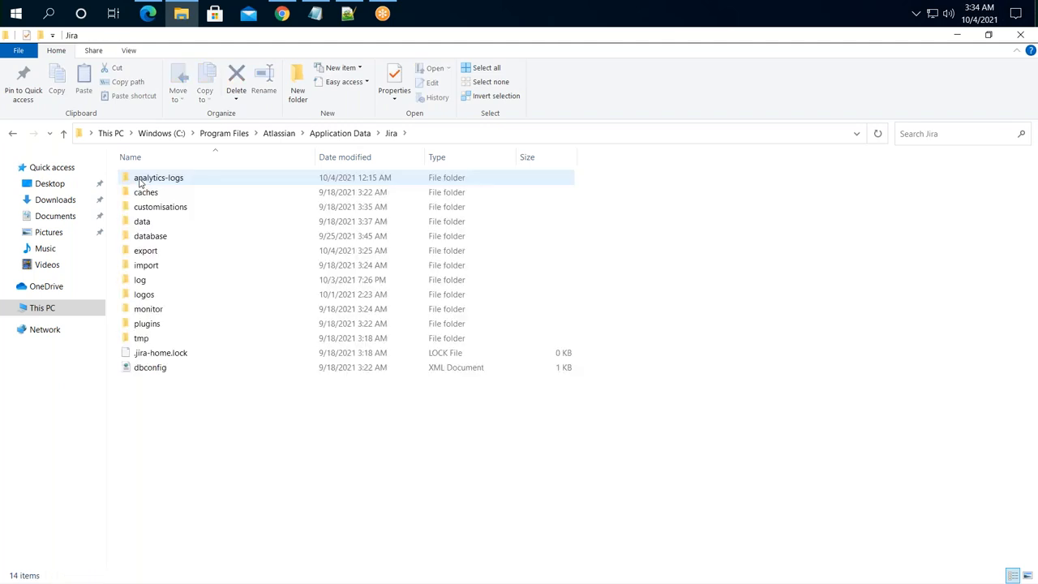
- Open the database folder and check h2db.trace and the 153 MB h2db.mv file
left_click(170, 236)
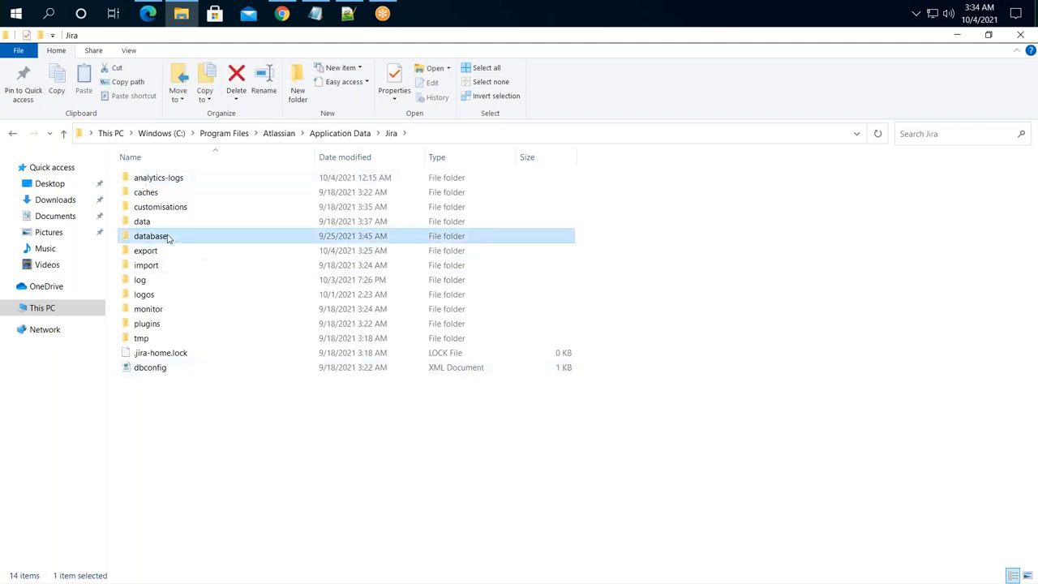
double_click(209, 236)
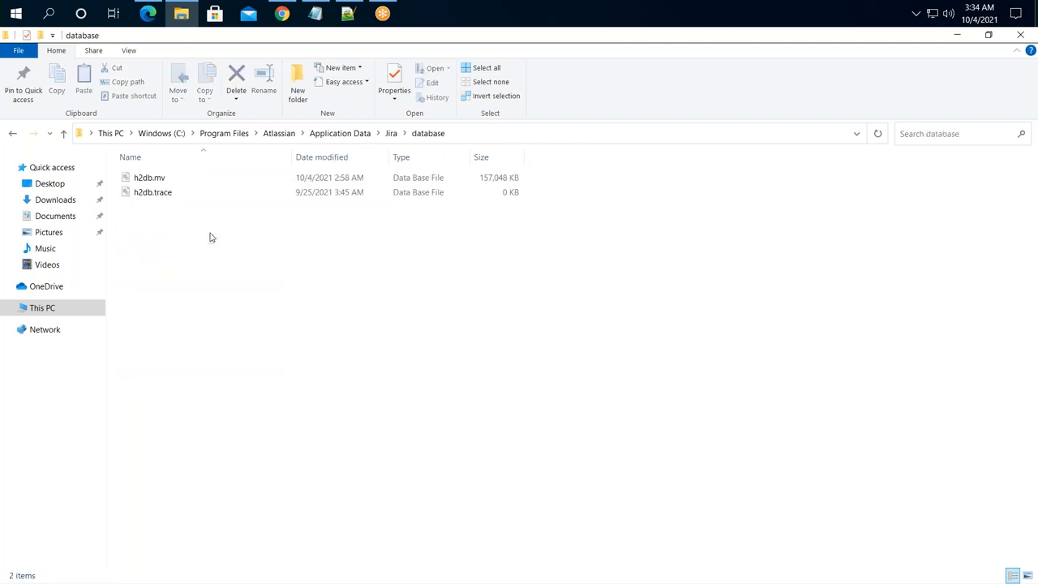
left_click(171, 195)
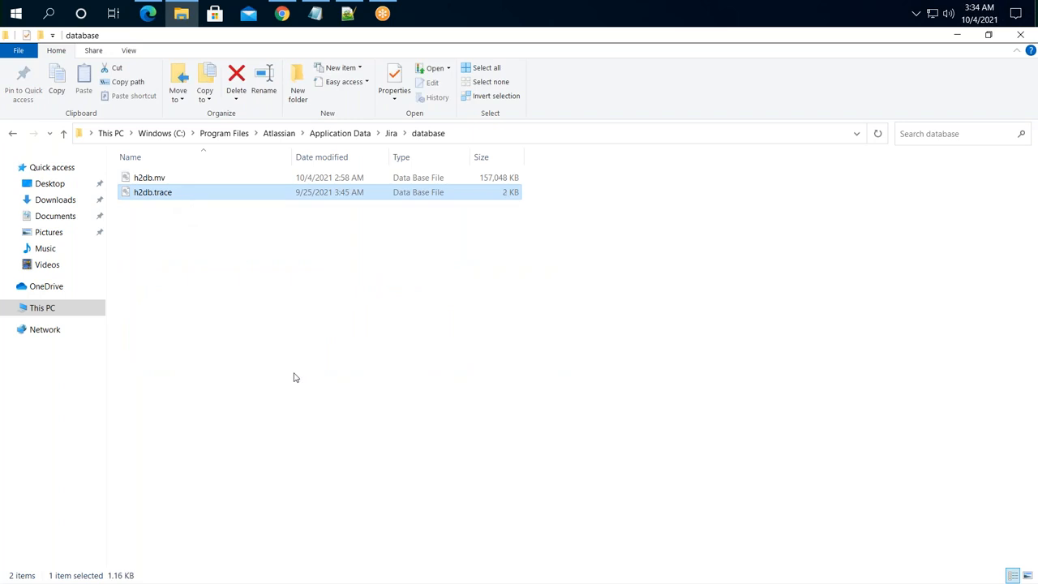
left_click(155, 179)
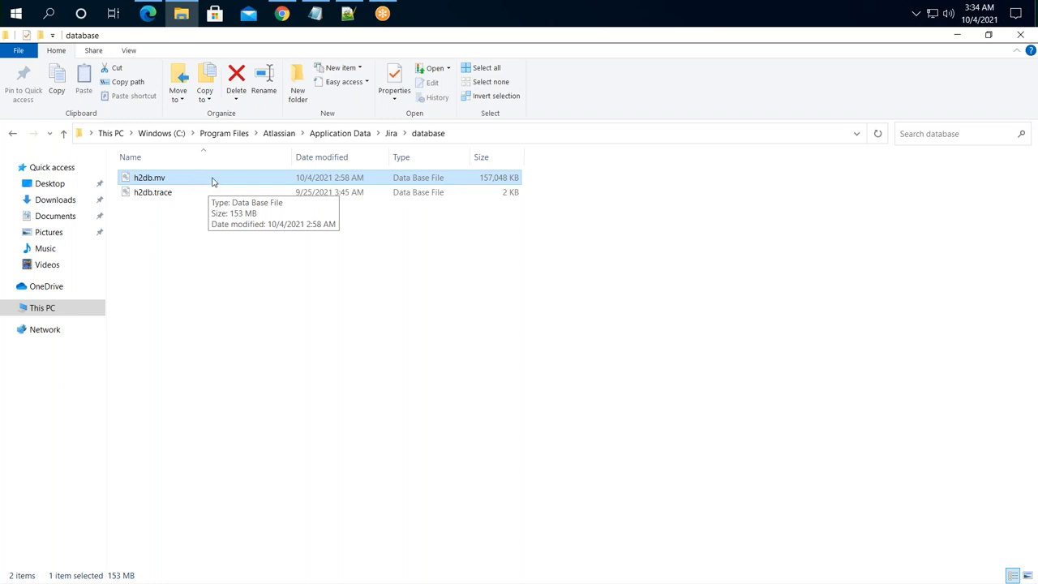
left_click(294, 18)
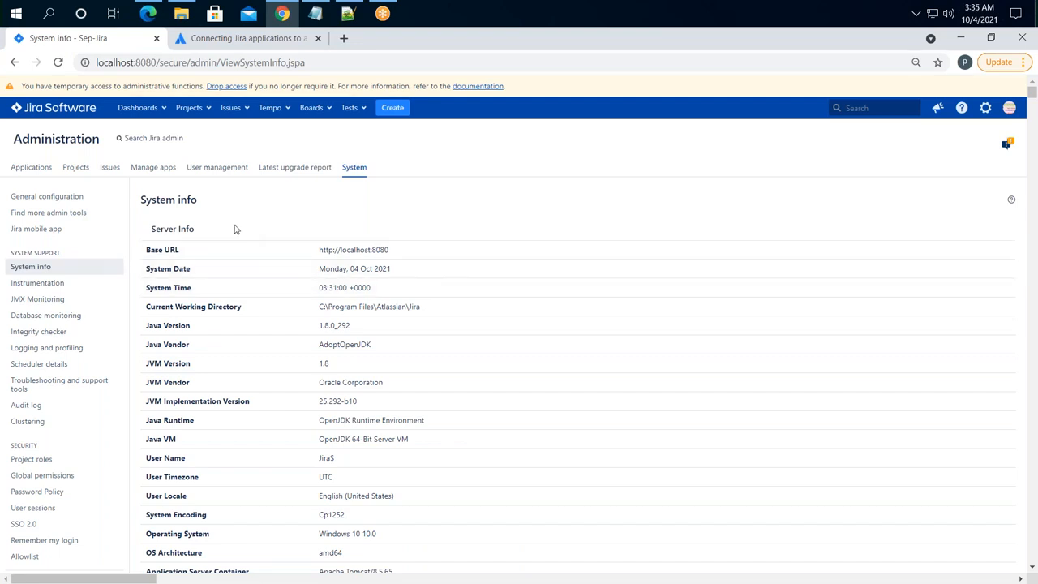
- On System info, highlight the Database type value h2
scroll(435, 429, "down", 3)
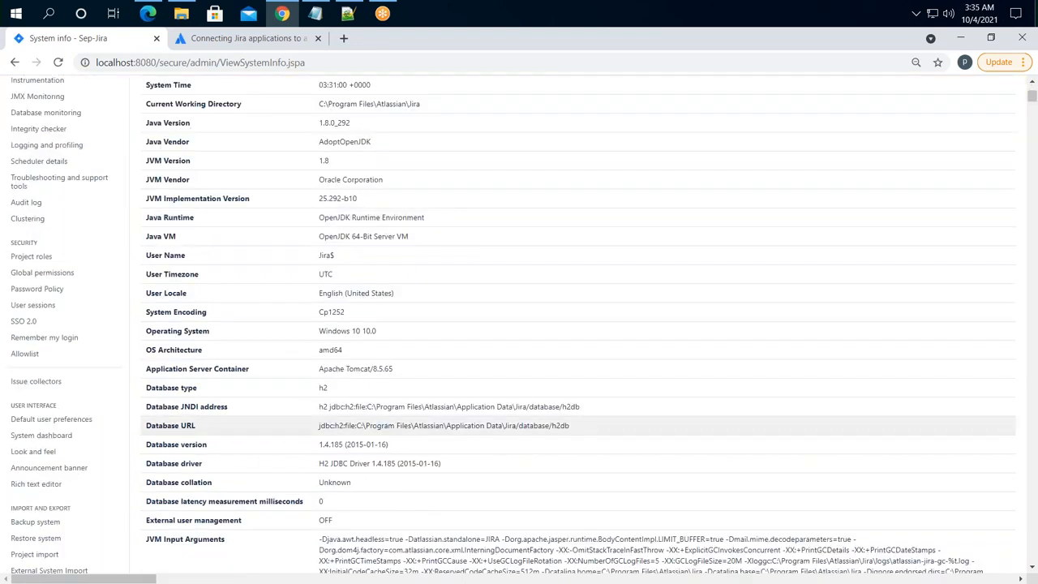
left_click_drag(357, 391, 148, 386)
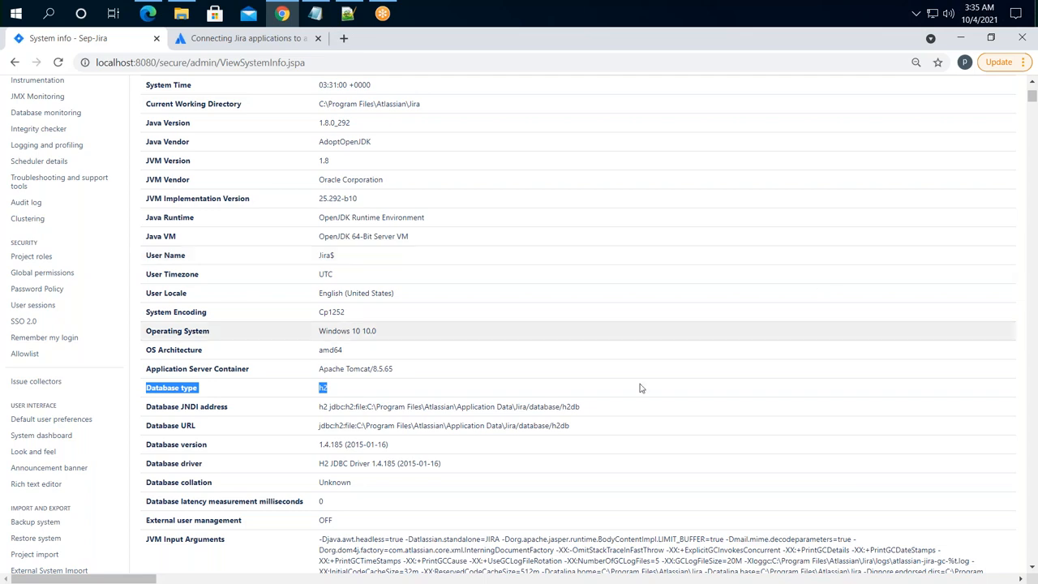
left_click_drag(591, 410, 132, 411)
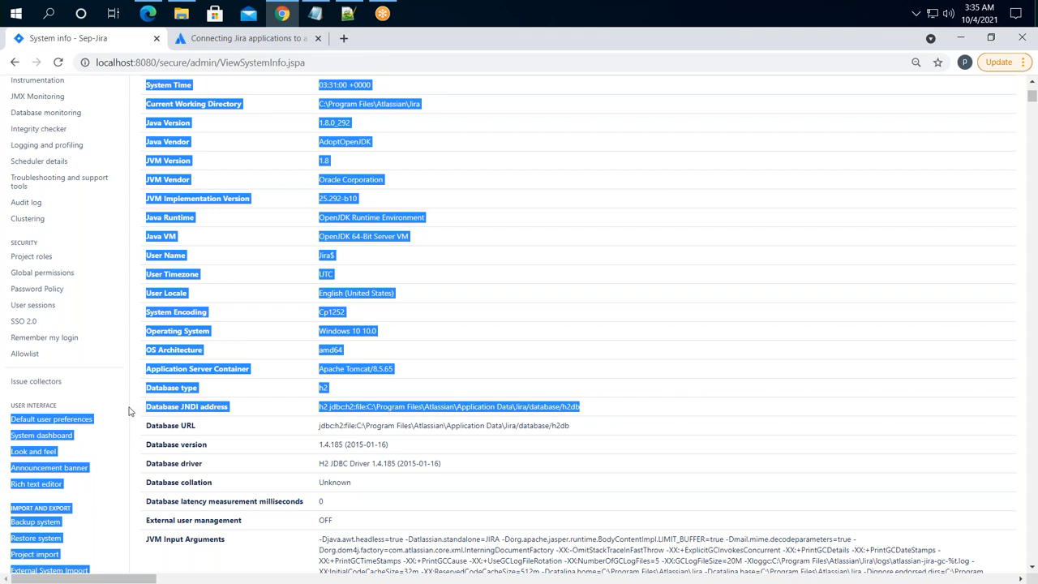
left_click(317, 395)
left_click_drag(325, 390, 317, 393)
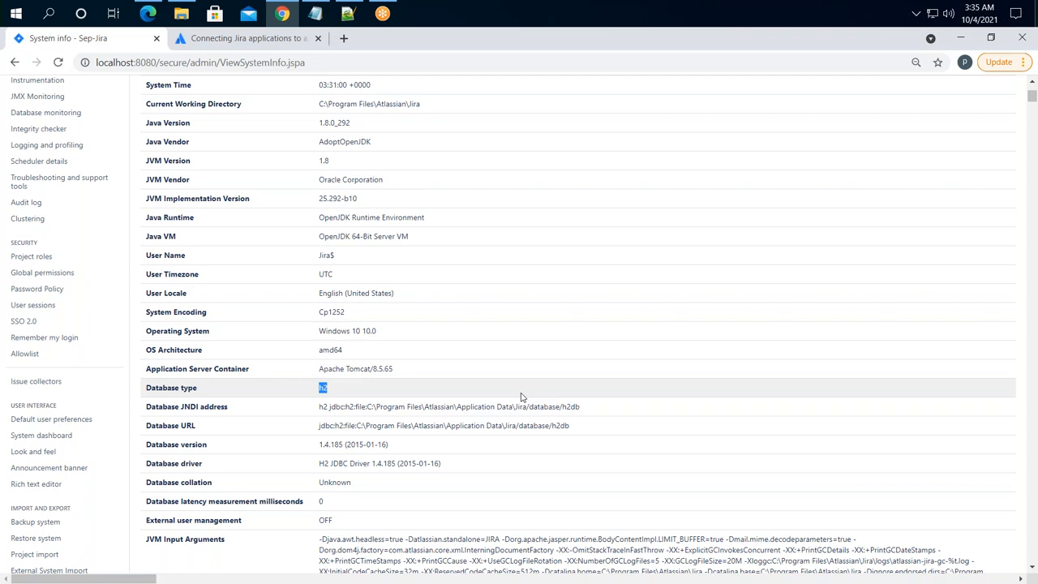
- Find 'version' on the page and highlight the Jira version 8.13.9
scroll(513, 353, "down", 5)
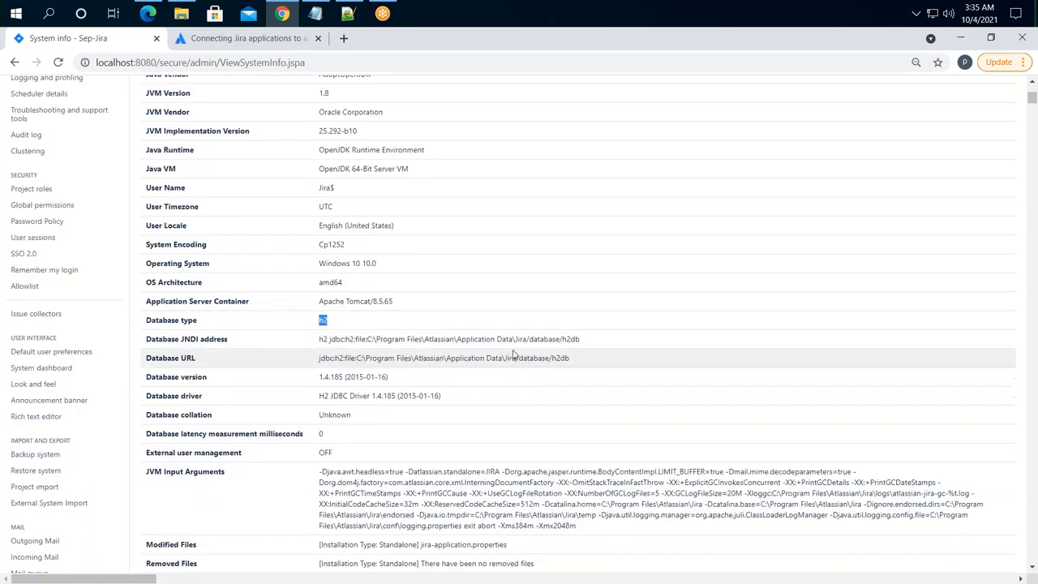
scroll(514, 353, "down", 20)
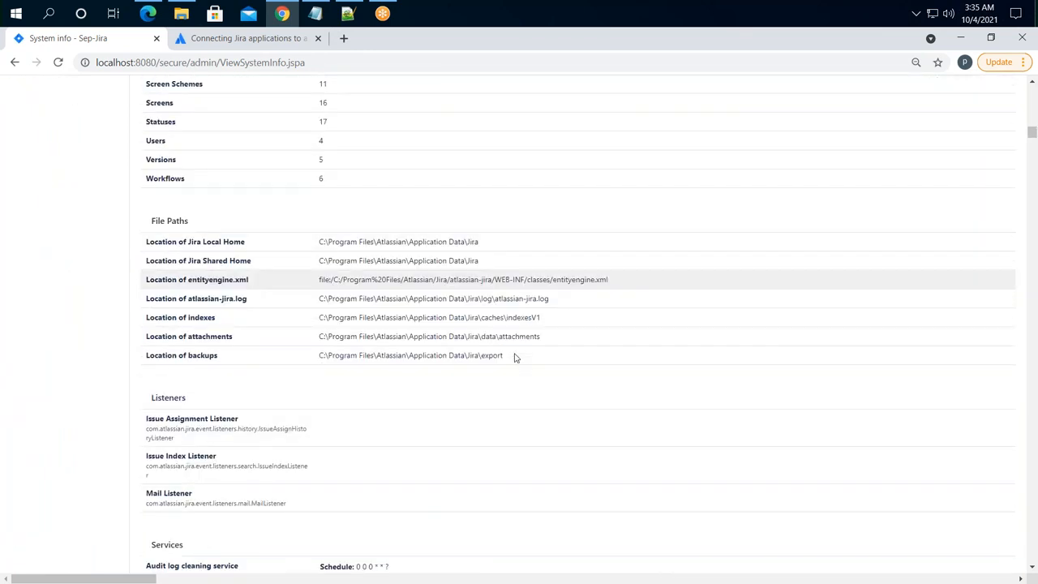
scroll(513, 357, "down", 20)
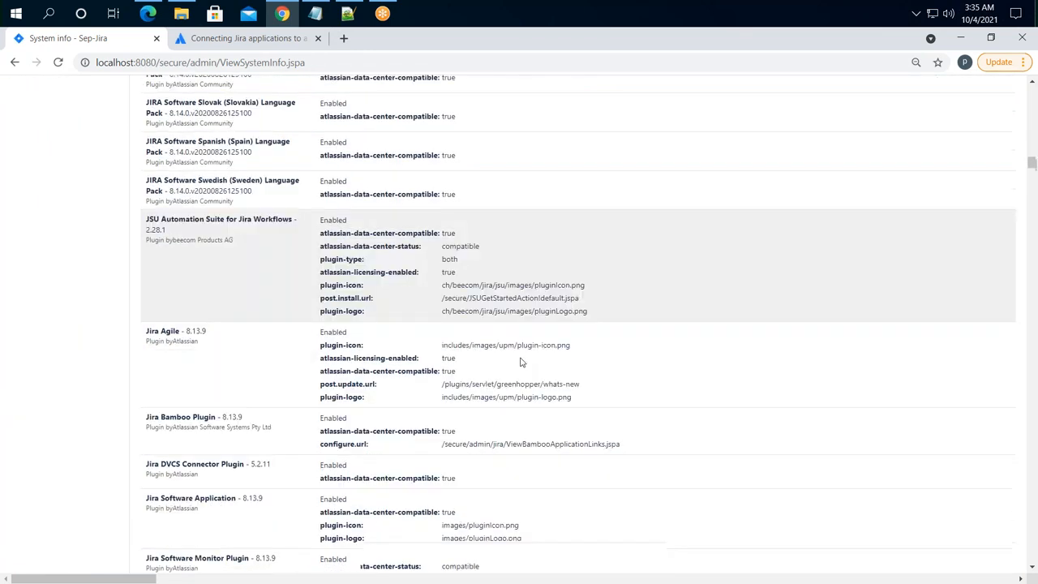
scroll(524, 362, "down", 5)
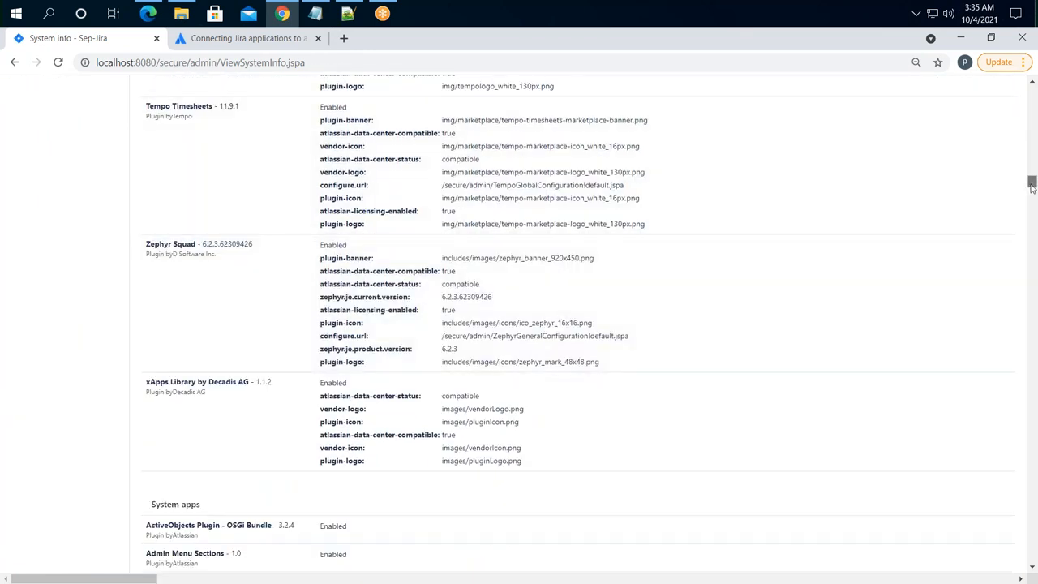
left_click_drag(1031, 186, 1032, 182)
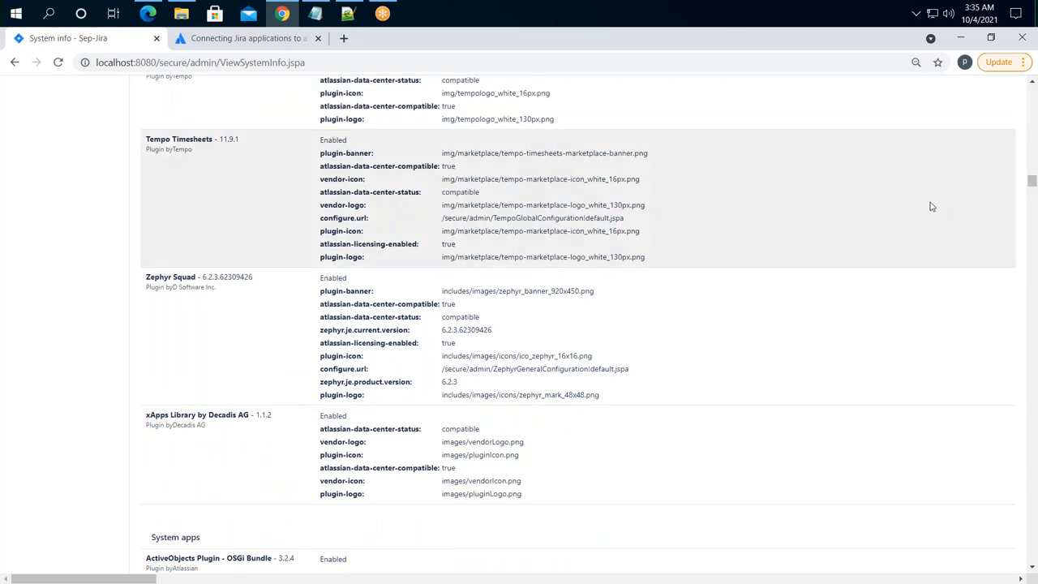
key("ctrl+f")
type("v")
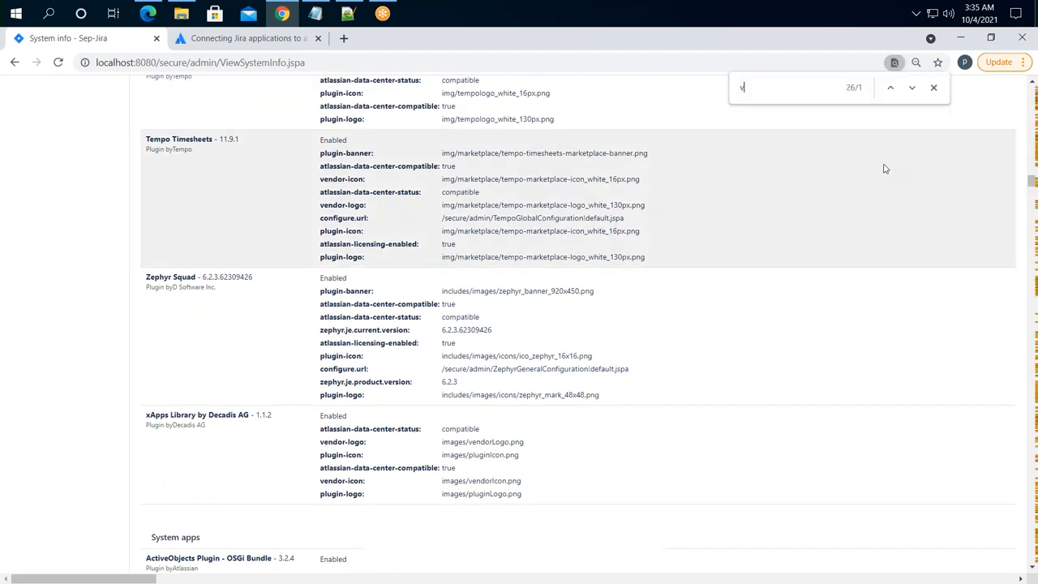
type("ersion")
key("Return")
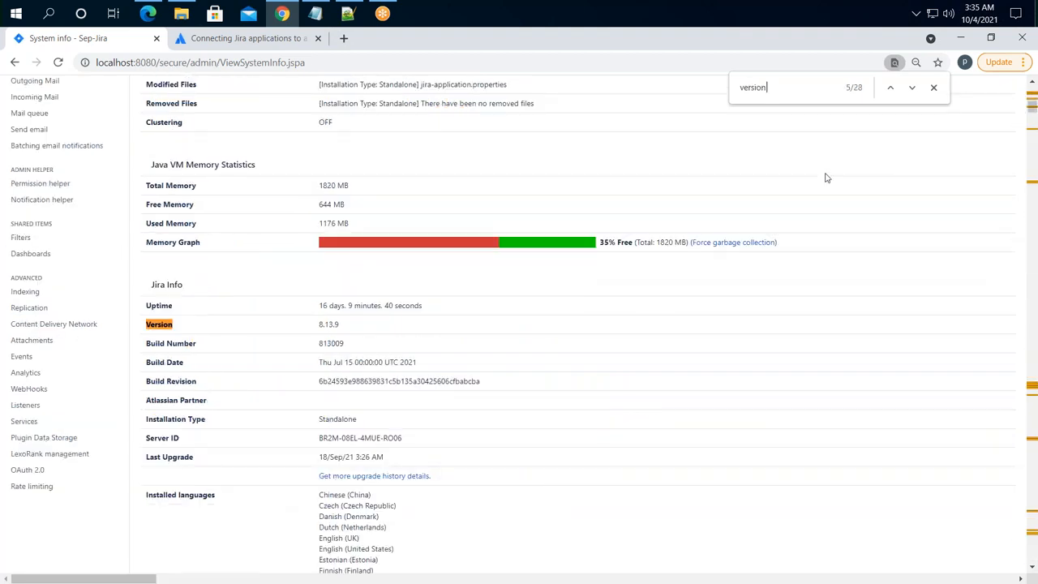
left_click_drag(339, 325, 322, 325)
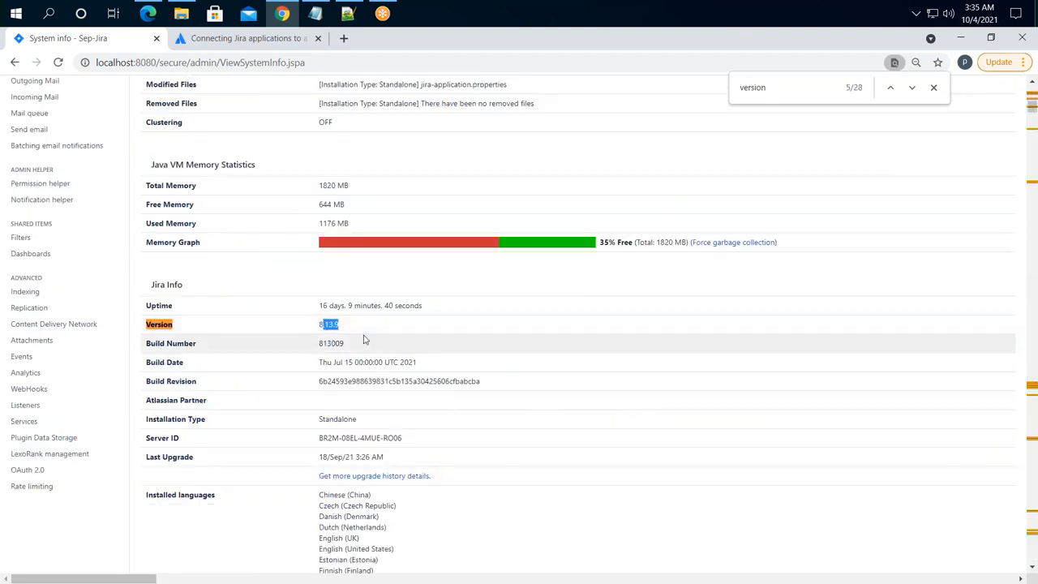
left_click(349, 18)
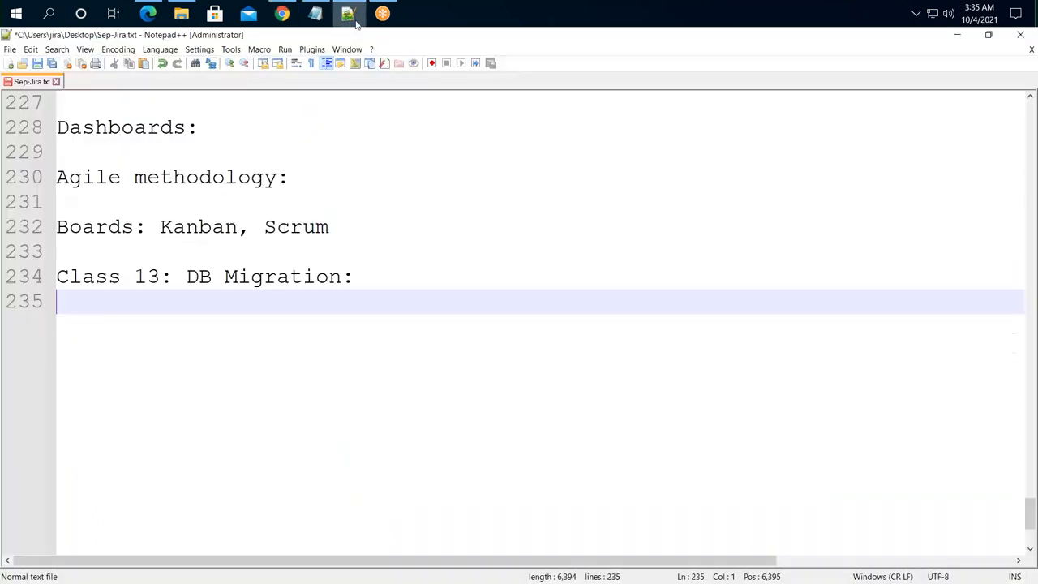
- Add notes 'Jira Version : 8.13.9' and 'Danta base: Default : H2.' to the file
mouse_move(352, 19)
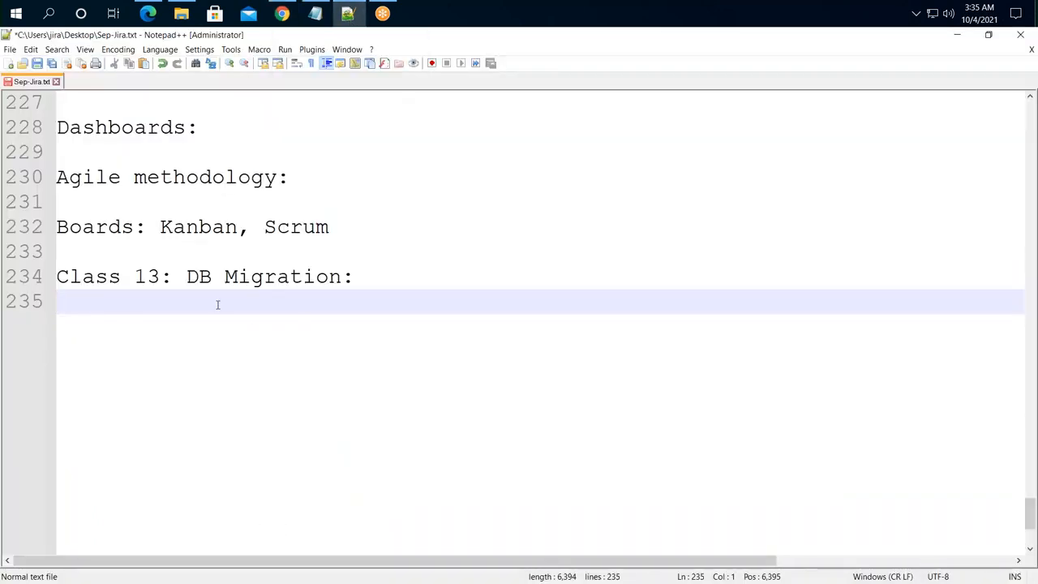
type("Jira Version : 8.13.6")
key("BackSpace")
type("9")
key("Return")
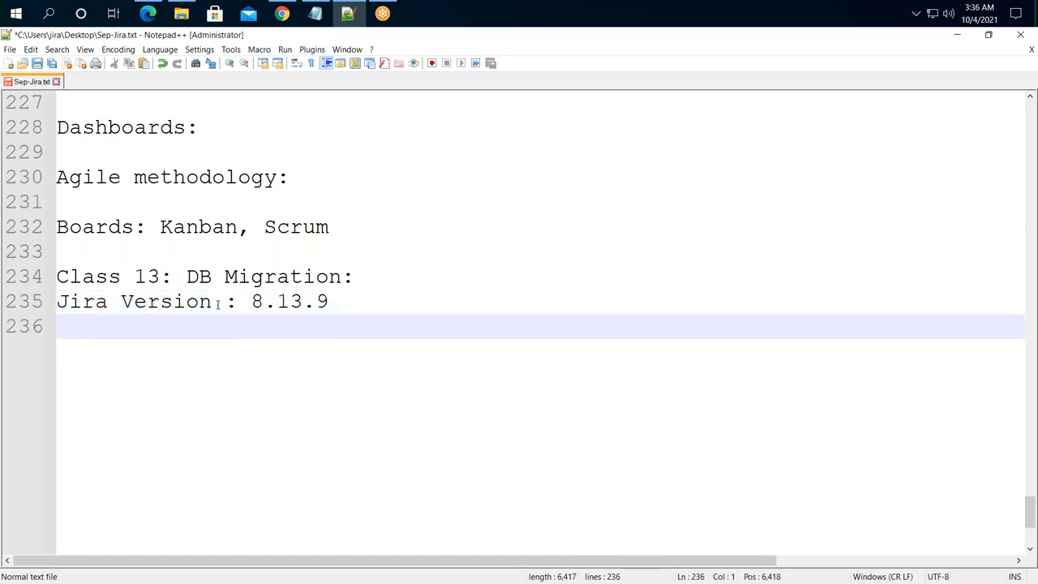
type("Danta base: D")
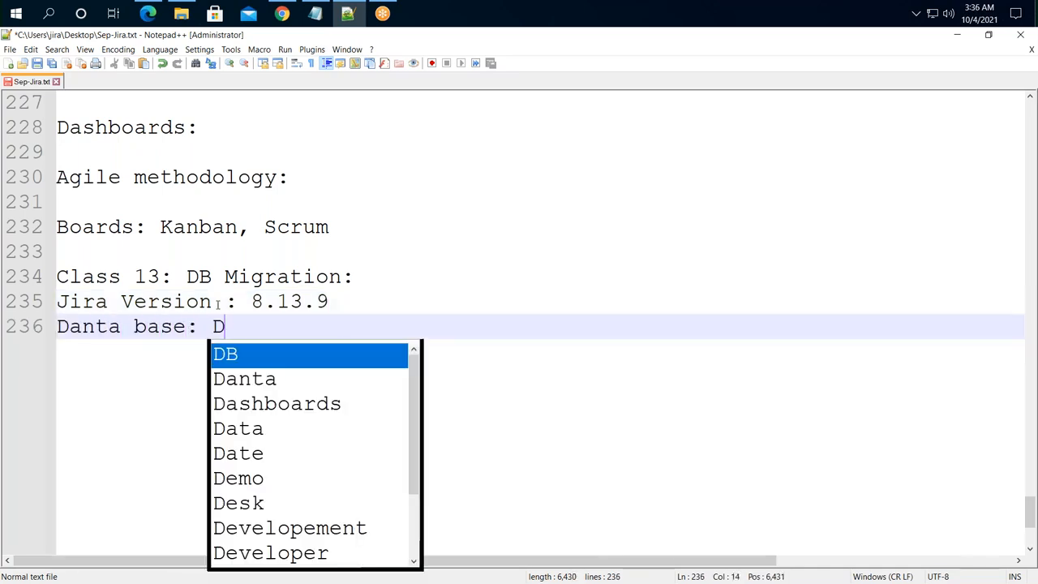
type("efault : ")
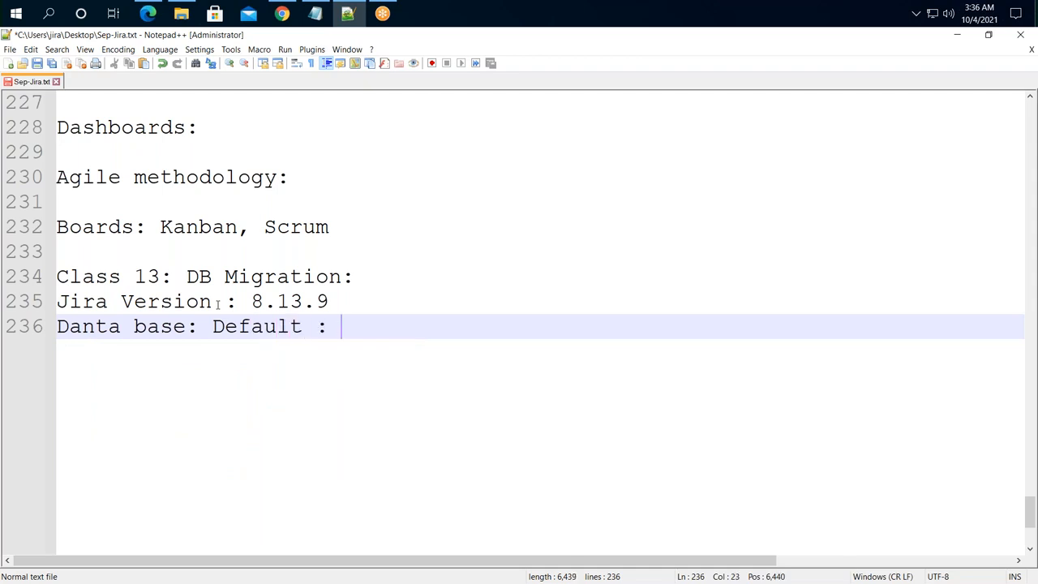
type("H2.")
key("Return")
key("BackSpace")
- Fix the 'Danta' typo so the line reads 'Data base: Default : H2.'
left_click_drag(348, 298, 235, 301)
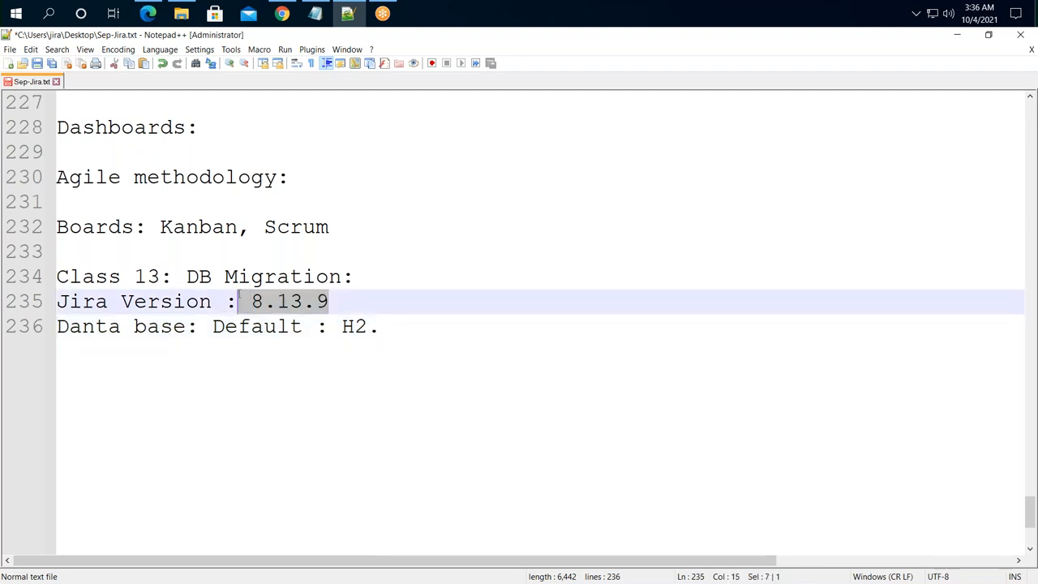
left_click_drag(377, 329, 341, 328)
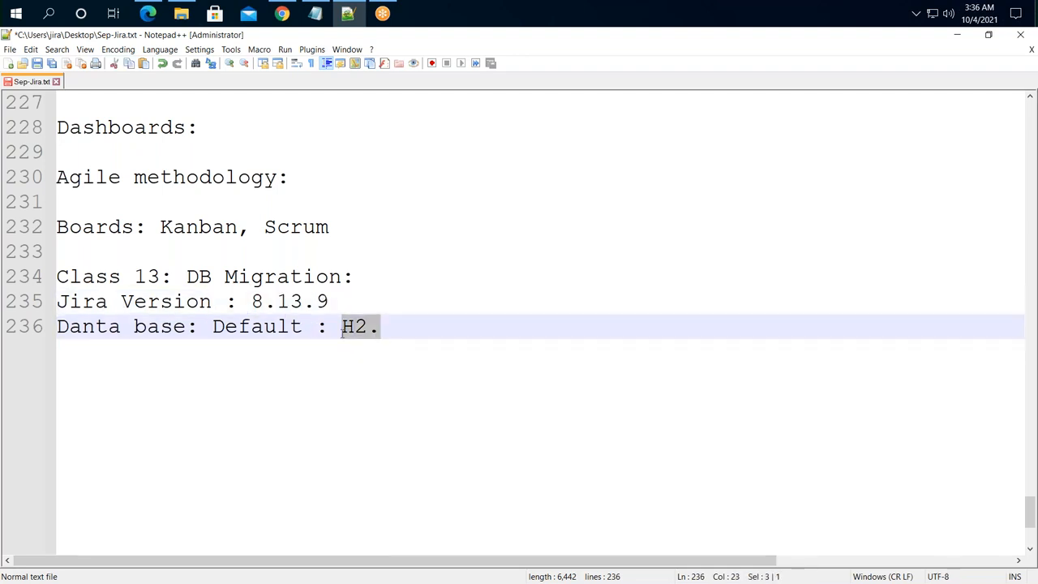
left_click(401, 324)
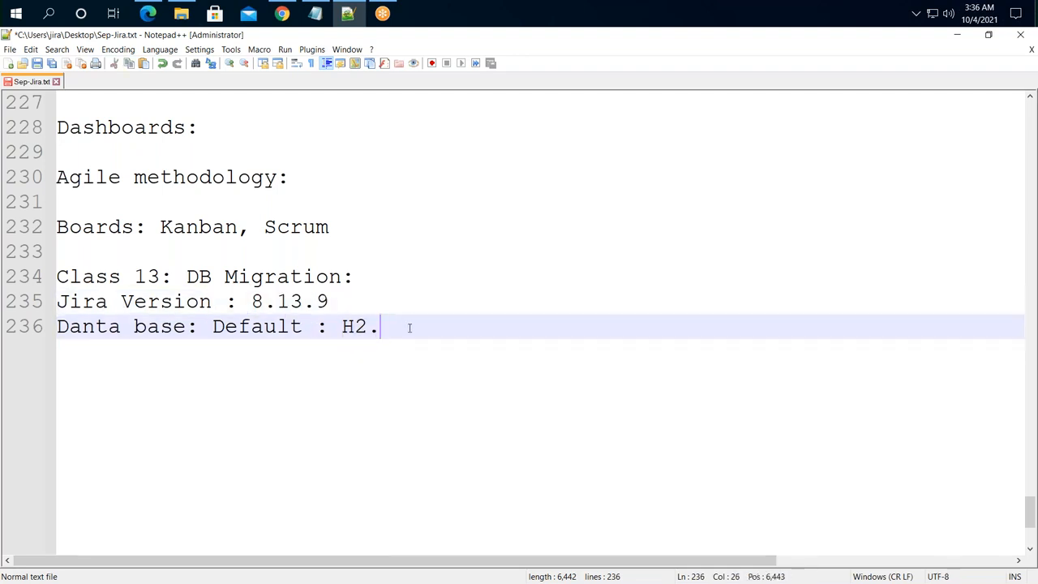
left_click(95, 328)
key("BackSpace")
key("End")
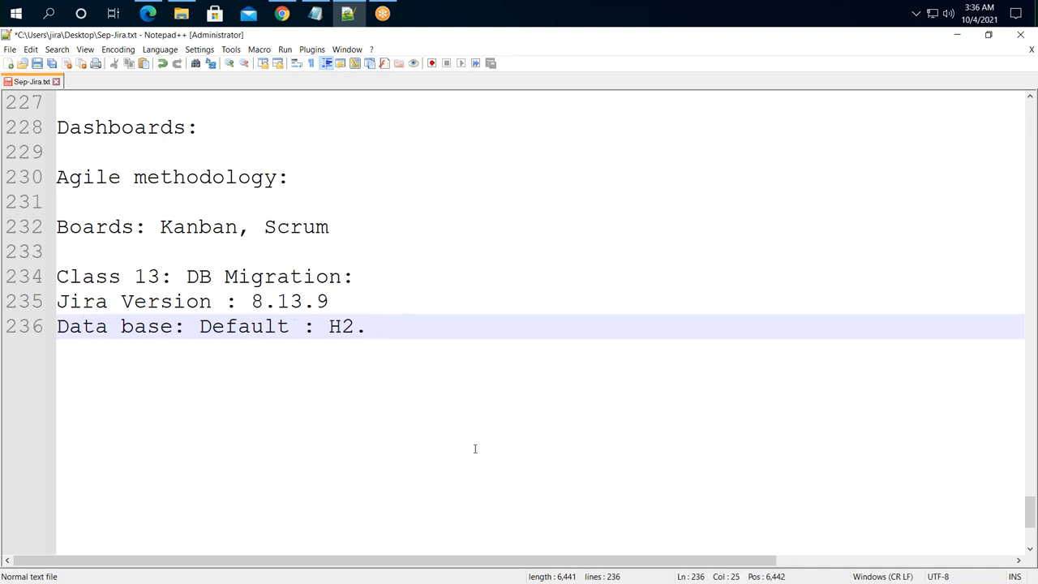
- Add a line 'New Data abse : Postgres SQL.' for the new database
key("Return")
type("Ned")
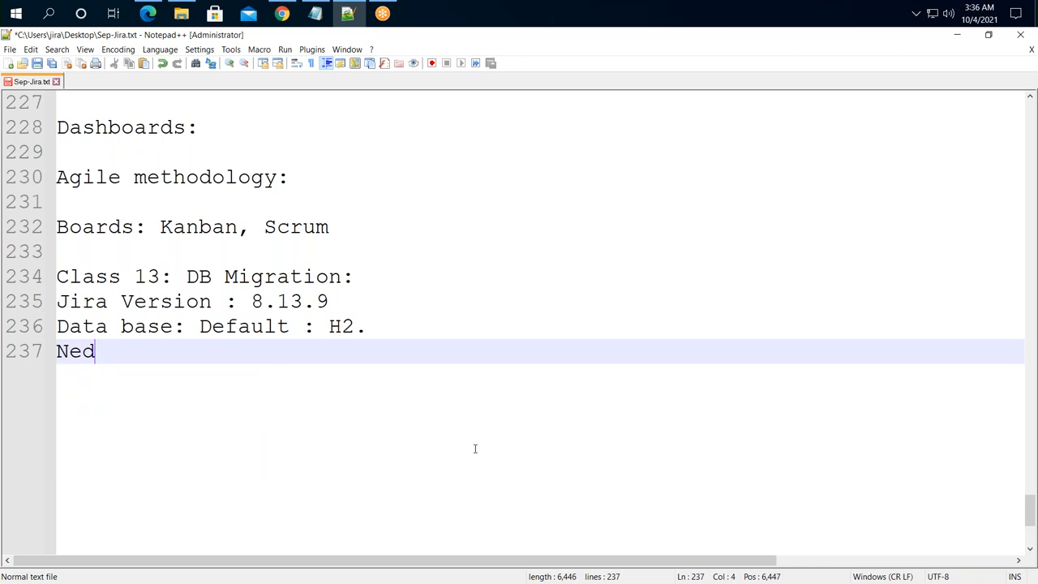
key("BackSpace")
type("w Data abse ")
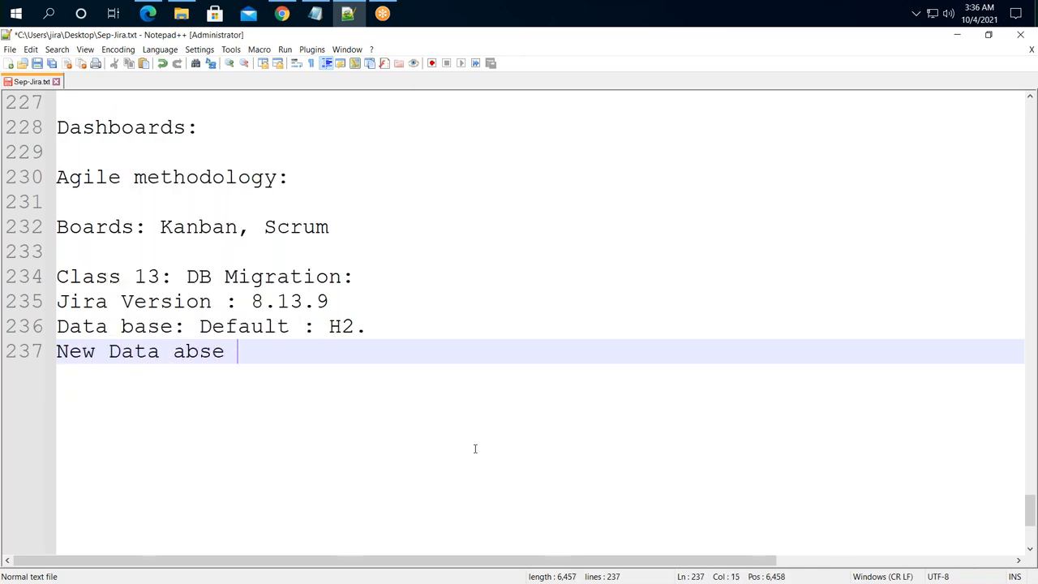
type(": Postgres")
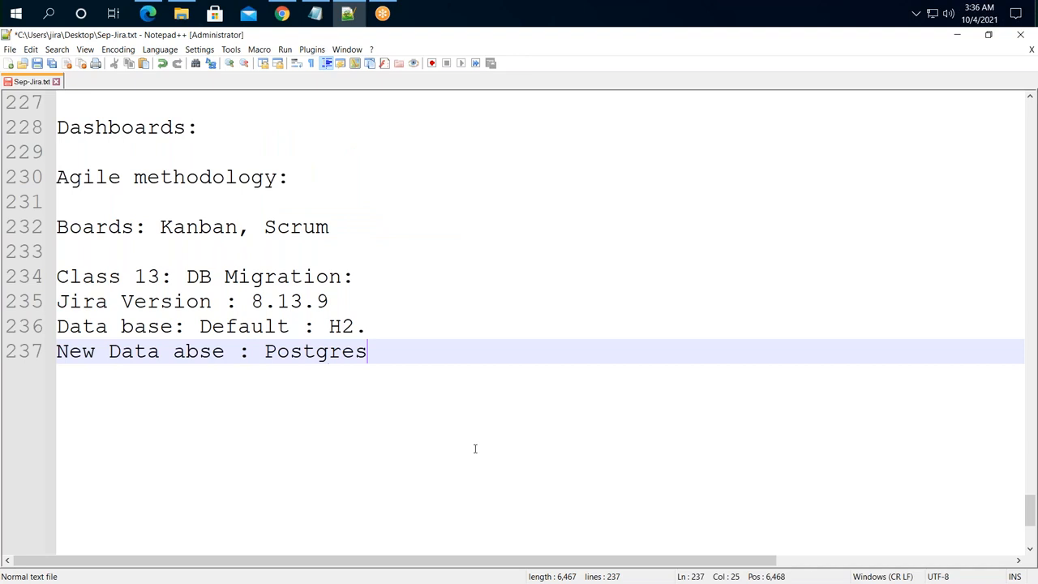
type(" SQL.")
left_click_drag(445, 357, 265, 356)
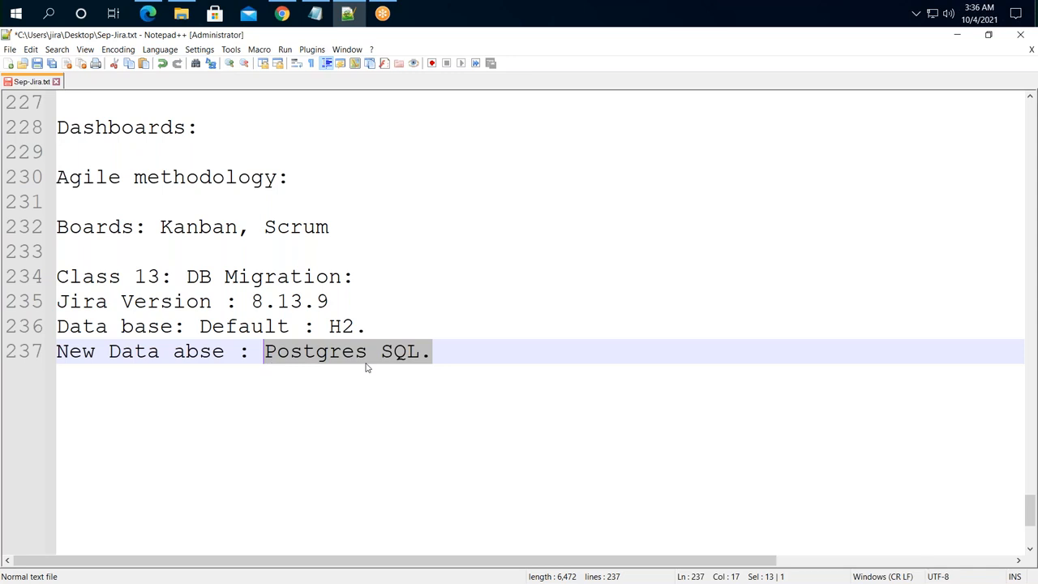
left_click(446, 357)
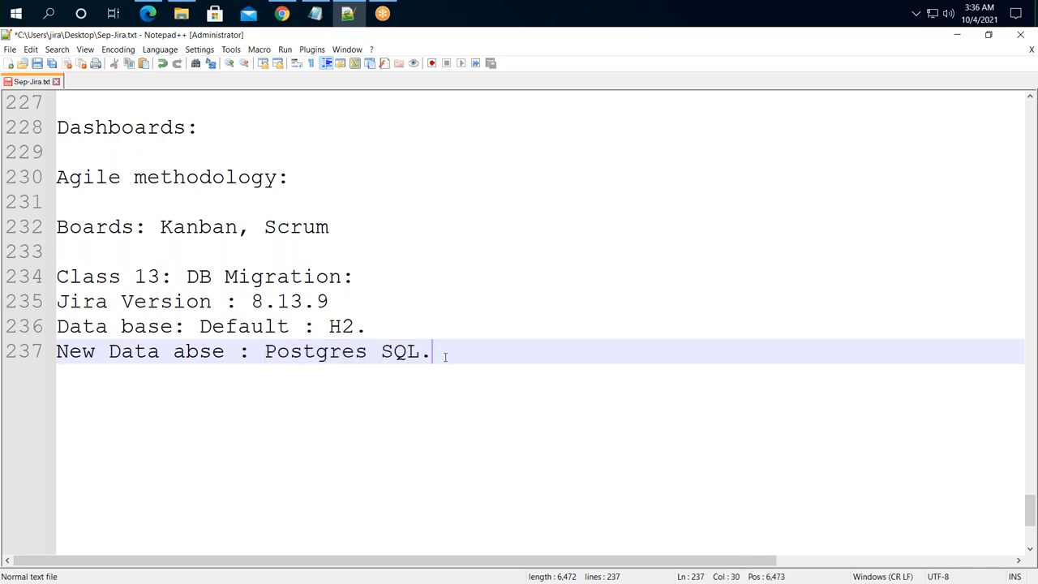
left_click(282, 14)
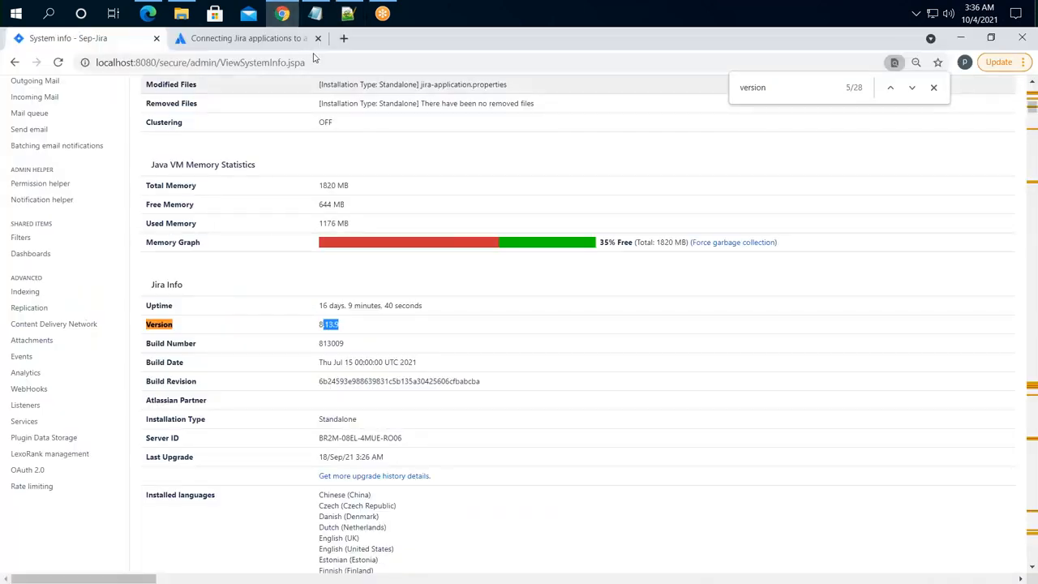
- In a new tab, search Google for 'postgres database download'
left_click(341, 39)
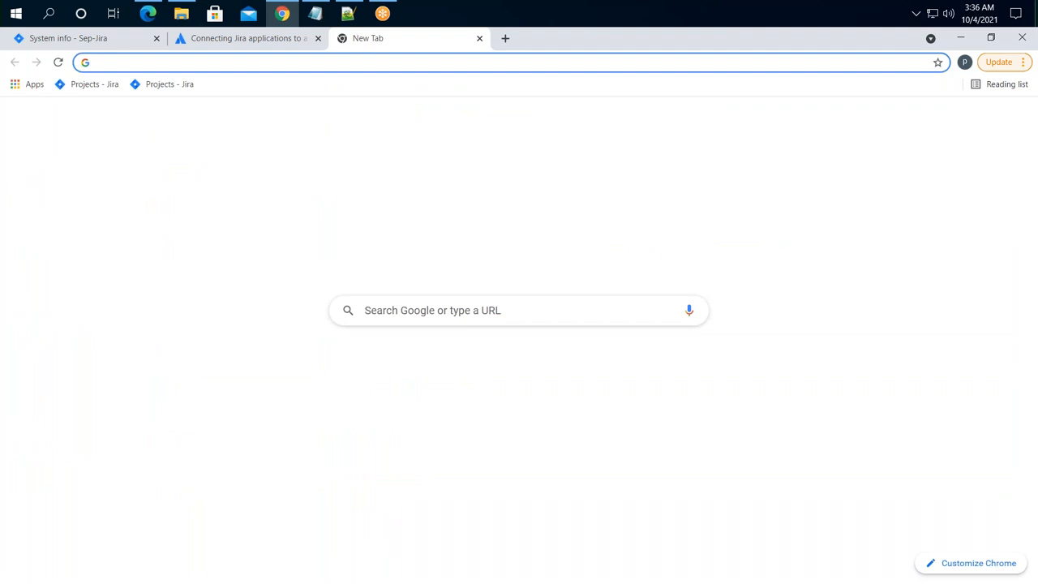
type("postgres")
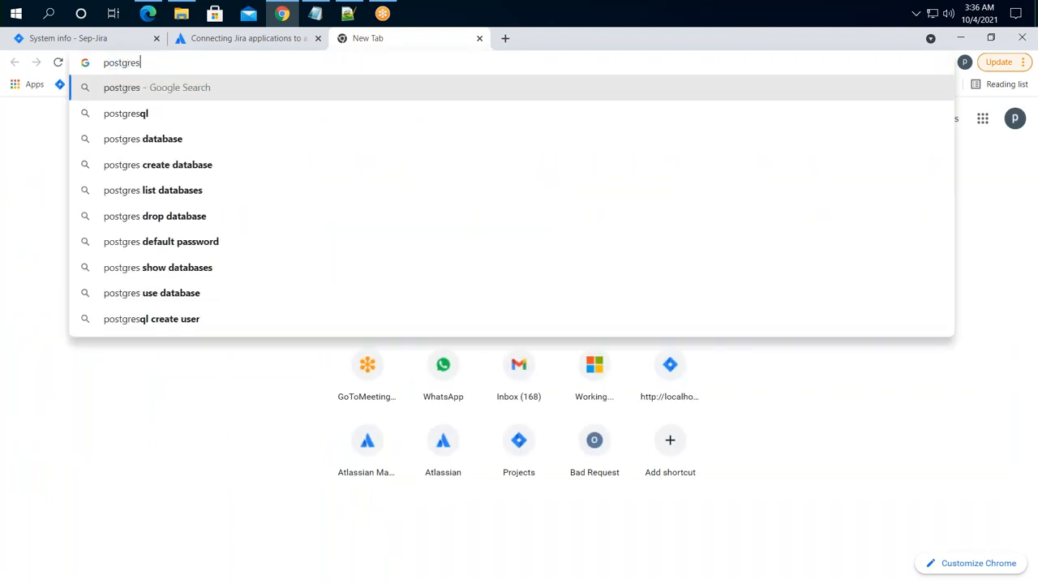
key("Down")
key("Down")
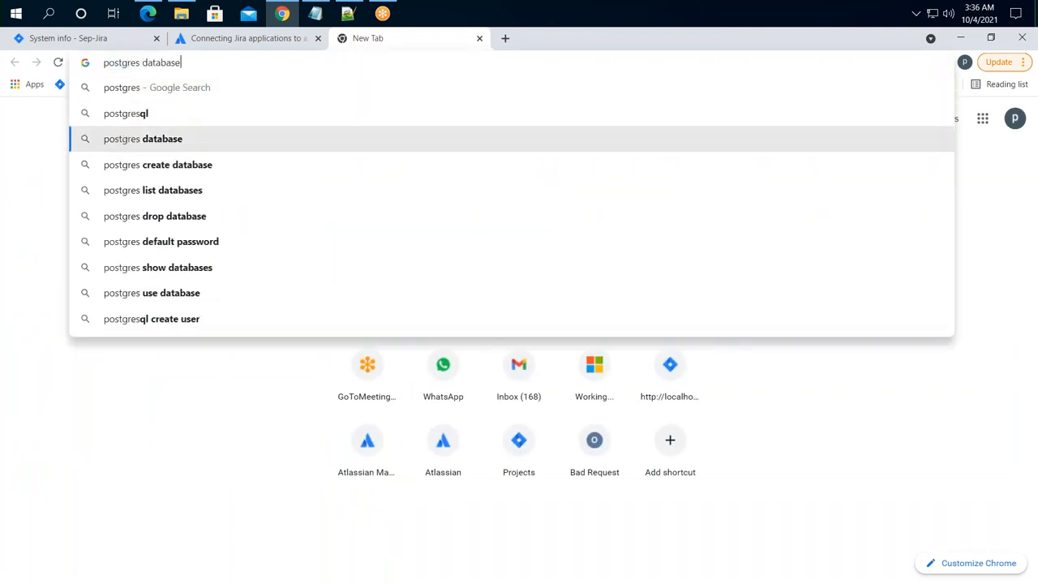
type("d")
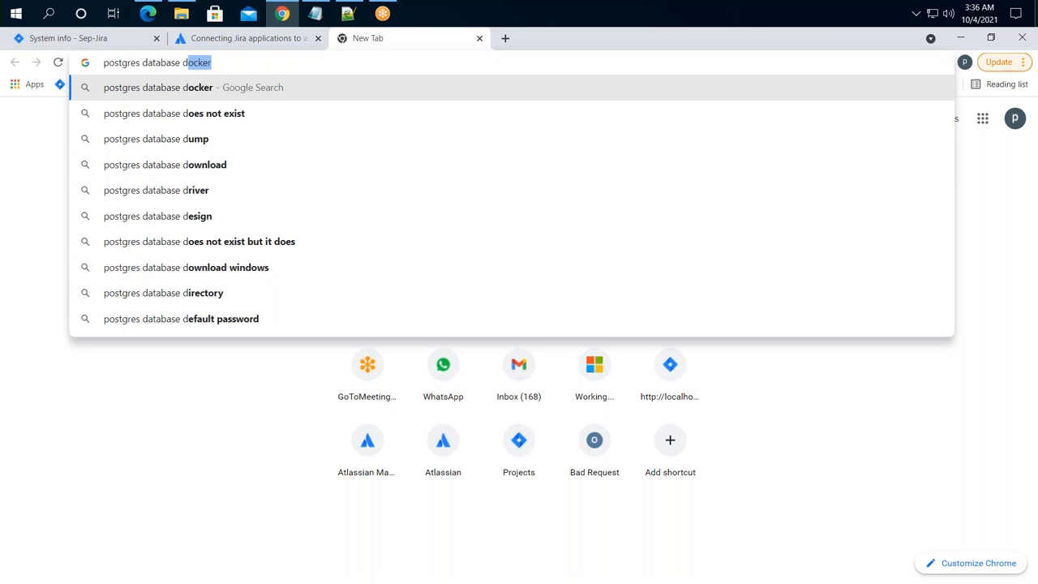
type("ow")
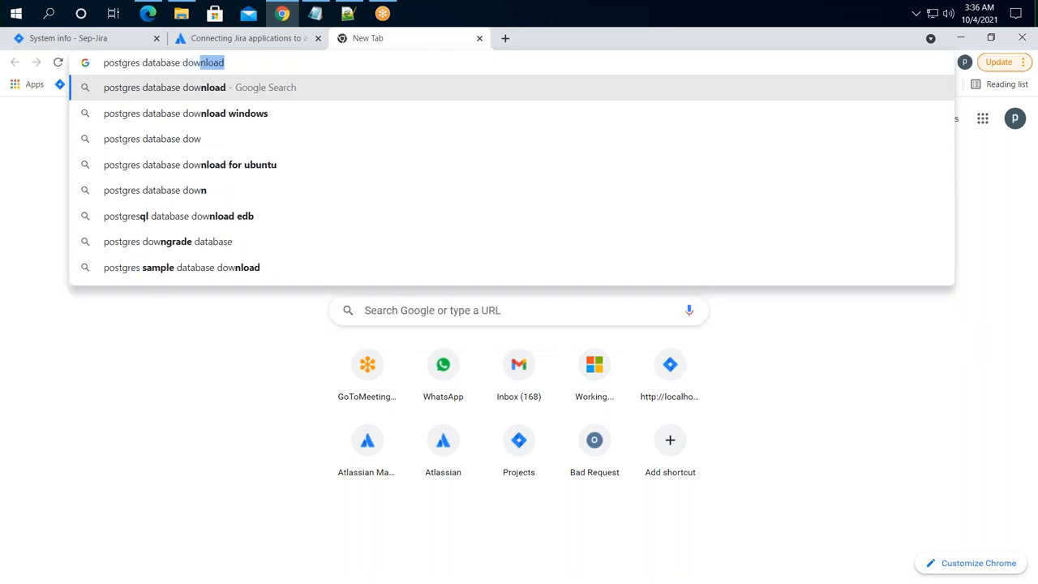
key("Return")
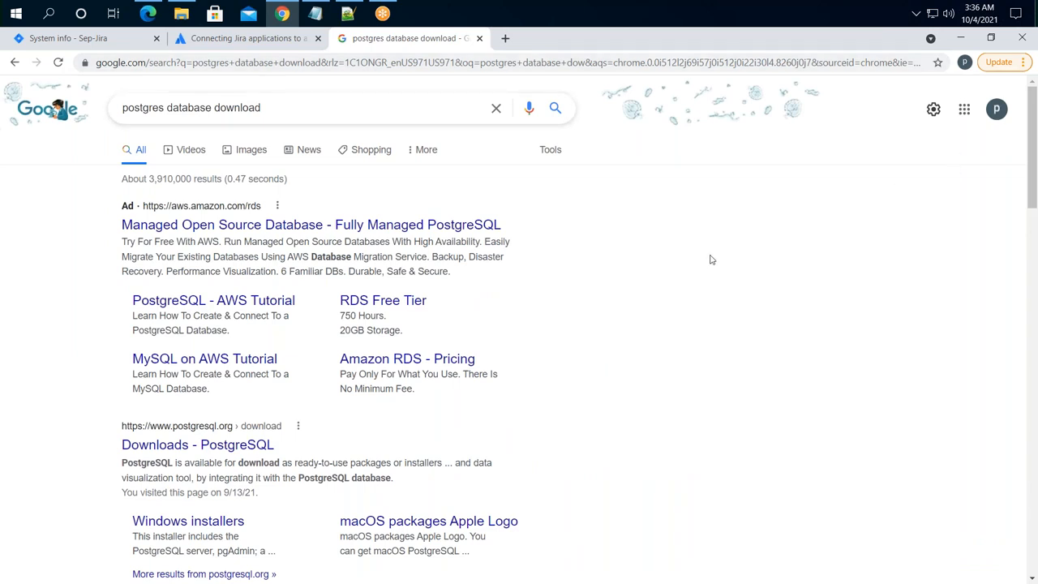
- Go from PostgreSQL Downloads to the Windows installers page, then to EDB's installer download
left_click(219, 446)
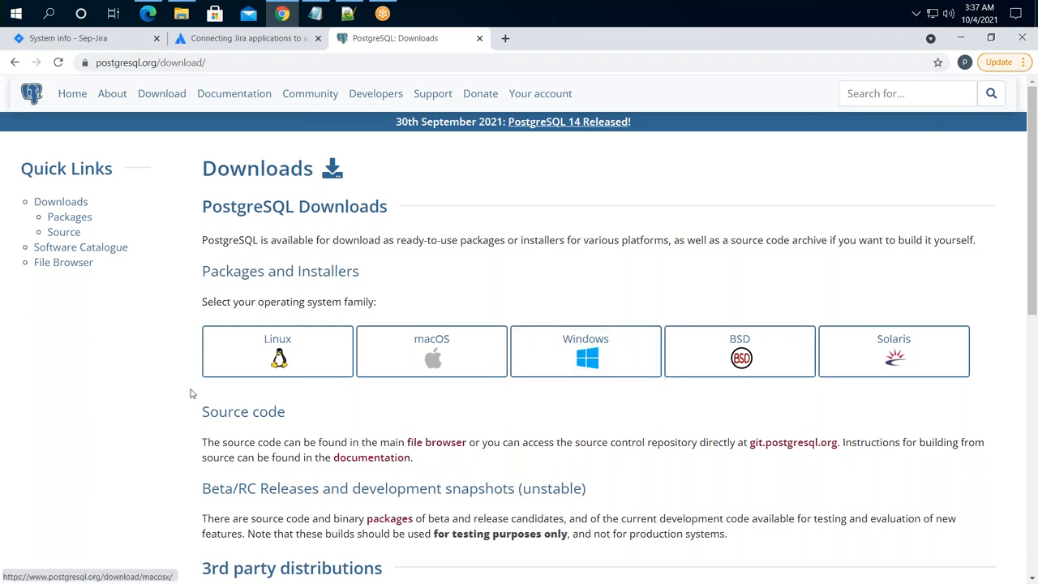
left_click(592, 354)
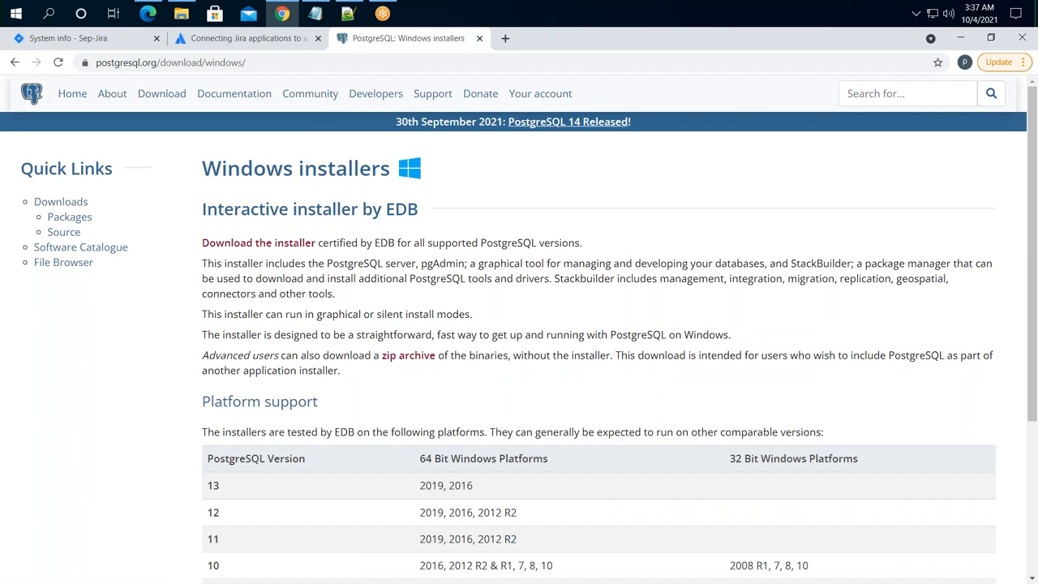
scroll(384, 347, "down", 3)
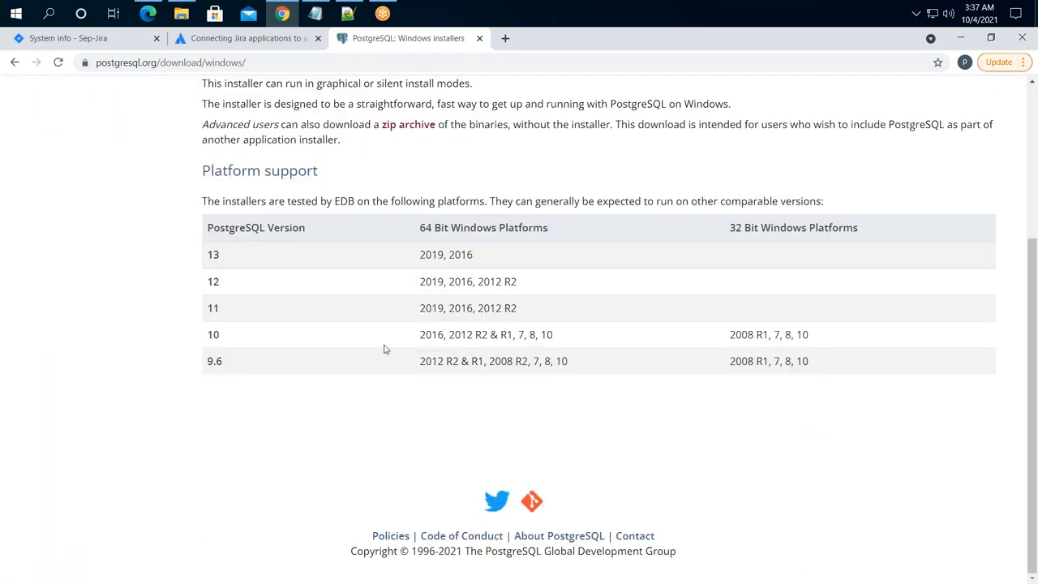
scroll(308, 262, "up", 3)
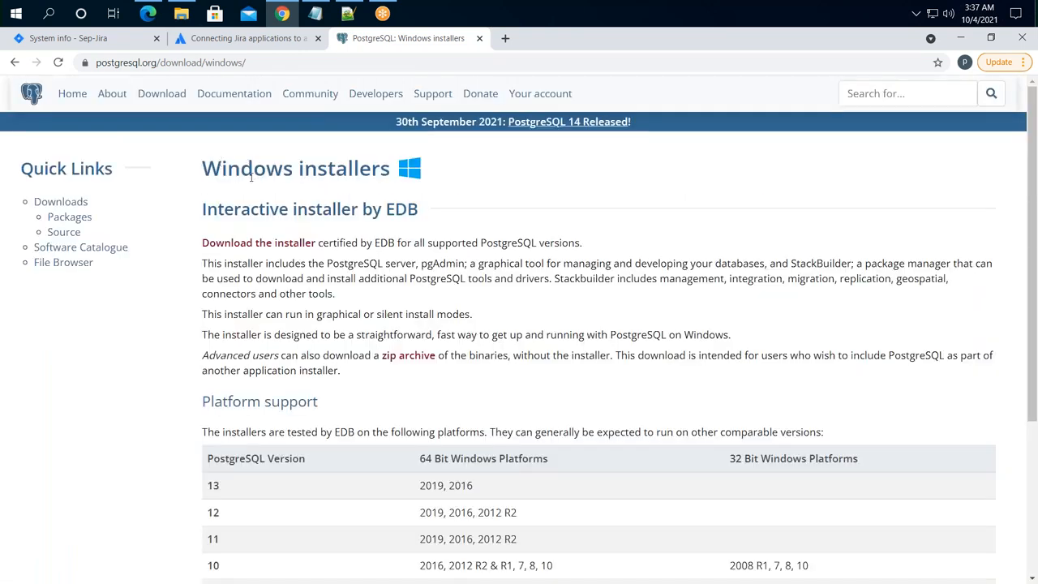
left_click(258, 243)
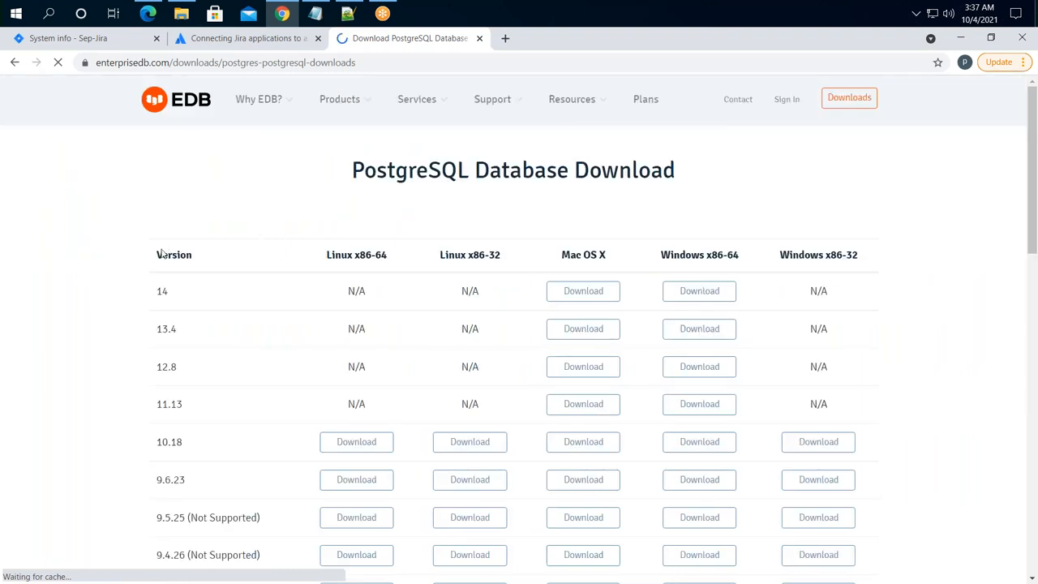
double_click(154, 291)
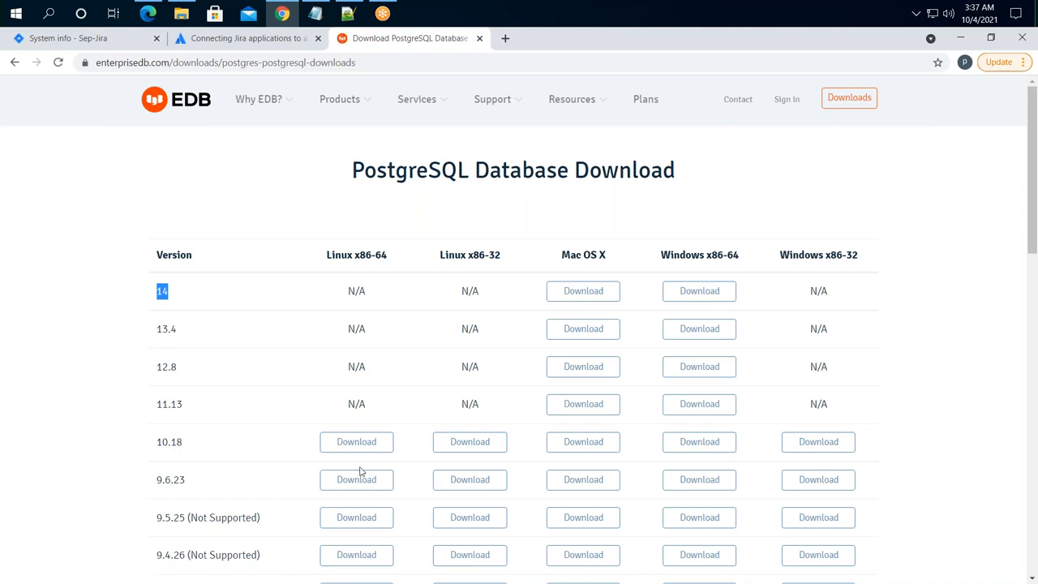
left_click_drag(354, 168, 458, 172)
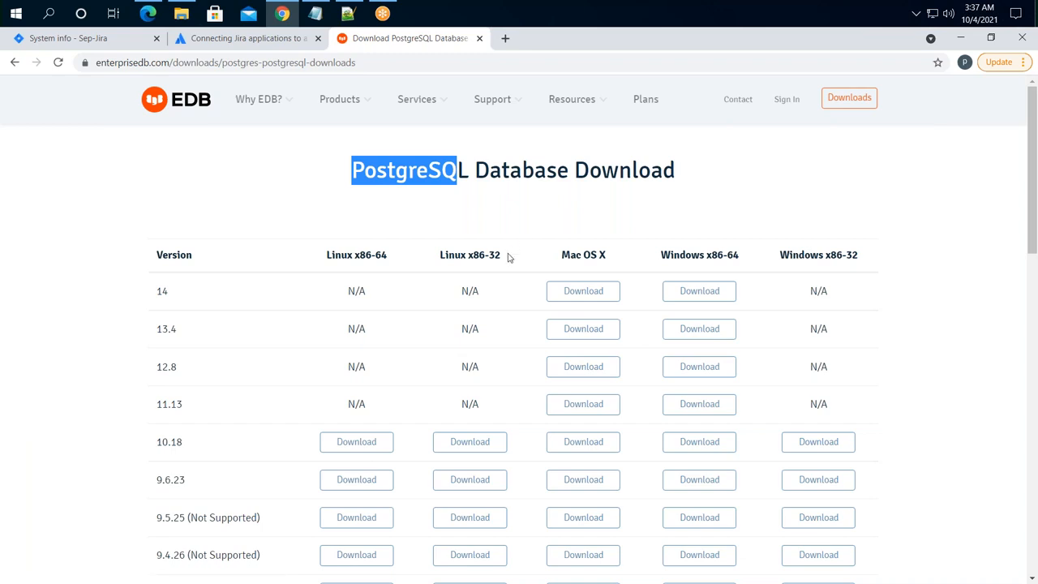
left_click_drag(506, 256, 496, 255)
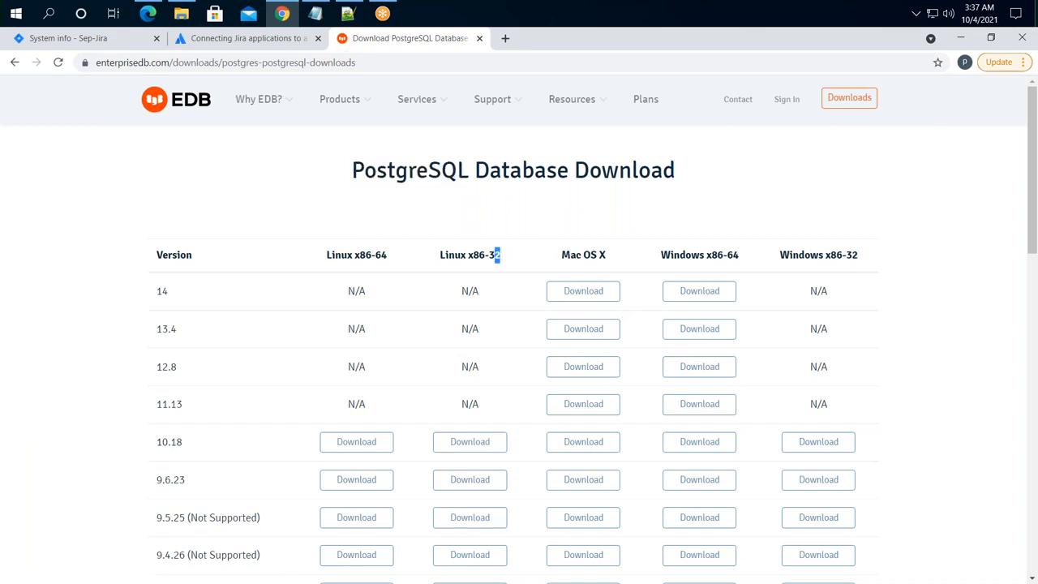
left_click_drag(747, 260, 699, 256)
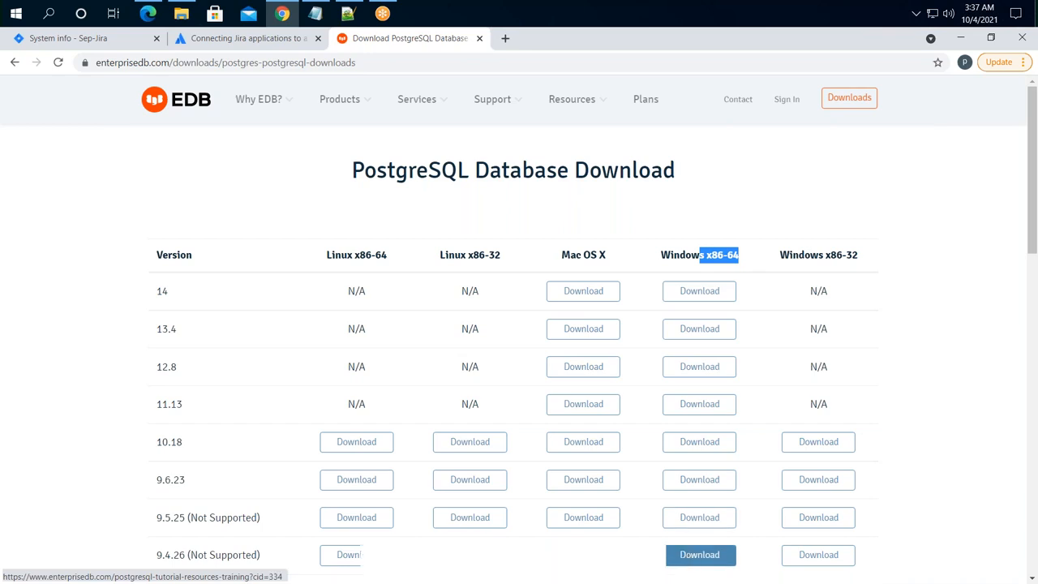
scroll(695, 556, "down", 3)
scroll(711, 285, "down", 1)
scroll(880, 341, "up", 4)
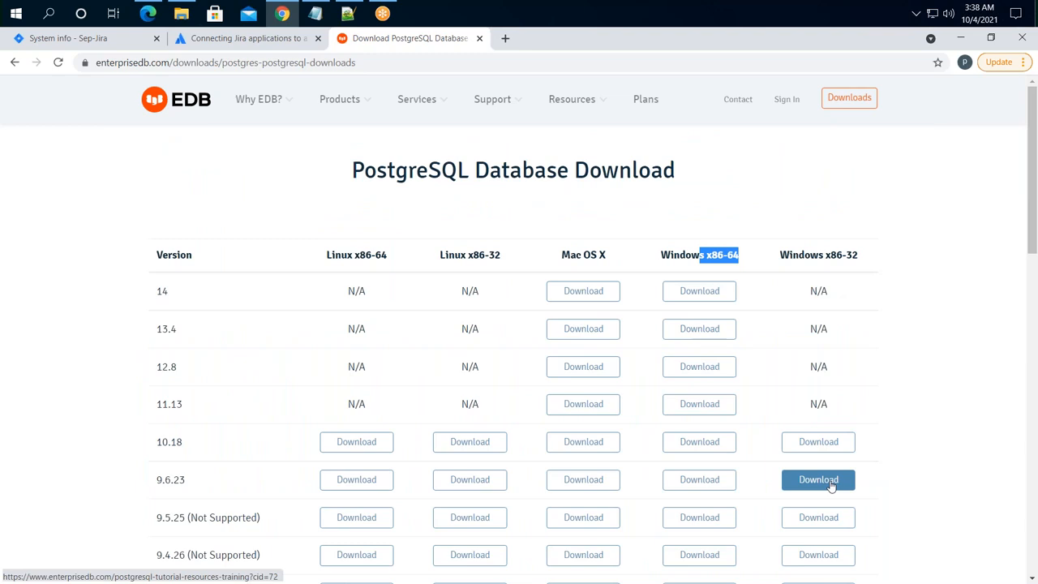
scroll(282, 516, "down", 1)
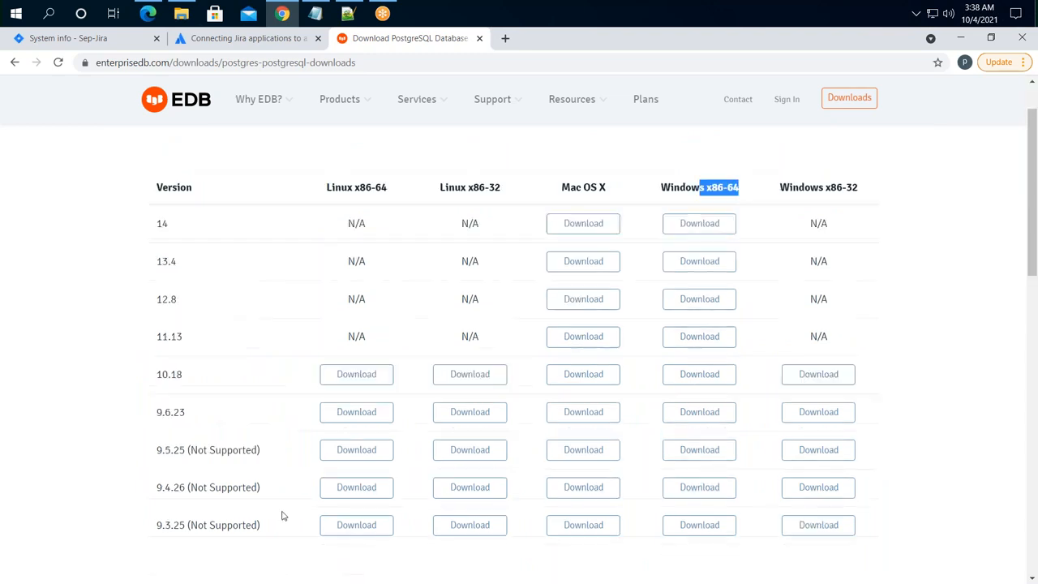
scroll(282, 516, "down", 2)
left_click_drag(196, 318, 232, 324)
left_click_drag(196, 354, 263, 354)
left_click_drag(196, 392, 240, 389)
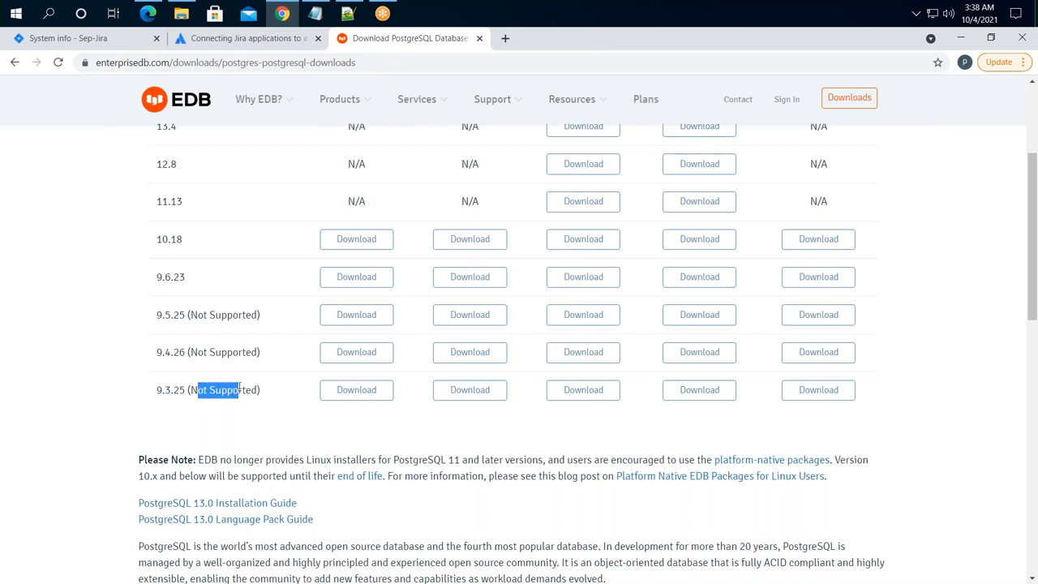
left_click_drag(124, 318, 272, 398)
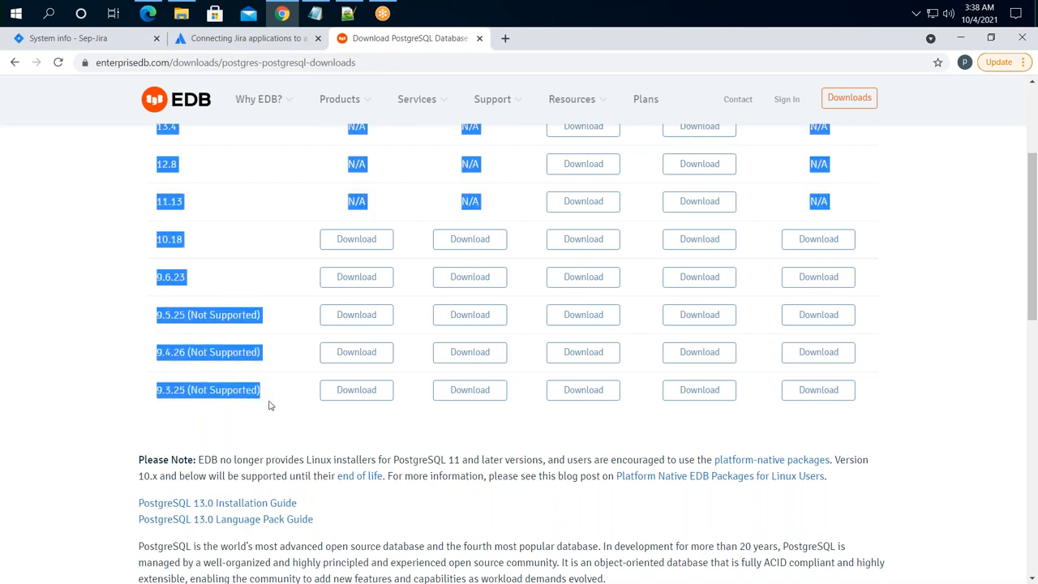
left_click(235, 320)
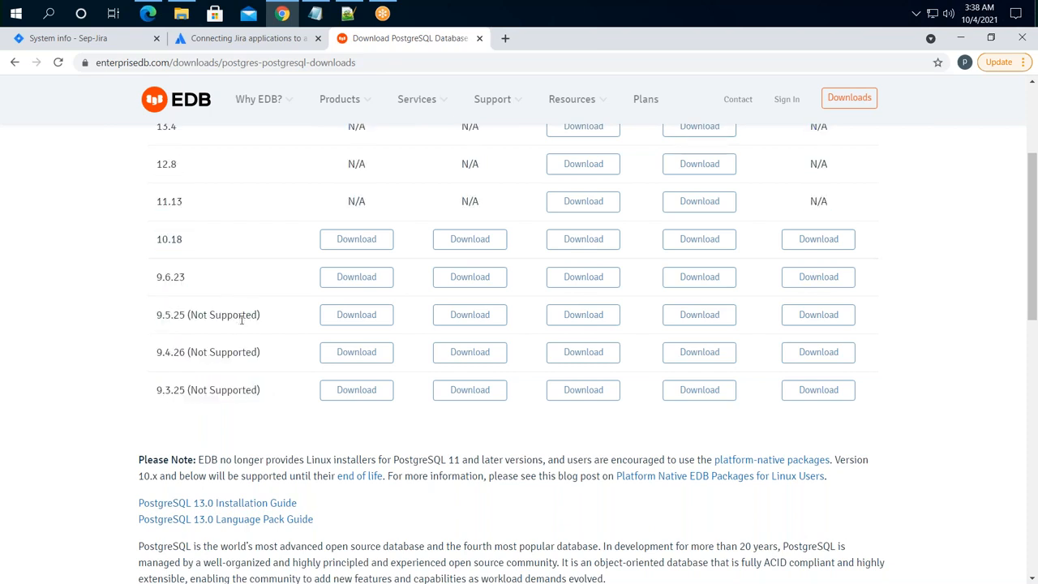
left_click_drag(189, 279, 153, 277)
left_click_drag(185, 241, 155, 240)
scroll(214, 281, "up", 1)
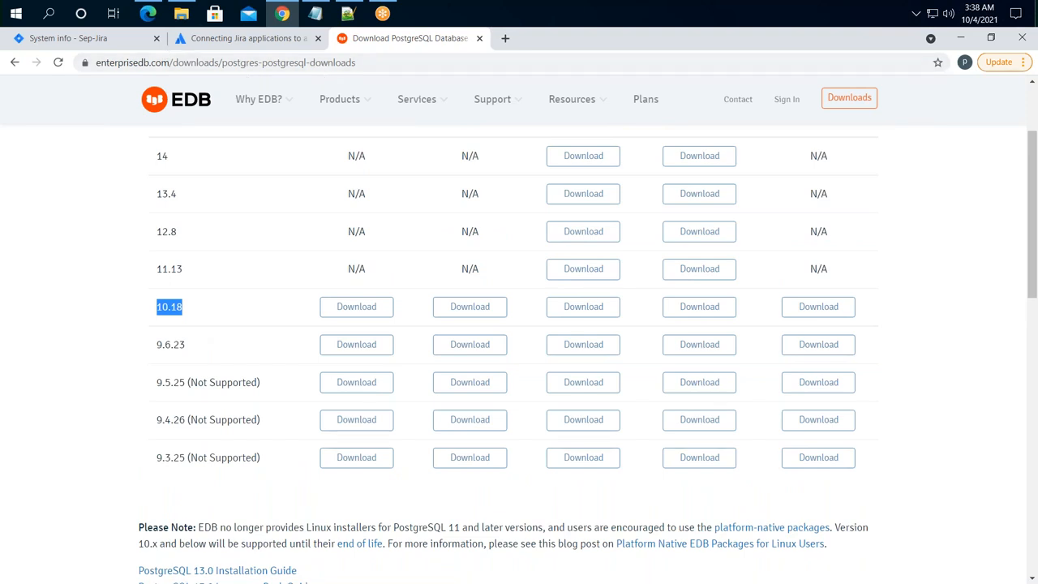
left_click_drag(186, 343, 157, 344)
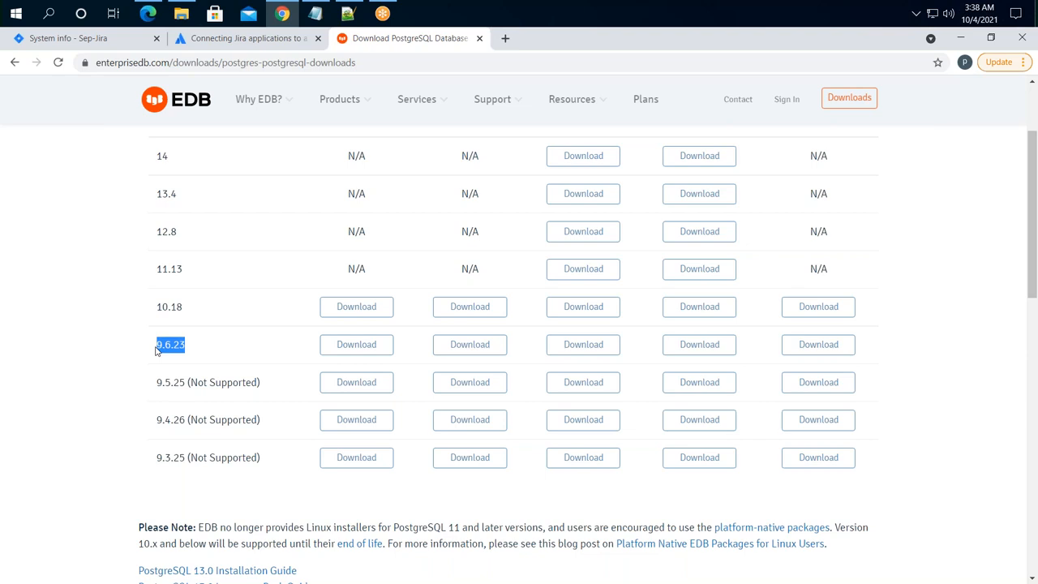
left_click(254, 45)
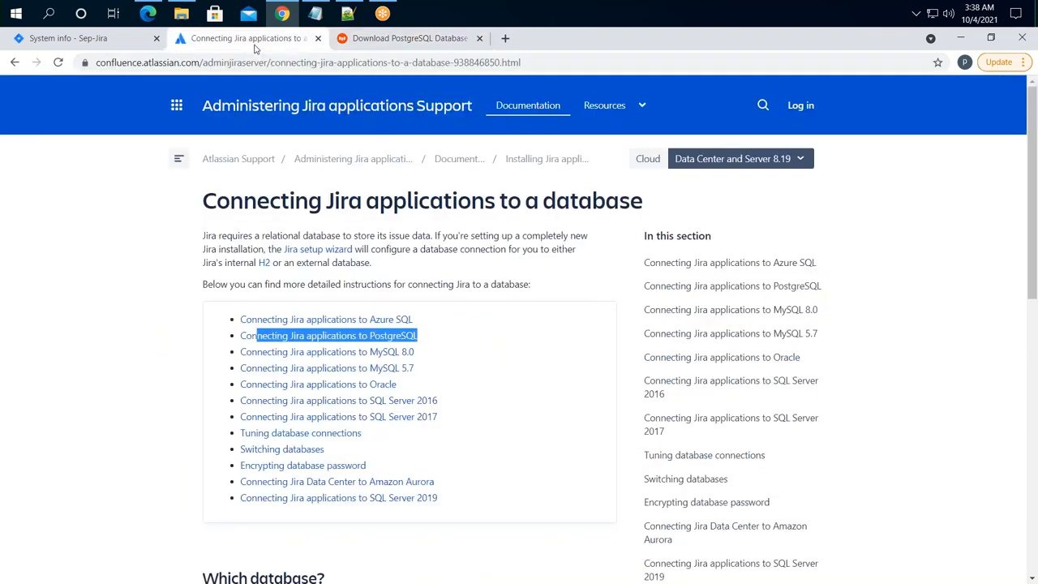
- Open the Connecting Jira applications to PostgreSQL guide, skim it back to the top, and start a new tab
left_click(523, 351)
left_click(381, 335)
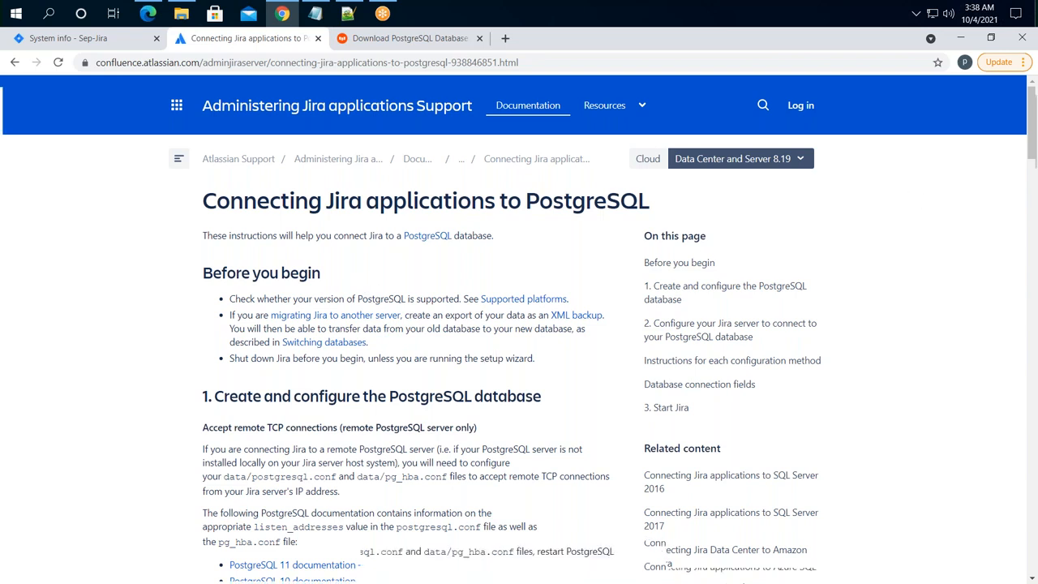
scroll(496, 355, "down", 5)
scroll(502, 352, "down", 2)
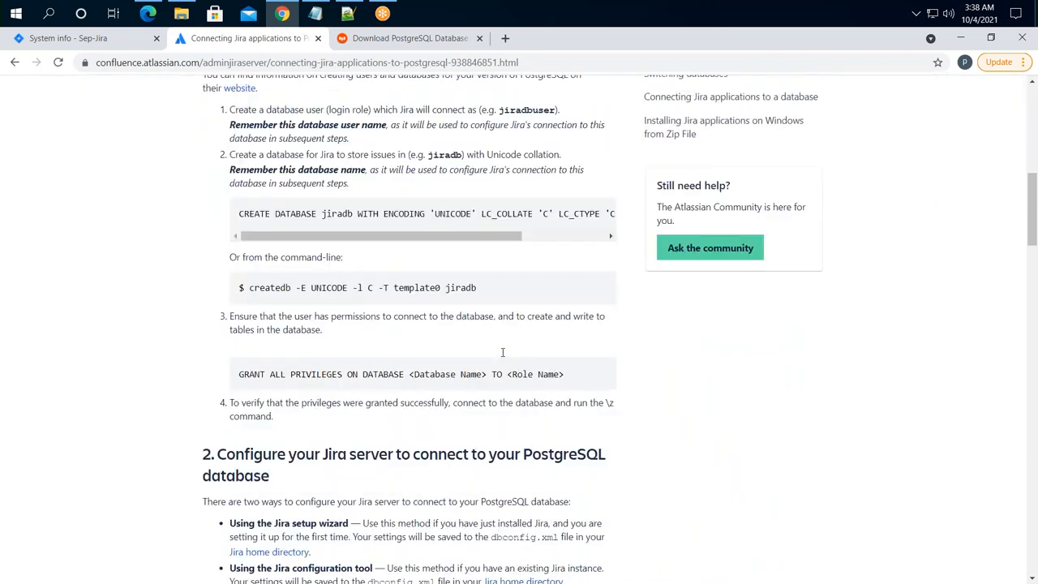
scroll(502, 351, "down", 5)
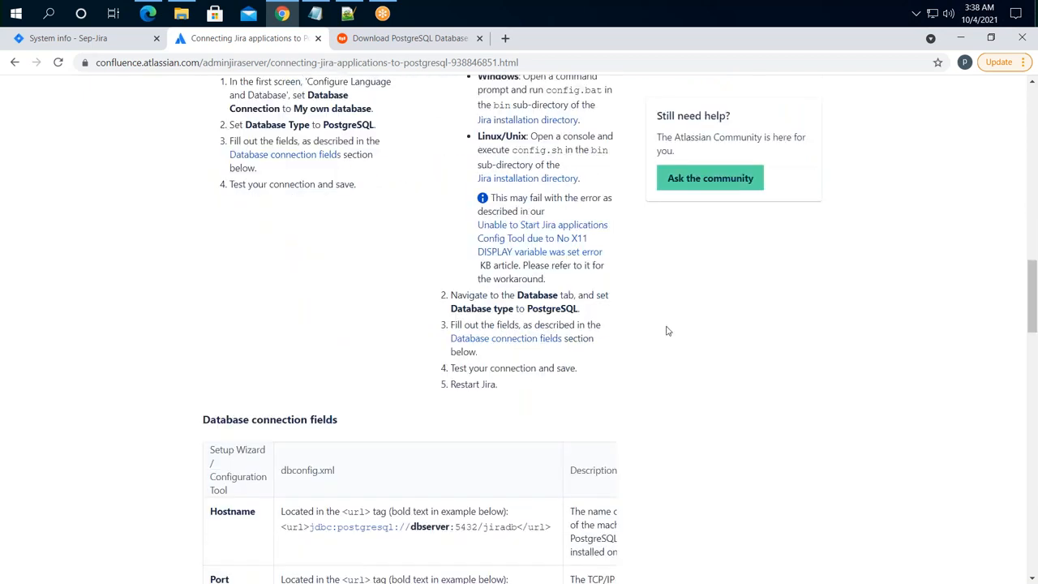
scroll(668, 330, "up", 2)
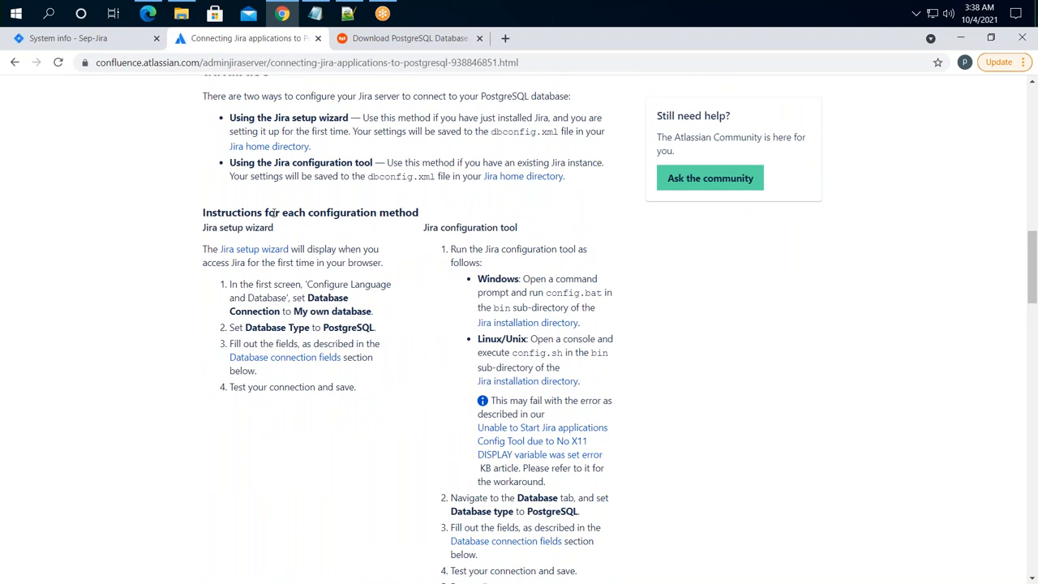
scroll(462, 247, "up", 5)
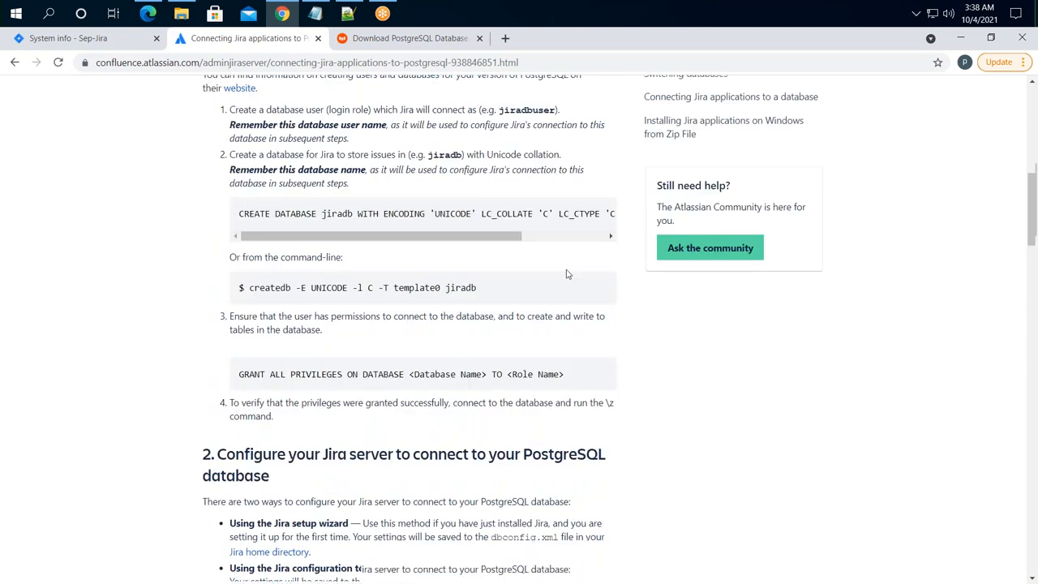
scroll(567, 274, "up", 2)
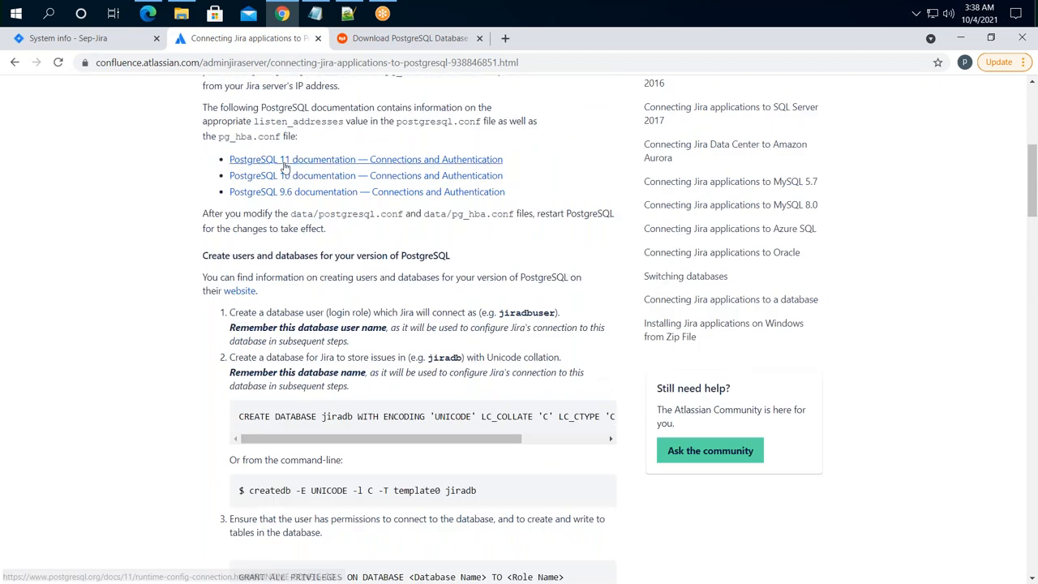
scroll(588, 195, "up", 2)
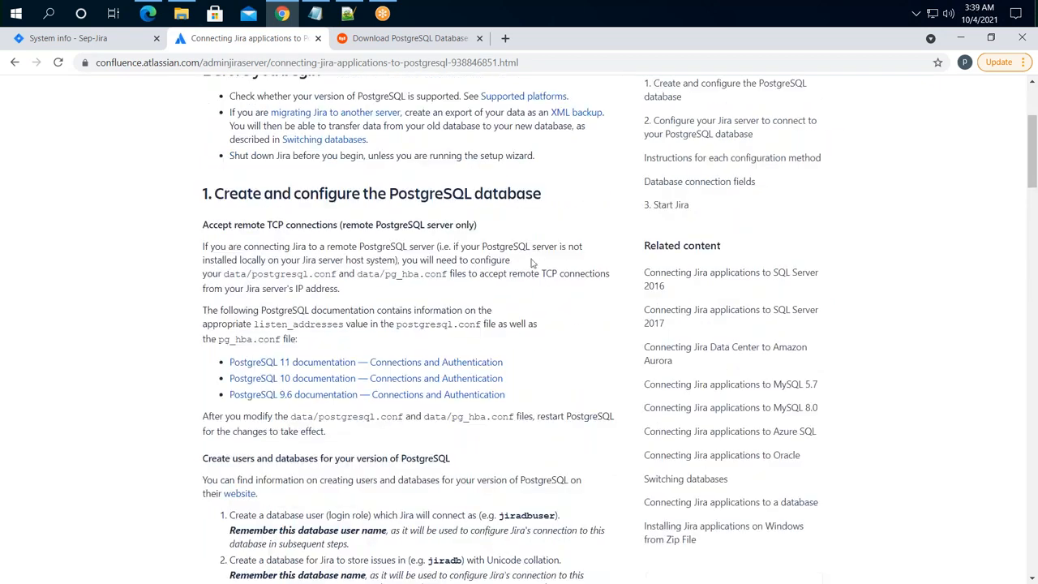
scroll(399, 288, "up", 2)
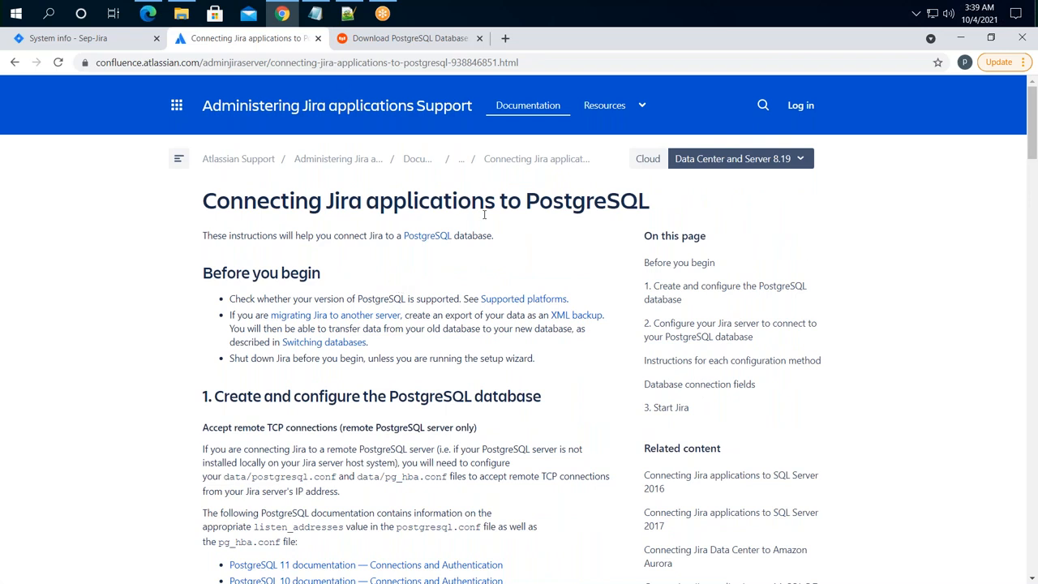
left_click(505, 38)
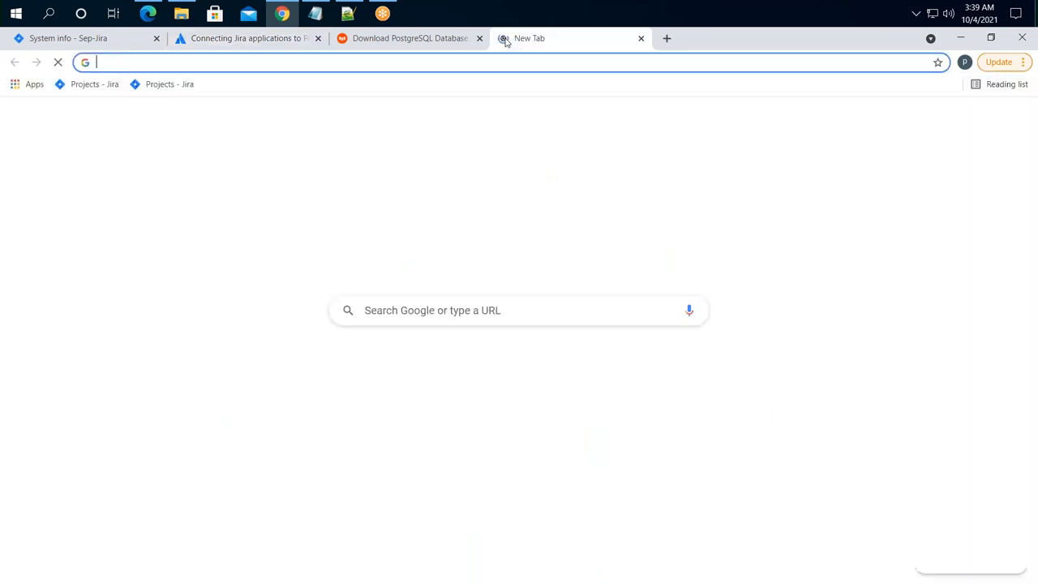
- Search Google for 'postgres sql compatibility with Jira', then use the corrected postgresql suggestion
left_click(489, 61)
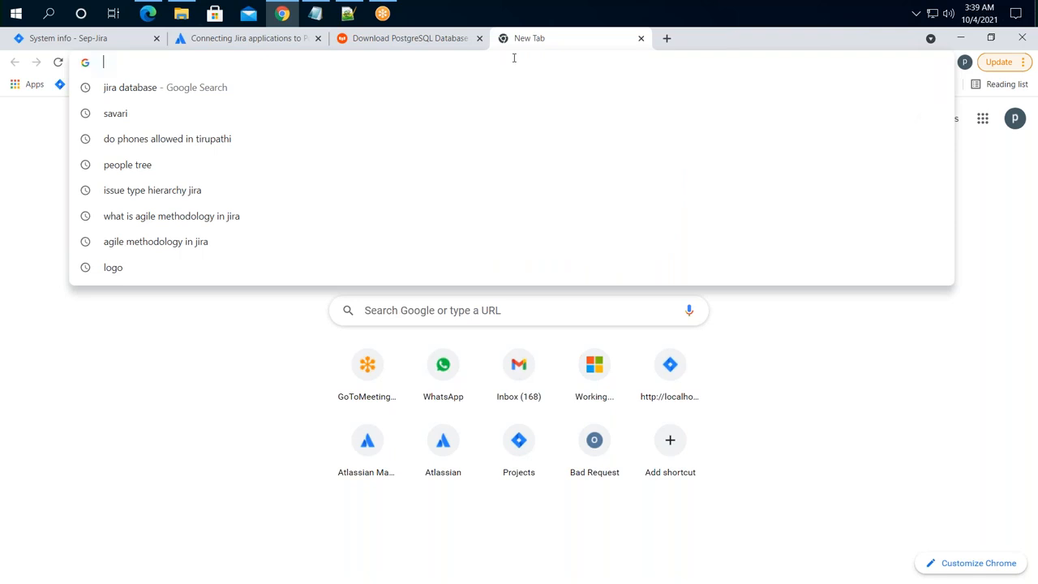
type("j")
key("BackSpace")
key("BackSpace")
type("postgres")
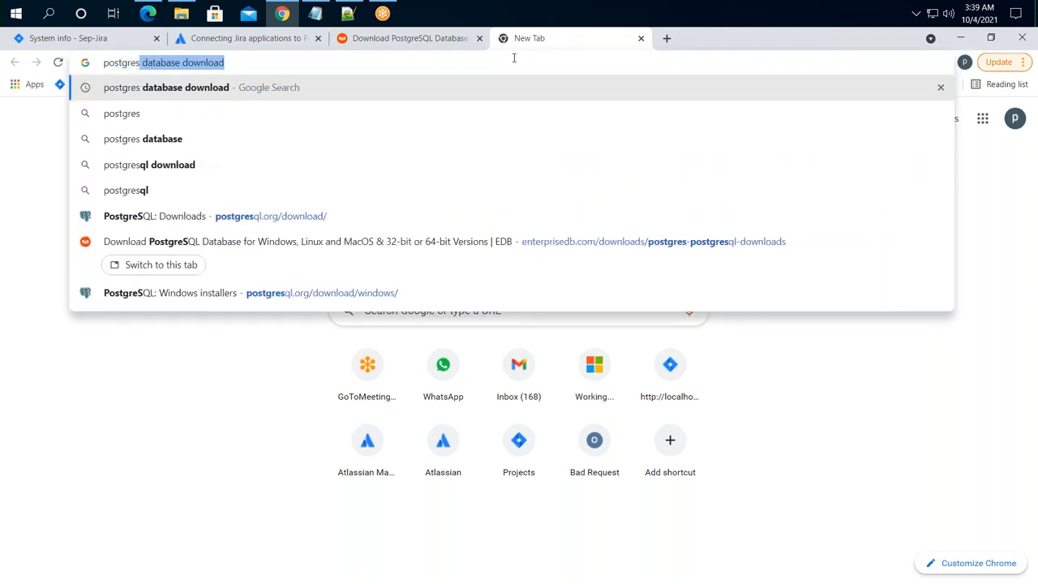
type(" sql co")
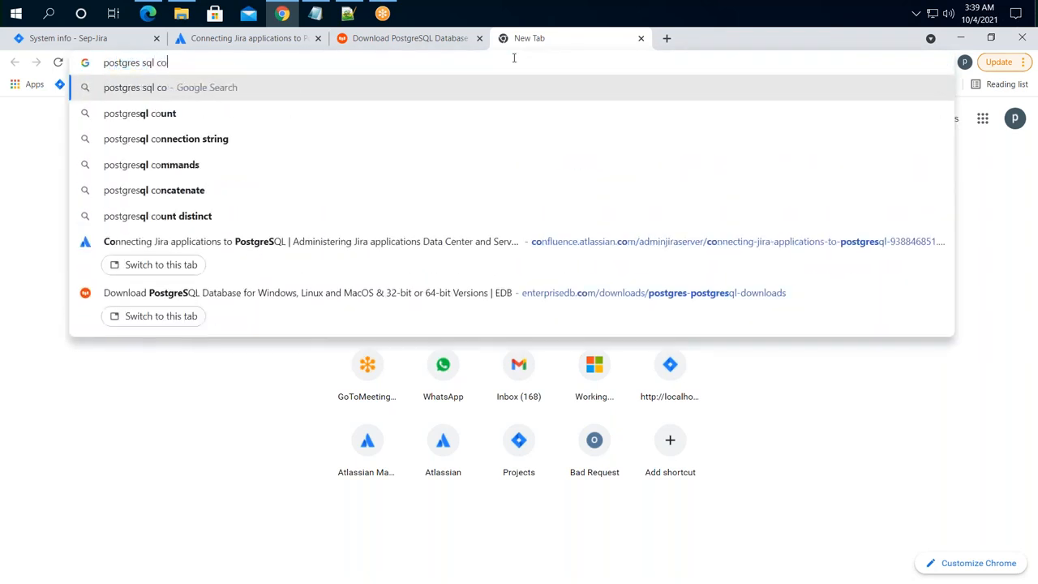
type("mpat")
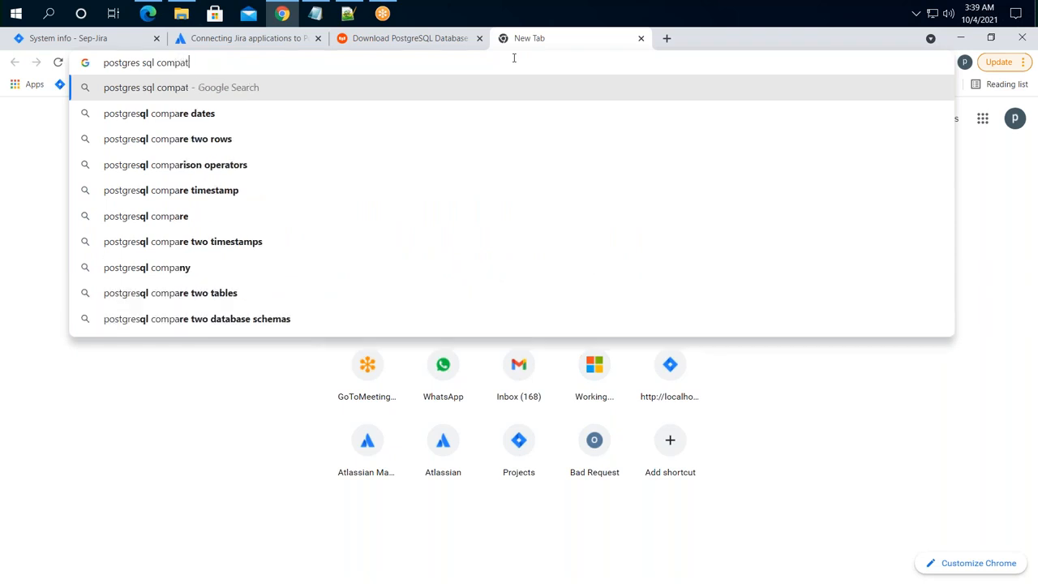
type("ibility wiut")
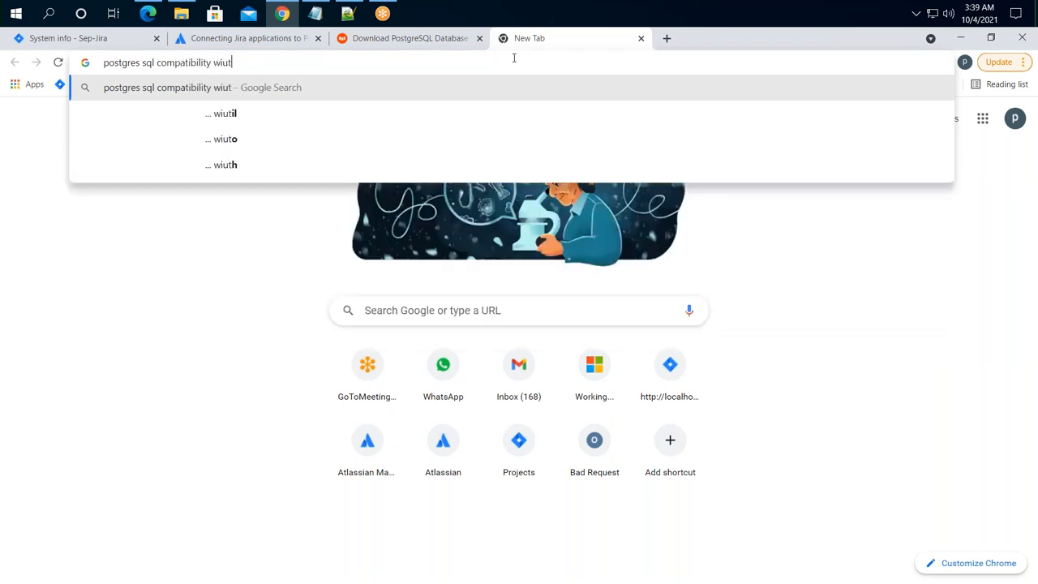
key("BackSpace")
type("th Jira")
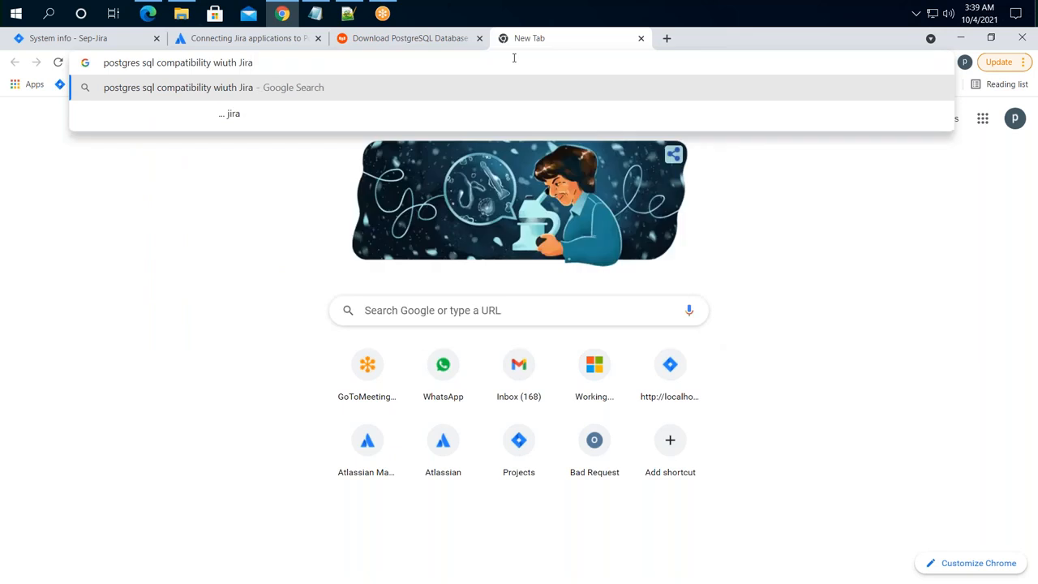
key("Return")
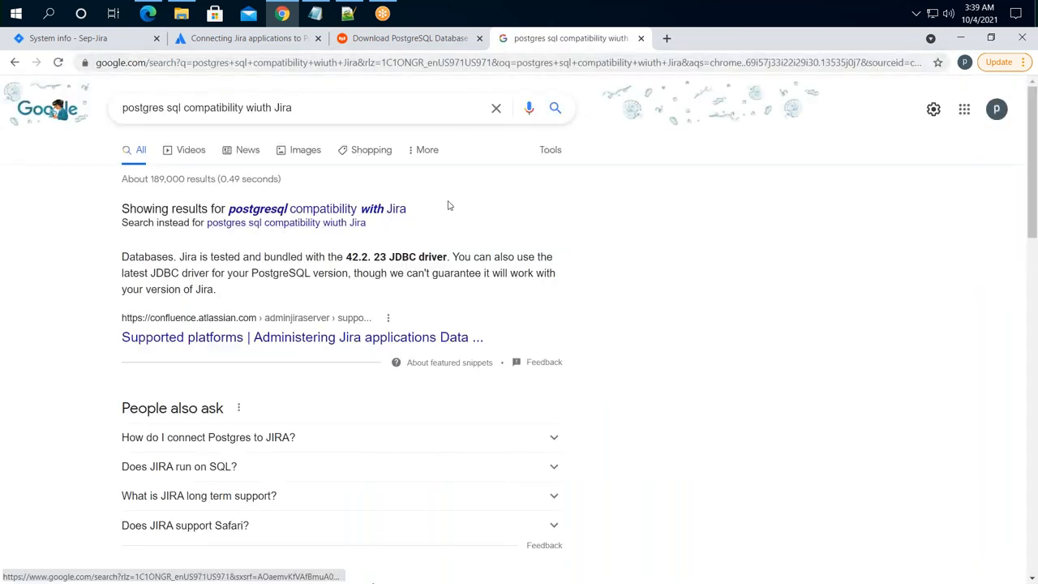
left_click(316, 212)
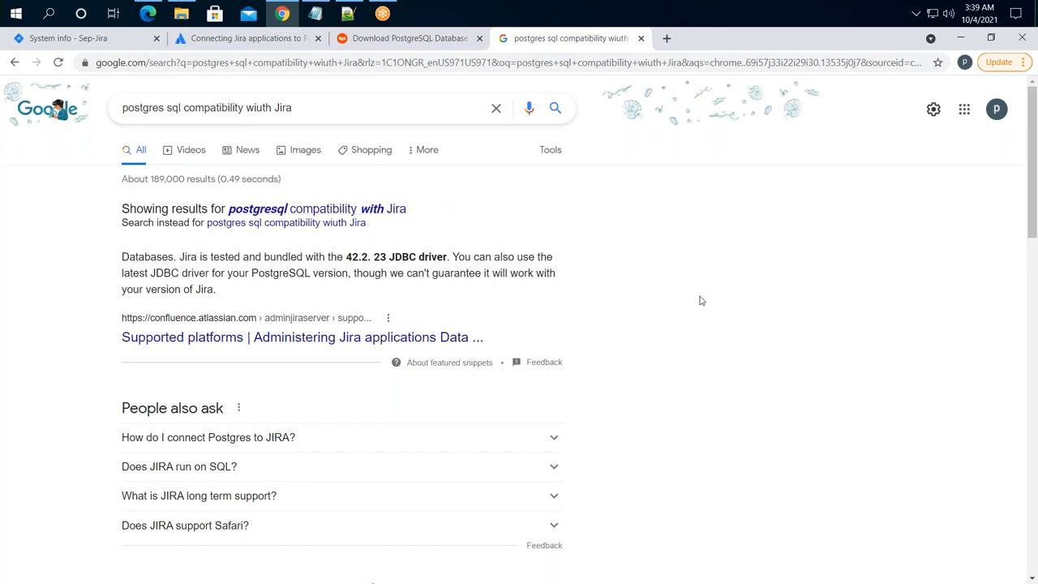
scroll(503, 306, "down", 1)
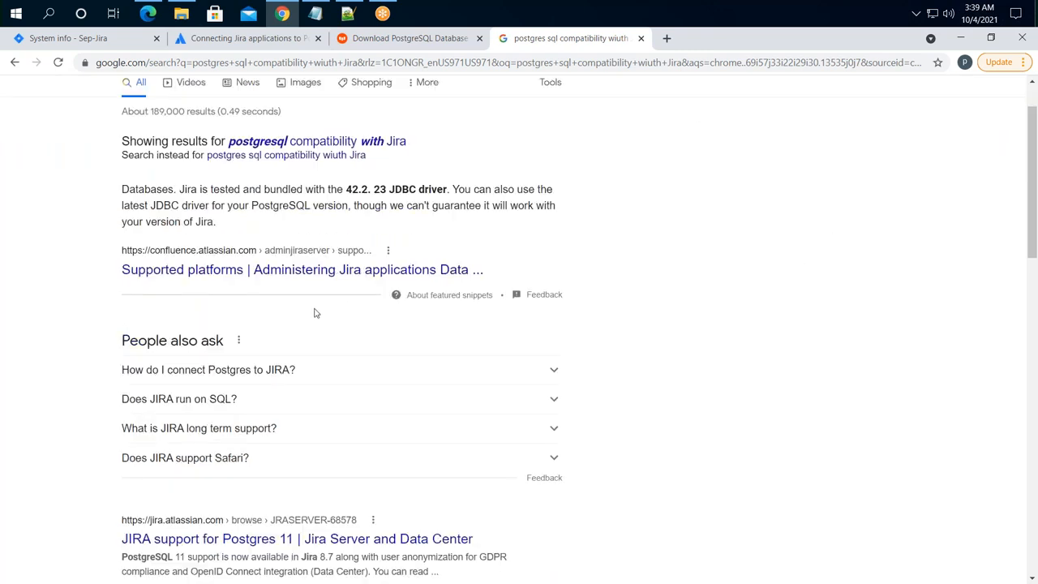
- Open the Supported platforms result and check Jira version 8.13.9 in the Sep-Jira notes
left_click(240, 275)
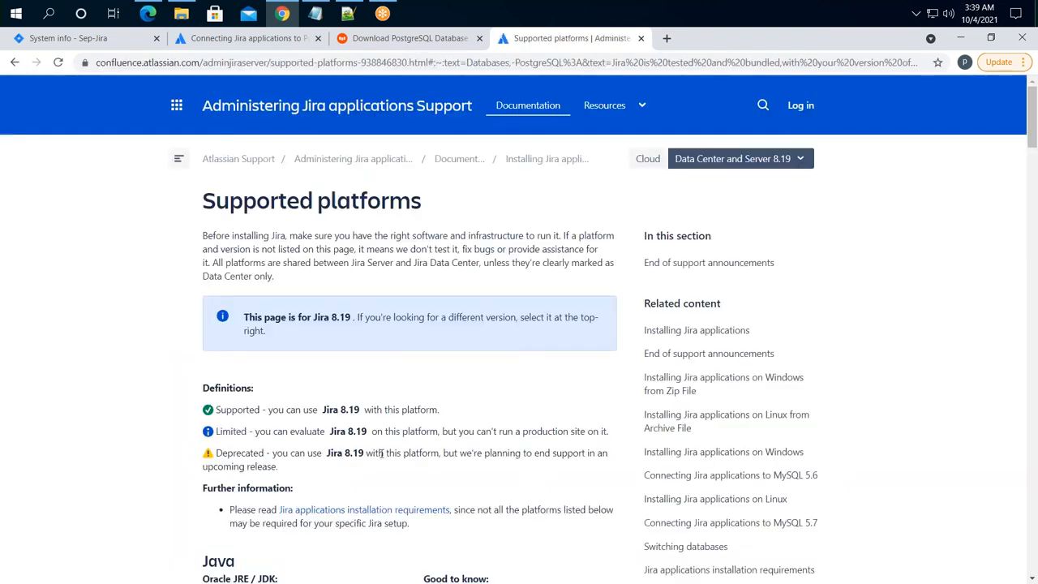
left_click_drag(269, 411, 425, 411)
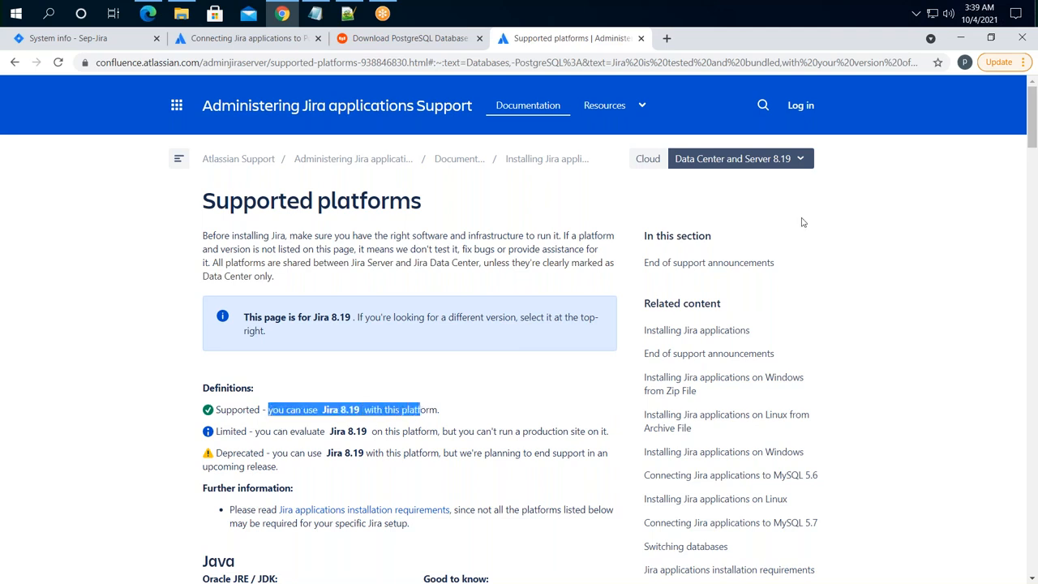
left_click(783, 165)
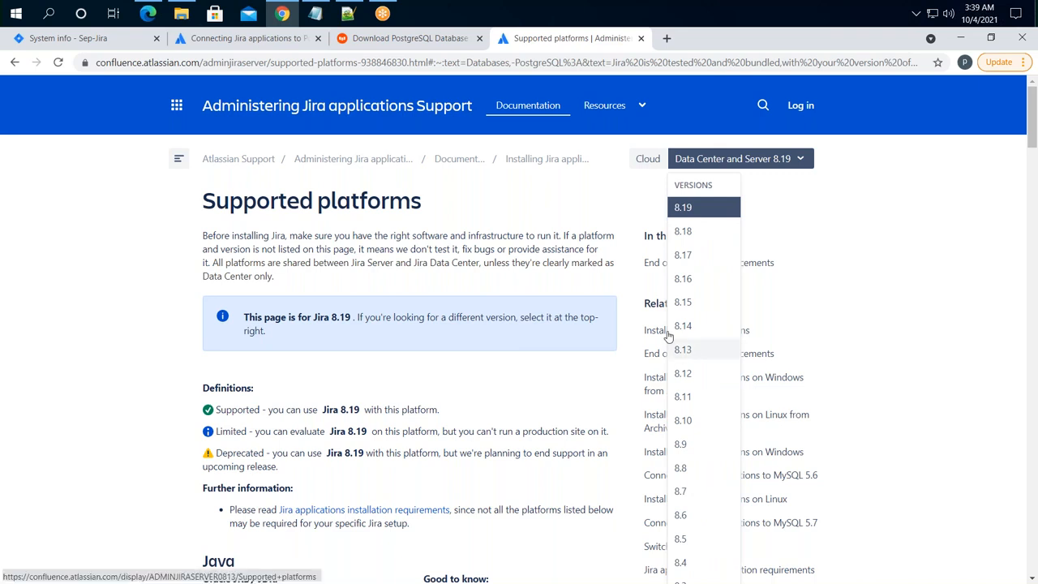
left_click(347, 15)
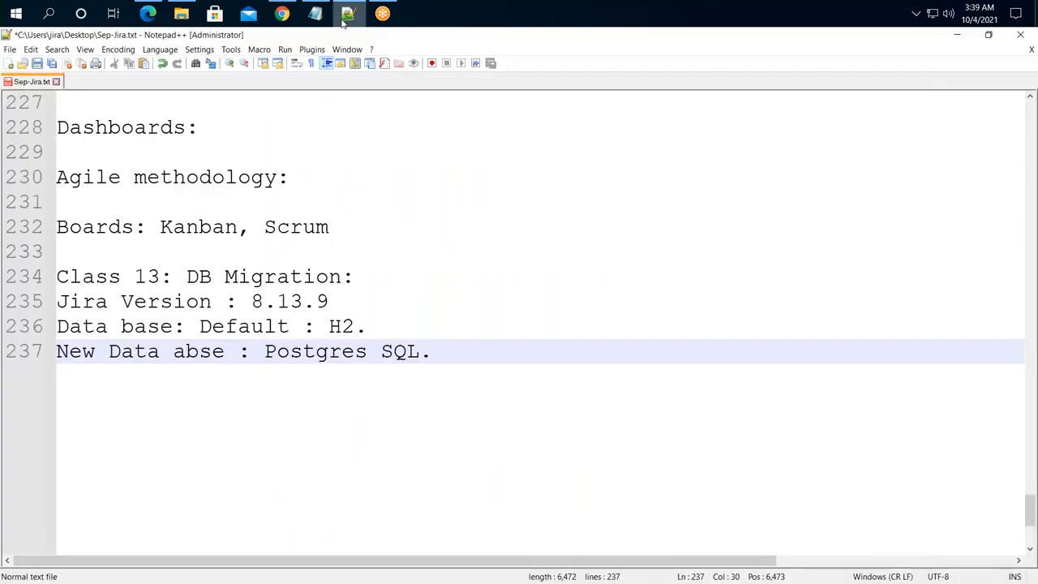
left_click_drag(253, 301, 329, 302)
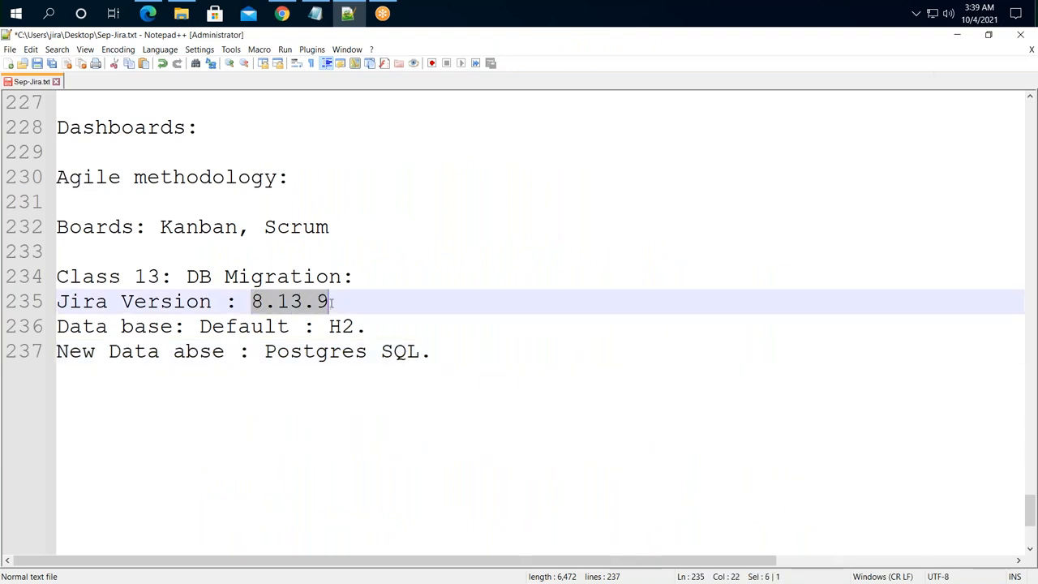
left_click(960, 36)
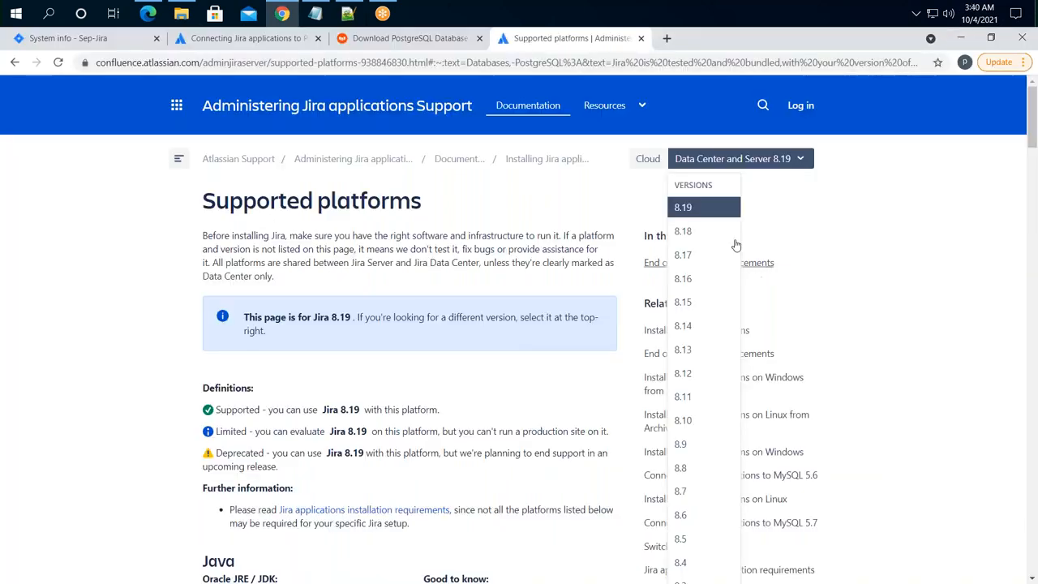
- Show the Supported platforms page for Jira 8.13 and copy its web address
left_click(685, 350)
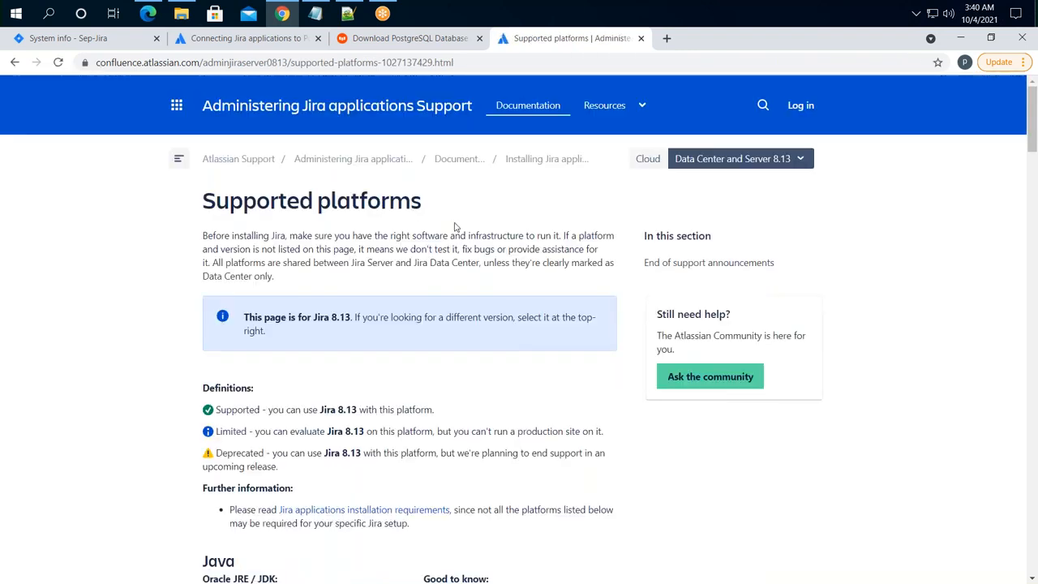
scroll(374, 406, "down", 3)
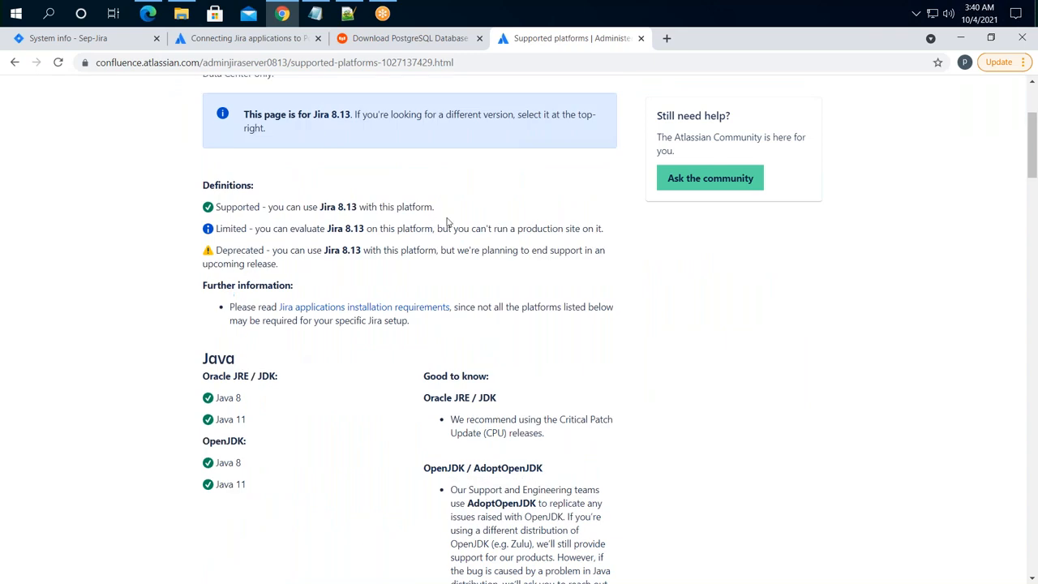
scroll(479, 288, "up", 1)
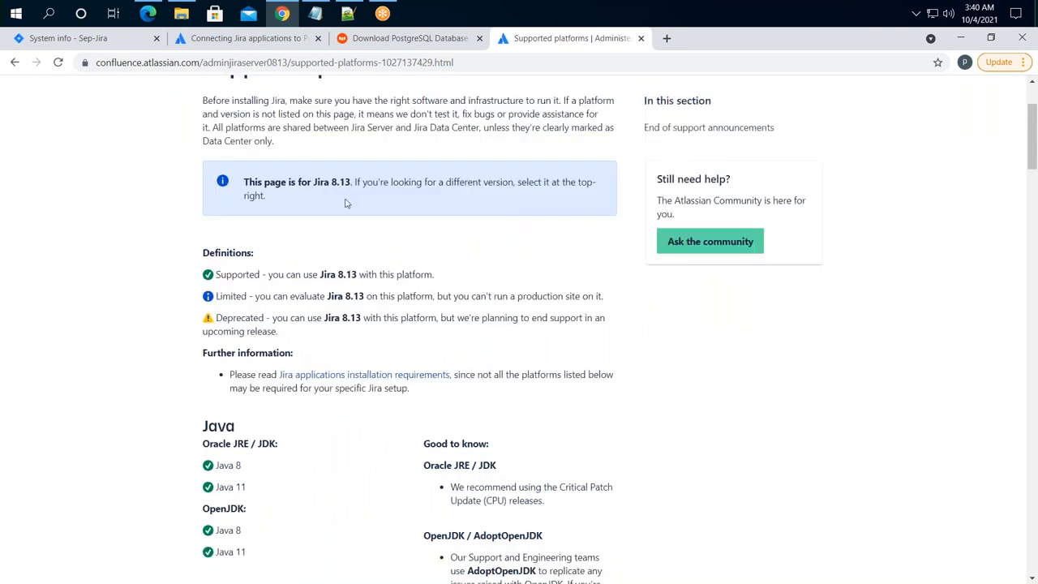
left_click_drag(361, 186, 373, 199)
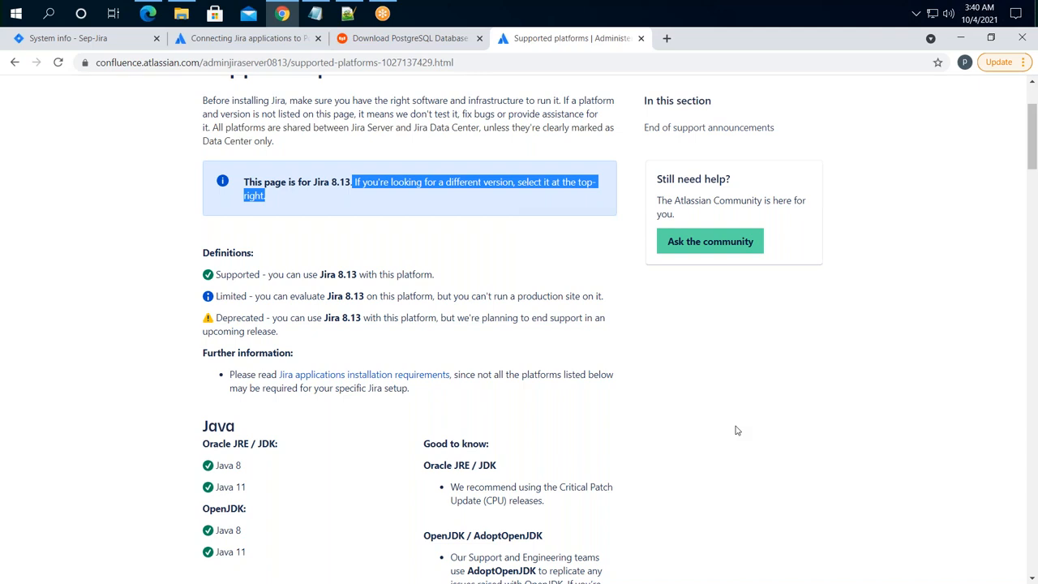
left_click(167, 222)
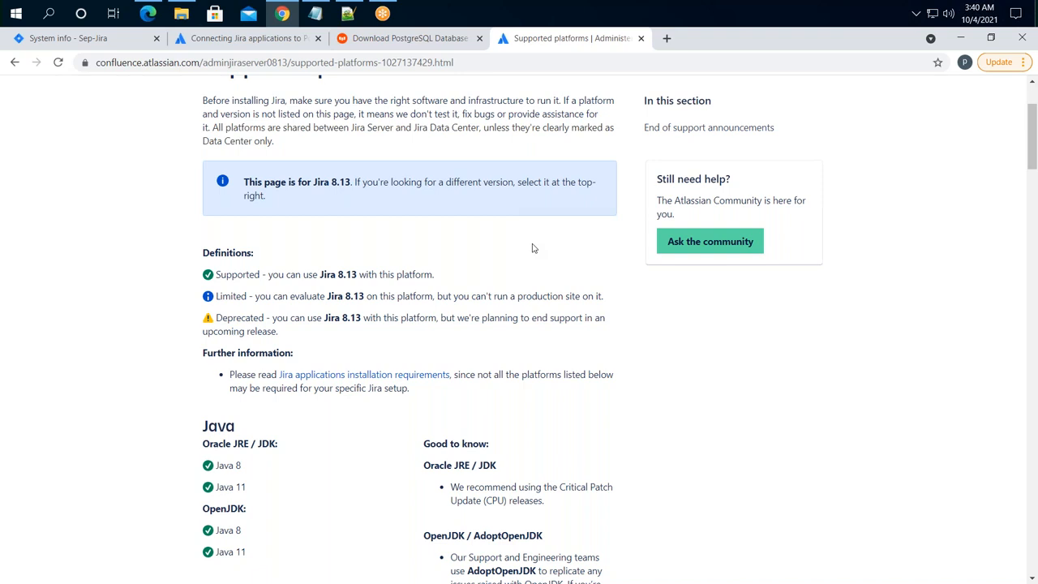
scroll(868, 245, "up", 2)
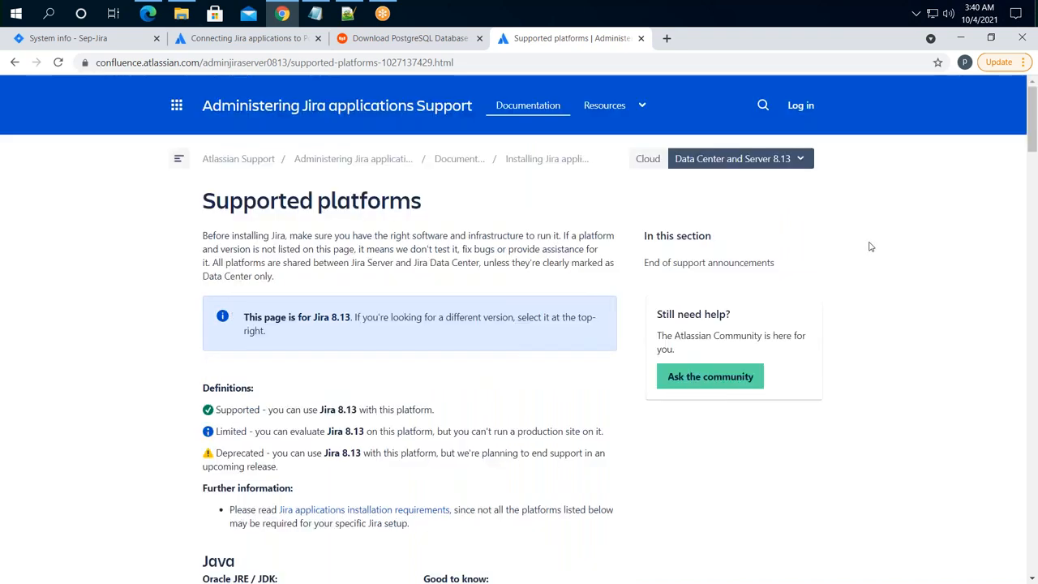
left_click(794, 164)
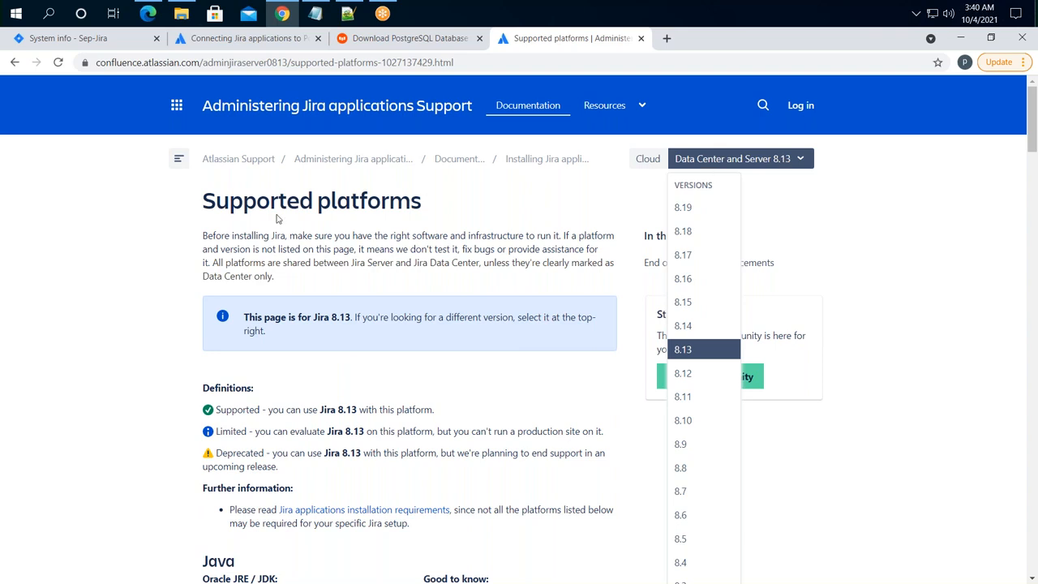
left_click(427, 63)
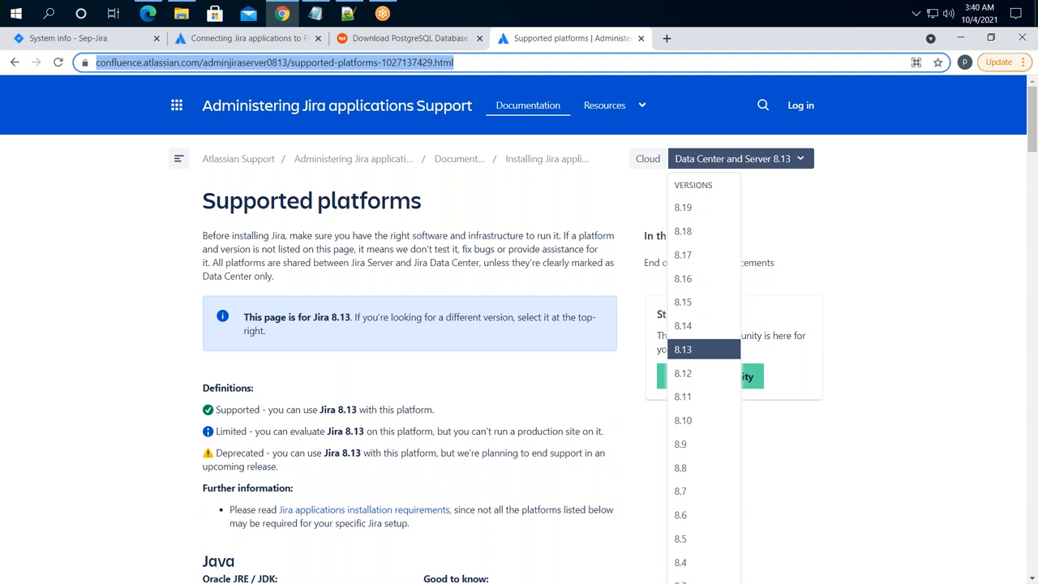
left_click(348, 14)
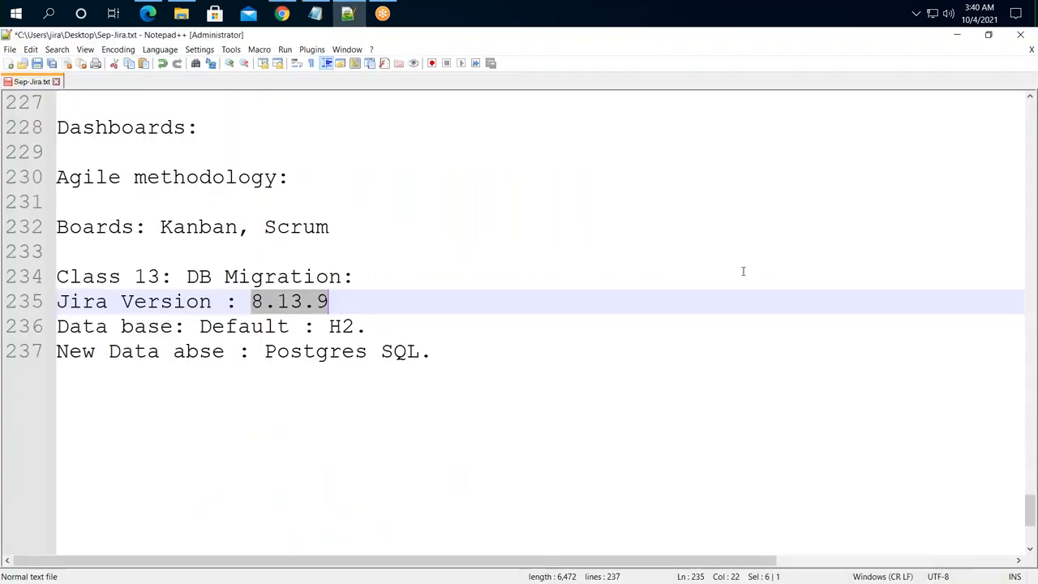
- Add a 'Supported Plat forms:' entry with the pasted Supported platforms URL to the notes
left_click(483, 378)
key("Return")
key("Return")
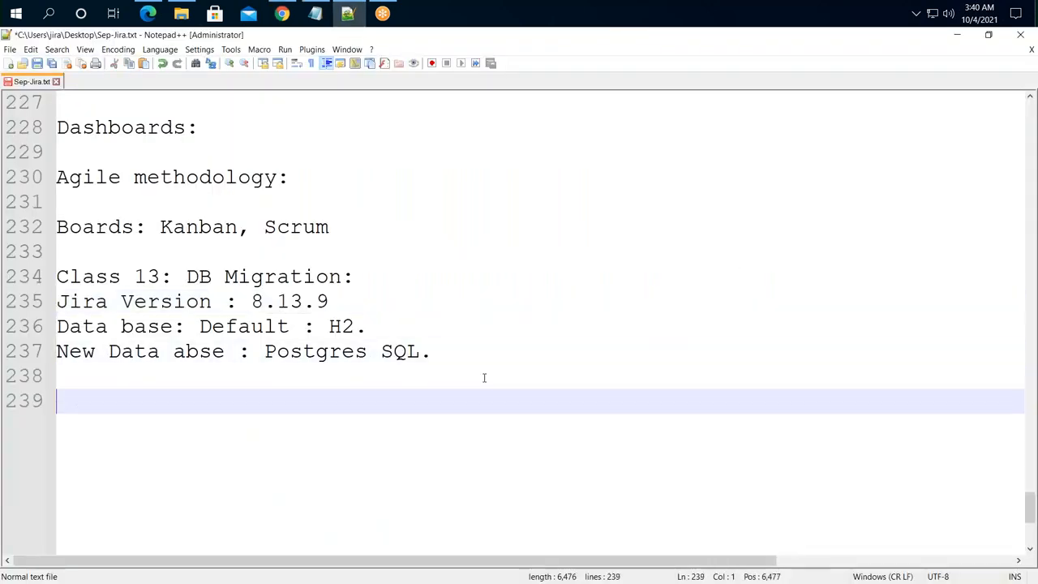
type("Supported ")
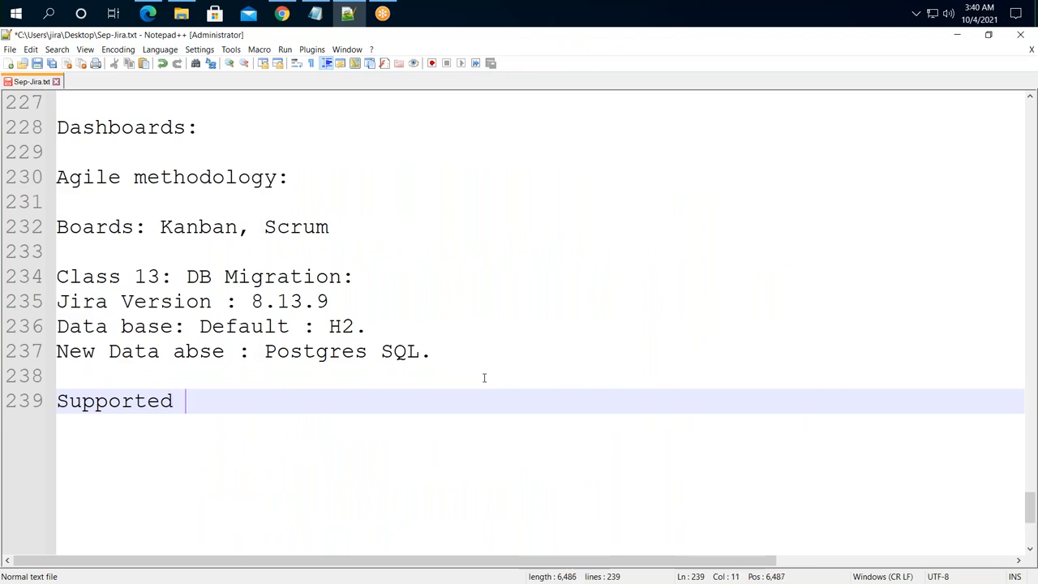
type("Plat forms:")
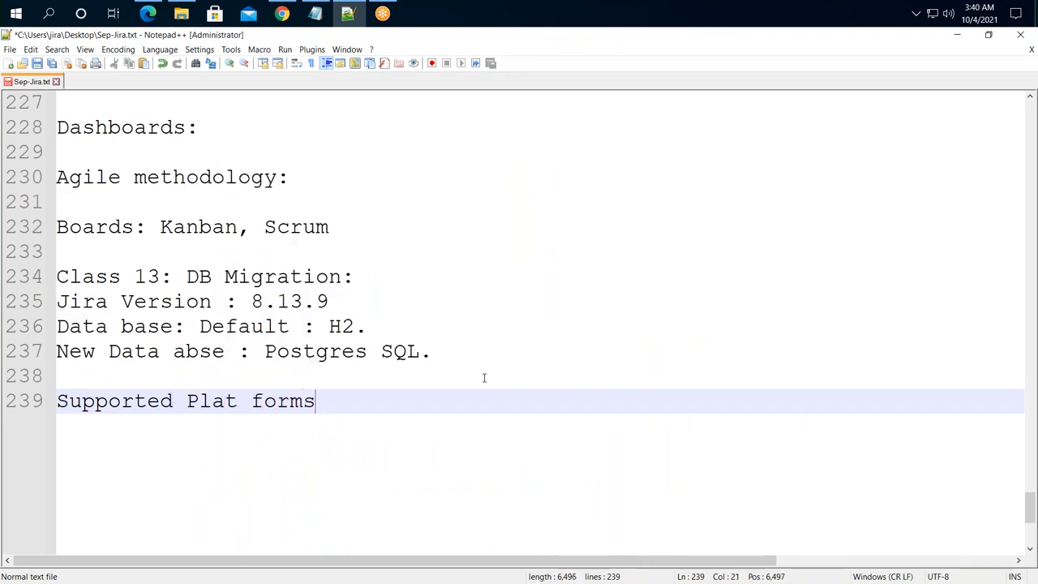
key("Return")
key("ctrl+v")
key("Return")
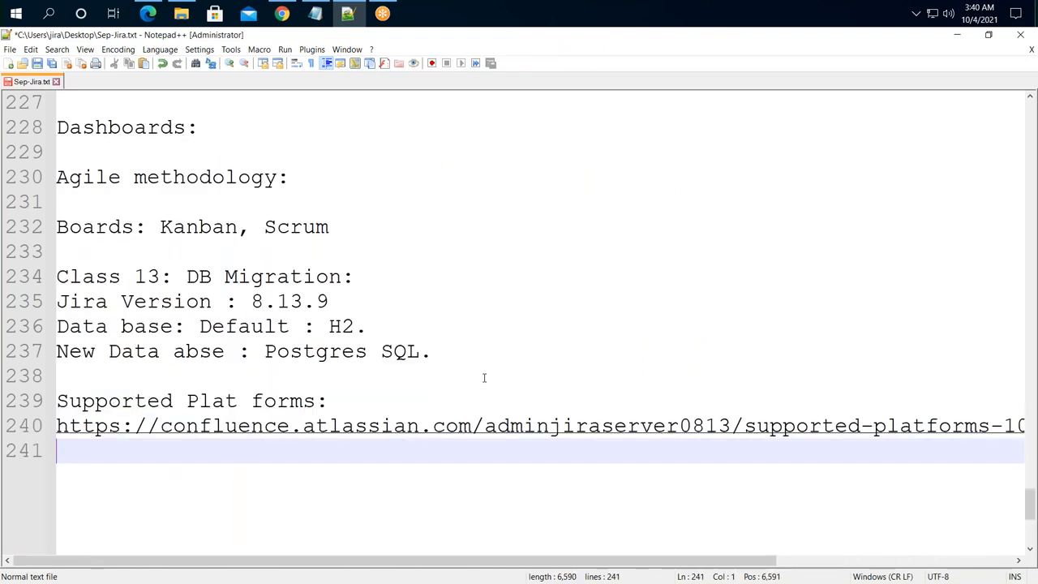
key("Return")
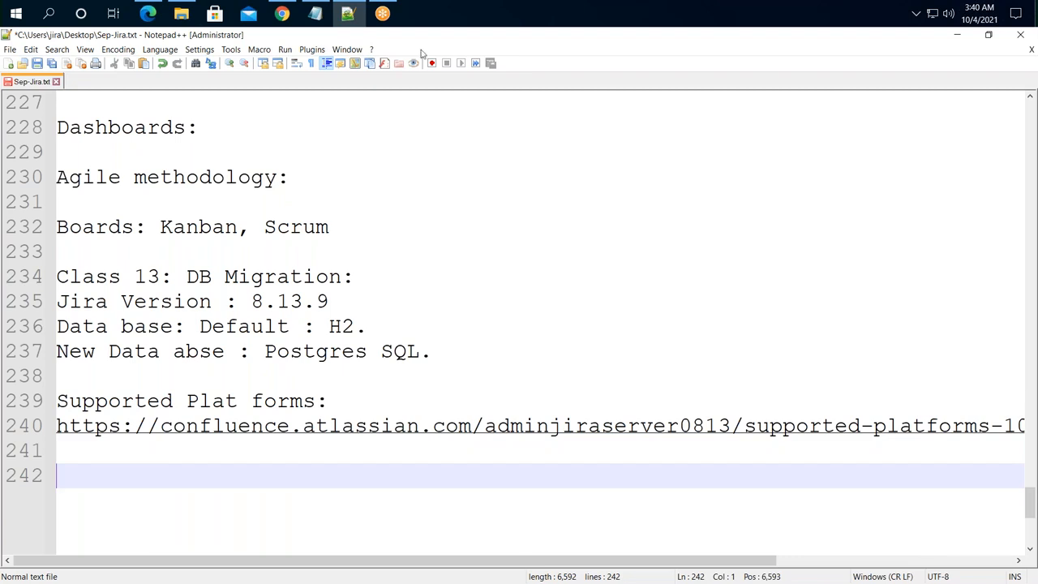
- Copy the EDB PostgreSQL downloads URL into the notes under 'Pstgres SQL :', then minimize them
left_click(282, 14)
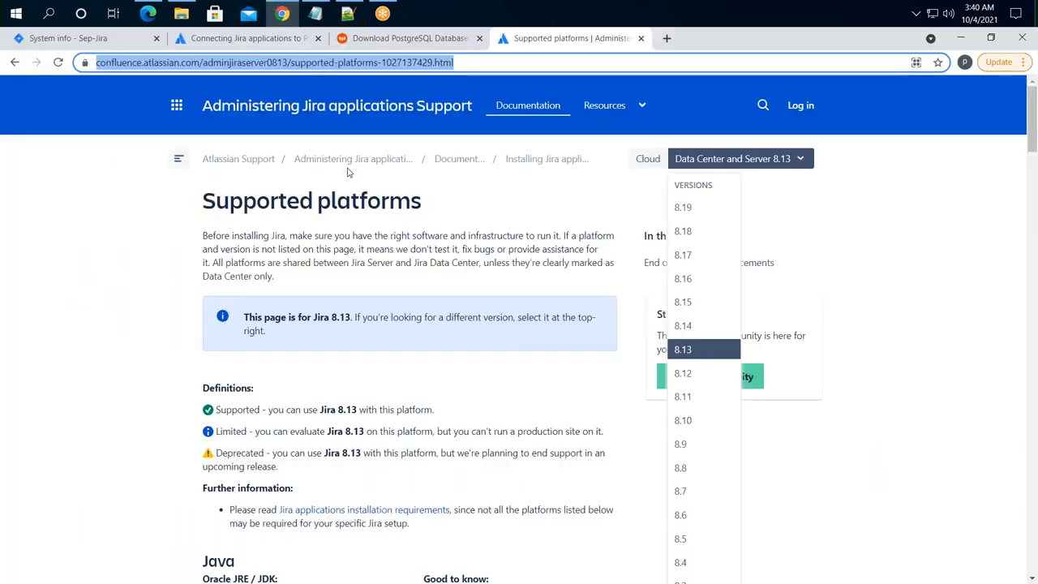
left_click(390, 40)
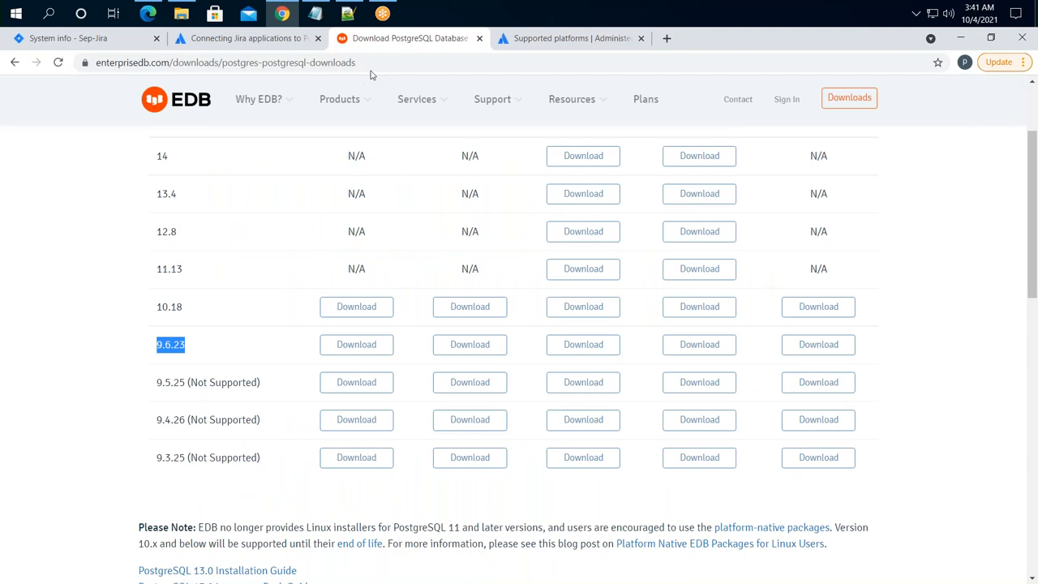
left_click(370, 65)
key("ctrl+c")
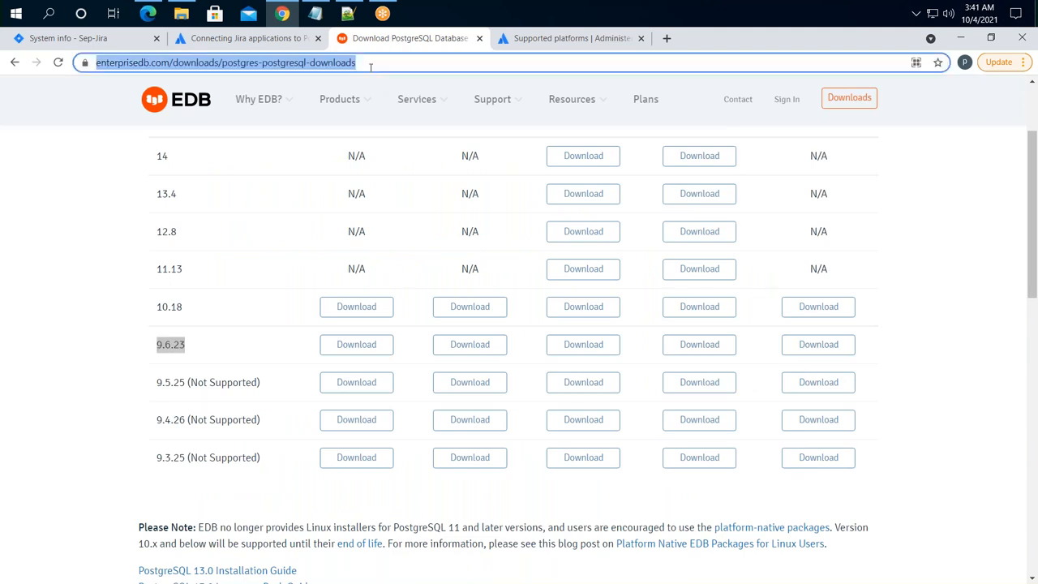
left_click(347, 14)
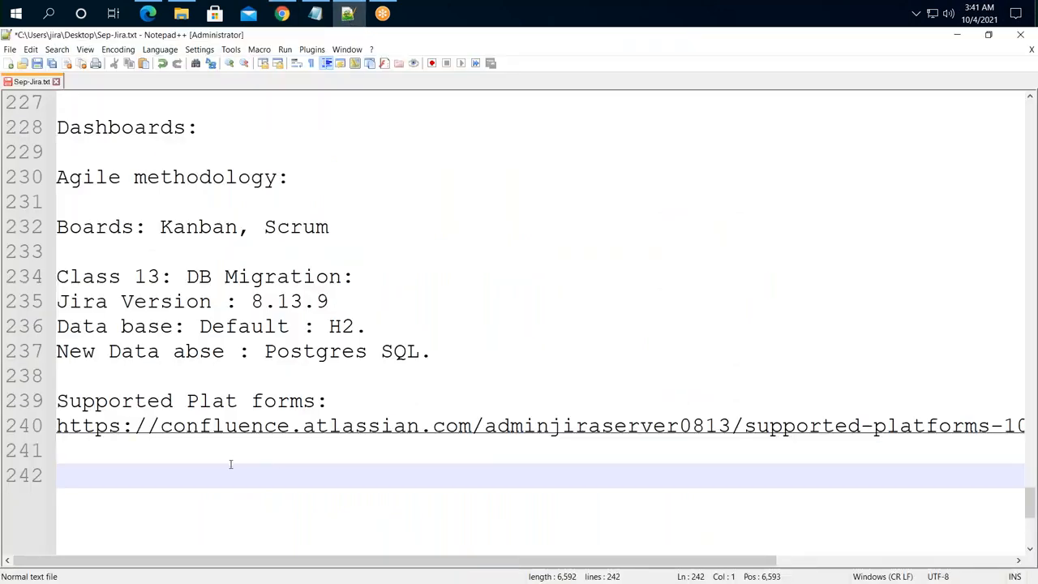
type("Pstgre")
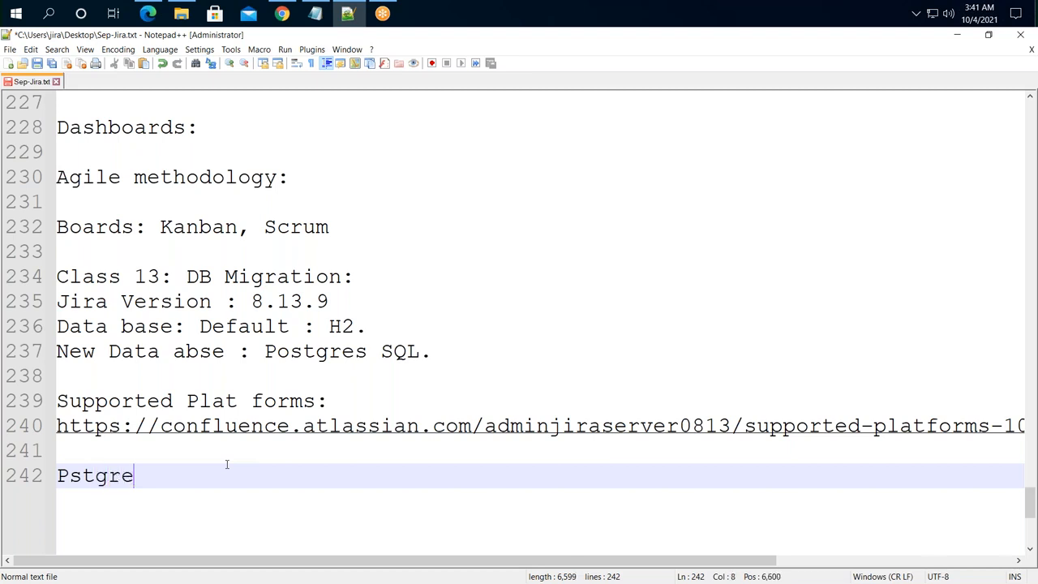
type("s SQL :")
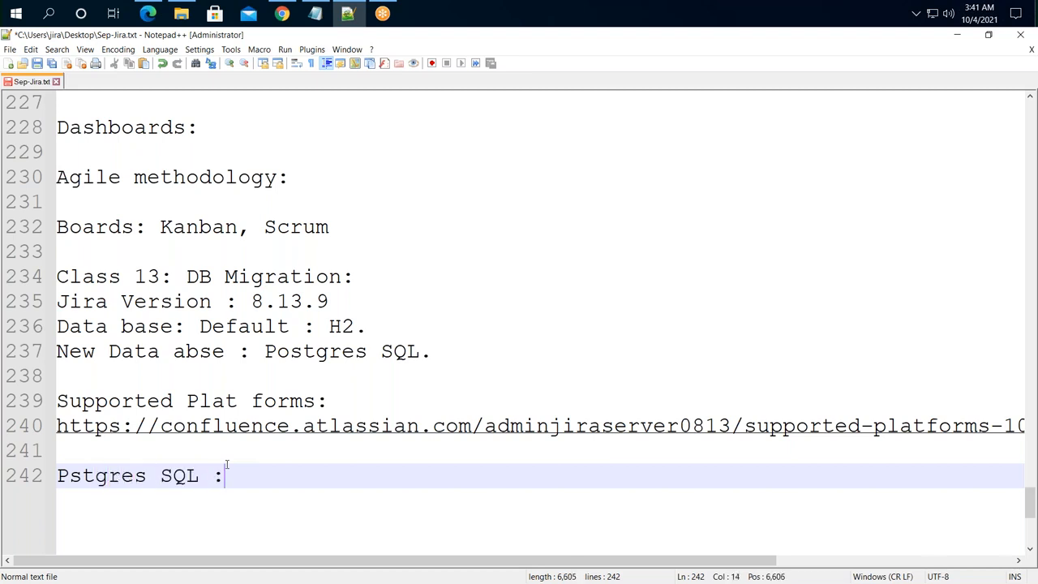
key("Return")
key("ctrl+v")
key("Return")
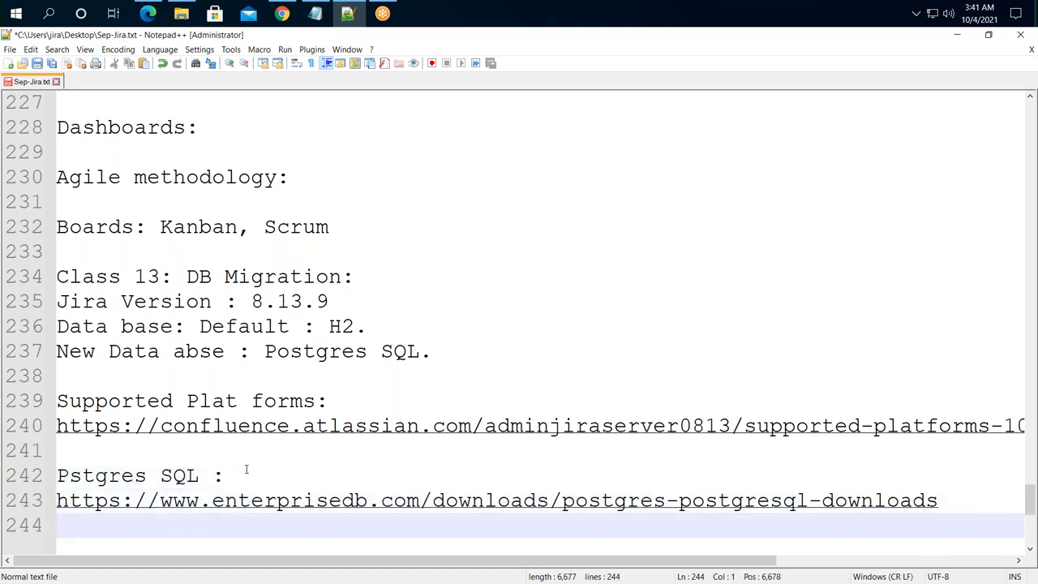
scroll(502, 352, "down", 4)
left_click(956, 35)
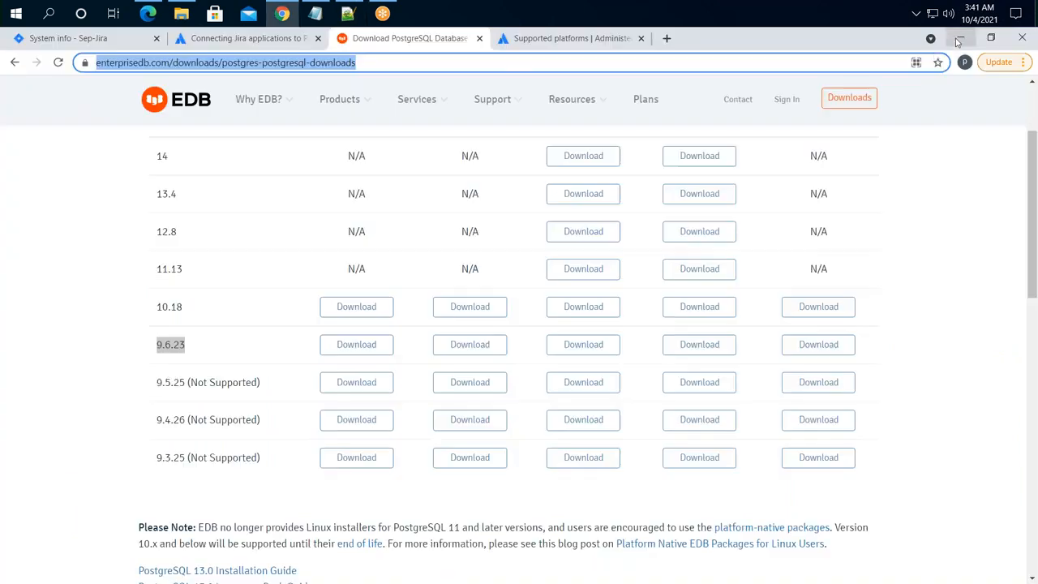
- Bring up the Jira 8.13 Supported platforms page, close its version list, and review the Supported and Limited definitions
left_click(537, 38)
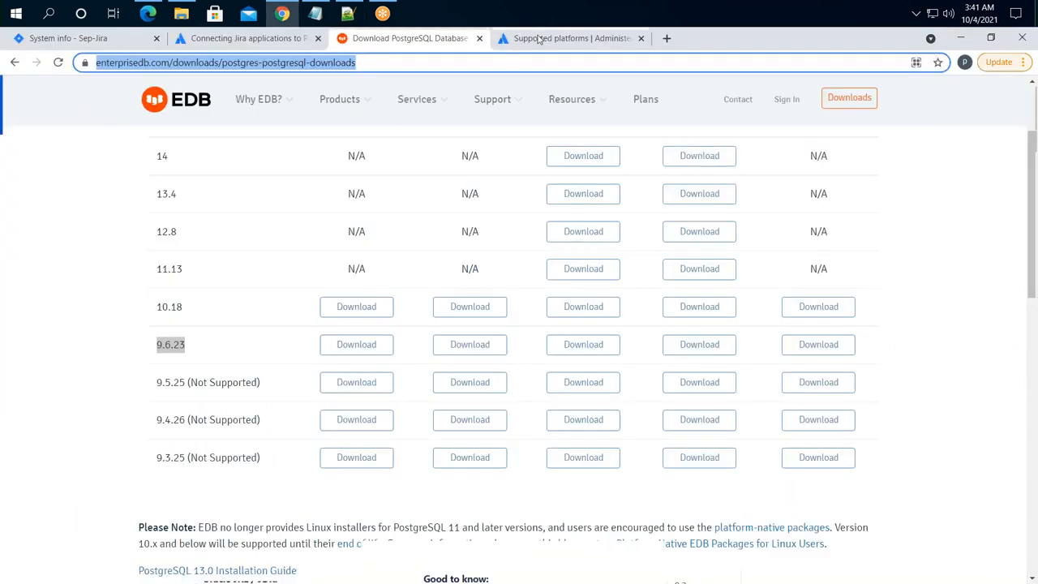
left_click_drag(203, 201, 422, 202)
left_click(480, 209)
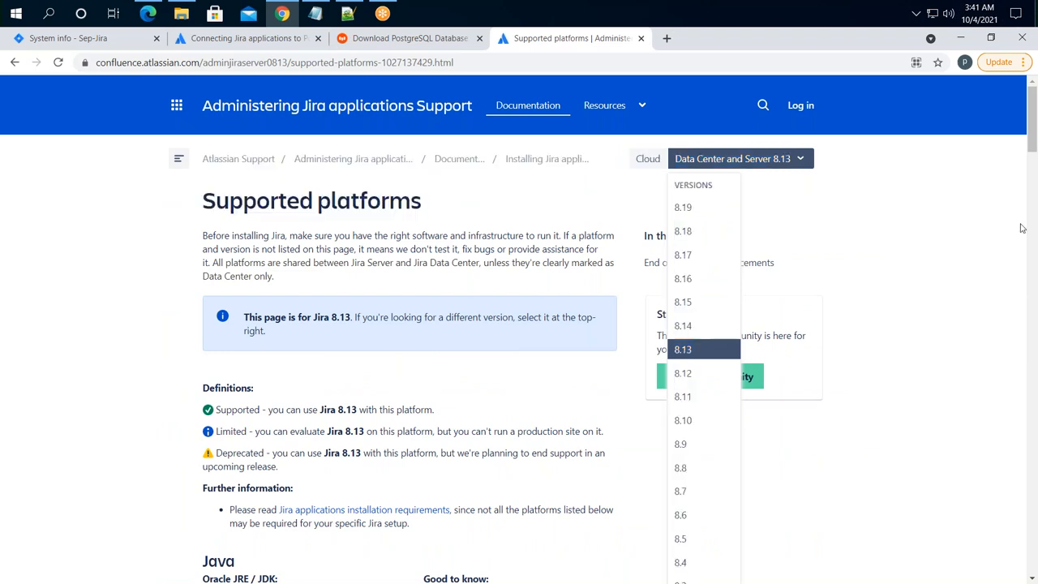
left_click(770, 160)
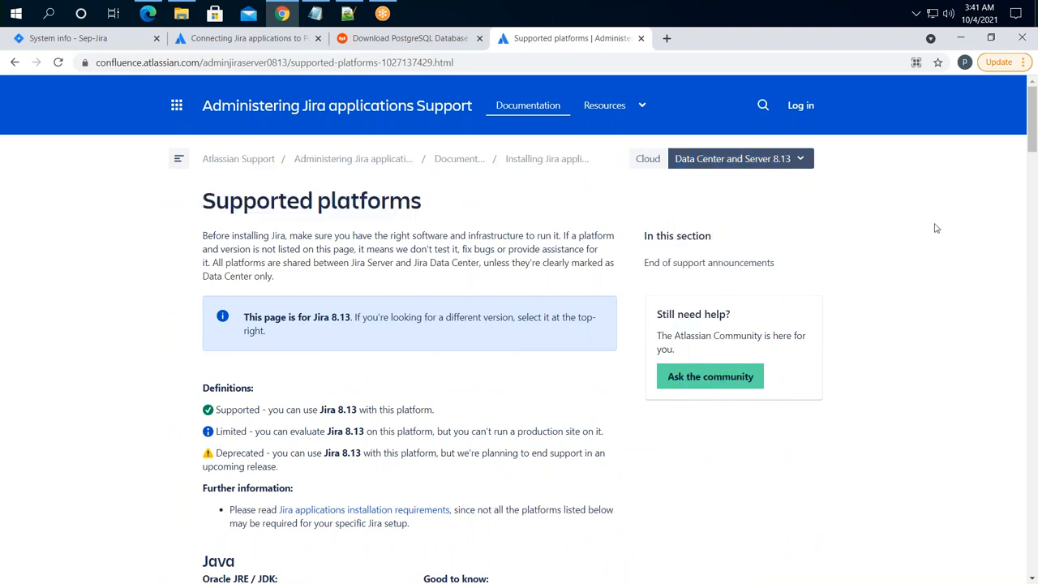
scroll(210, 374, "down", 3)
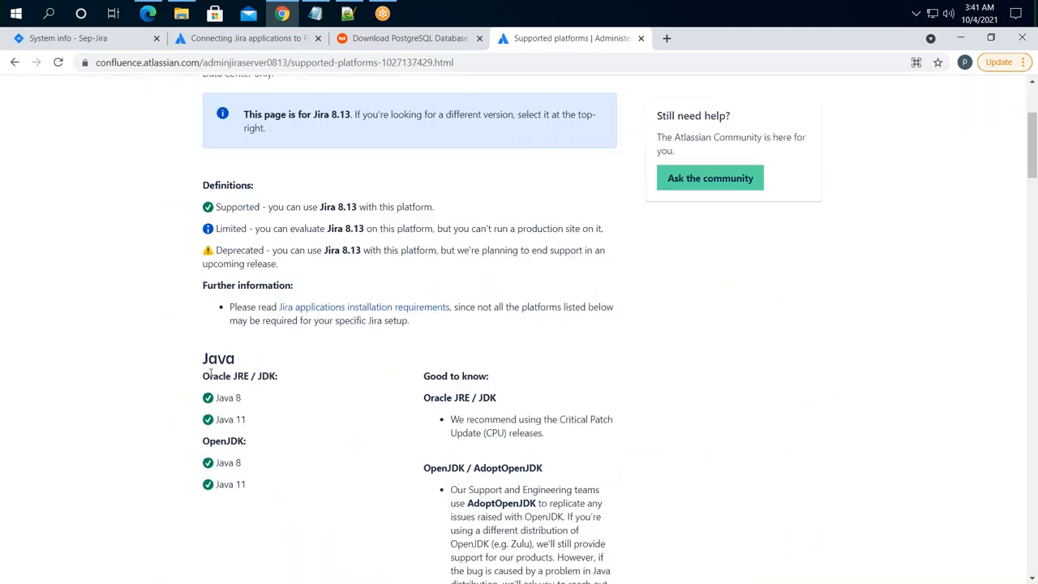
left_click_drag(268, 207, 434, 206)
left_click_drag(283, 229, 360, 230)
left_click_drag(433, 229, 611, 233)
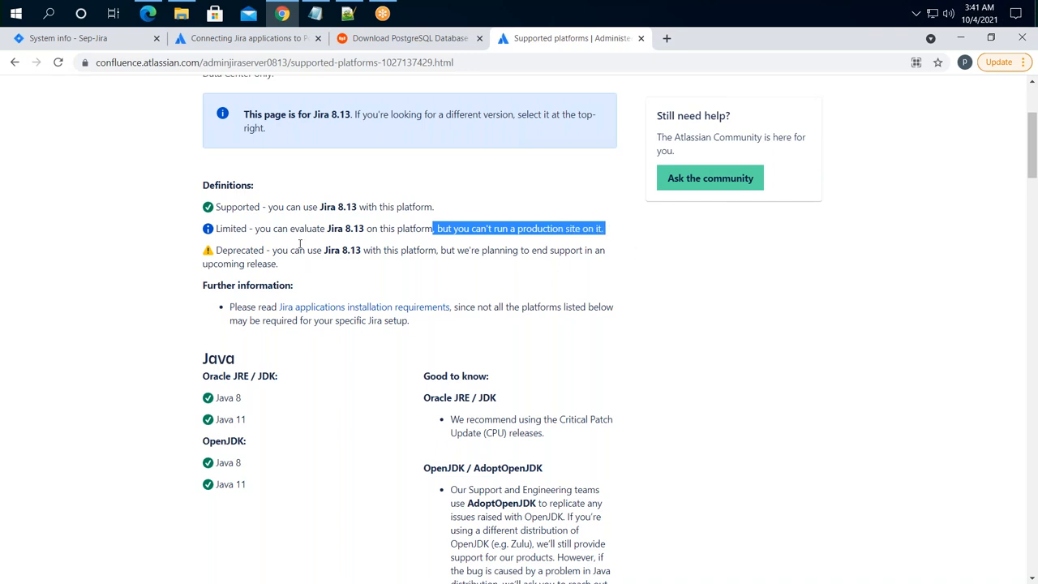
left_click_drag(242, 285, 318, 290)
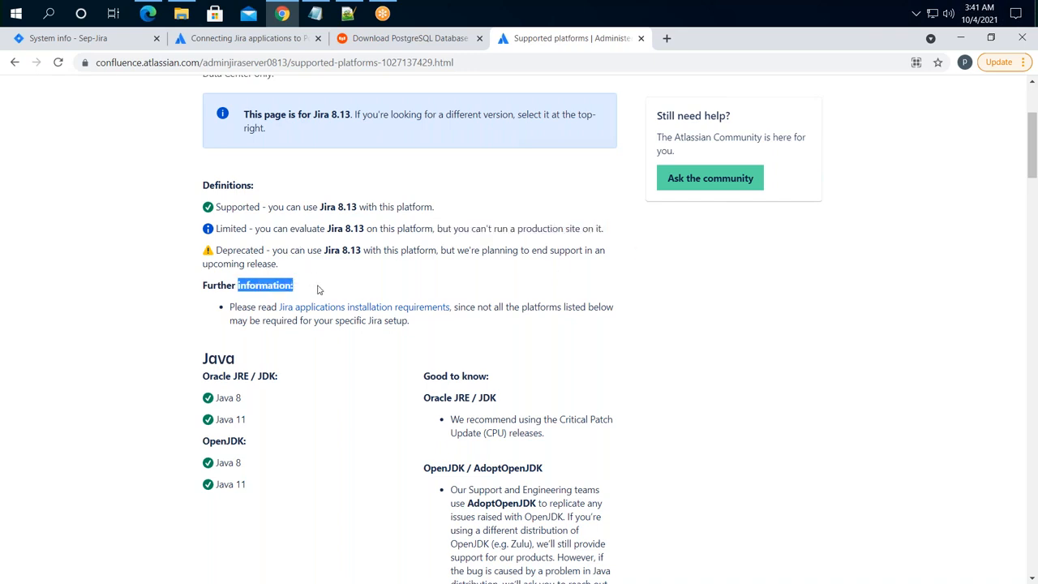
left_click_drag(206, 359, 254, 363)
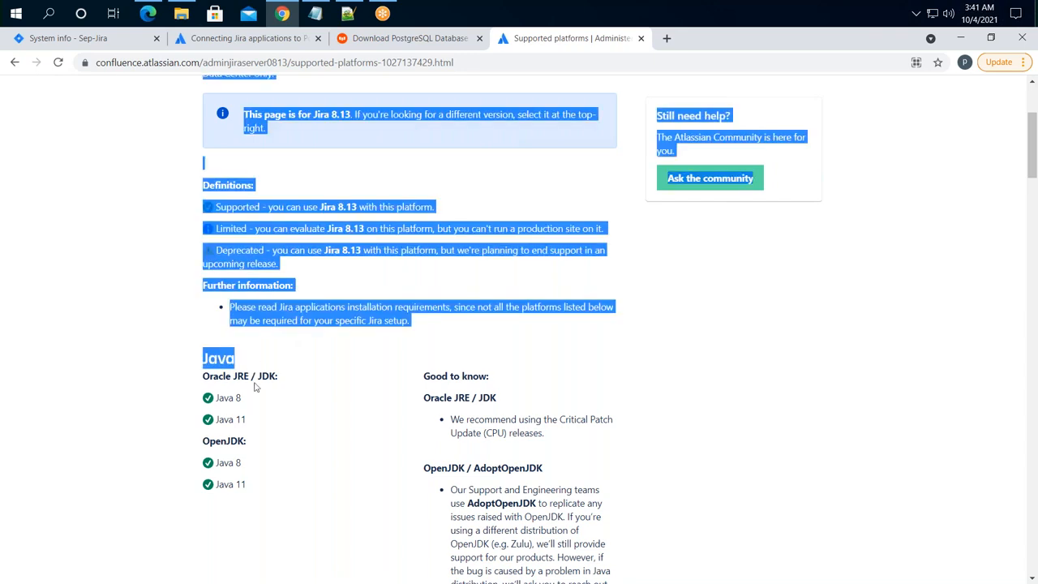
scroll(271, 420, "down", 1)
left_click(479, 345)
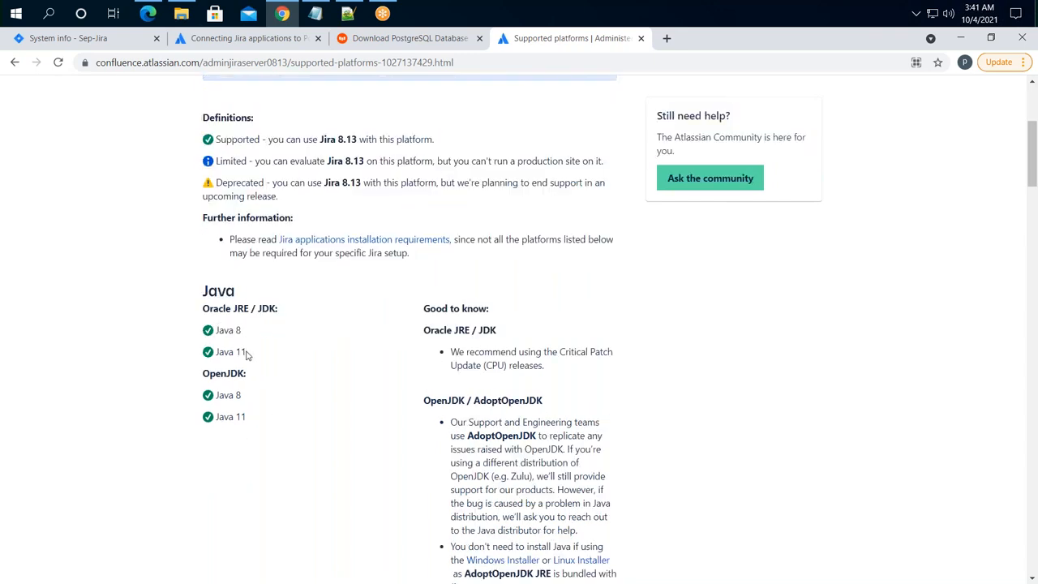
- Review the Java 11, Microsoft Windows and browser entries such as Microsoft Edge Legacy
left_click_drag(242, 397, 217, 417)
scroll(549, 410, "down", 4)
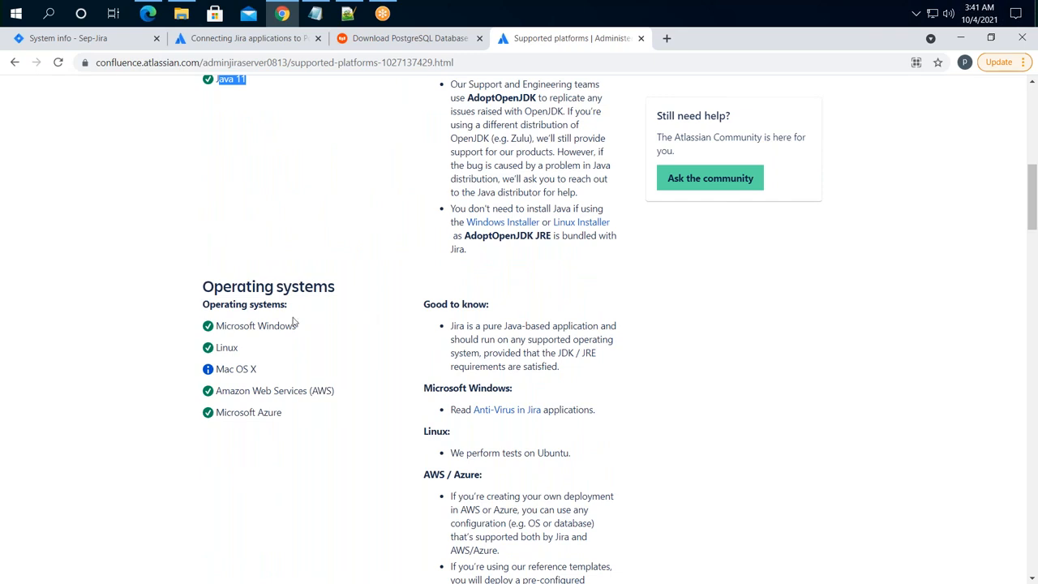
left_click_drag(308, 328, 226, 326)
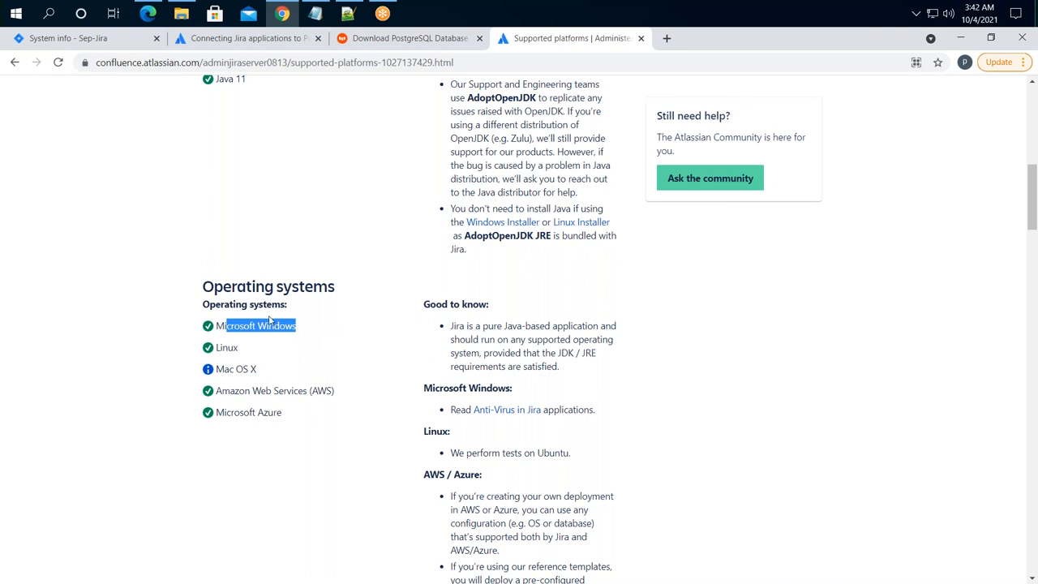
scroll(294, 333, "down", 5)
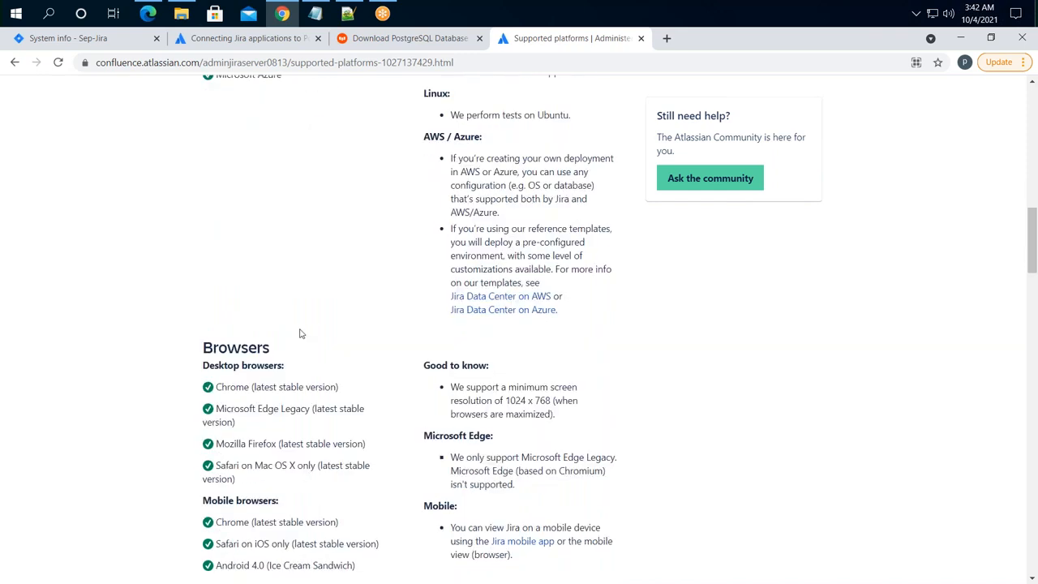
scroll(295, 330, "down", 2)
left_click_drag(220, 184, 312, 187)
left_click_drag(239, 206, 315, 215)
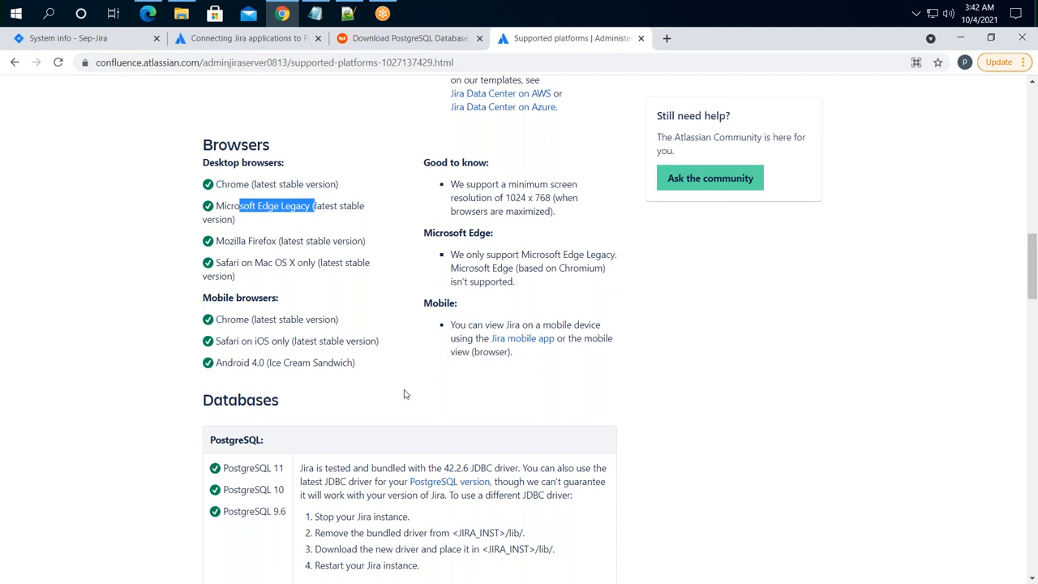
scroll(433, 394, "down", 3)
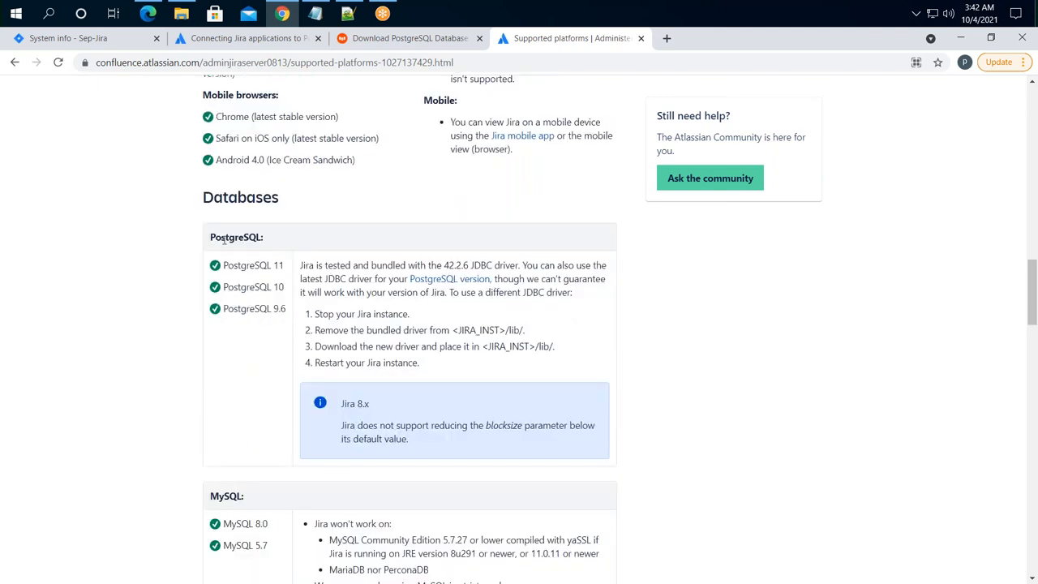
left_click_drag(217, 239, 259, 236)
left_click_drag(233, 268, 285, 314)
left_click(237, 287)
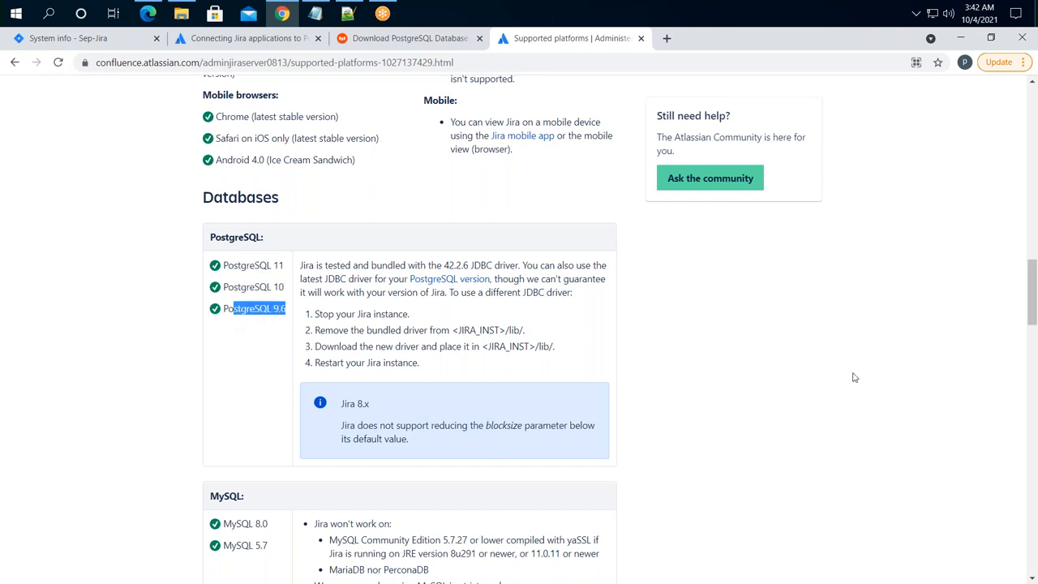
left_click_drag(239, 268, 272, 309)
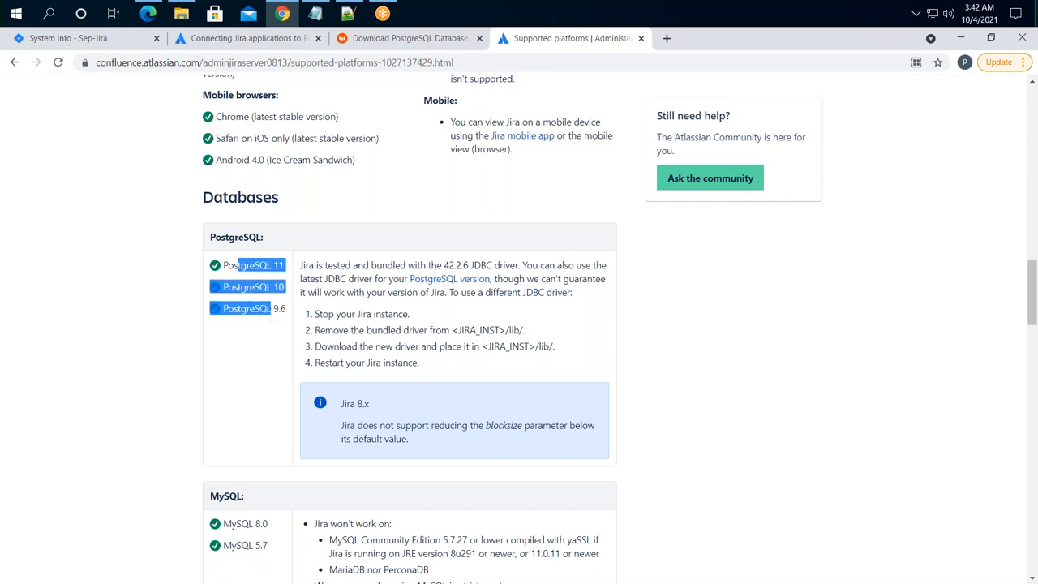
left_click(902, 394)
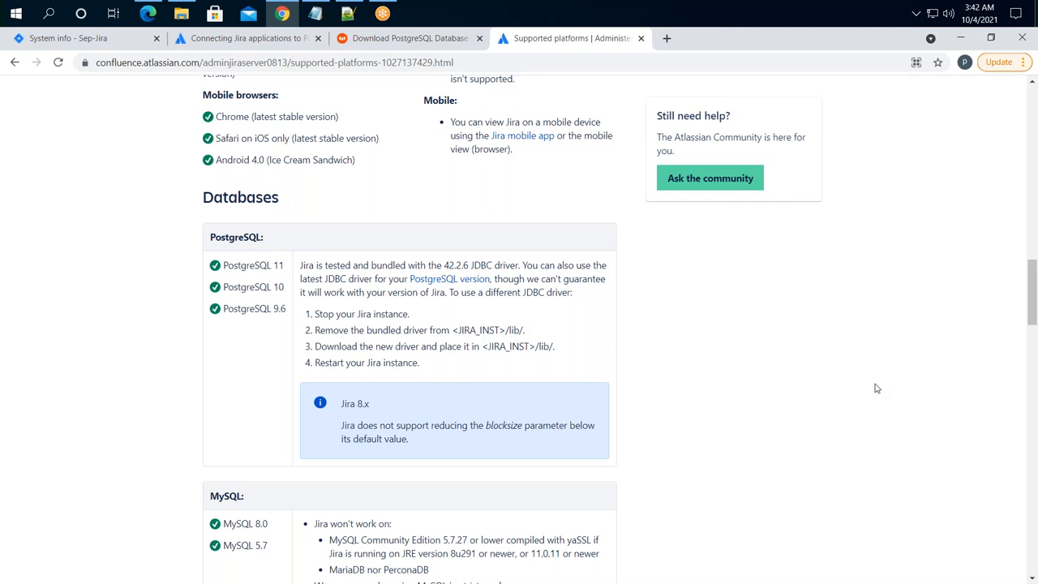
left_click_drag(233, 266, 264, 290)
left_click(746, 363)
scroll(746, 363, "down", 2)
left_click_drag(267, 342, 232, 323)
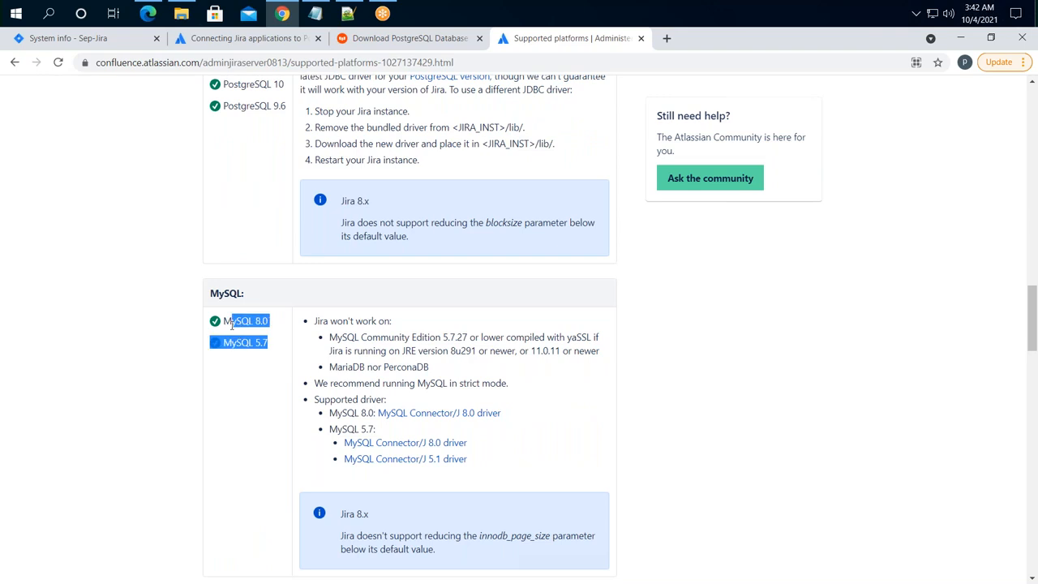
left_click(248, 387)
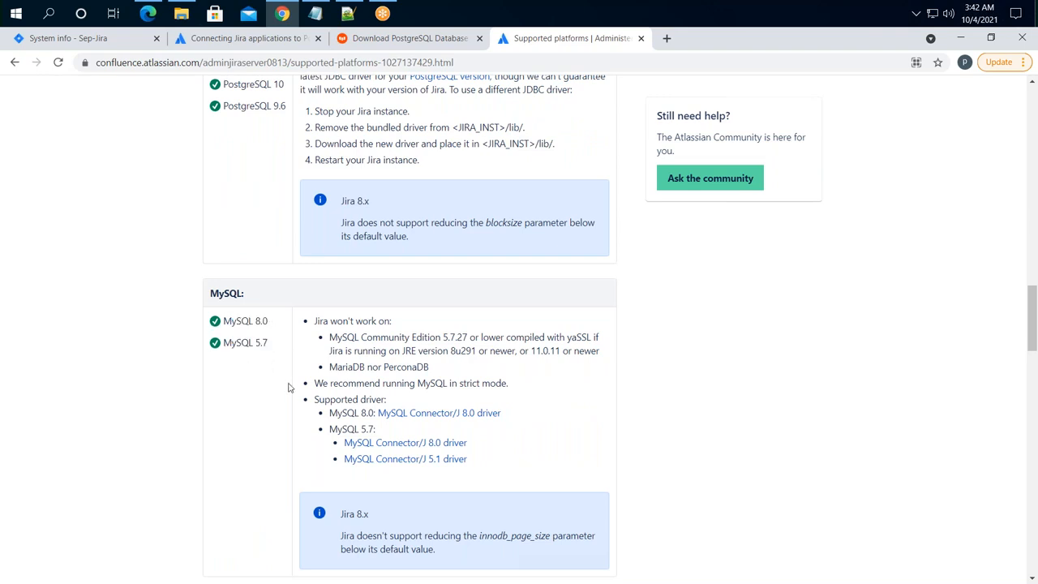
scroll(289, 388, "down", 3)
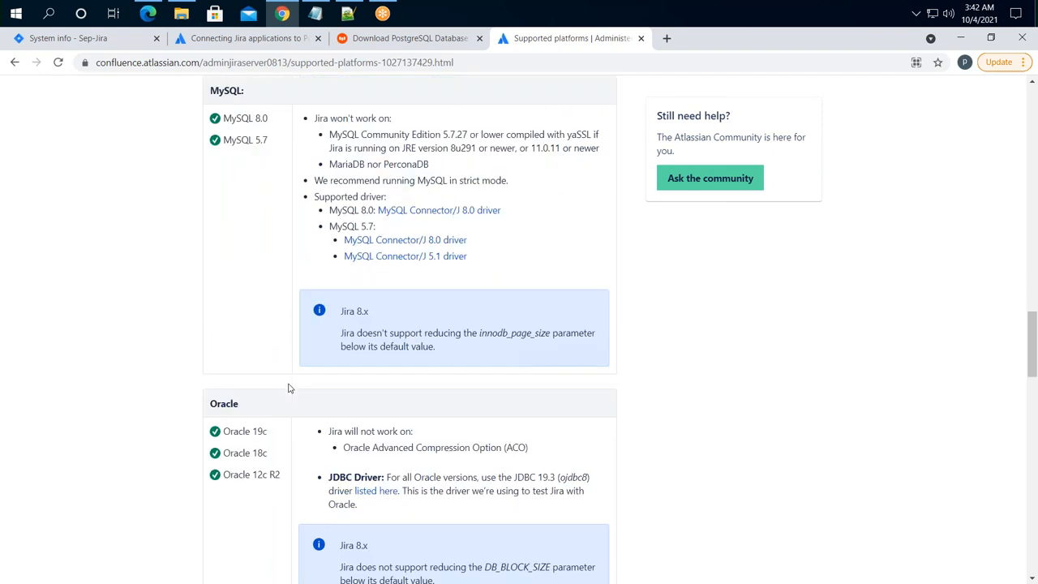
scroll(288, 388, "down", 3)
left_click_drag(271, 231, 233, 272)
scroll(248, 382, "down", 3)
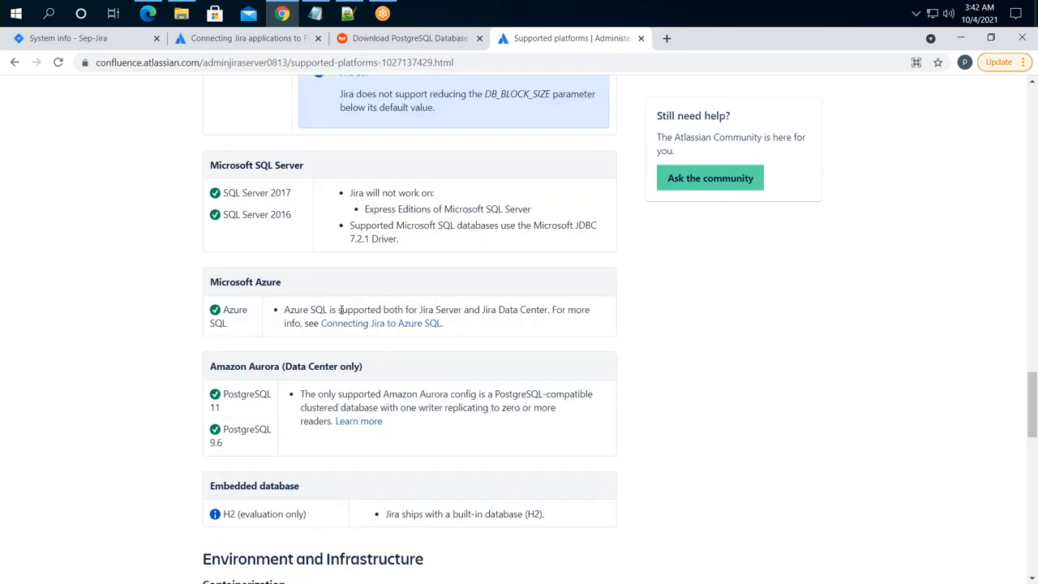
- Highlight the Amazon Aurora PostgreSQL entries and the H2 (evaluation only) embedded database note
scroll(486, 312, "down", 3)
scroll(664, 313, "down", 1)
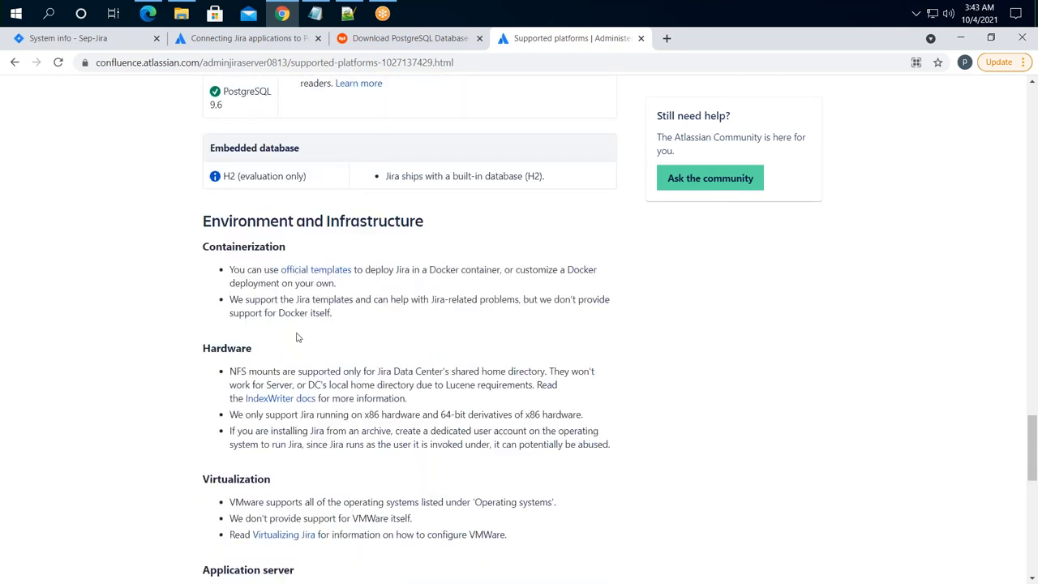
scroll(326, 250, "up", 2)
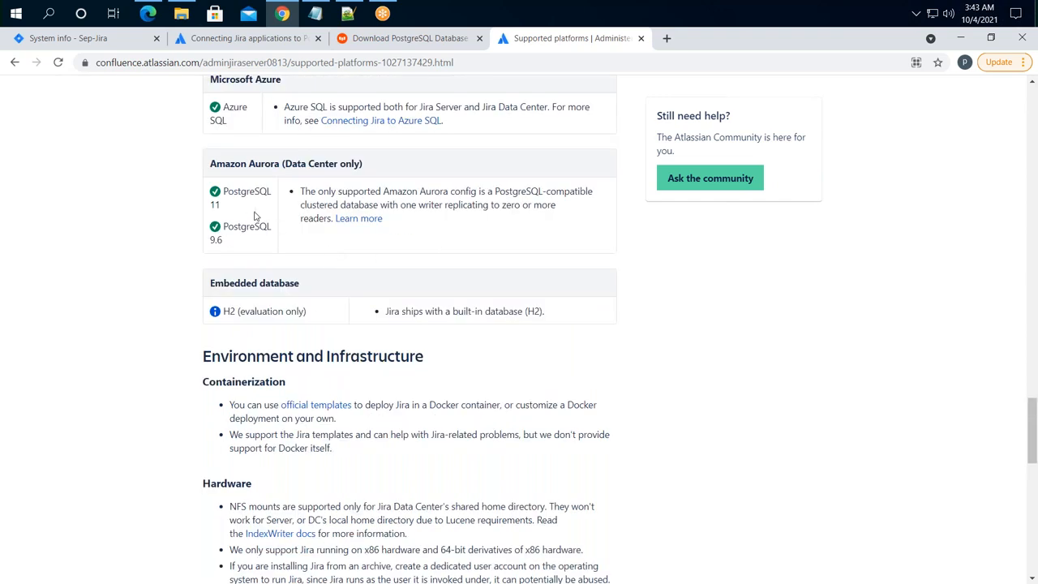
left_click_drag(239, 236, 231, 217)
left_click(219, 202)
triple_click(219, 202)
left_click_drag(299, 283, 214, 283)
left_click_drag(313, 316, 223, 311)
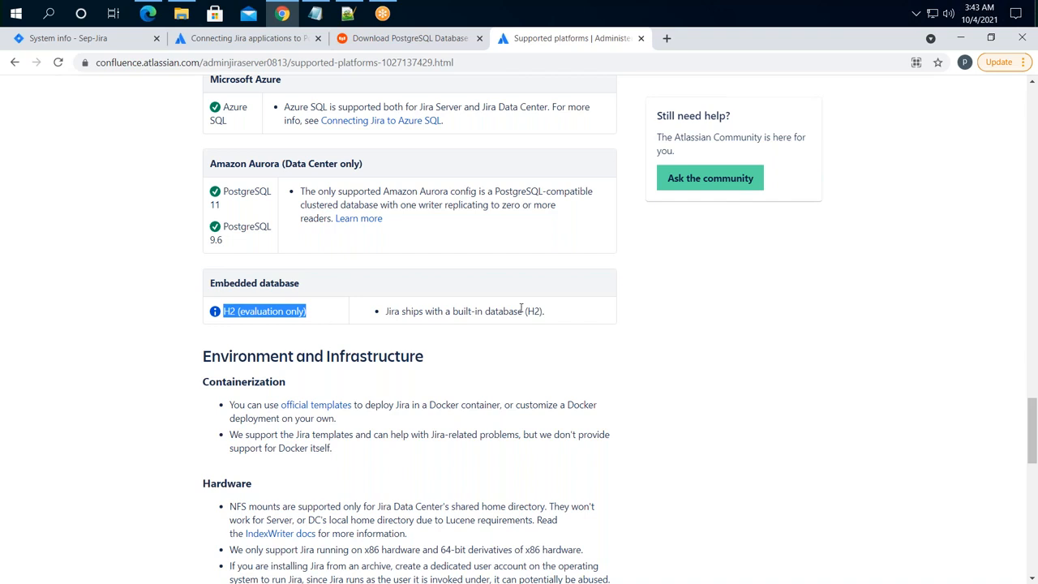
left_click_drag(556, 316, 224, 312)
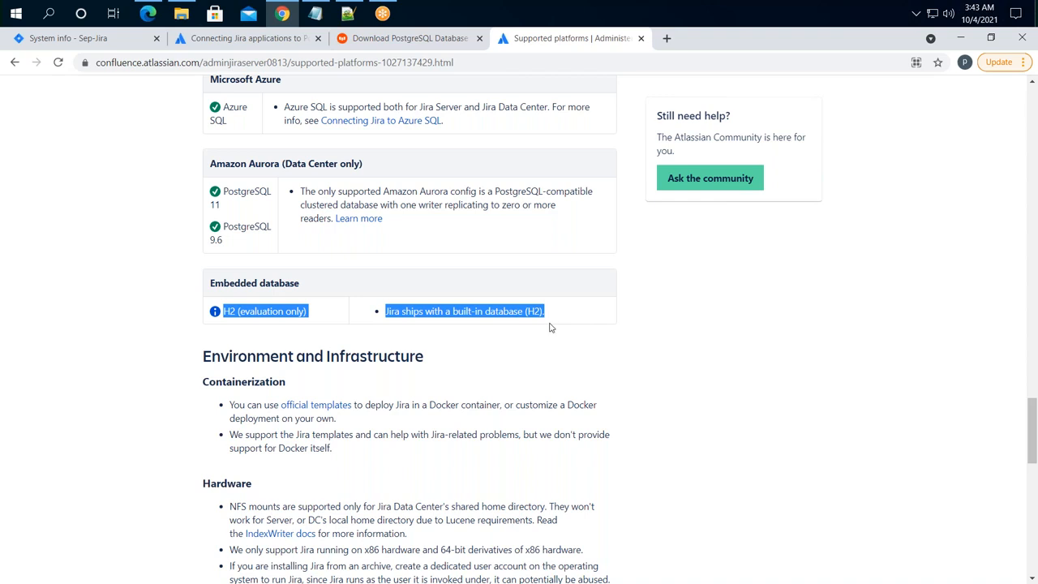
- Scroll up to Databases and highlight the supported PostgreSQL 11, 10 and 9.6 entries
scroll(306, 316, "up", 8)
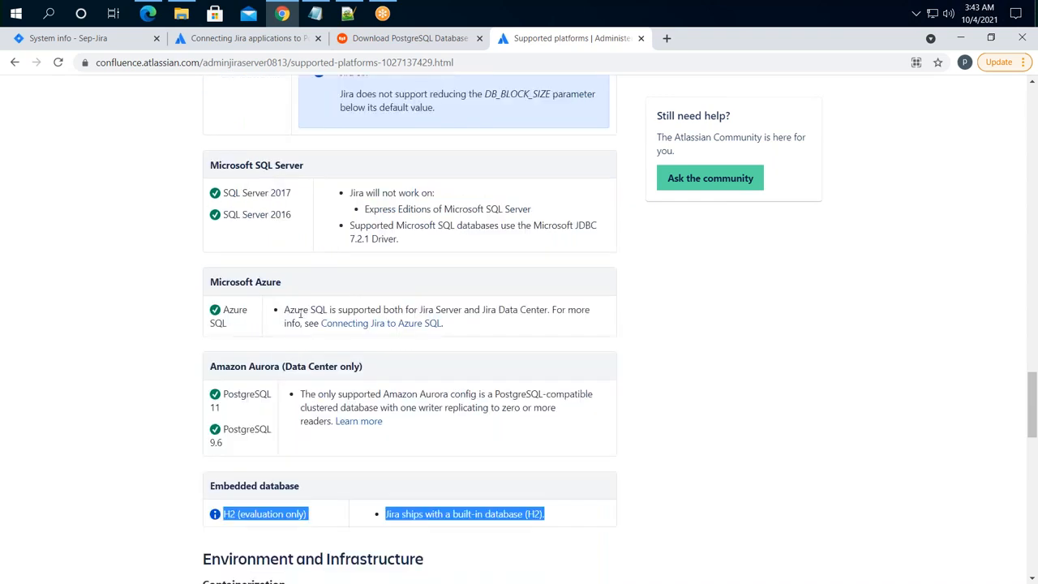
scroll(276, 262, "up", 2)
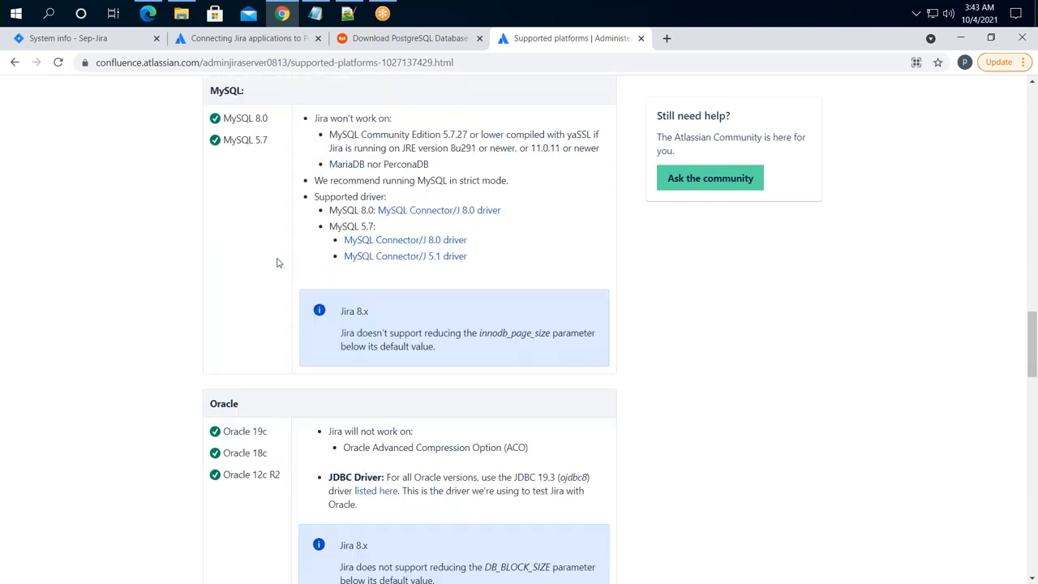
scroll(275, 219, "up", 4)
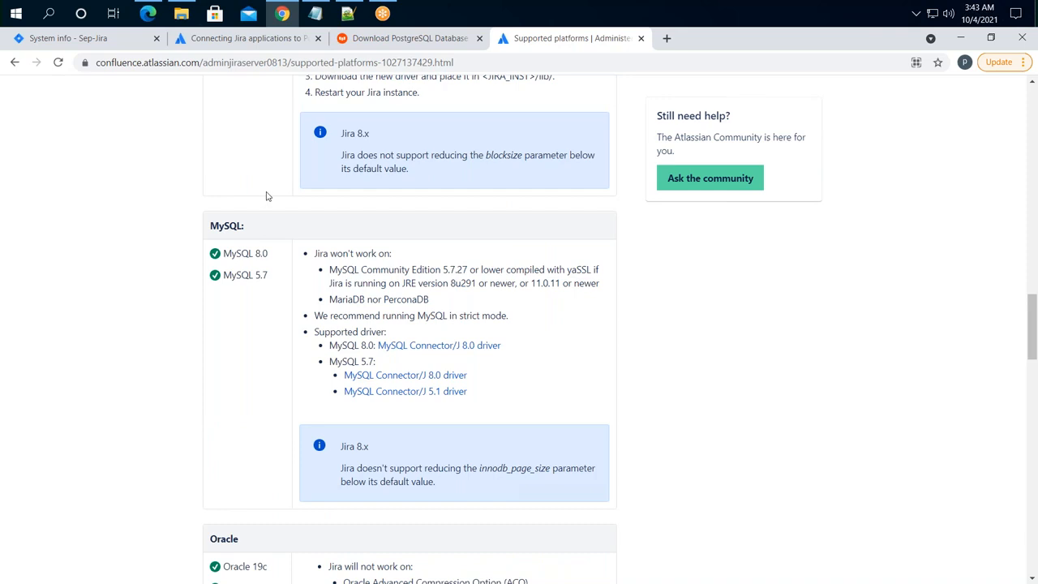
scroll(270, 219, "up", 1)
left_click_drag(285, 198, 208, 201)
left_click_drag(285, 219, 222, 219)
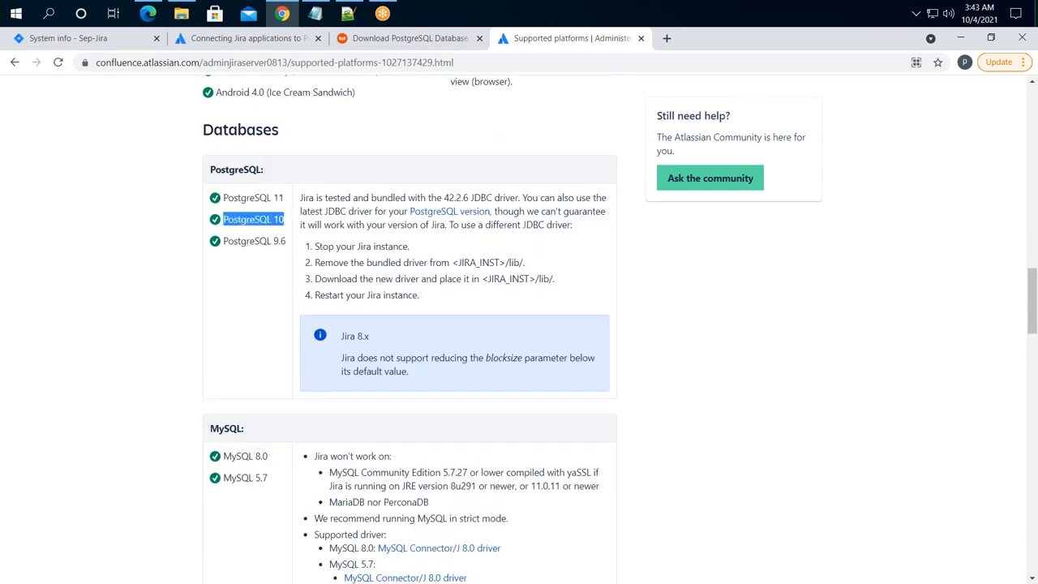
left_click_drag(287, 242, 234, 243)
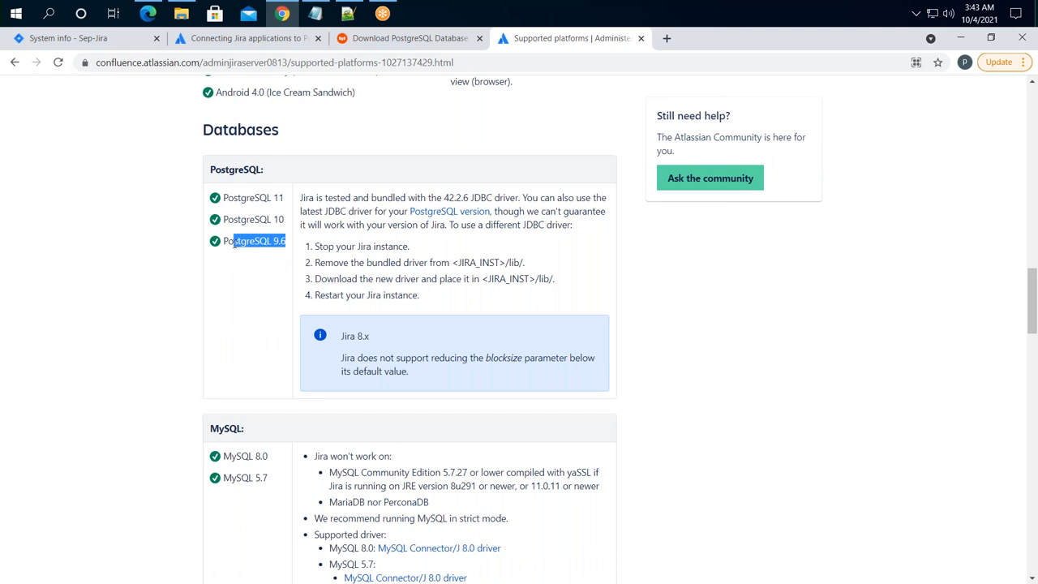
left_click(235, 283)
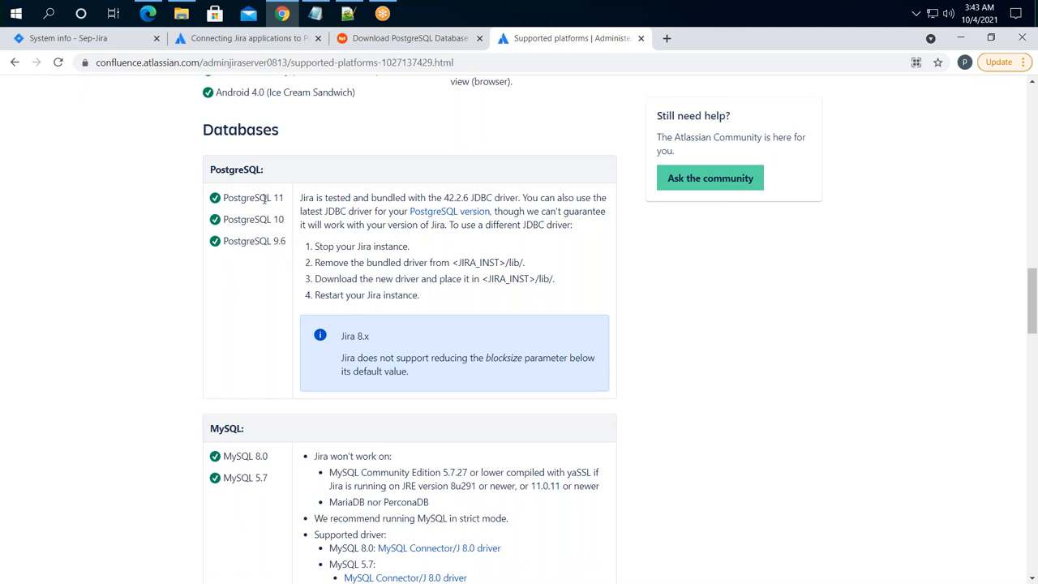
- Highlight PostgreSQL 11 and 9.6 again, then return to the Supported platforms page title
left_click_drag(283, 198, 251, 198)
left_click(286, 222)
left_click_drag(286, 241, 237, 242)
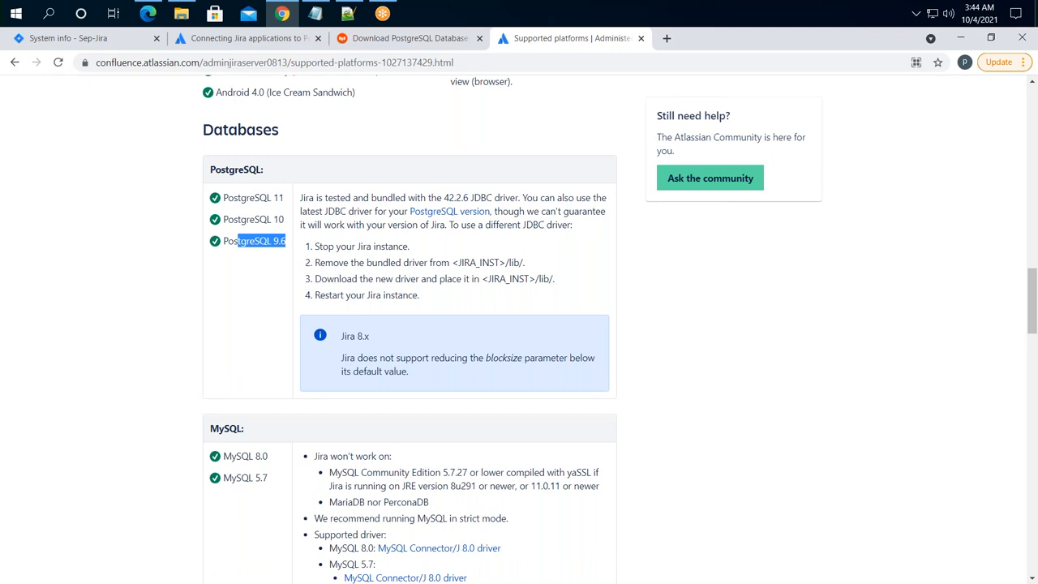
scroll(919, 285, "up", 15)
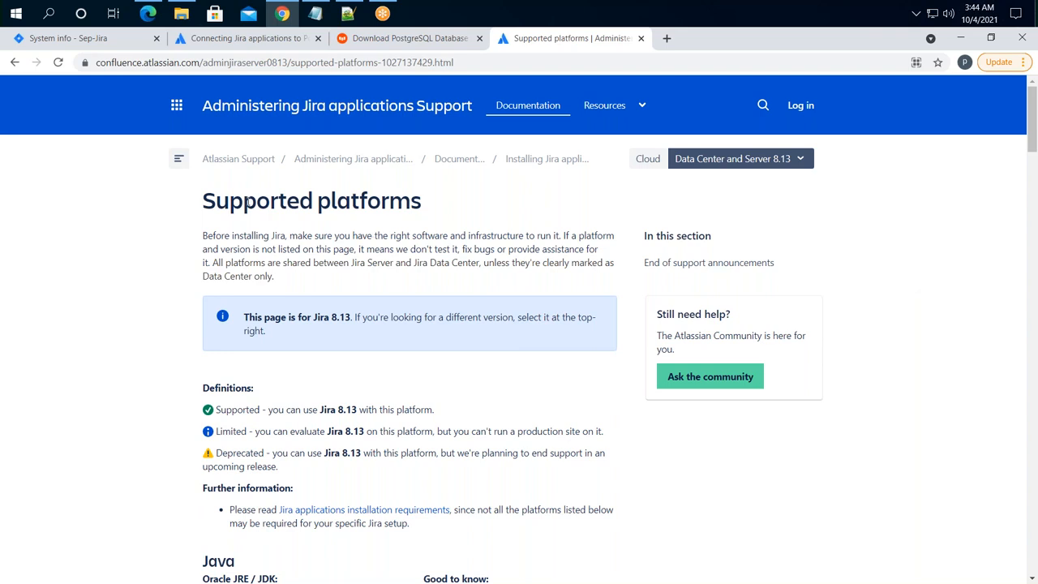
left_click_drag(229, 201, 422, 201)
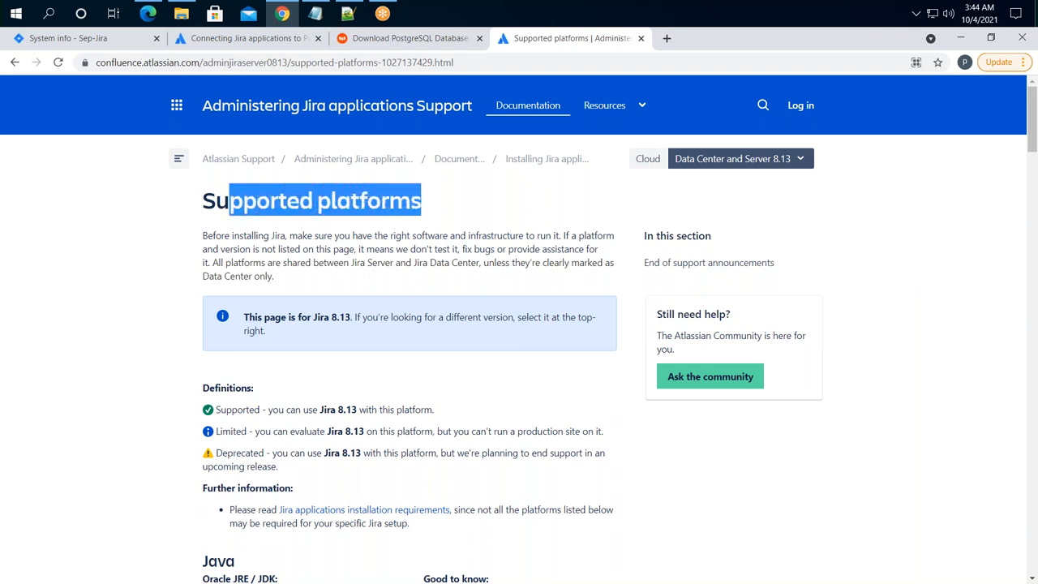
- Switch to the Connecting Jira applications to PostgreSQL guide and view its 8.13 version
left_click(268, 39)
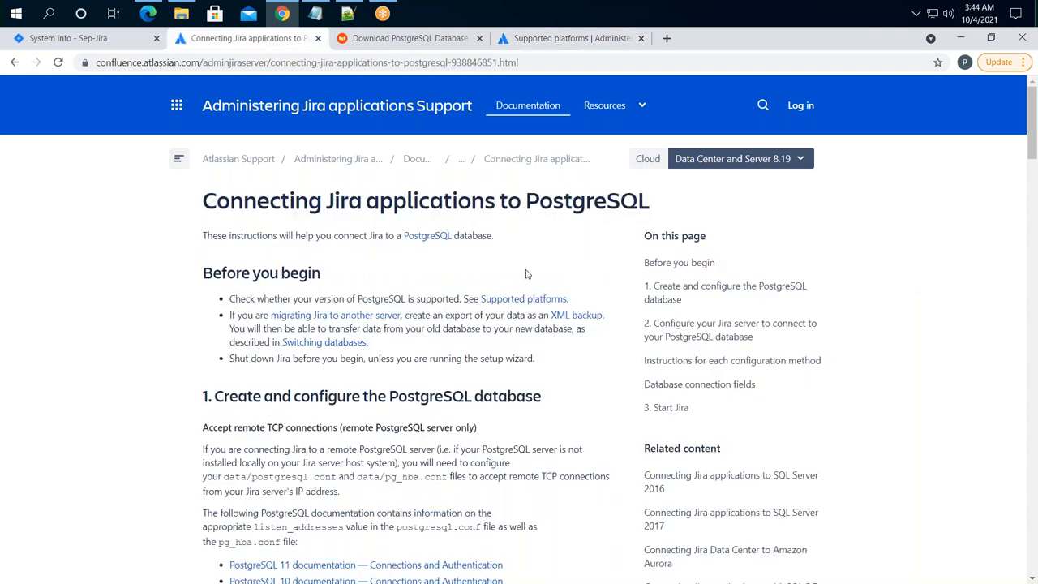
left_click_drag(394, 201, 642, 200)
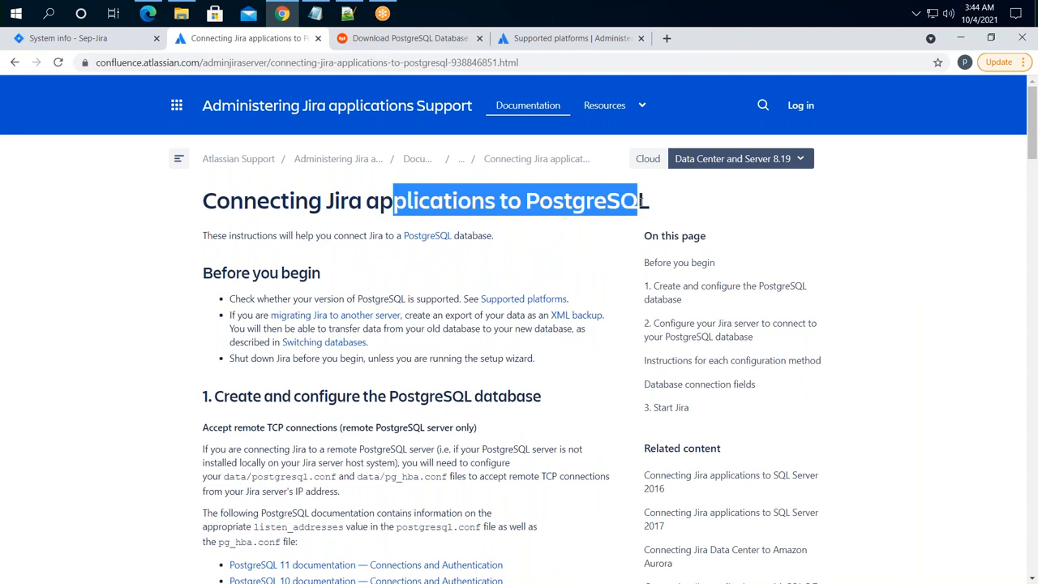
left_click(880, 204)
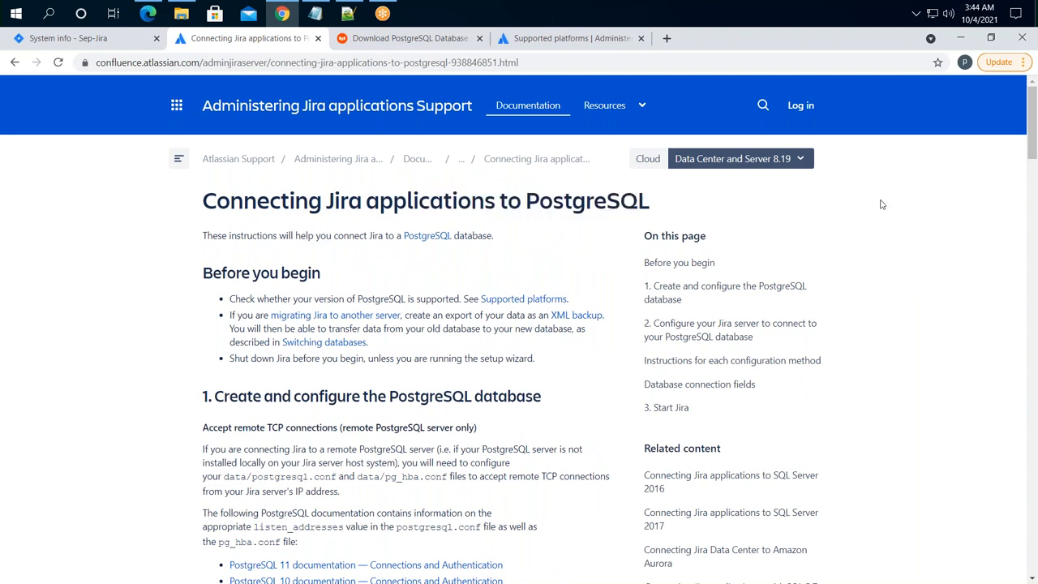
left_click(802, 162)
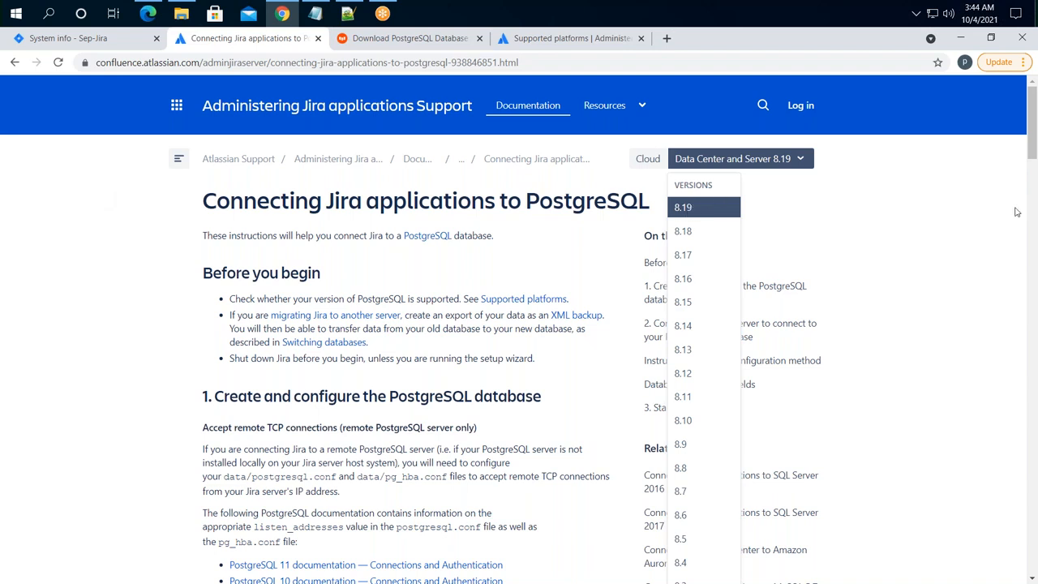
left_click(806, 159)
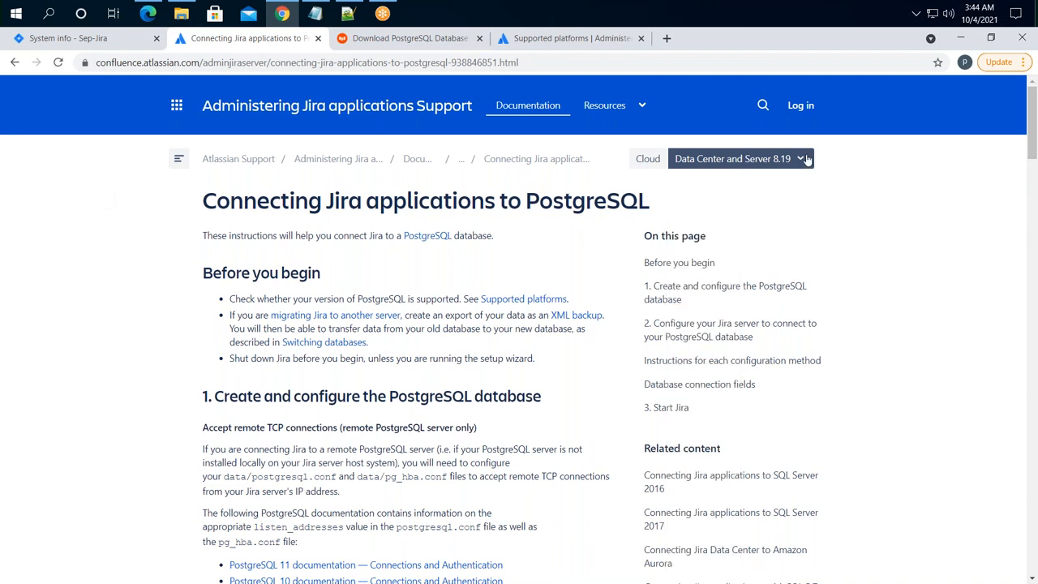
left_click(807, 160)
left_click(689, 348)
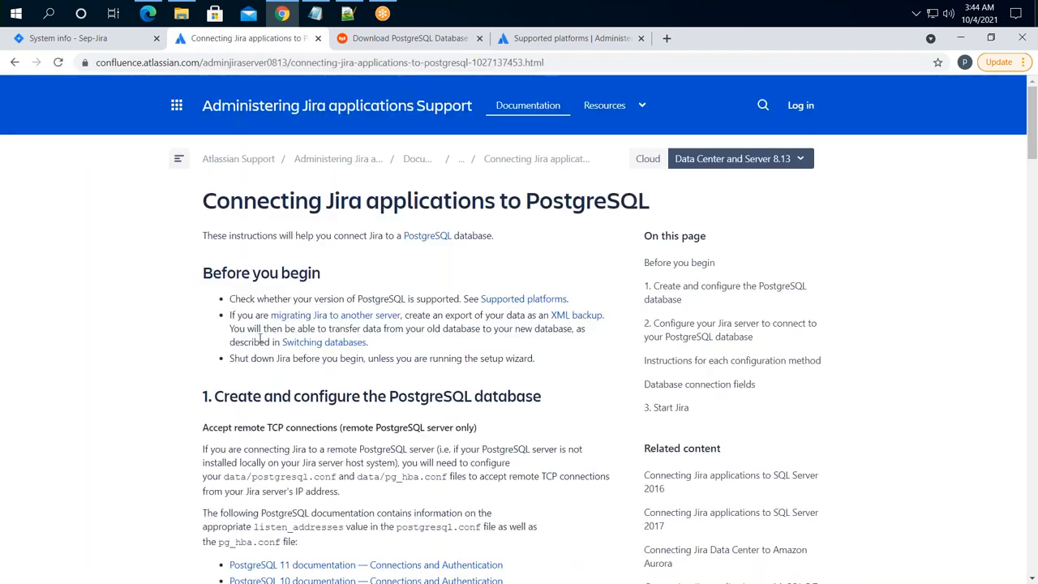
- Switch the guide back to version 8.19 and copy its web address
scroll(261, 341, "down", 8)
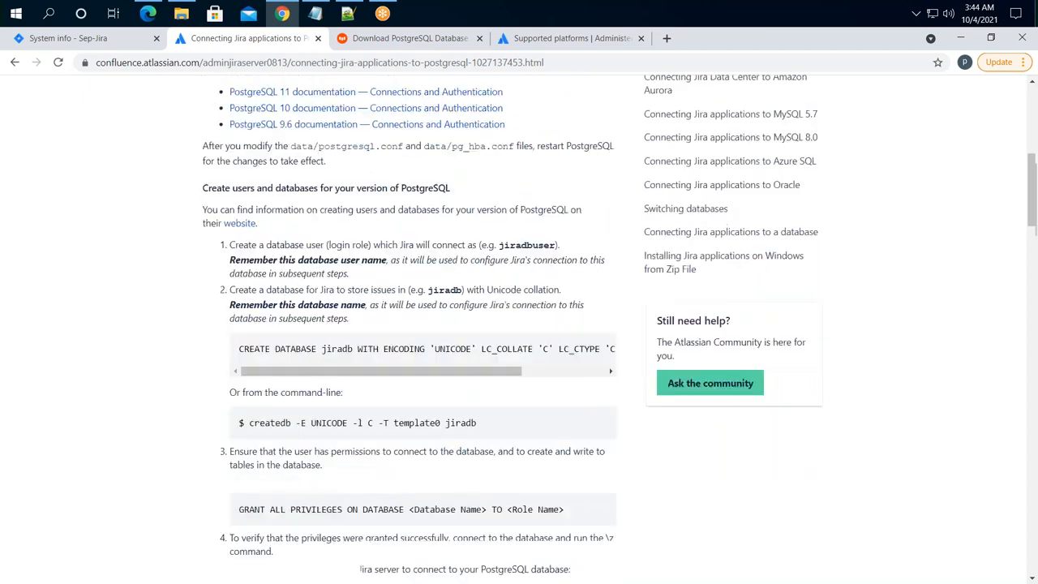
scroll(409, 324, "down", 3)
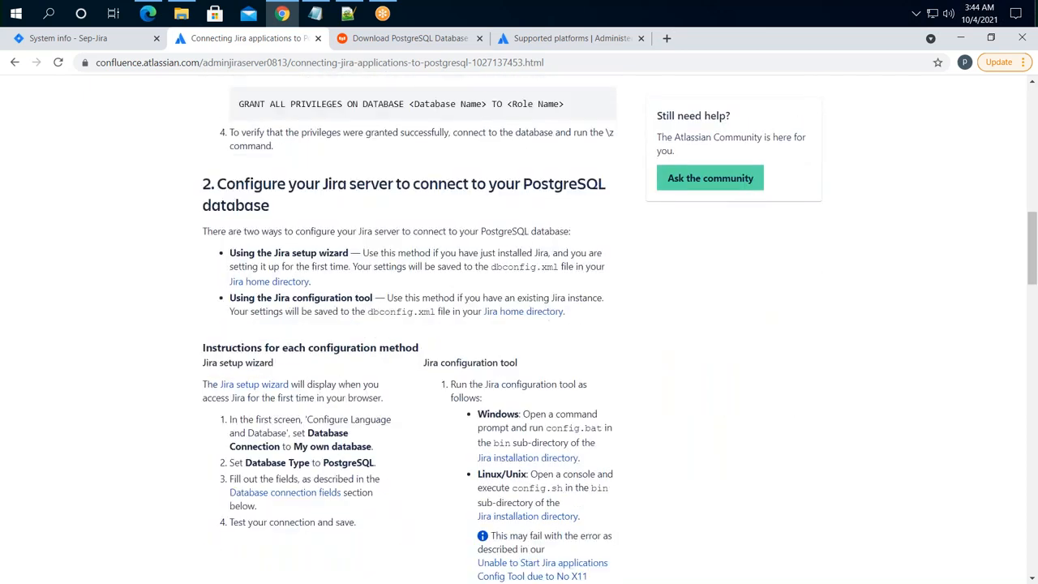
scroll(410, 325, "down", 1)
scroll(409, 324, "up", 11)
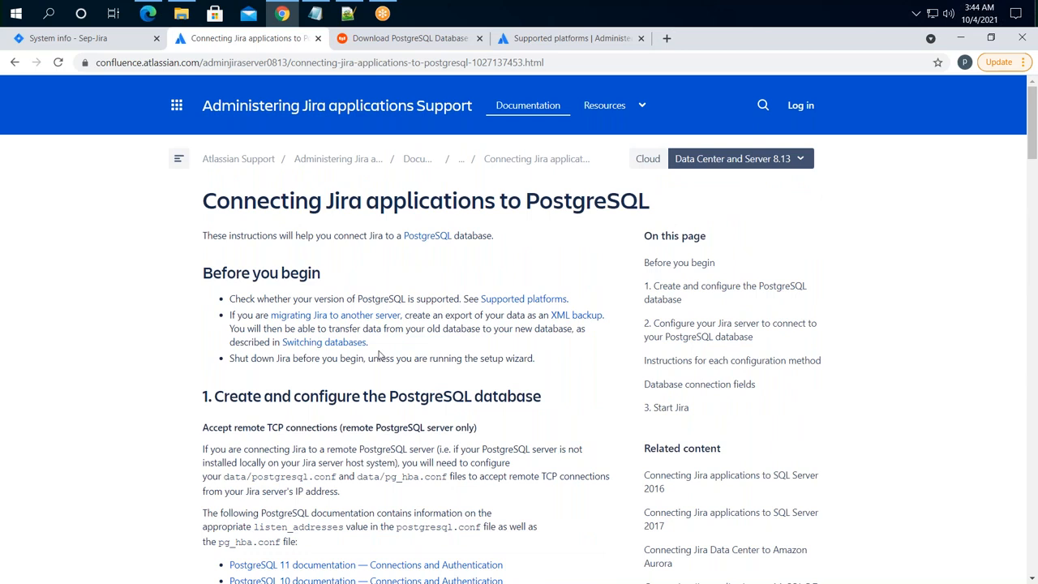
left_click(765, 161)
left_click(682, 213)
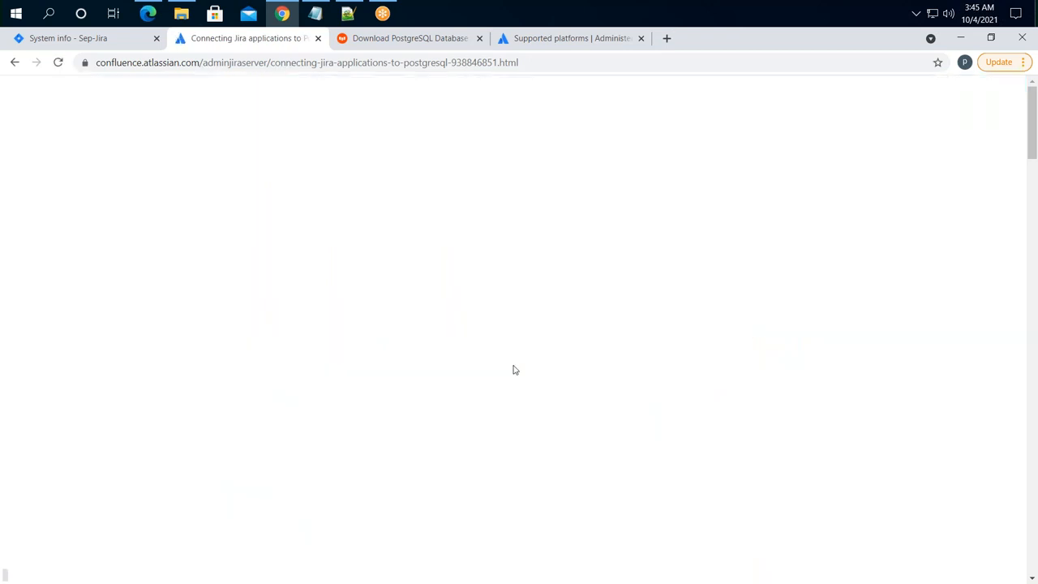
left_click(192, 63)
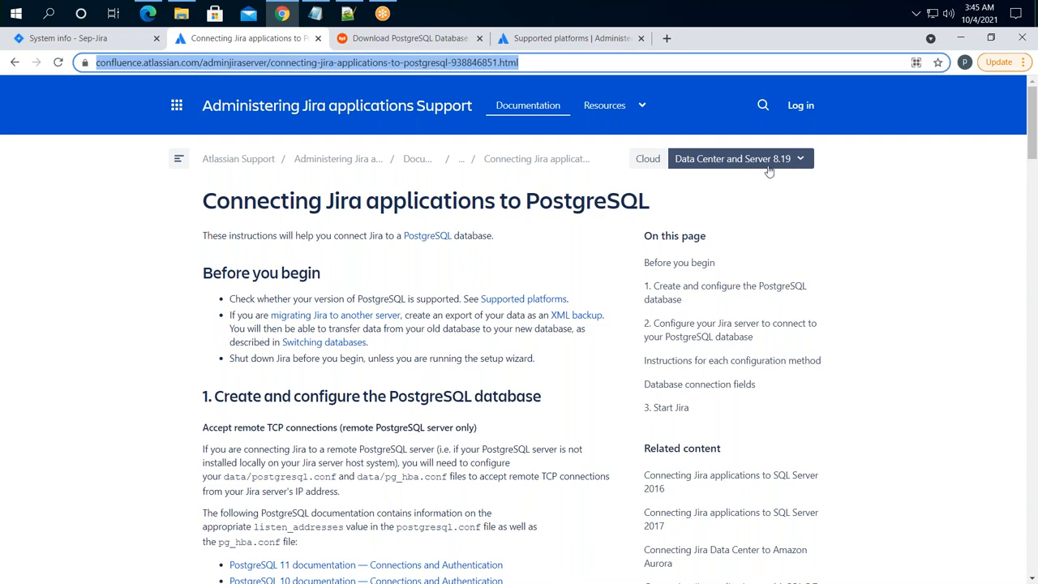
left_click(347, 14)
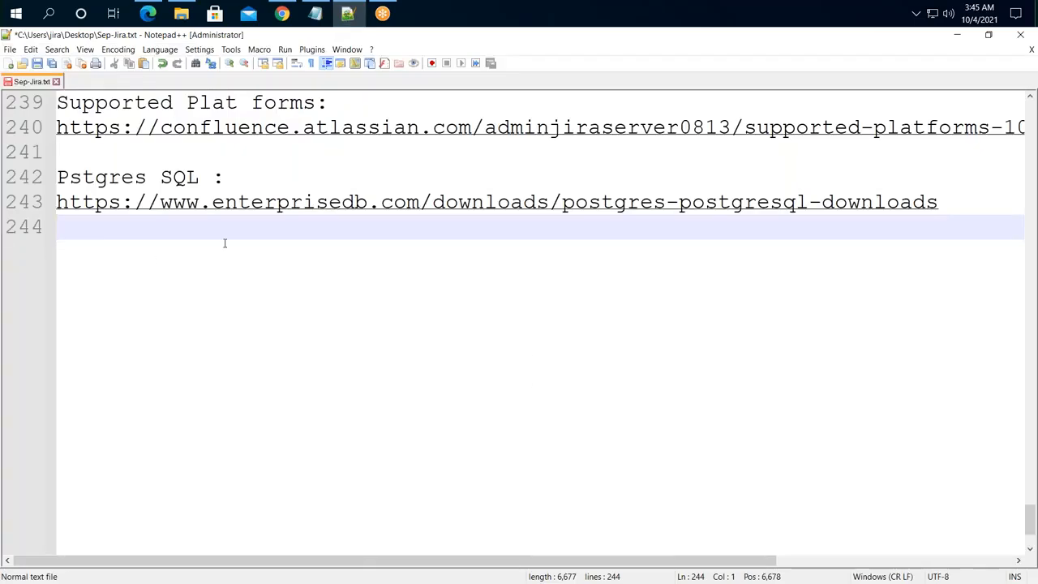
- Add 'Connecting Jira Application :' with the pasted PostgreSQL guide URL to Sep-Jira.txt, then minimize Notepad++
key("Return")
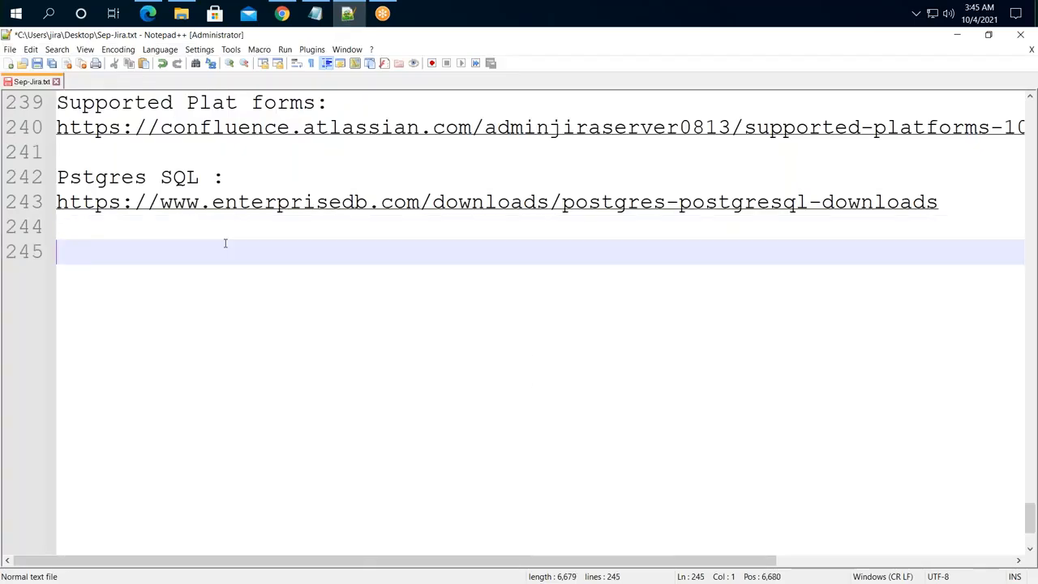
type("Connecting Jirea")
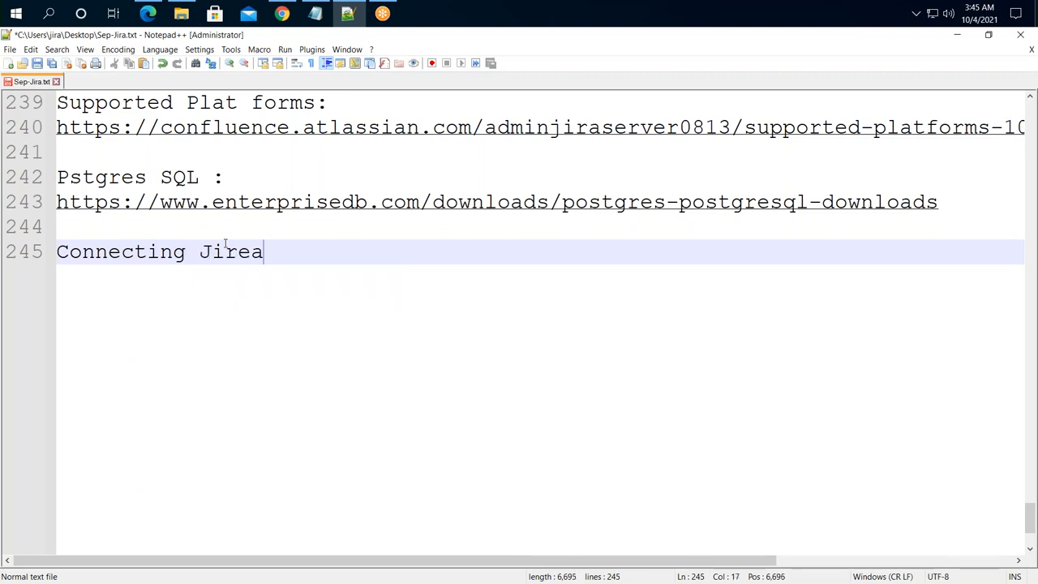
key("BackSpace")
key("BackSpace")
key("BackSpace")
type("a Application :")
key("Return")
key("ctrl+v")
key("Return")
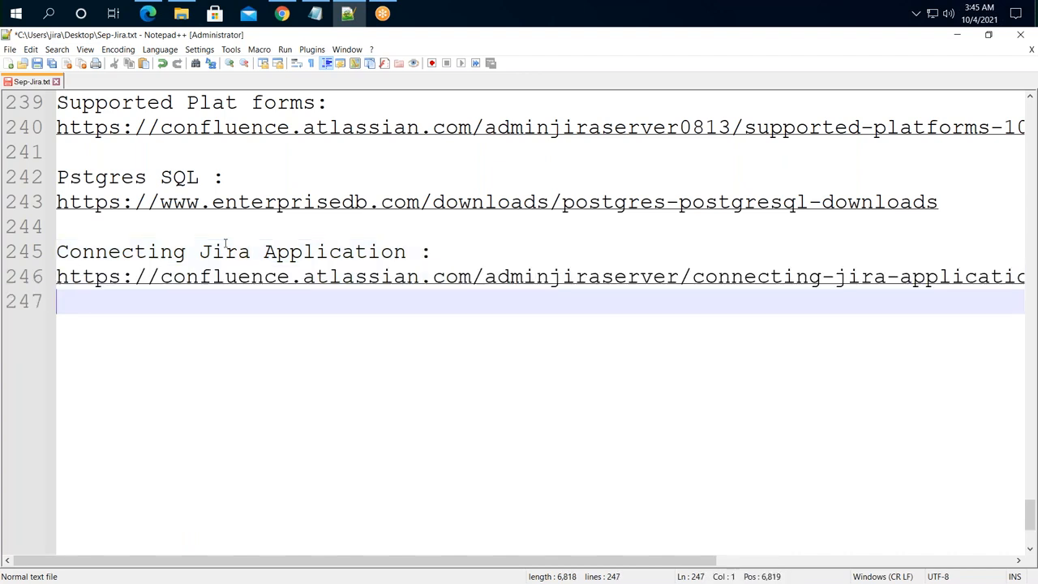
key("Return")
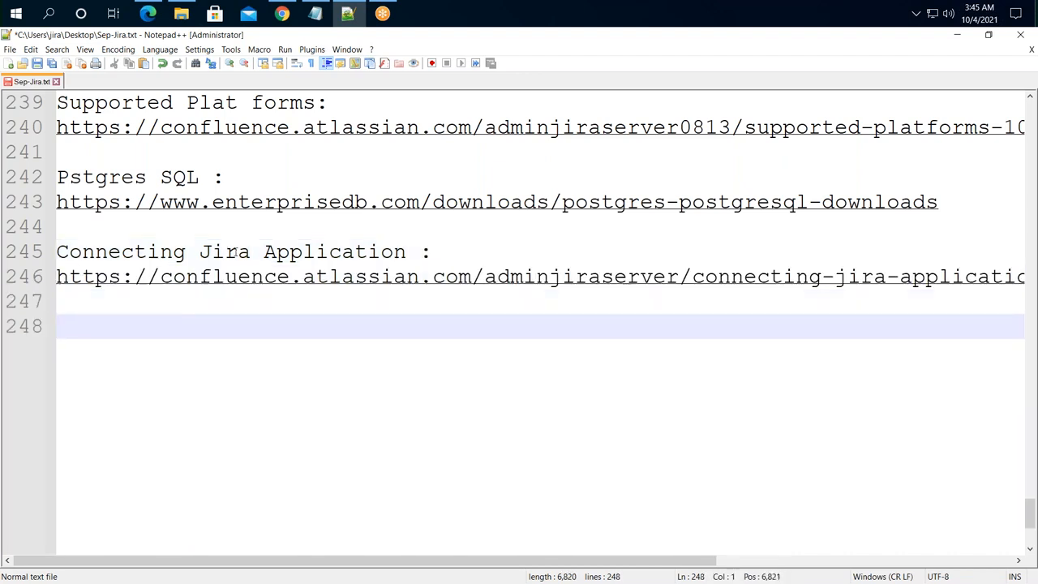
scroll(303, 449, "up", 3)
left_click(957, 35)
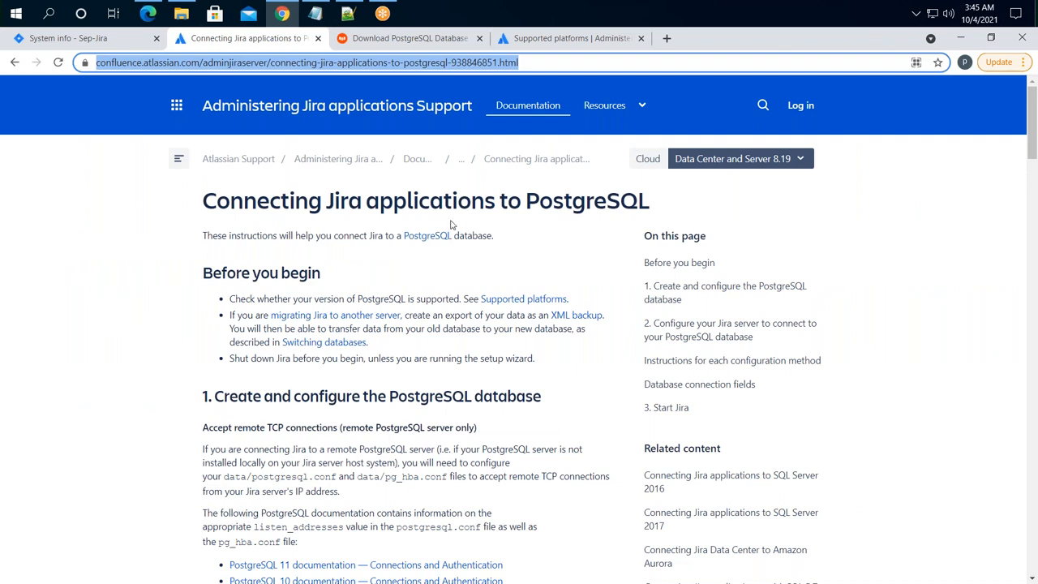
- Confirm PostgreSQL 10 is listed among the supported databases on the Supported platforms page
left_click(430, 39)
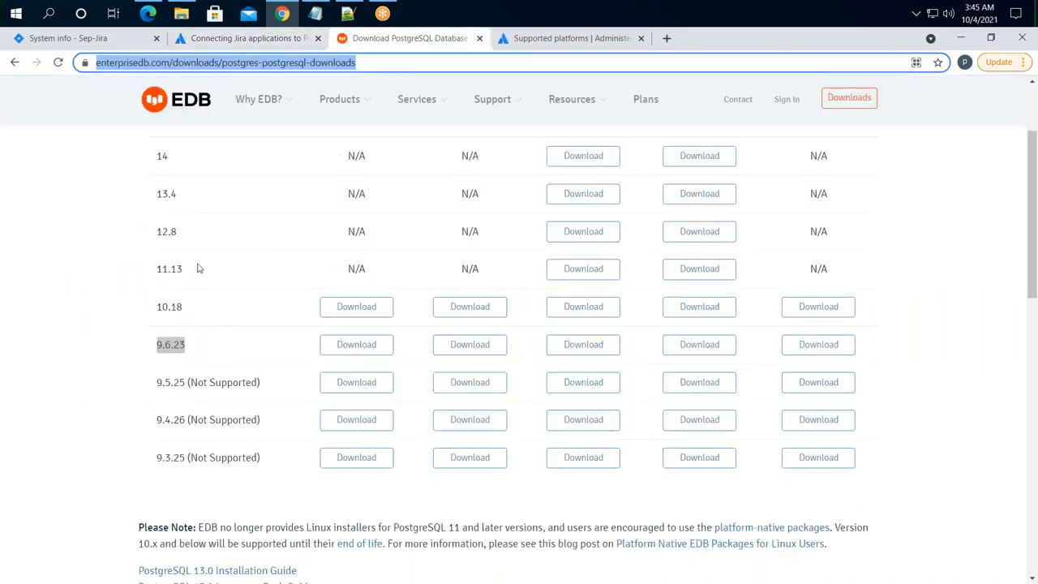
left_click(576, 41)
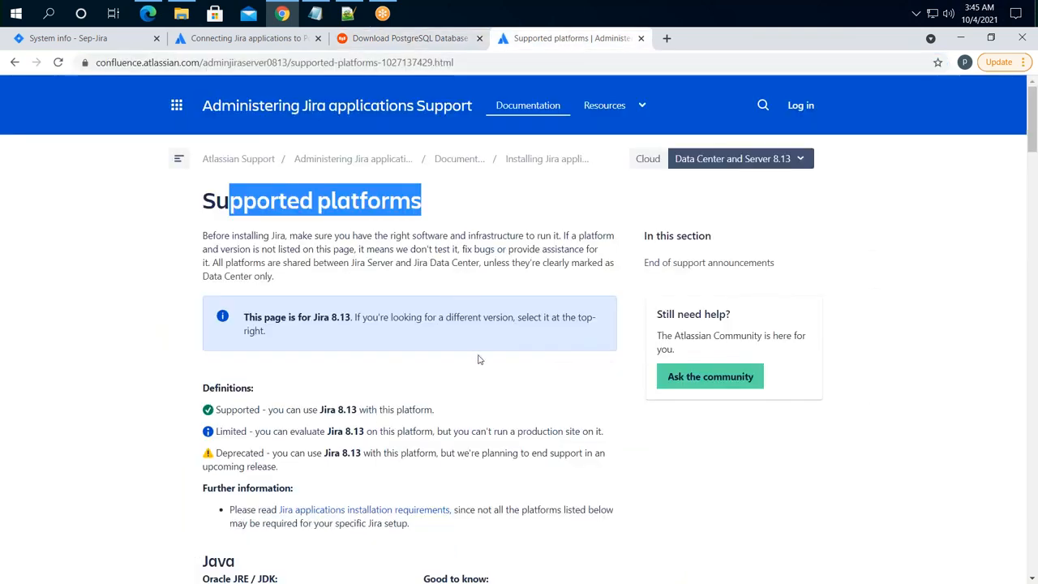
scroll(546, 471, "down", 7)
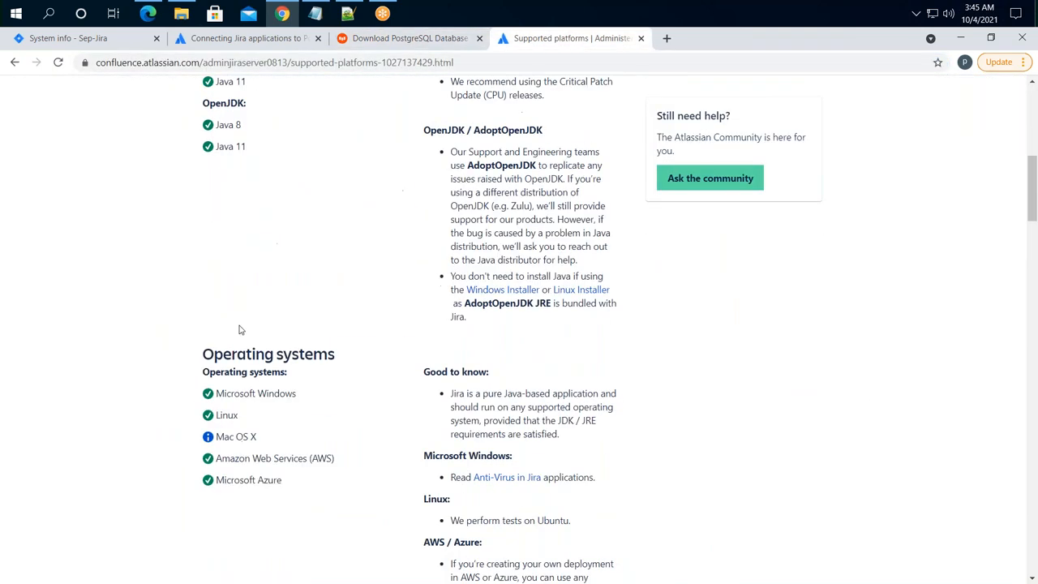
scroll(257, 345, "down", 2)
scroll(257, 351, "down", 3)
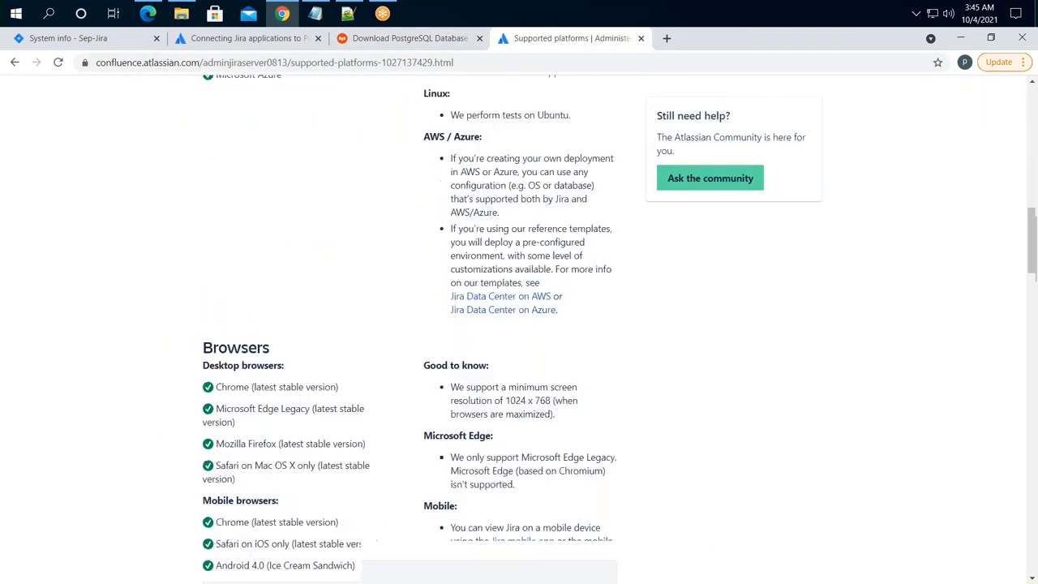
scroll(265, 359, "down", 3)
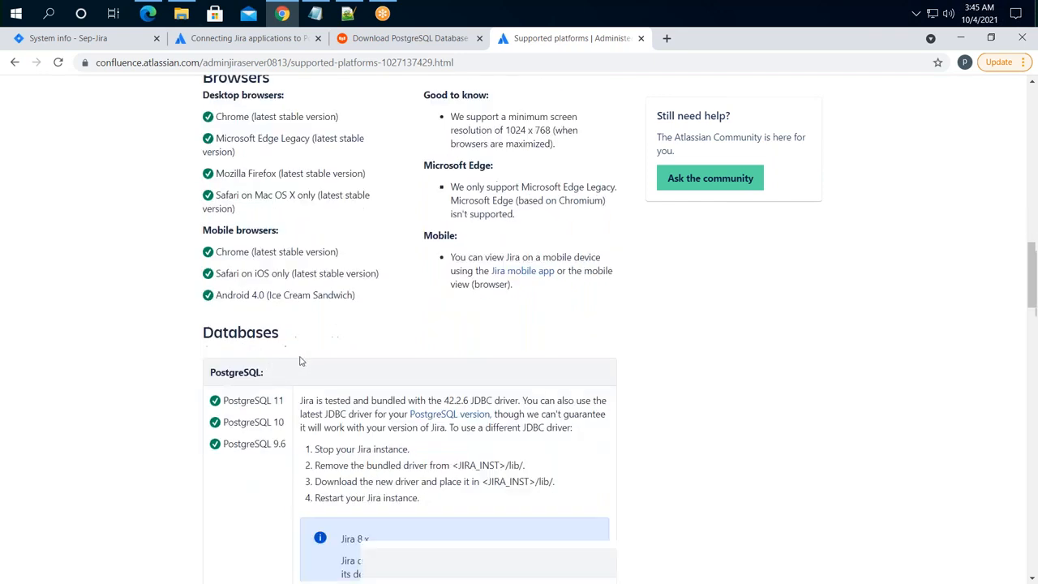
left_click_drag(270, 332, 296, 377)
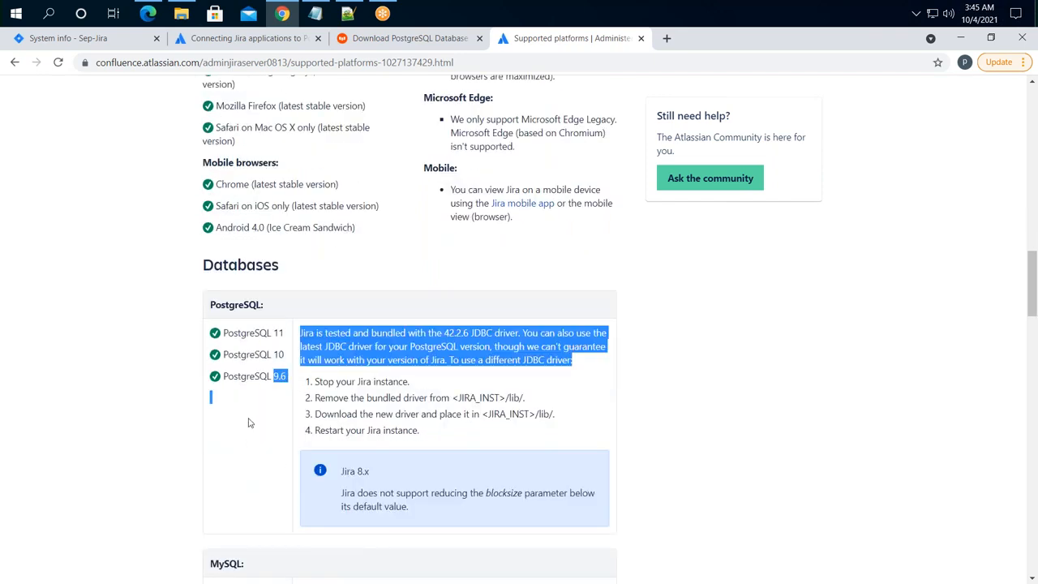
left_click_drag(224, 354, 288, 362)
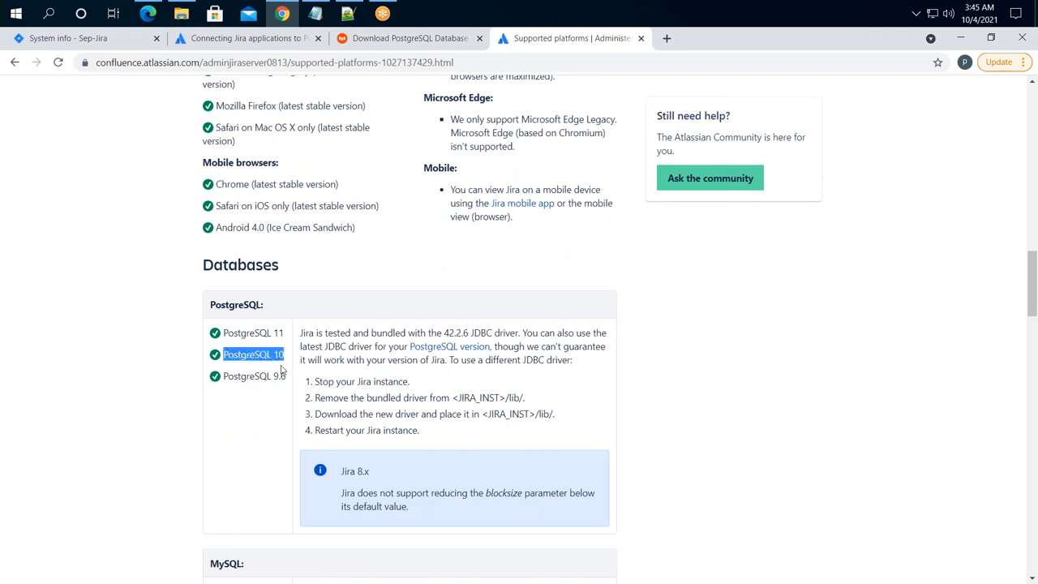
- Download PostgreSQL 10.18 for Windows x86-64 from EDB and show all downloads
left_click(398, 41)
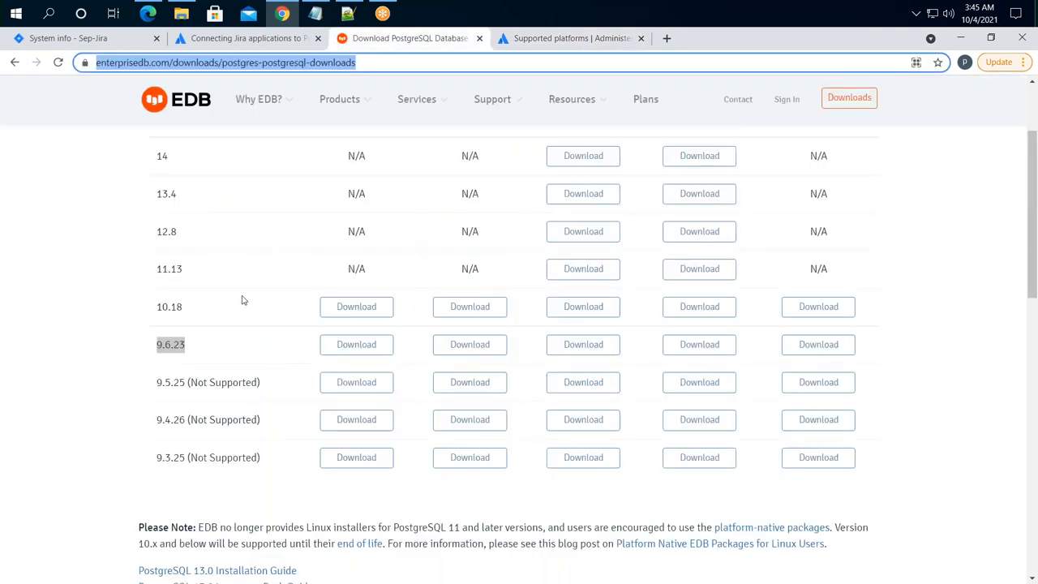
left_click_drag(191, 318, 159, 307)
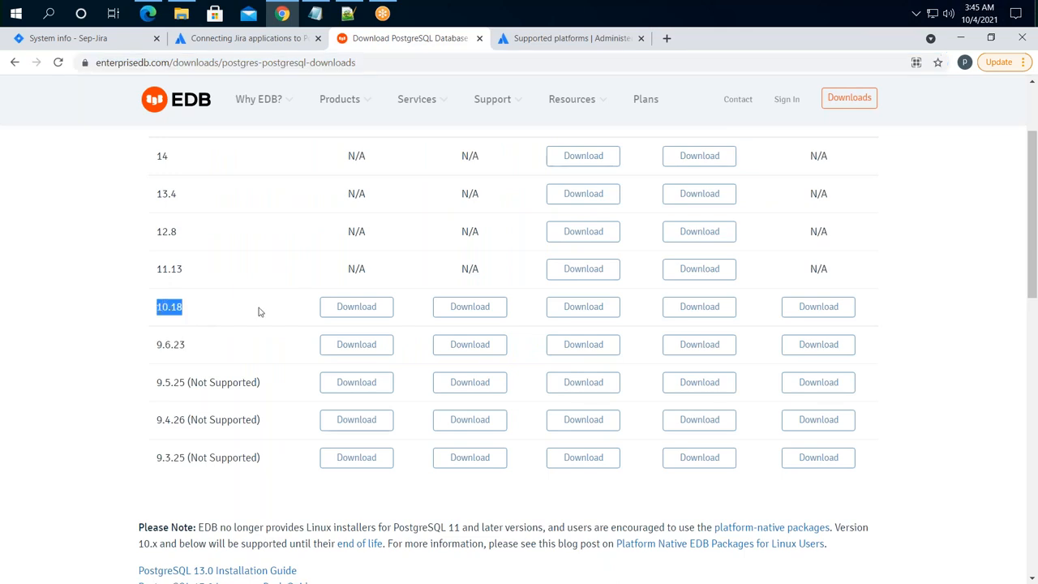
scroll(584, 312, "up", 2)
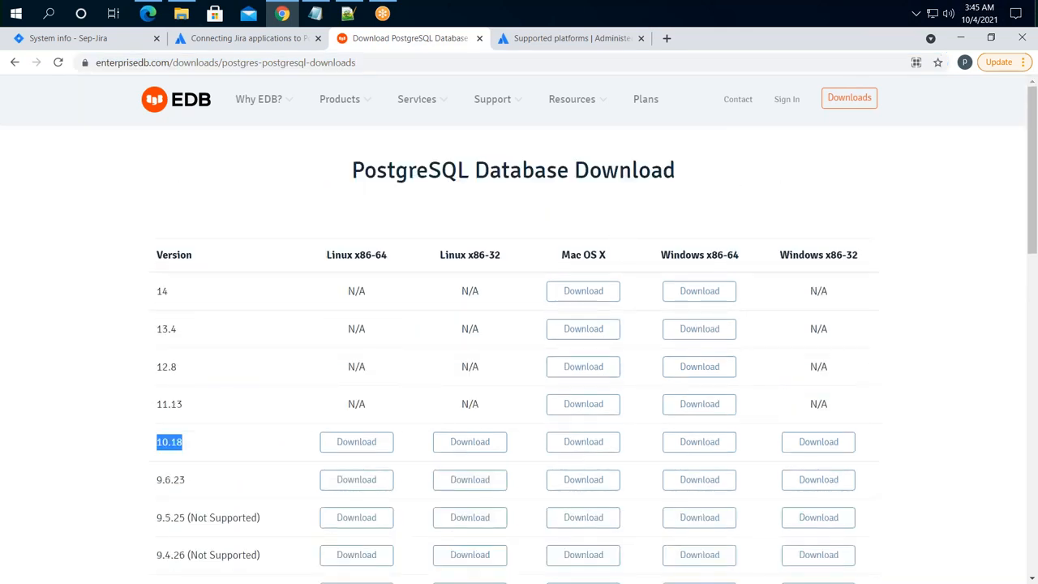
left_click(688, 444)
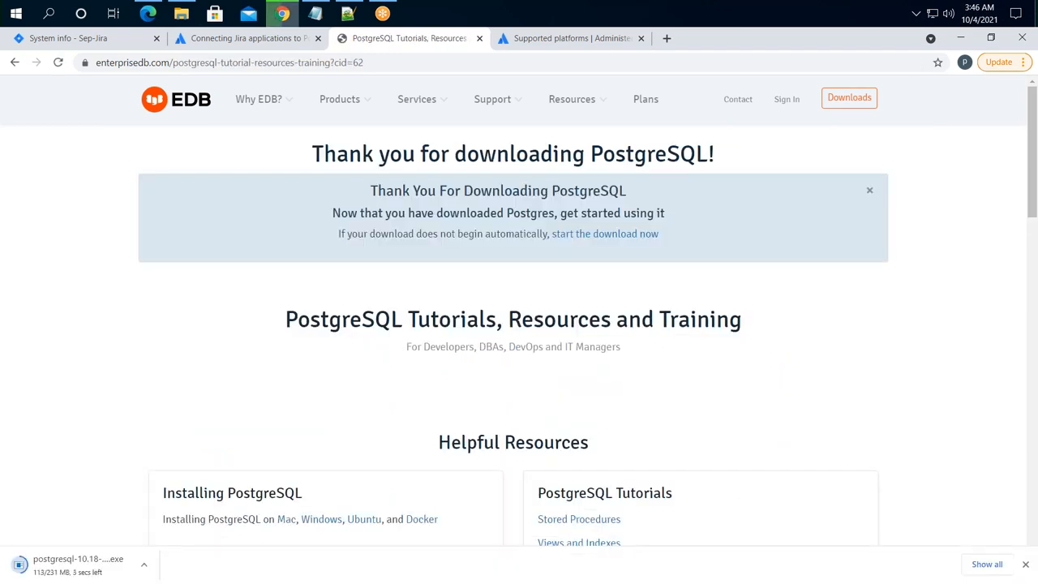
left_click(994, 565)
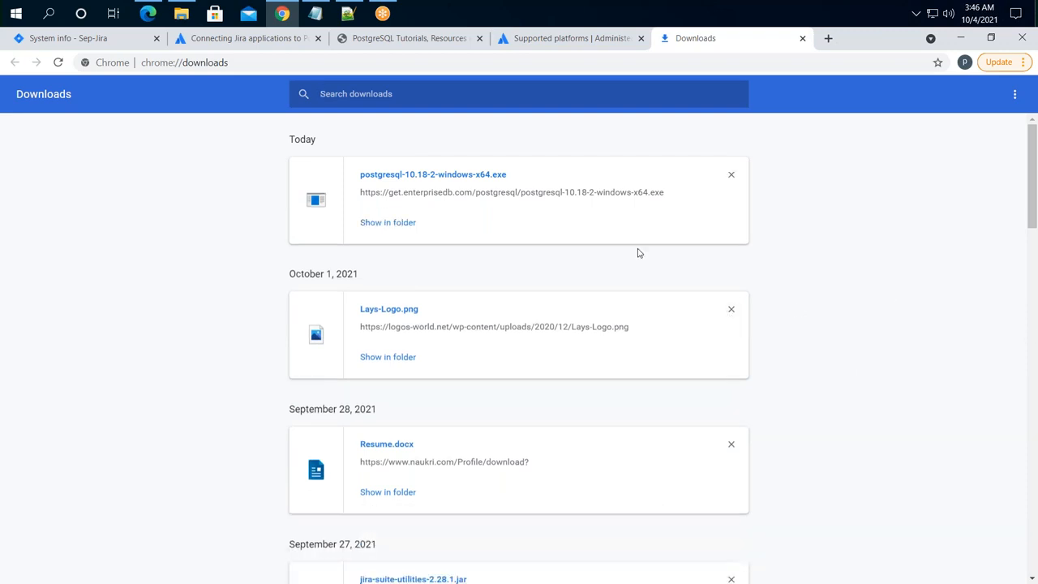
- Show the postgresql-10.18-2-windows-x64 installer in Downloads and begin a Windows search for Control Panel
left_click(397, 227)
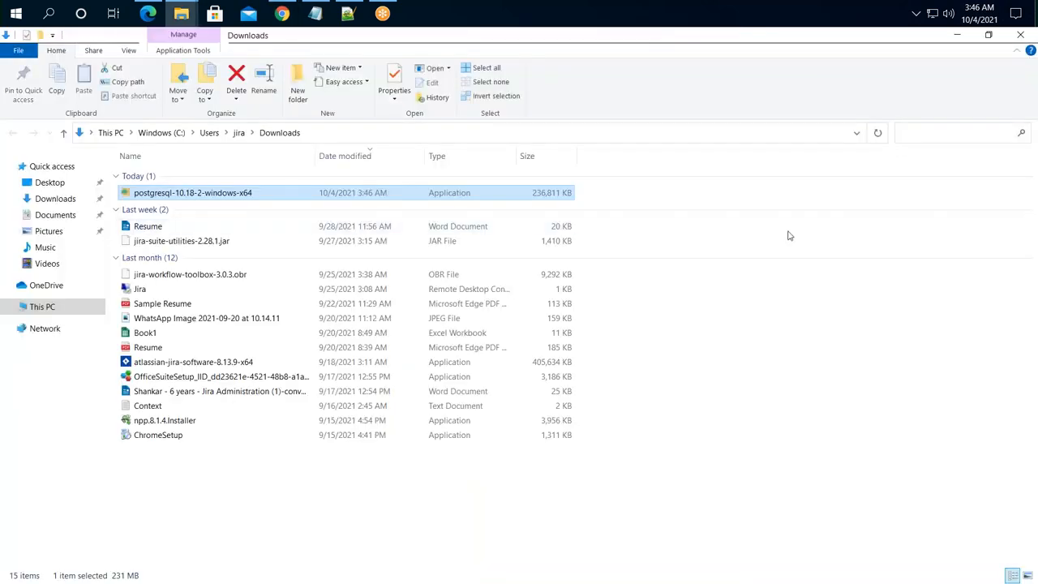
right_click(172, 197)
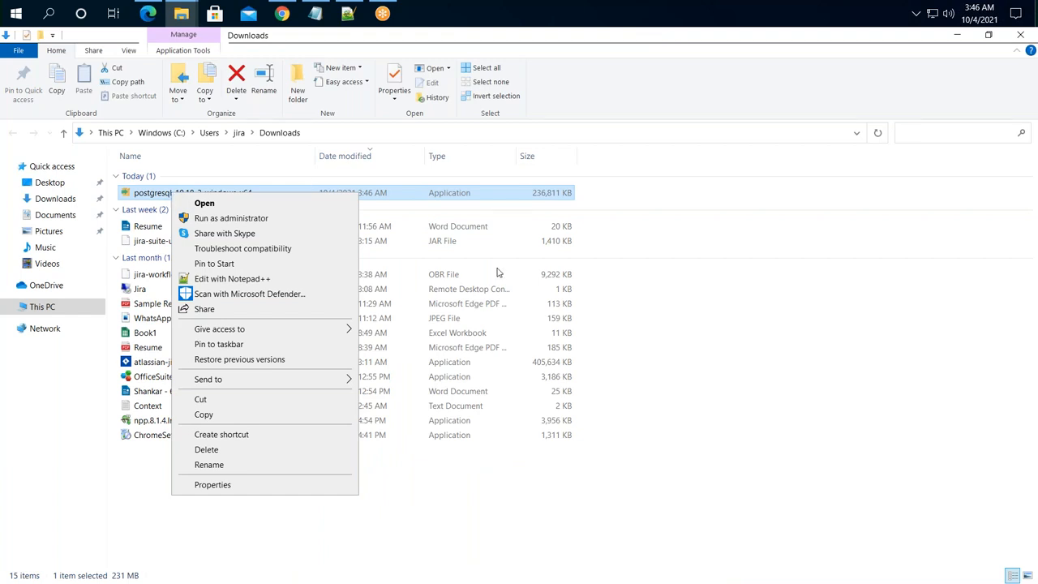
left_click(725, 343)
left_click(15, 14)
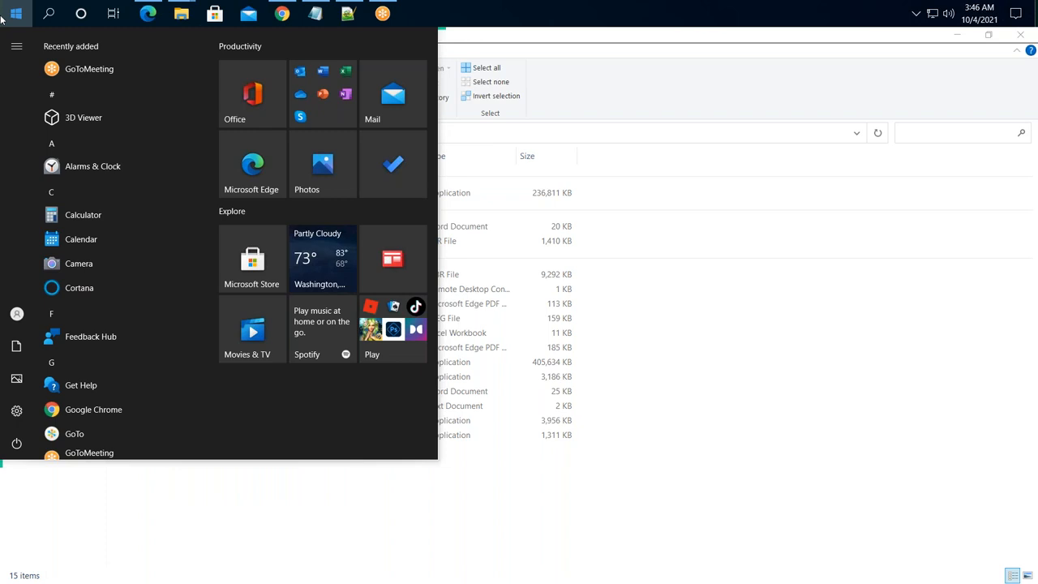
type("cont")
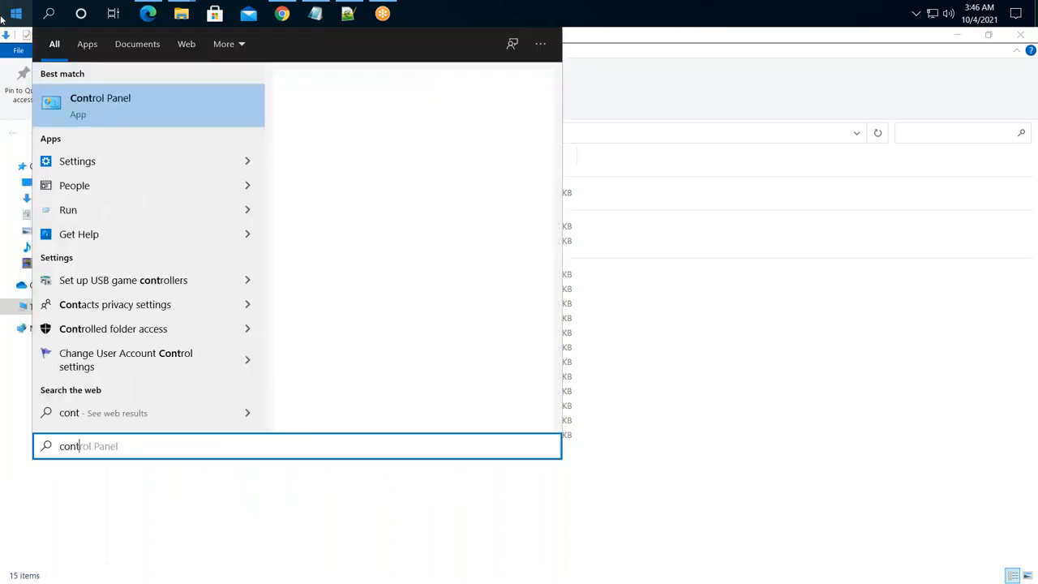
- Check the 10 programs in Programs and Features for an existing PostgreSQL install, then close it
left_click(69, 105)
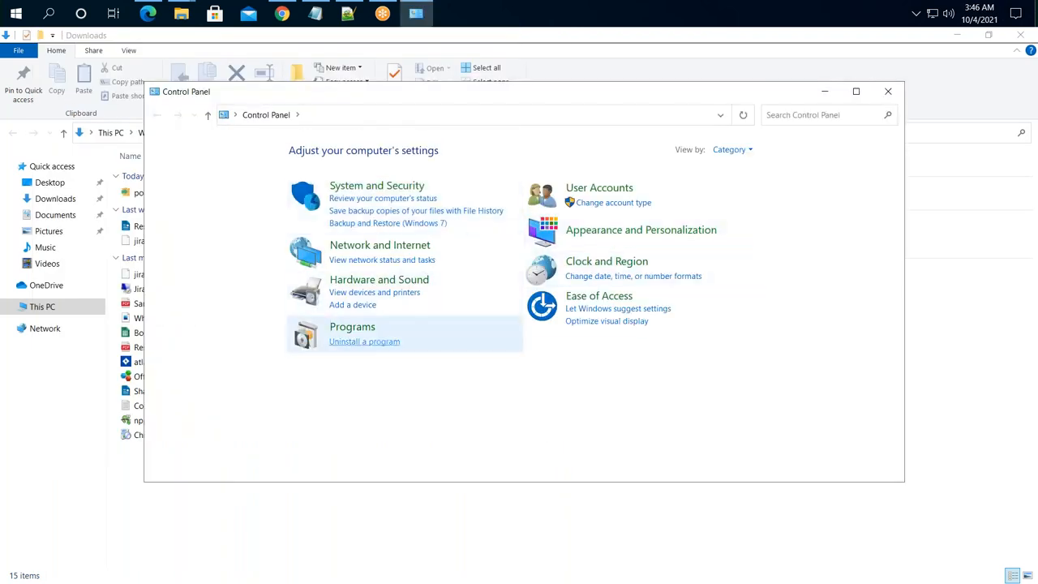
left_click(364, 341)
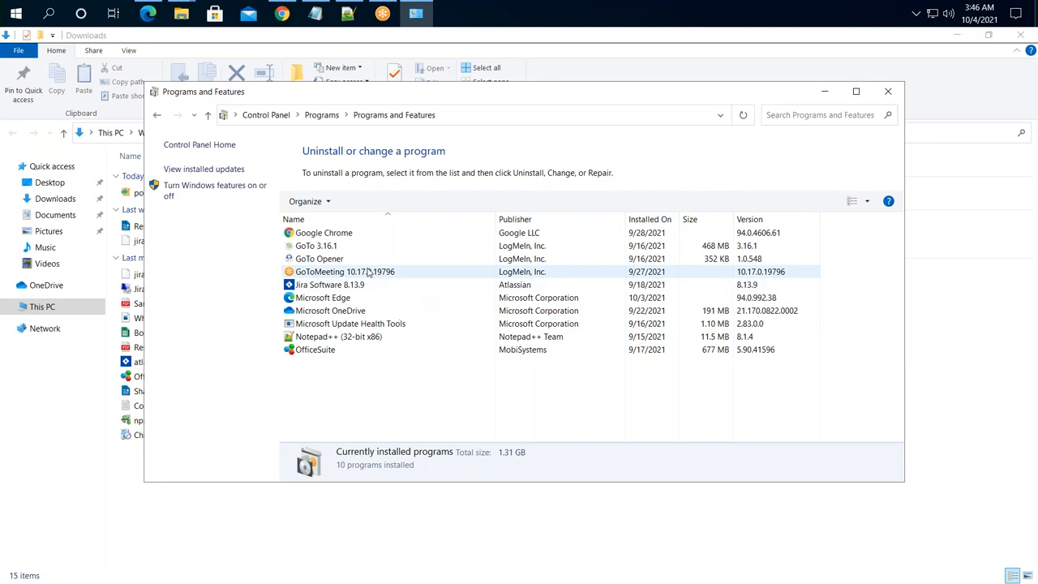
left_click(855, 91)
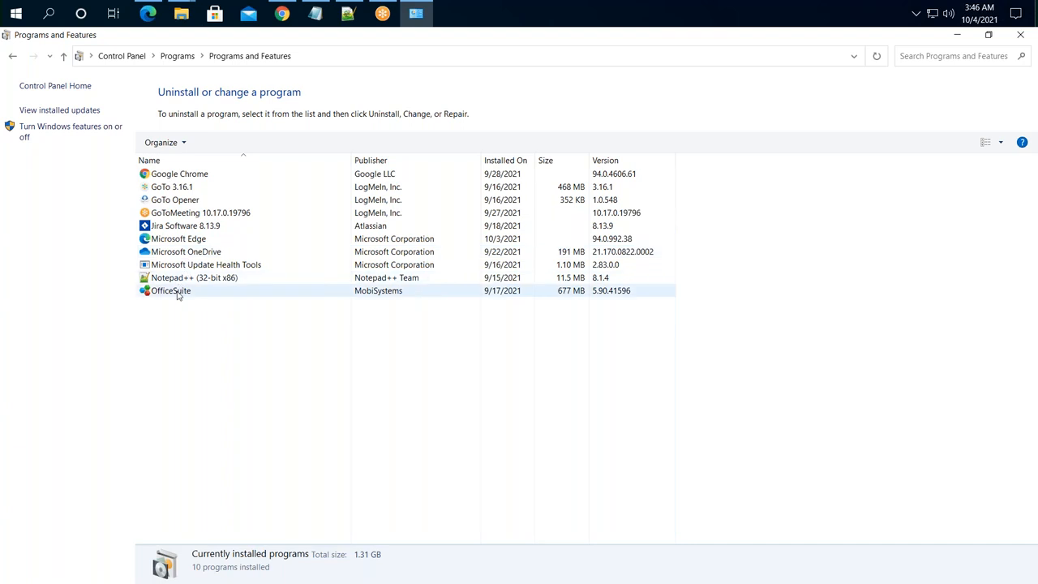
left_click(1021, 37)
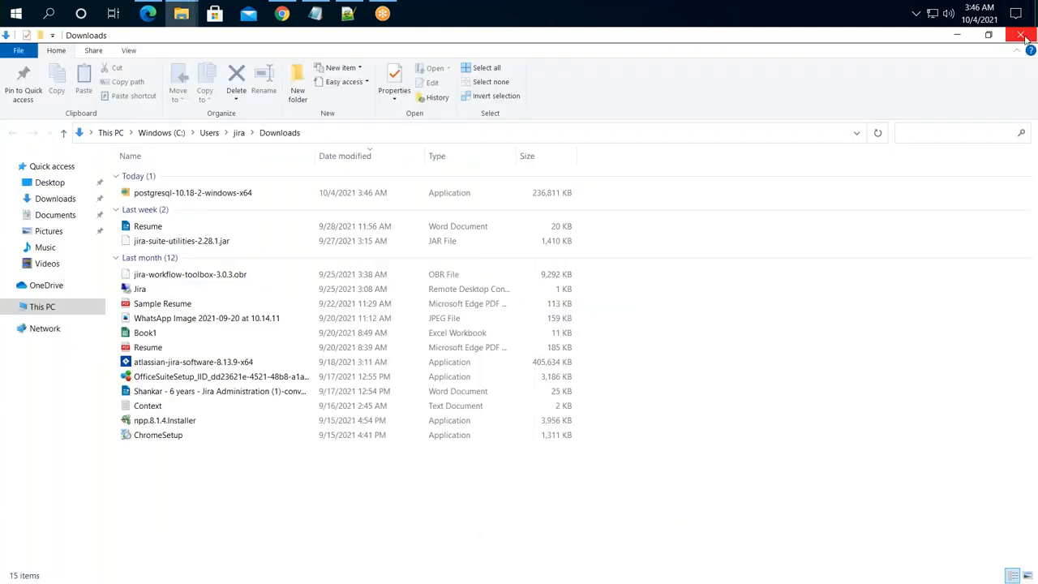
- Run the postgresql-10.18-2-windows-x64 installer as administrator and minimize the other windows
left_click(168, 194)
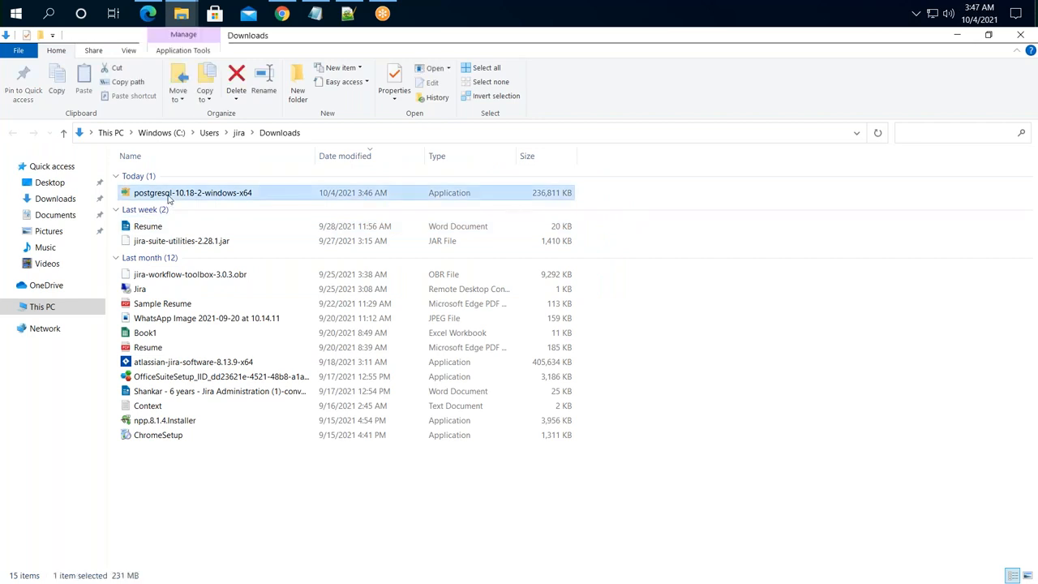
right_click(169, 199)
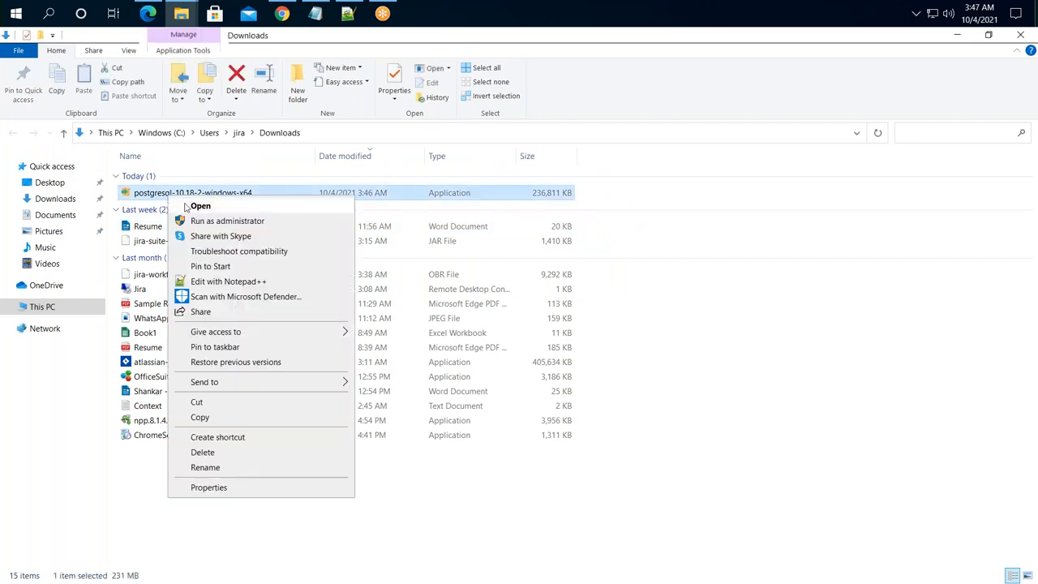
left_click(215, 222)
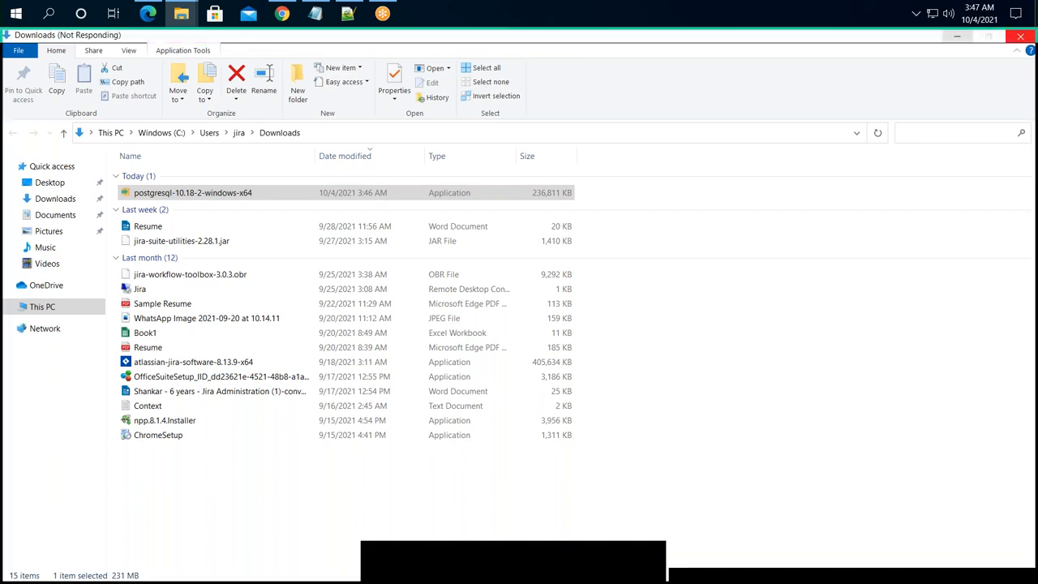
left_click(957, 35)
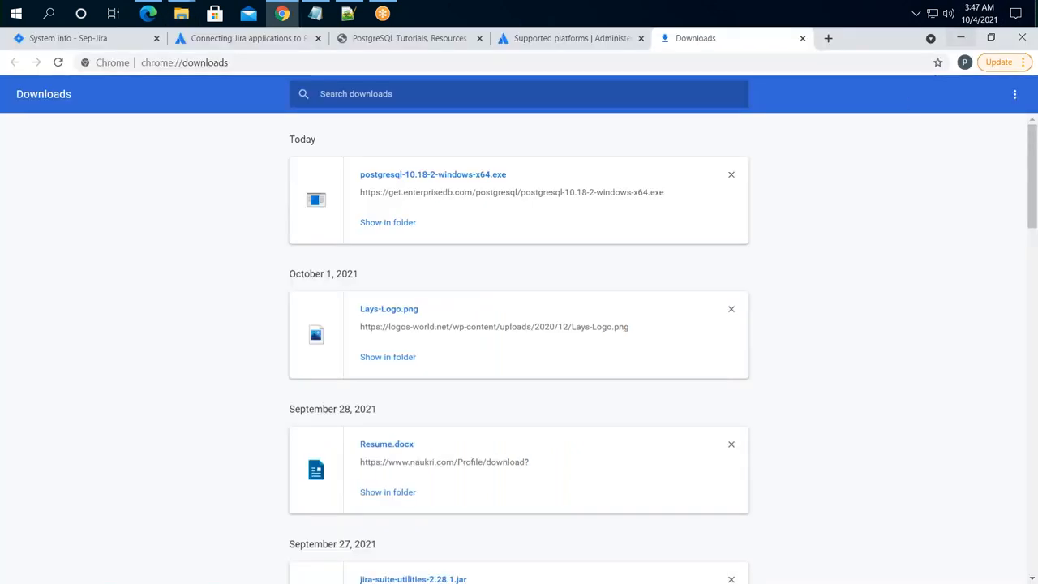
left_click(959, 38)
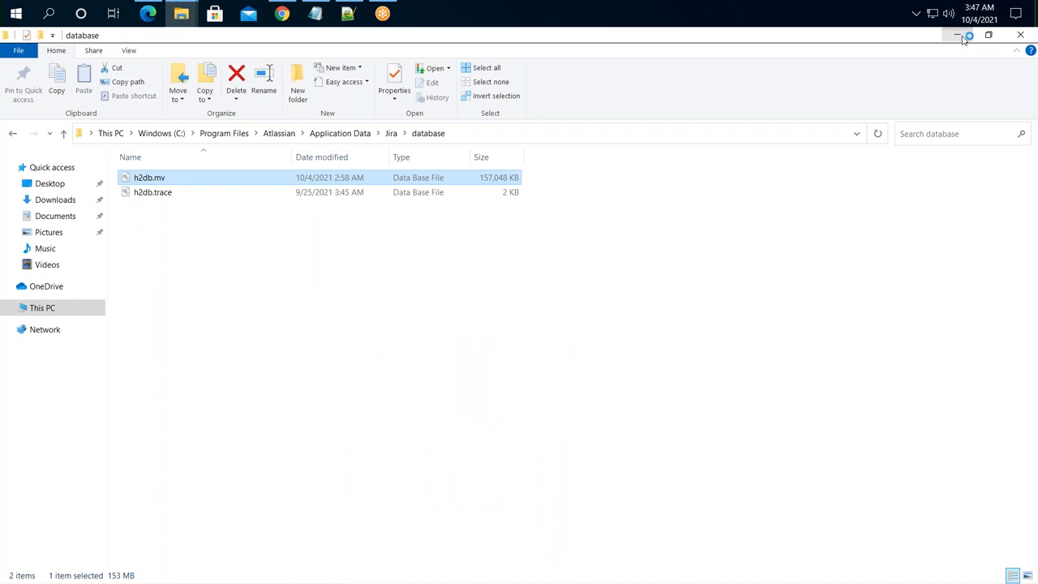
left_click(960, 37)
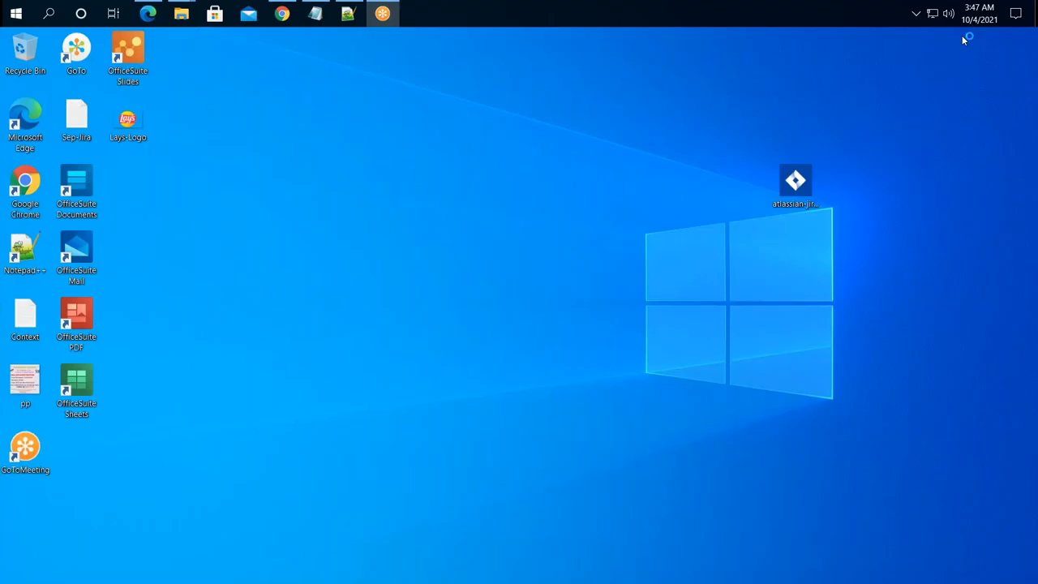
- Bring PostgreSQL Setup to its installation directory page showing C:\Program Files\PostgreSQL\10
double_click(803, 203)
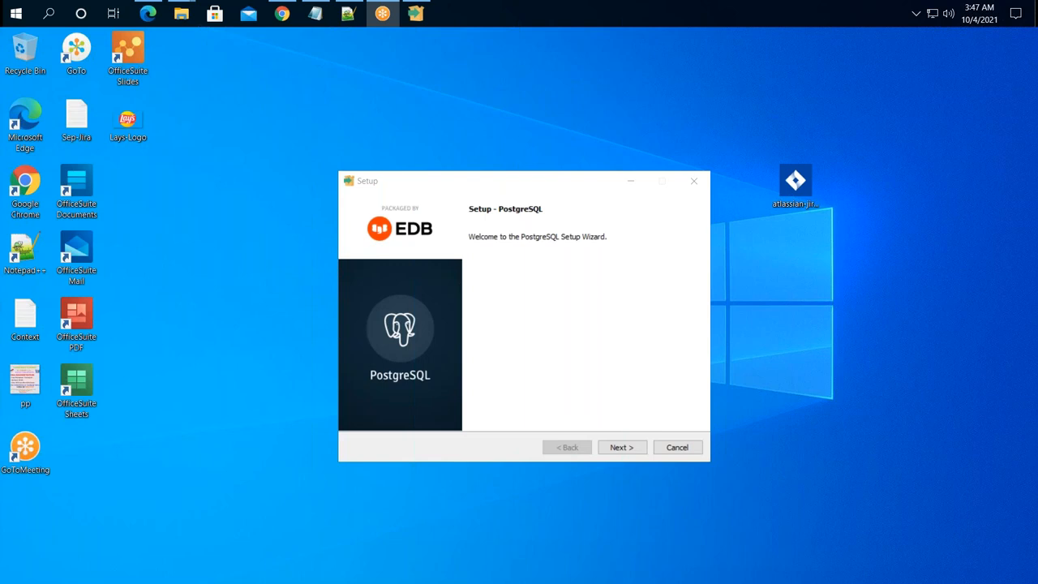
left_click(628, 450)
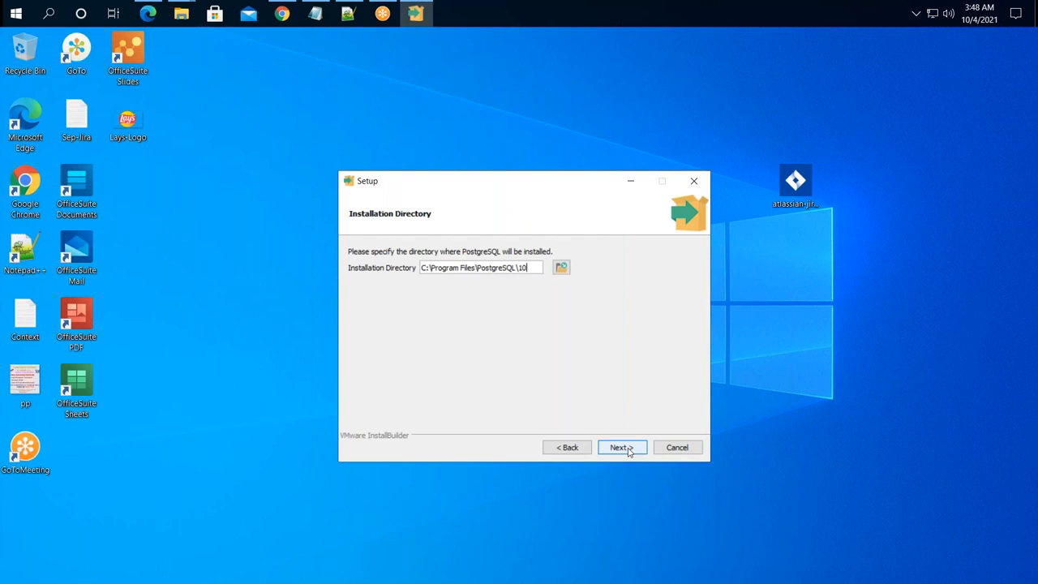
left_click(629, 451)
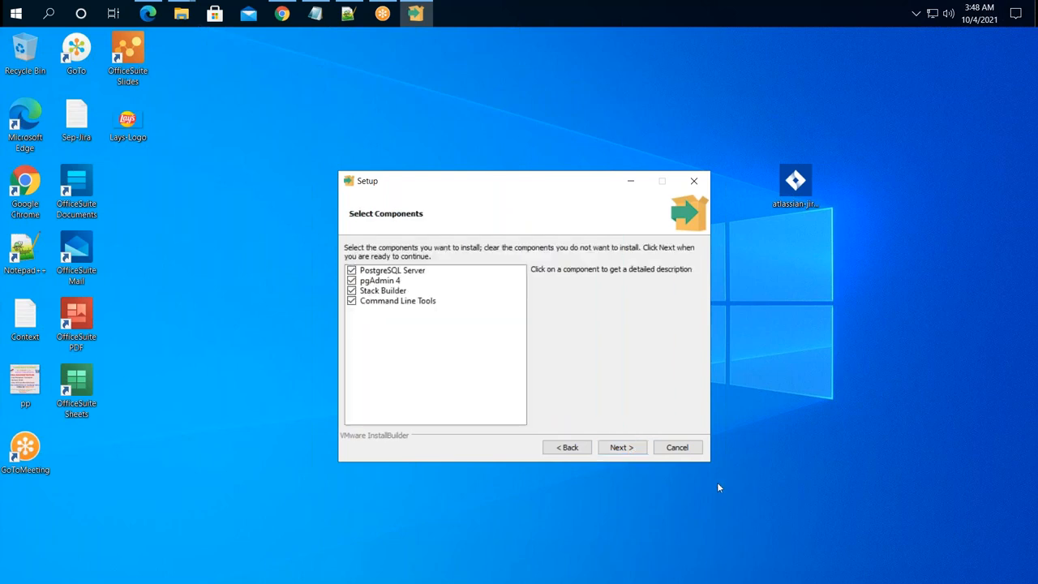
left_click(562, 448)
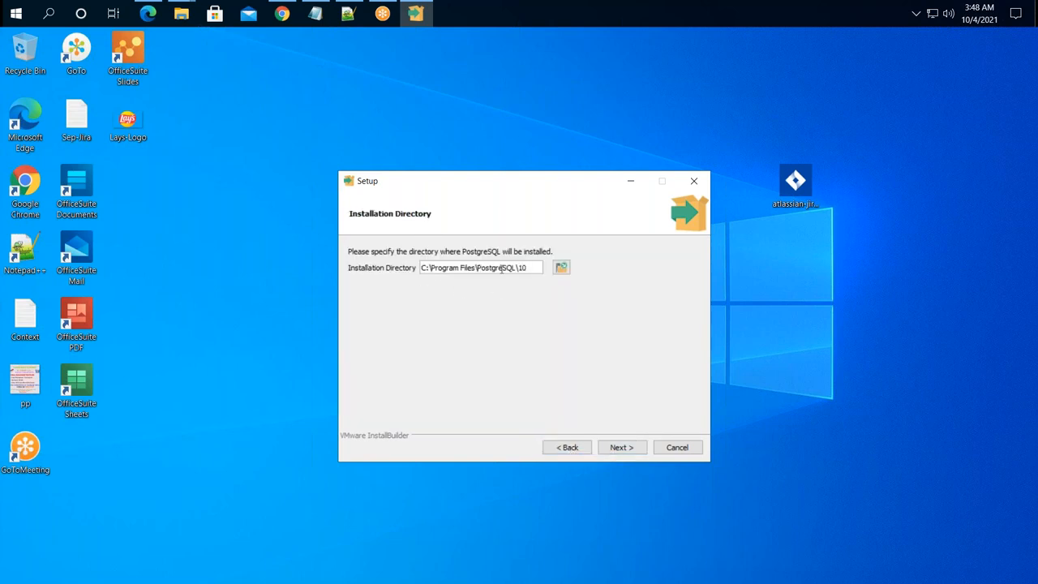
left_click(182, 14)
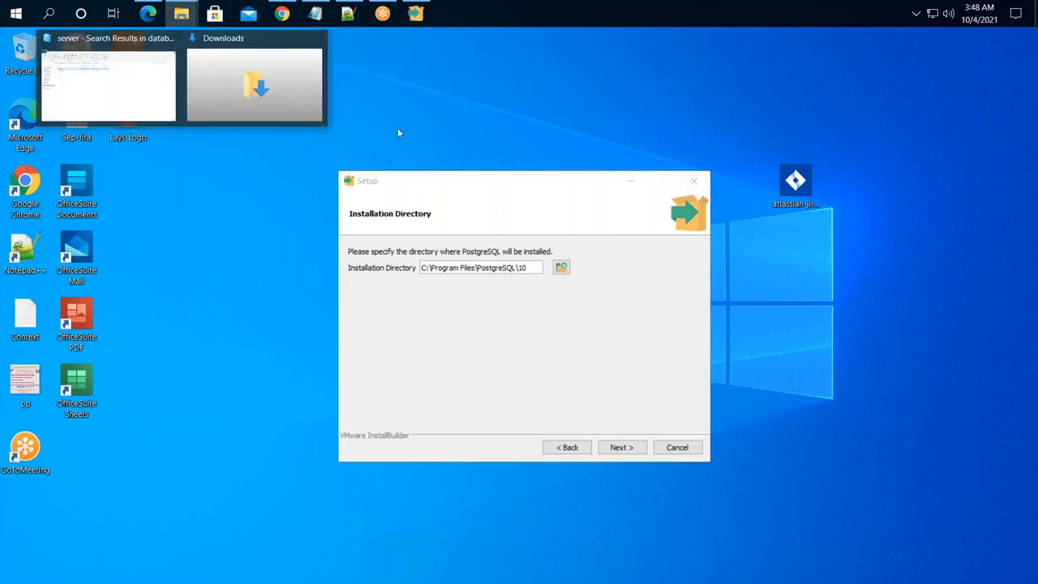
- Browse Windows (C:) > Program Files to confirm no PostgreSQL folder exists yet
left_click(130, 81)
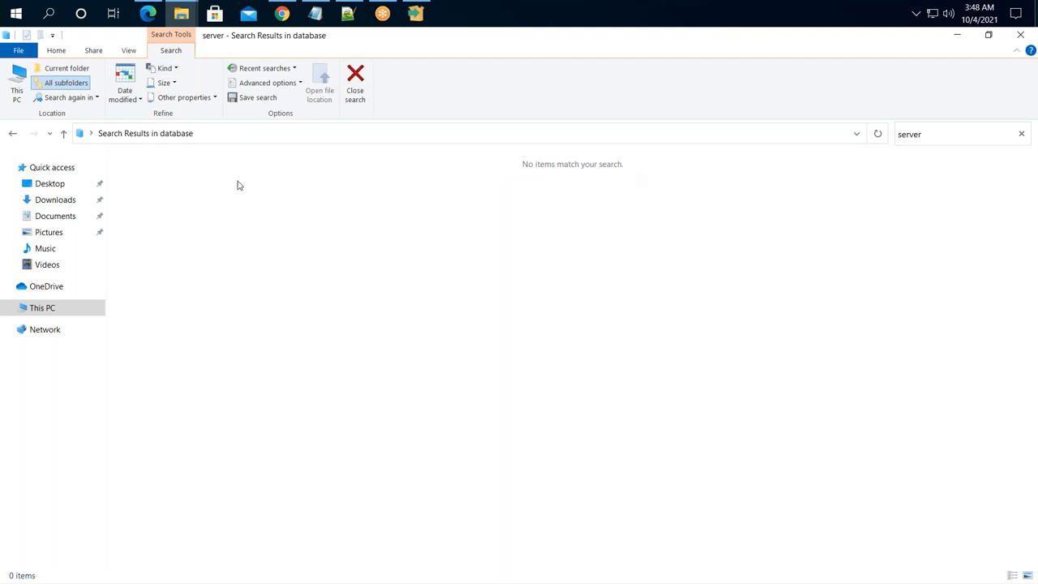
left_click(41, 308)
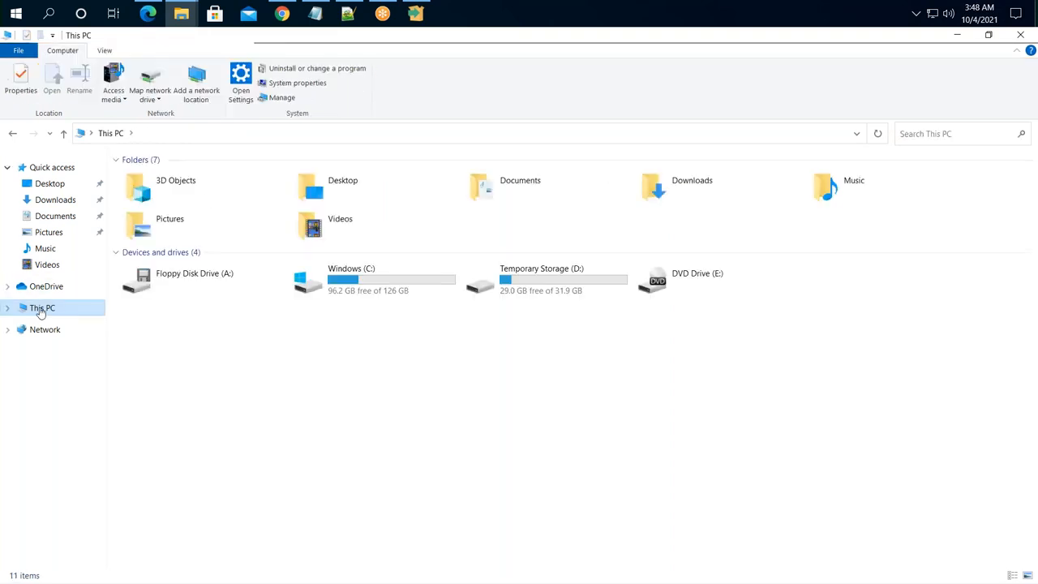
double_click(335, 285)
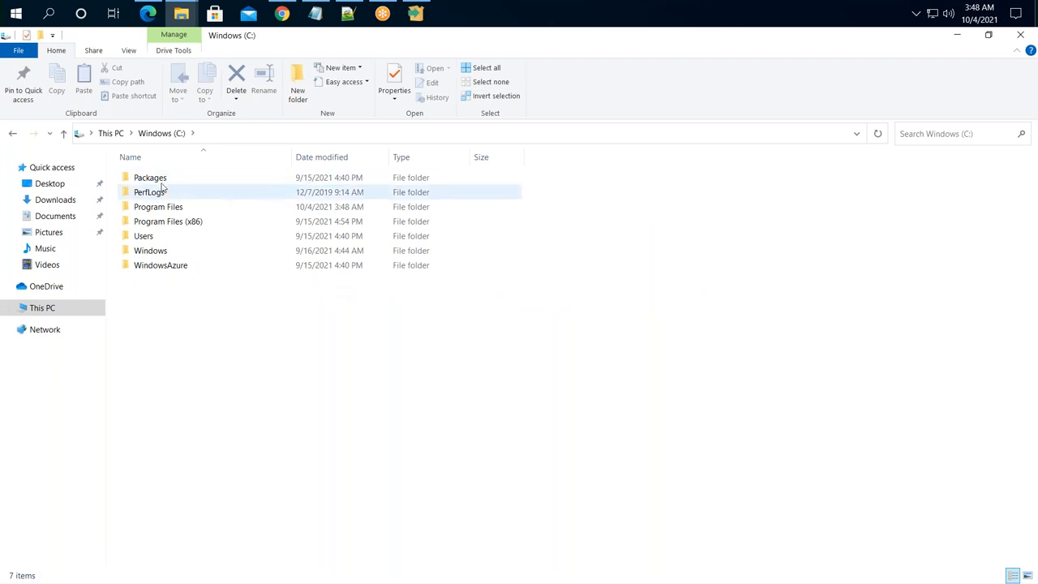
double_click(154, 206)
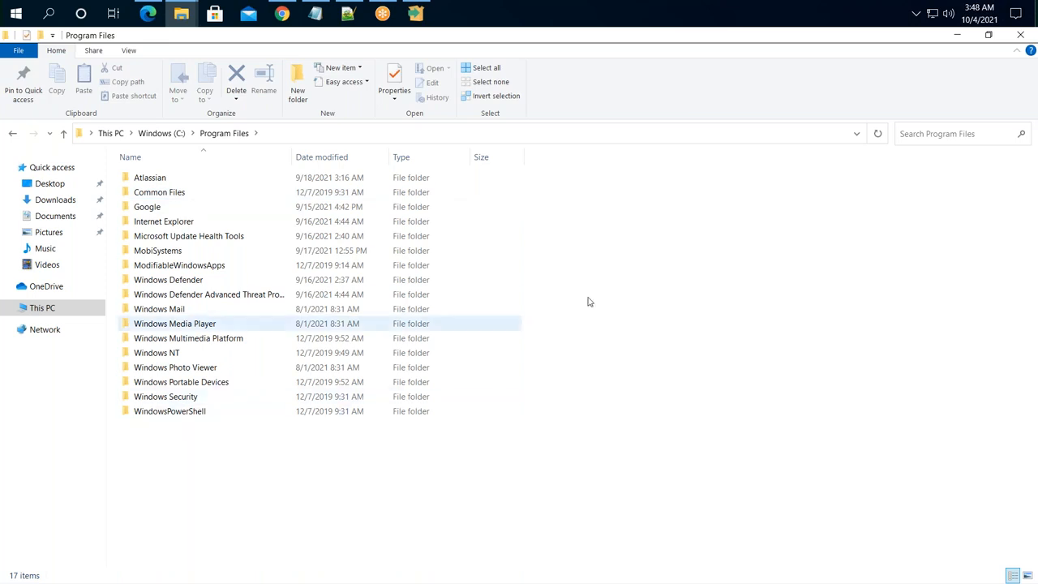
left_click(958, 35)
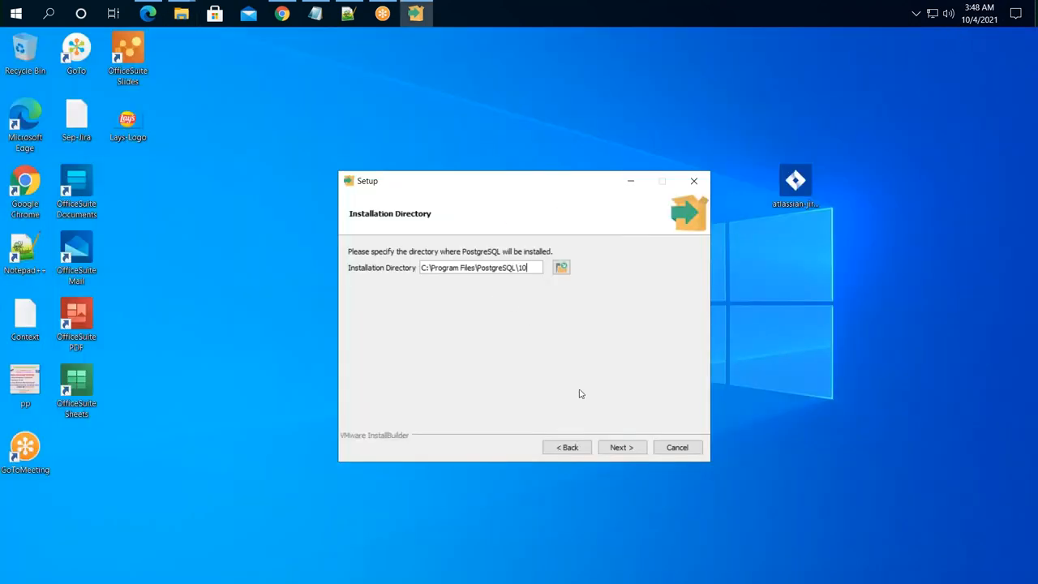
- Accept the default install directory, all four components and the default data directory
left_click(625, 448)
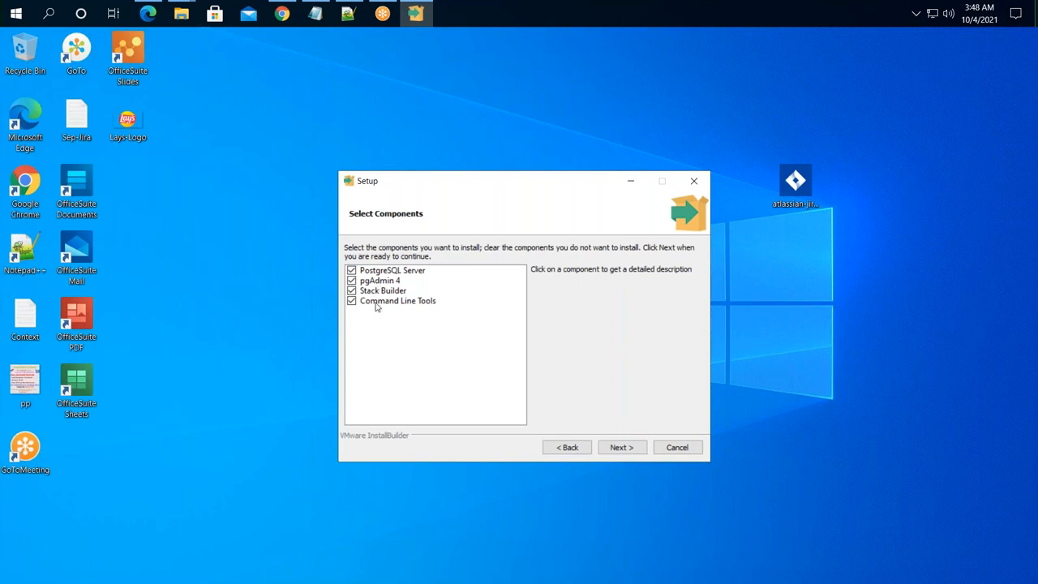
left_click(621, 451)
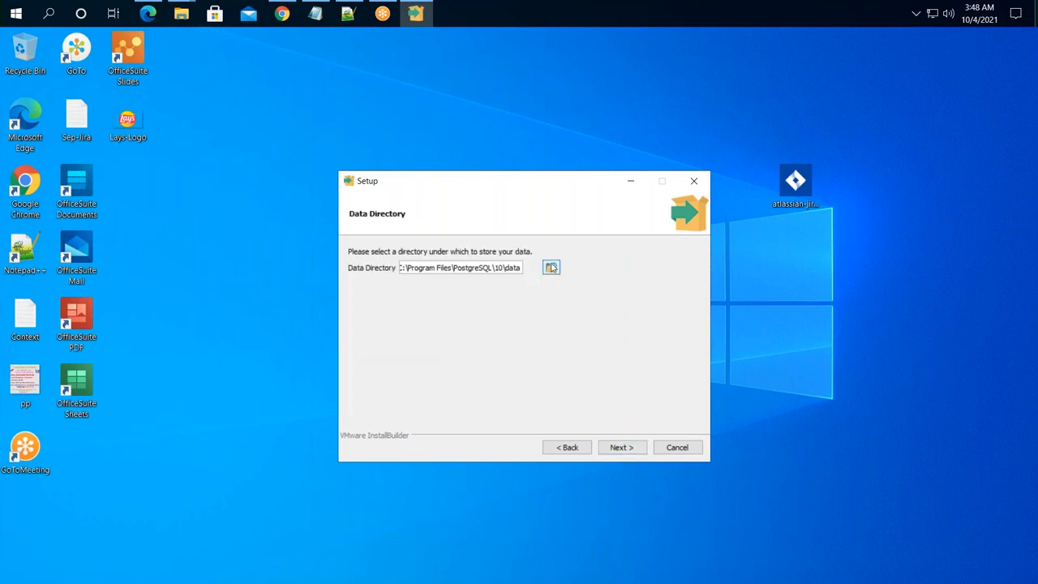
left_click(606, 449)
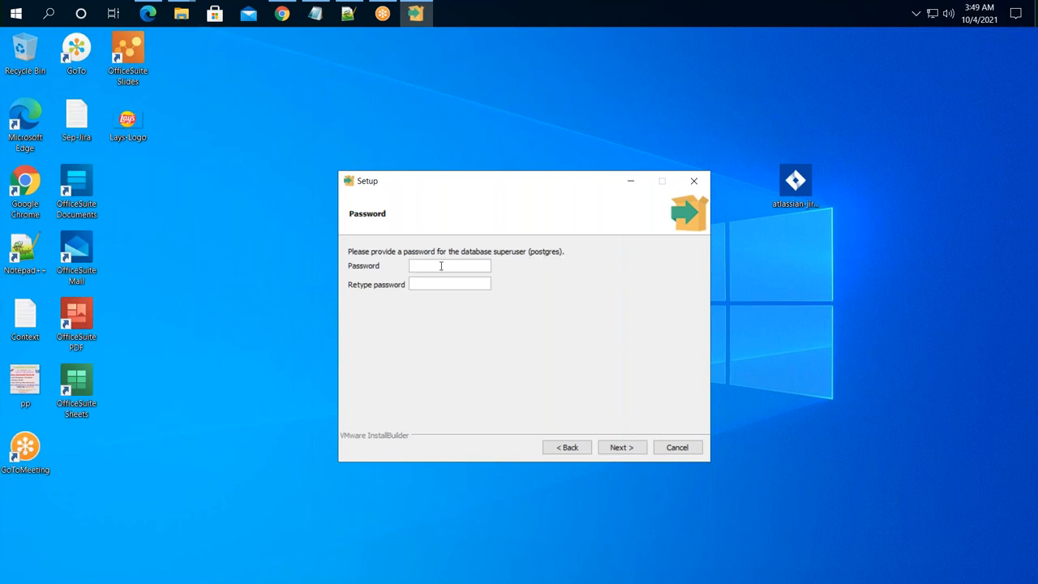
- Enter and confirm the postgres superuser password, then select the default port 5432
type("••••••••")
key("Tab")
type("••••••••")
left_click(628, 451)
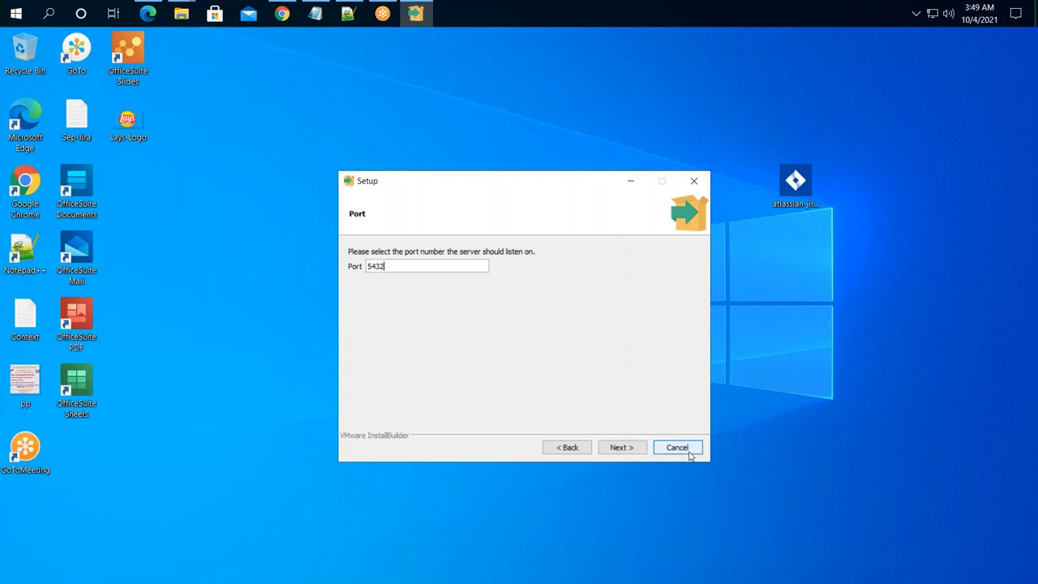
left_click_drag(390, 268, 340, 264)
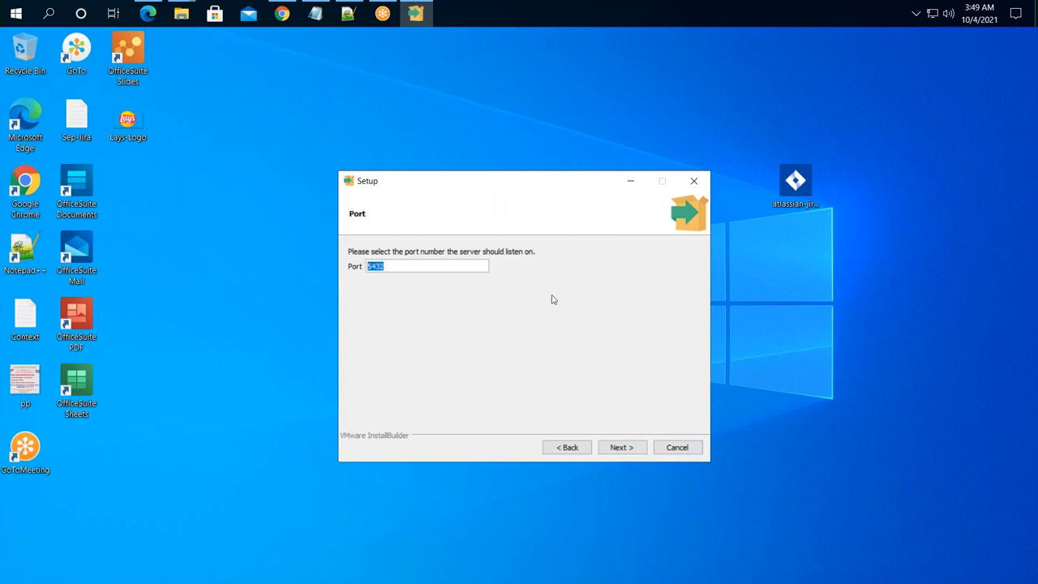
left_click(348, 13)
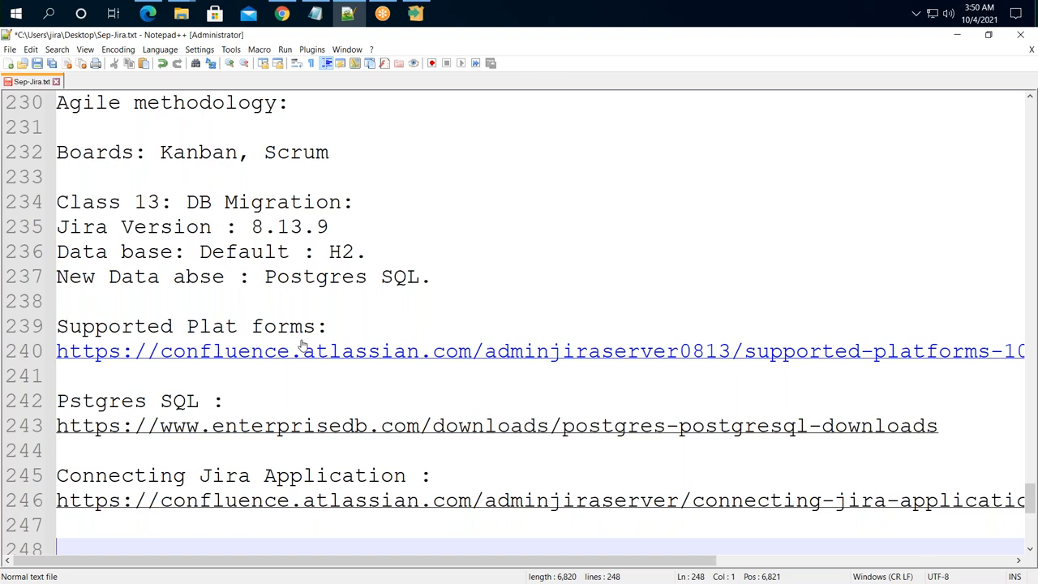
- Add 'Install Postgress SQL', 'Default Super User: postgres' and 'Port number: 5432' to Sep-Jira.txt
scroll(284, 324, "down", 6)
scroll(185, 206, "up", 3)
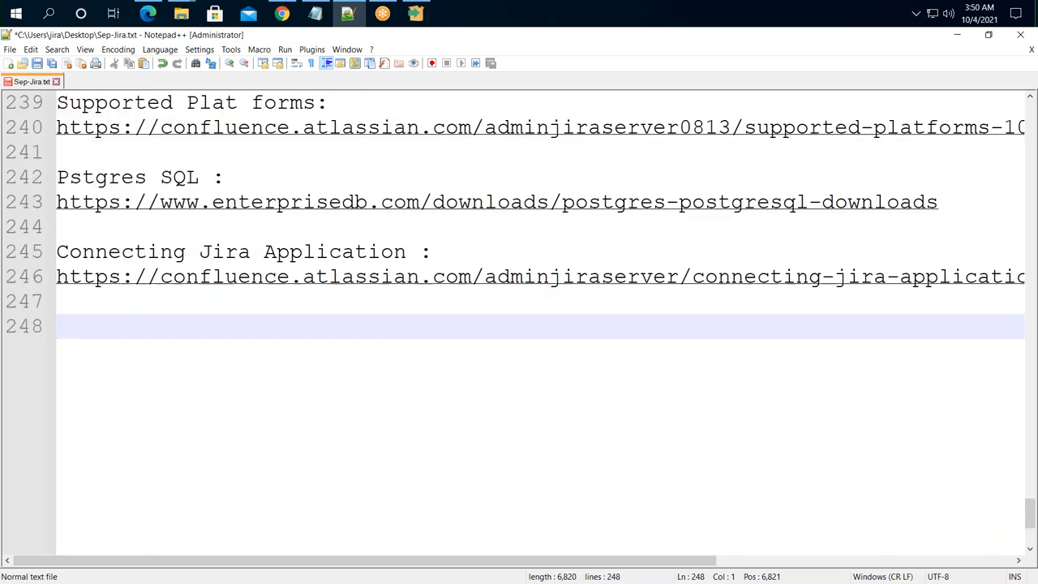
type("In")
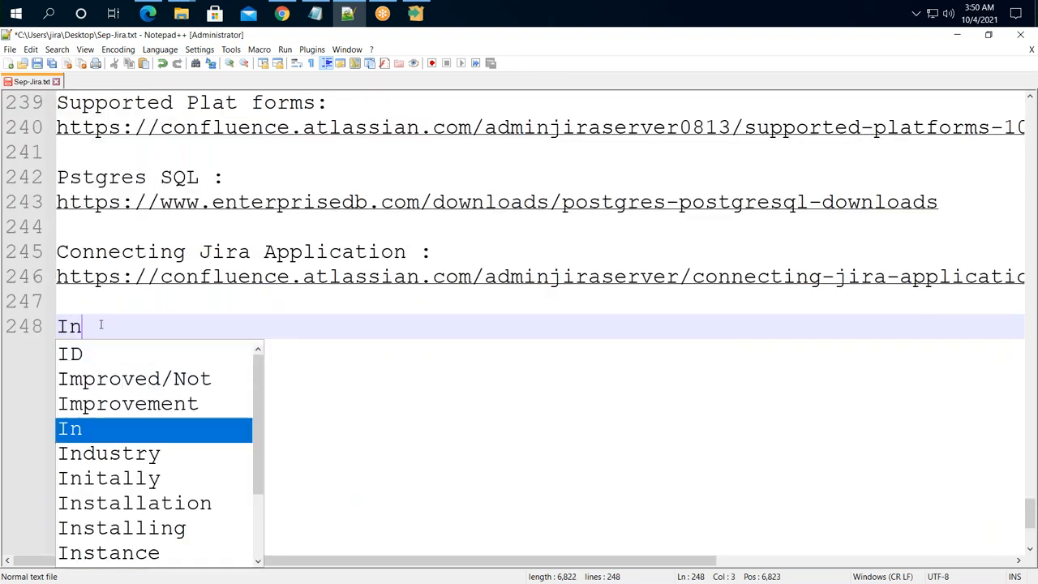
type("stall Post")
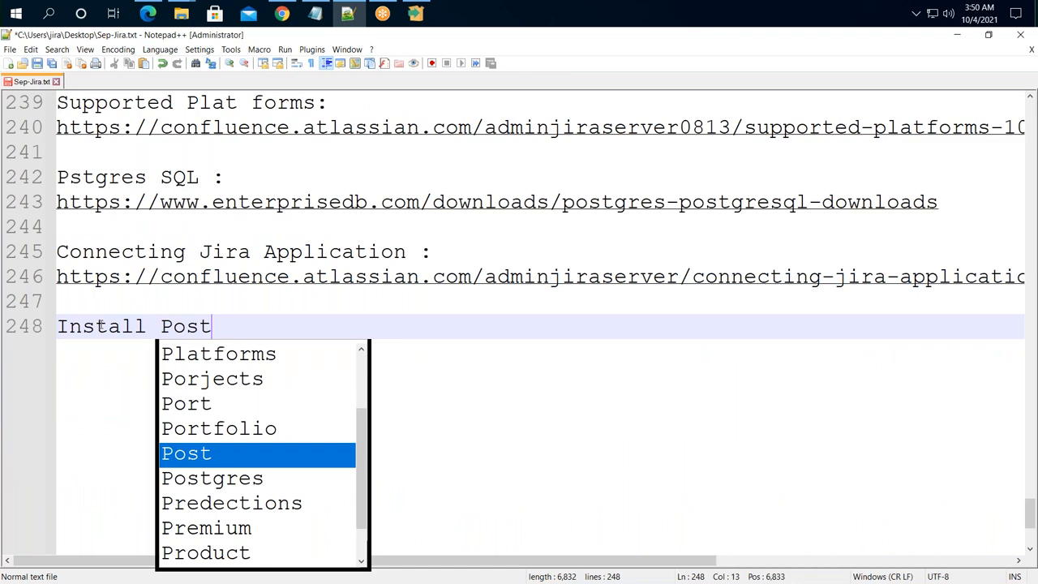
type("gress SQL")
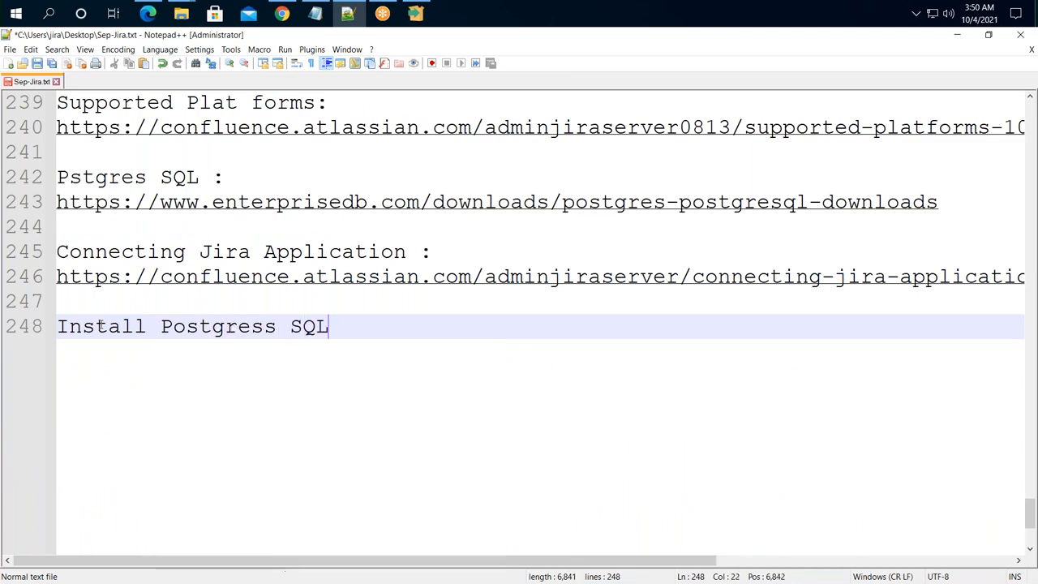
key("Return")
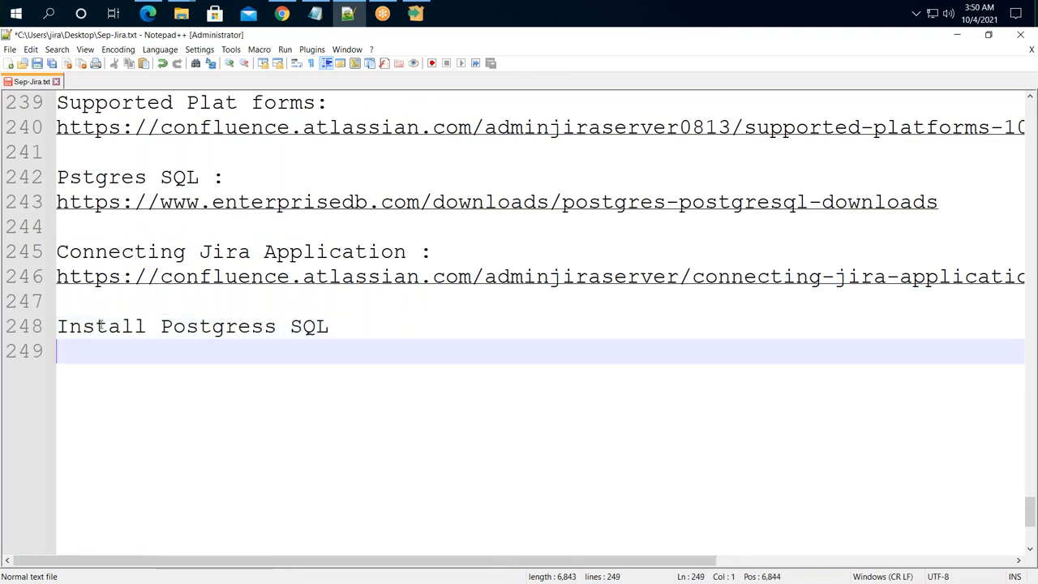
type("D")
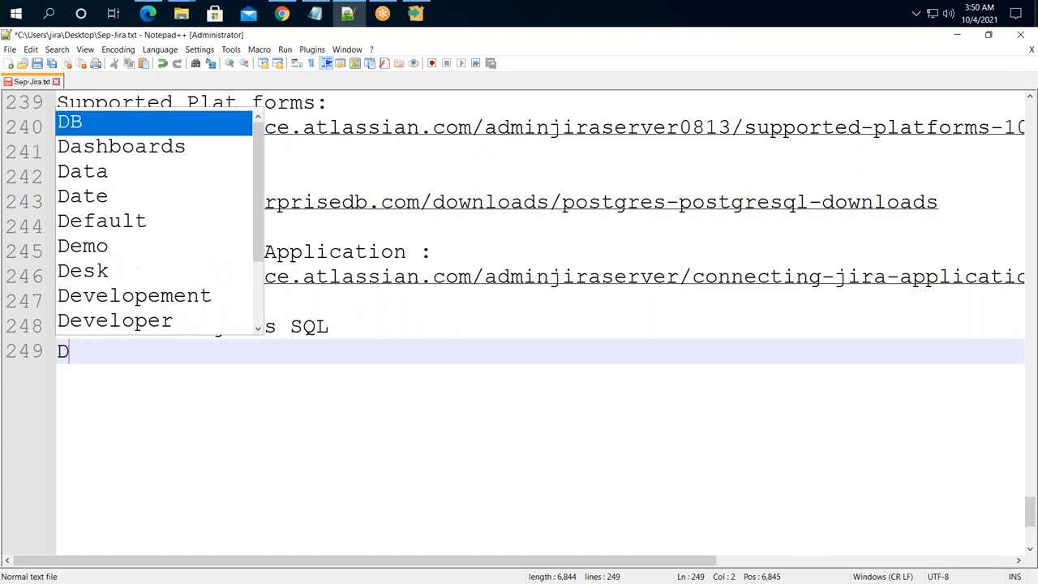
type("efault Su")
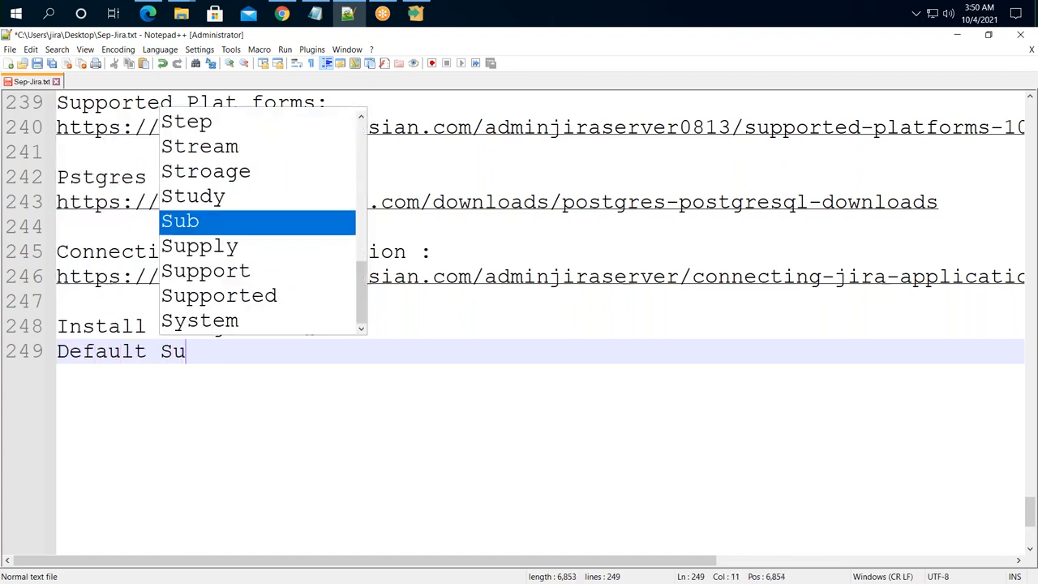
type("per User")
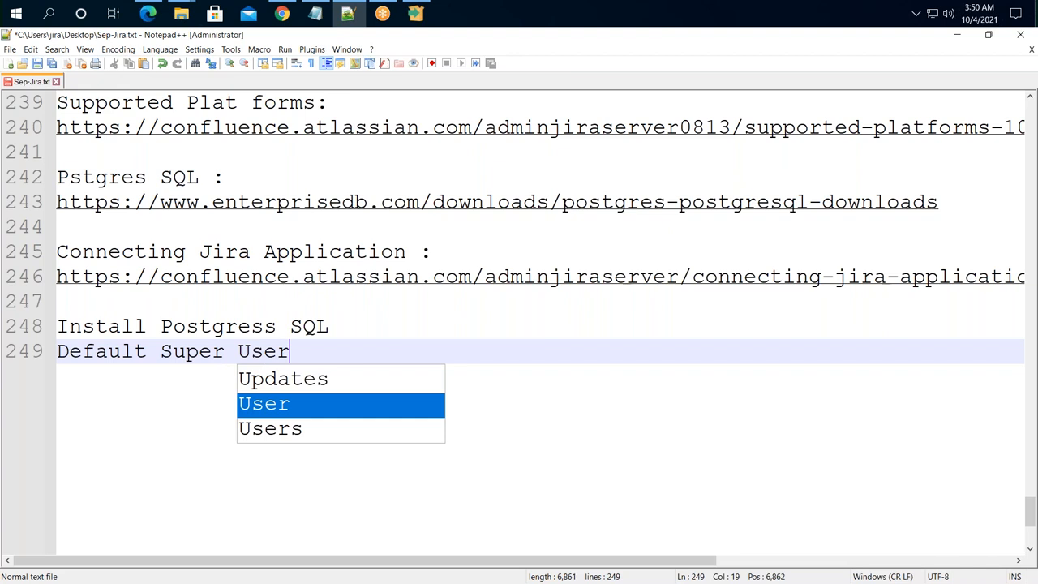
type(": postgres")
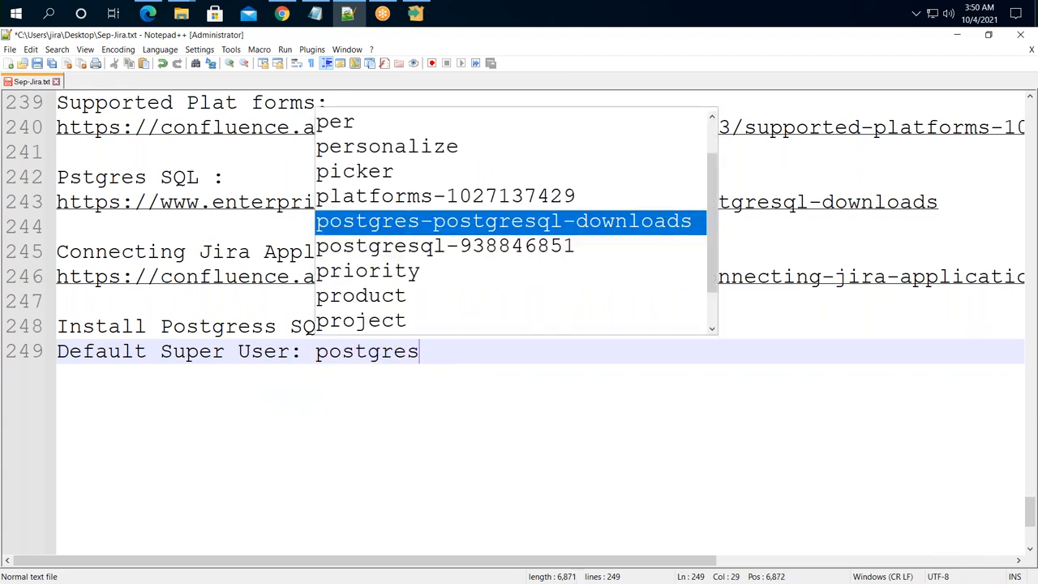
key("Return")
key("BackSpace")
key("BackSpace")
key("BackSpace")
key("BackSpace")
key("BackSpace")
key("BackSpace")
key("BackSpace")
key("BackSpace")
key("BackSpace")
key("BackSpace")
key("BackSpace")
key("BackSpace")
key("BackSpace")
key("BackSpace")
key("BackSpace")
key("BackSpace")
key("BackSpace")
key("BackSpace")
key("BackSpace")
key("BackSpace")
key("BackSpace")
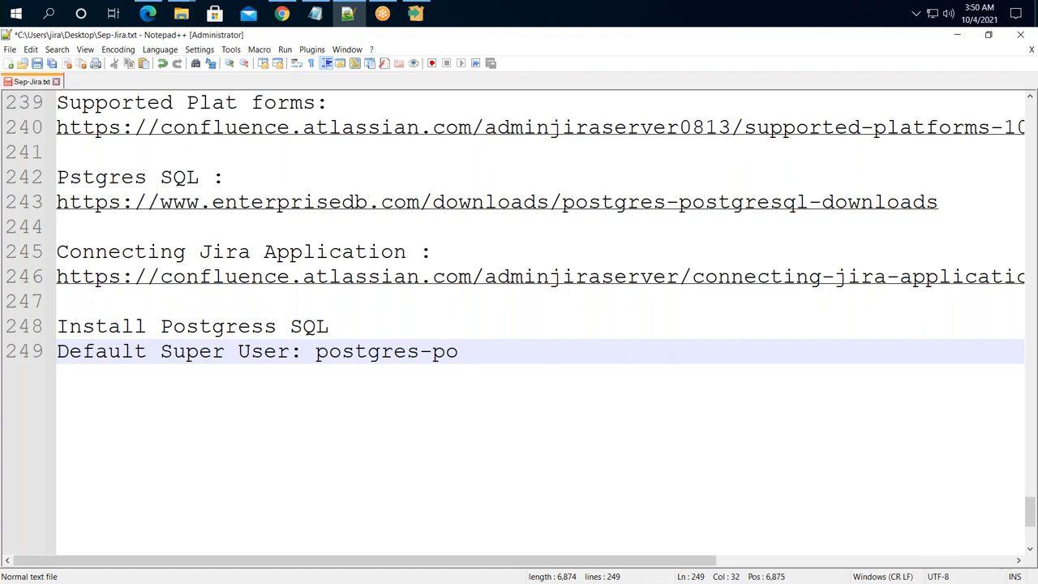
key("Return")
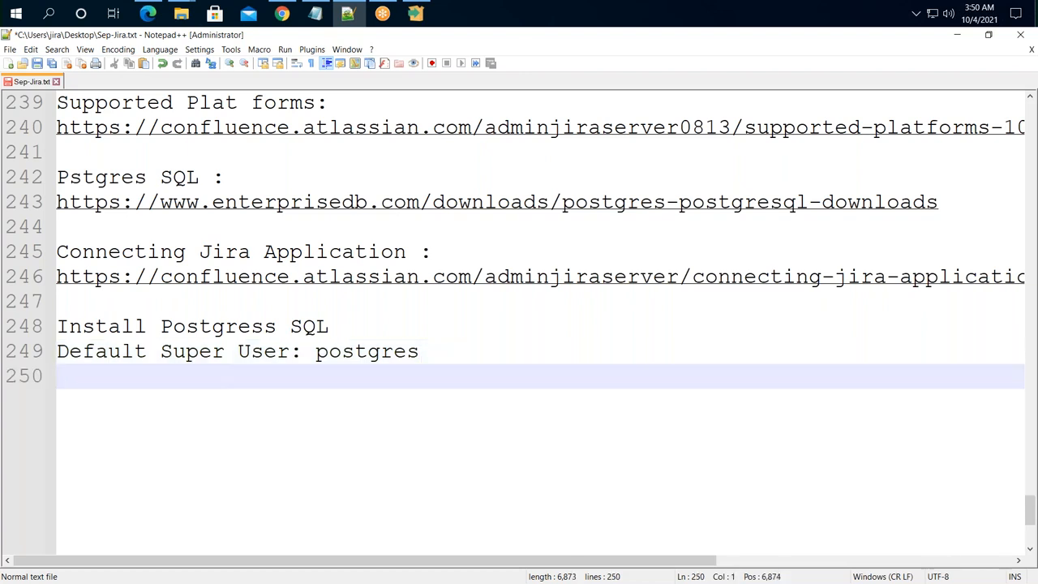
type("Port nu")
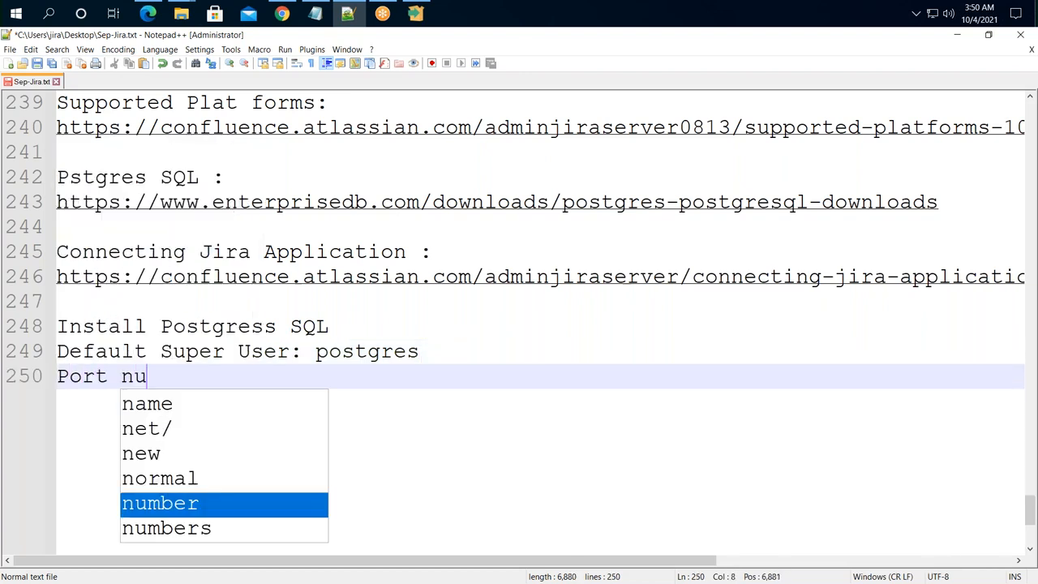
type("mber: ")
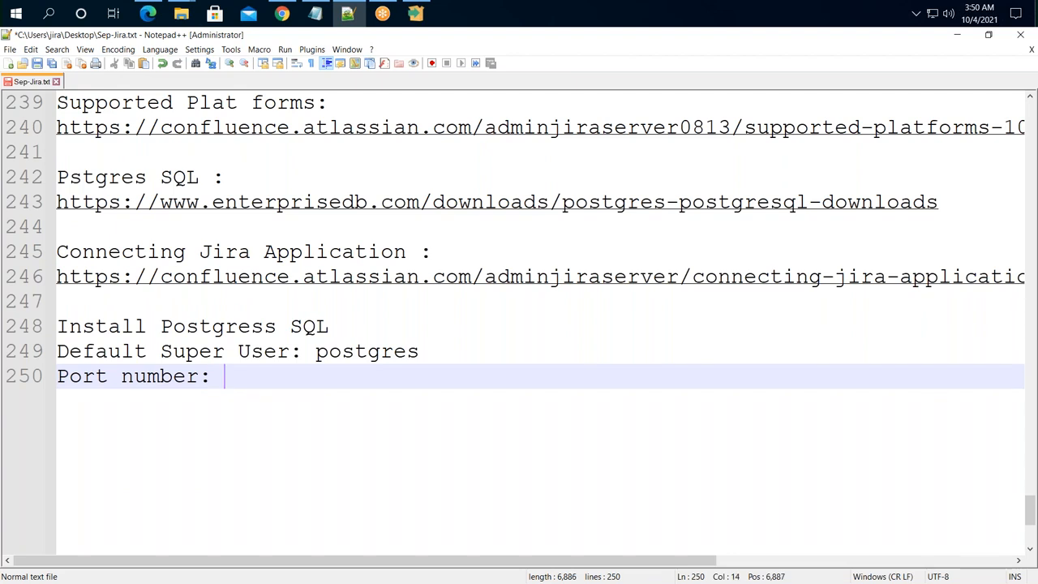
type("5432")
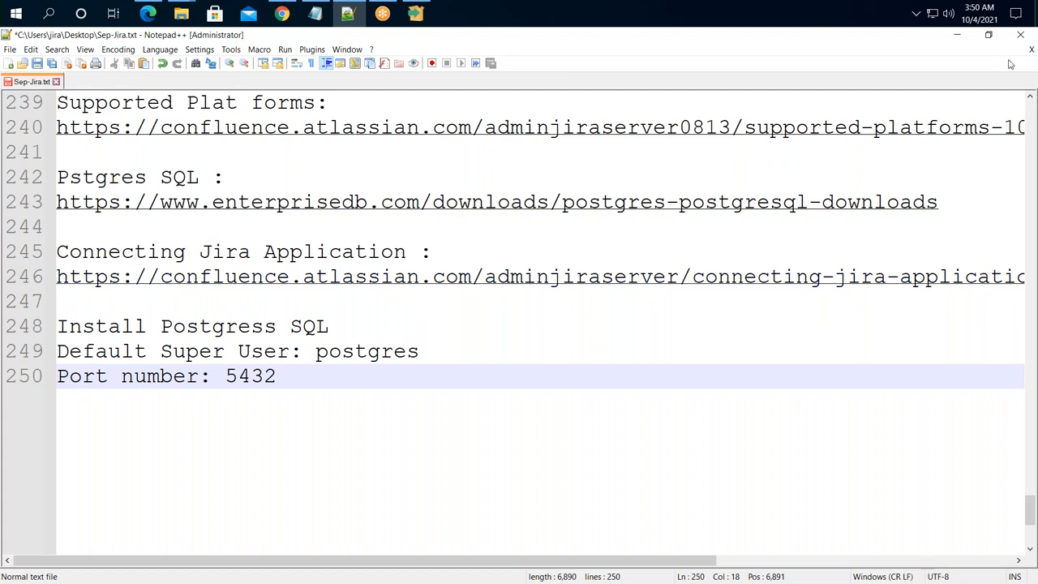
left_click(964, 40)
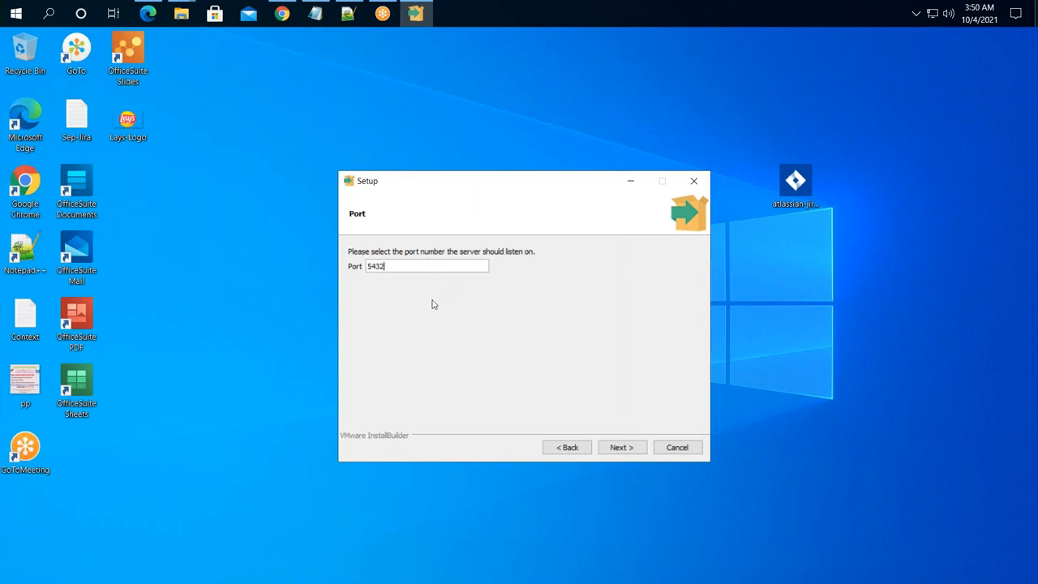
- Keep port 5432 and [Default locale], advancing to the Pre Installation Summary
left_click(620, 448)
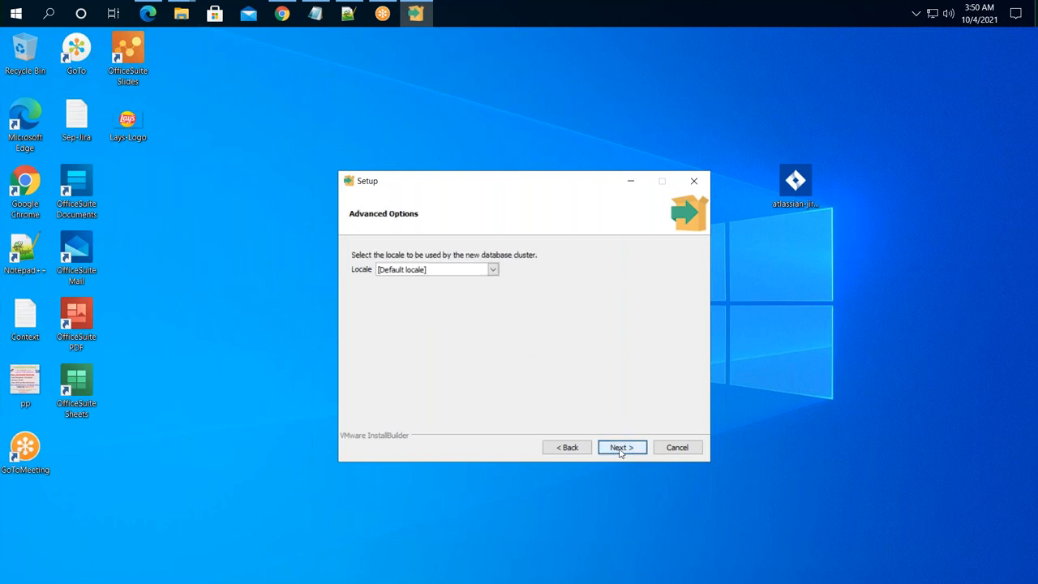
left_click(493, 270)
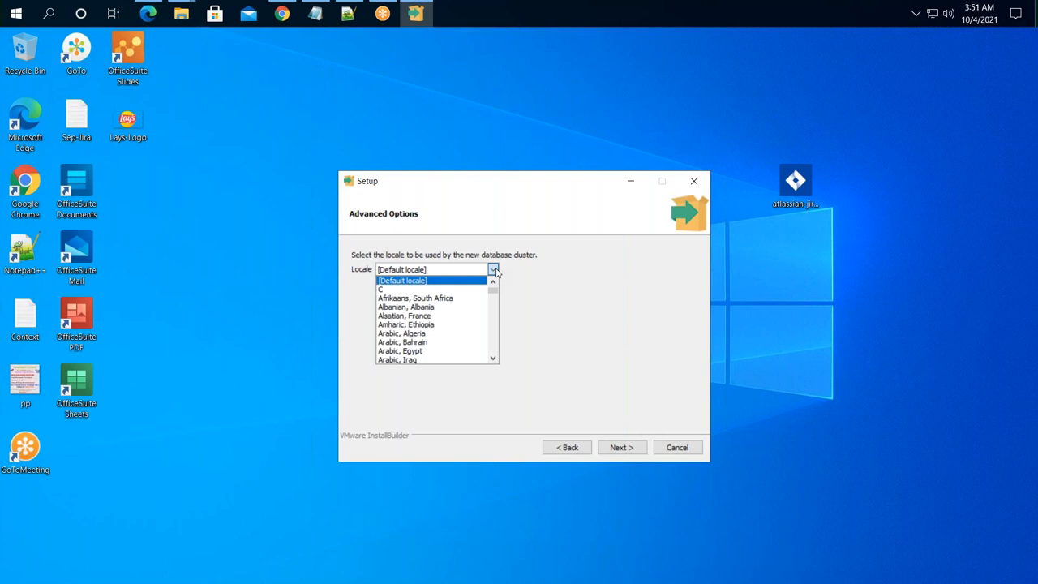
left_click(531, 256)
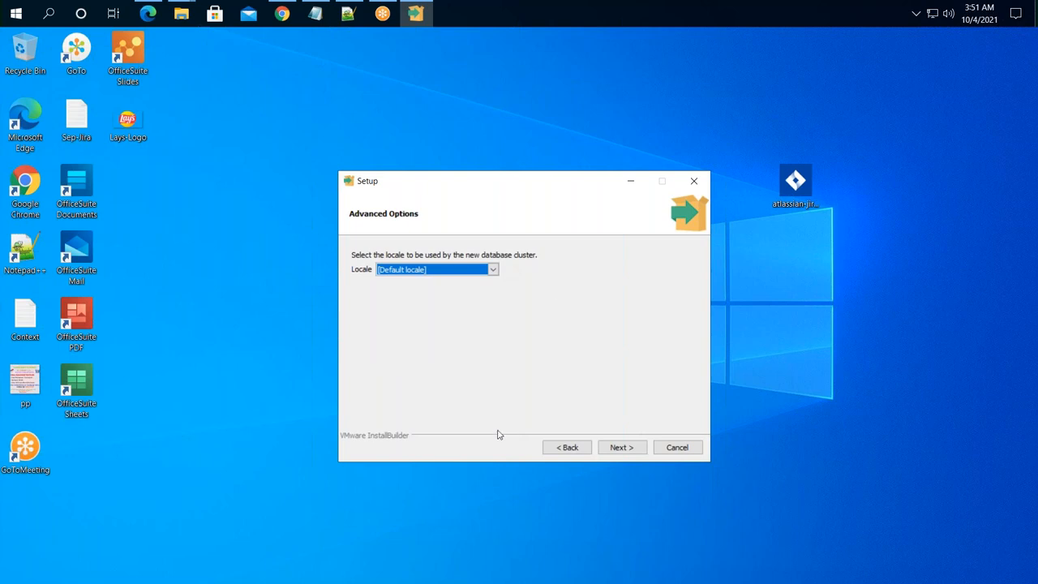
left_click(614, 446)
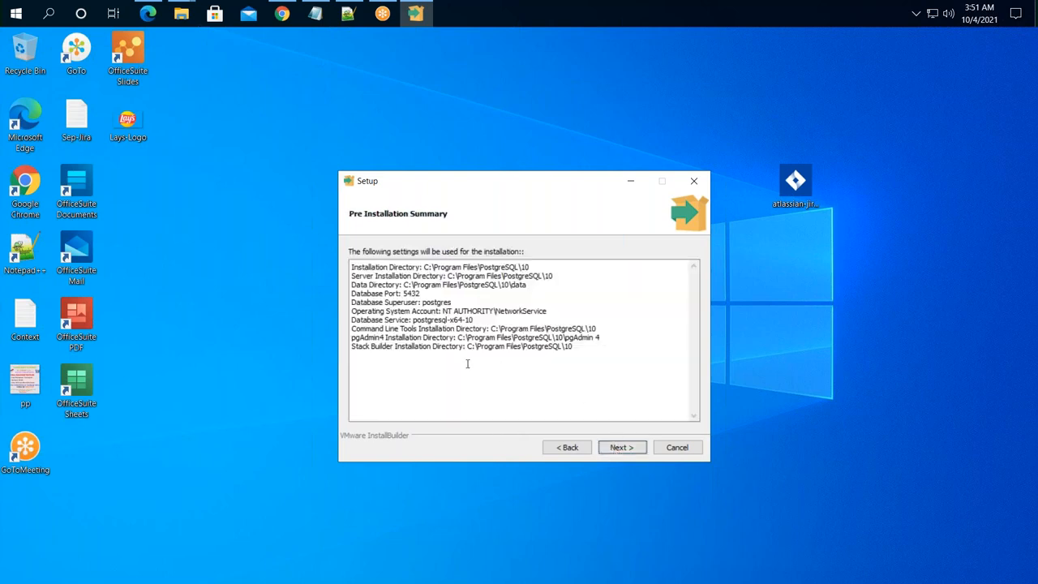
- Review the summary, including superuser postgres, and start the PostgreSQL 10 installation
left_click_drag(572, 346, 625, 343)
left_click_drag(451, 302, 422, 302)
left_click(622, 446)
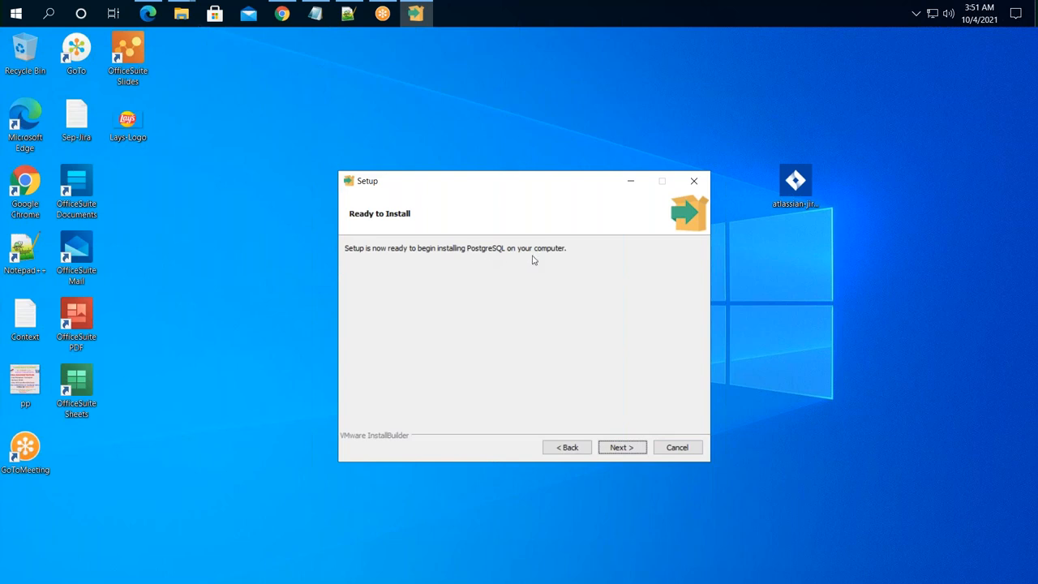
left_click(621, 447)
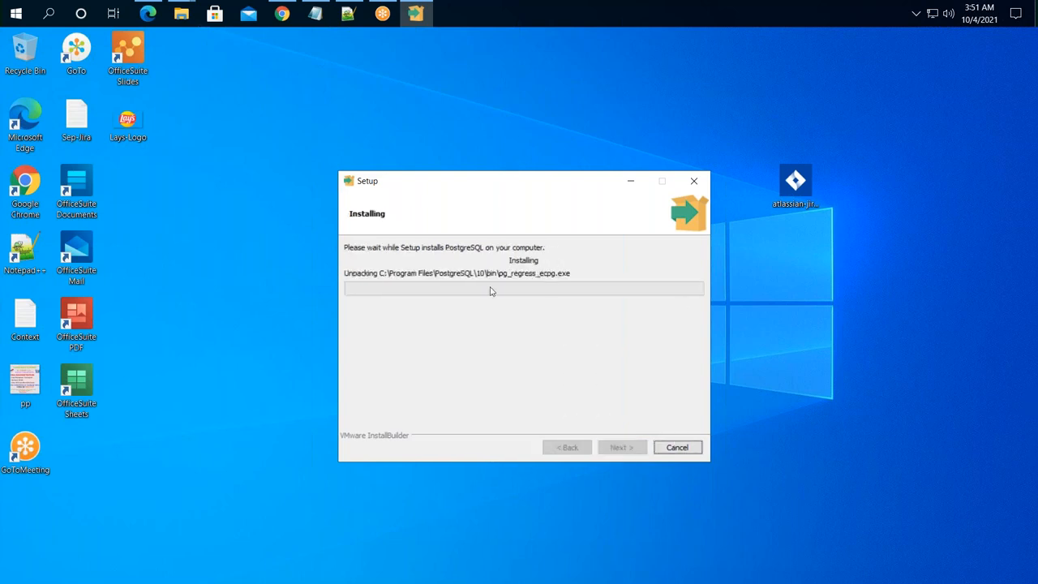
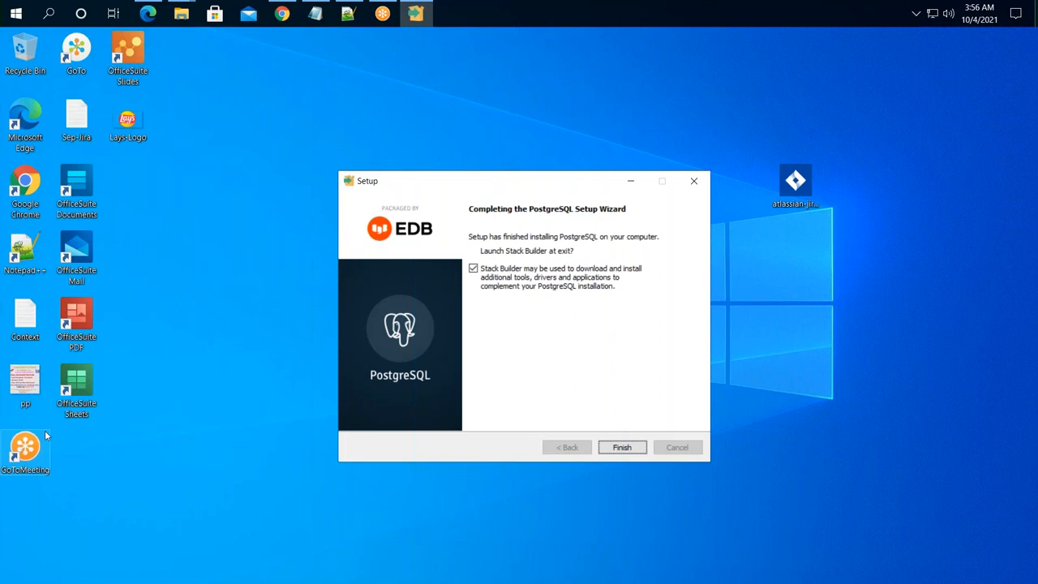
- Finish the PostgreSQL 10 install, pick PostgreSQL 10 (x64) on port 5432 in Stack Builder, then cancel it
left_click(631, 451)
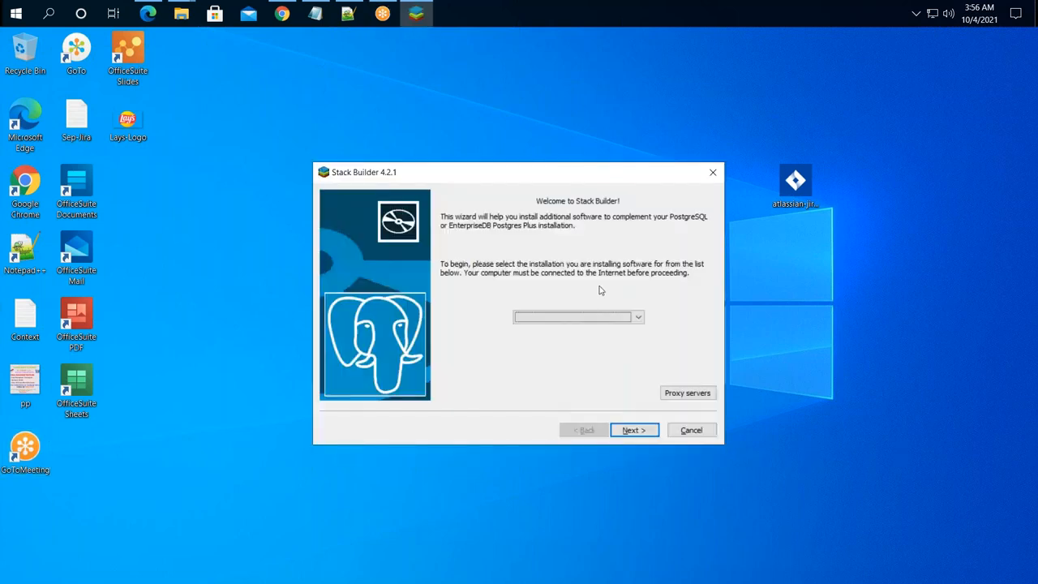
left_click(640, 318)
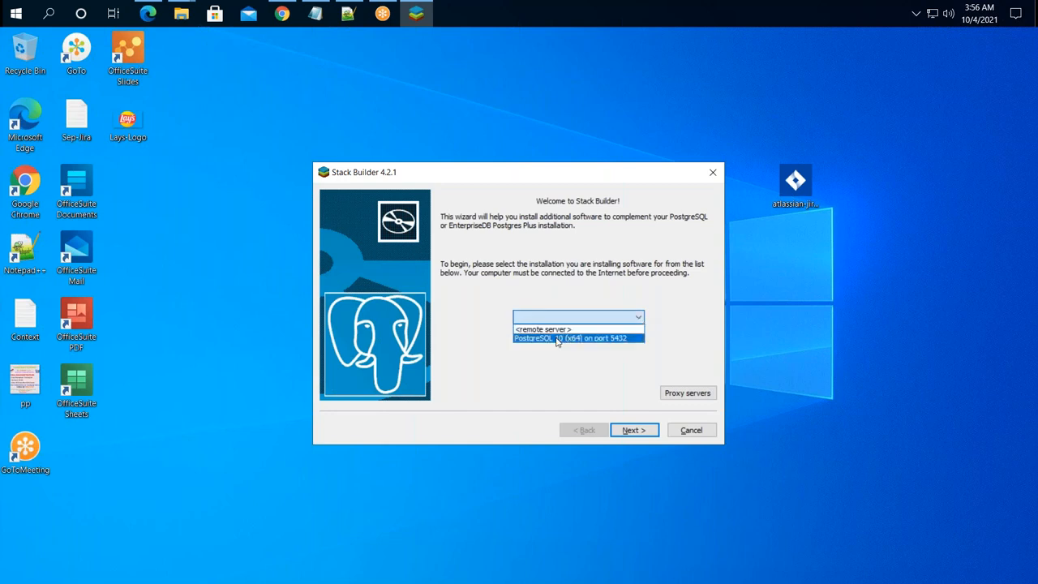
left_click(609, 339)
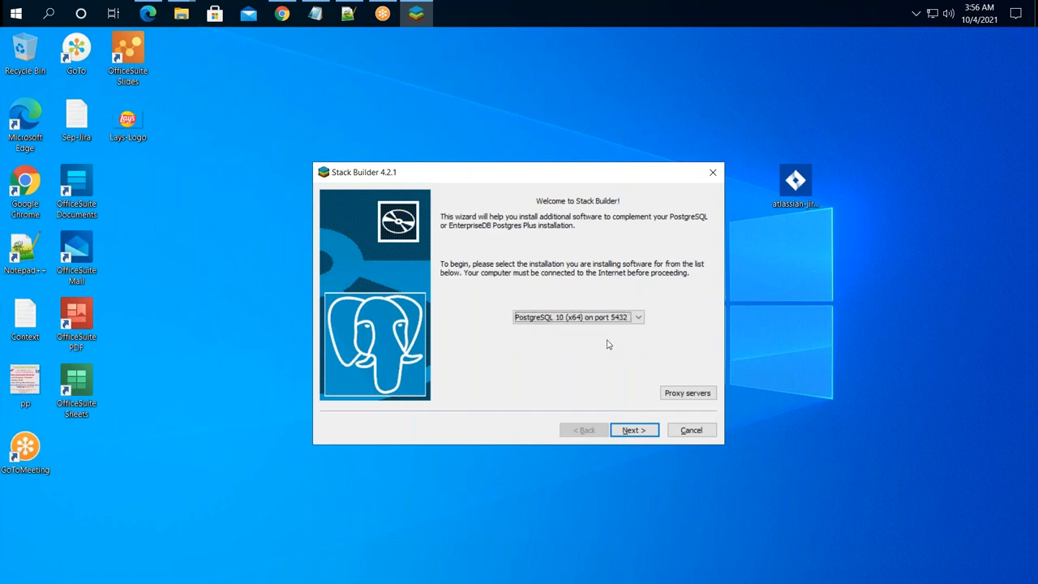
left_click(647, 434)
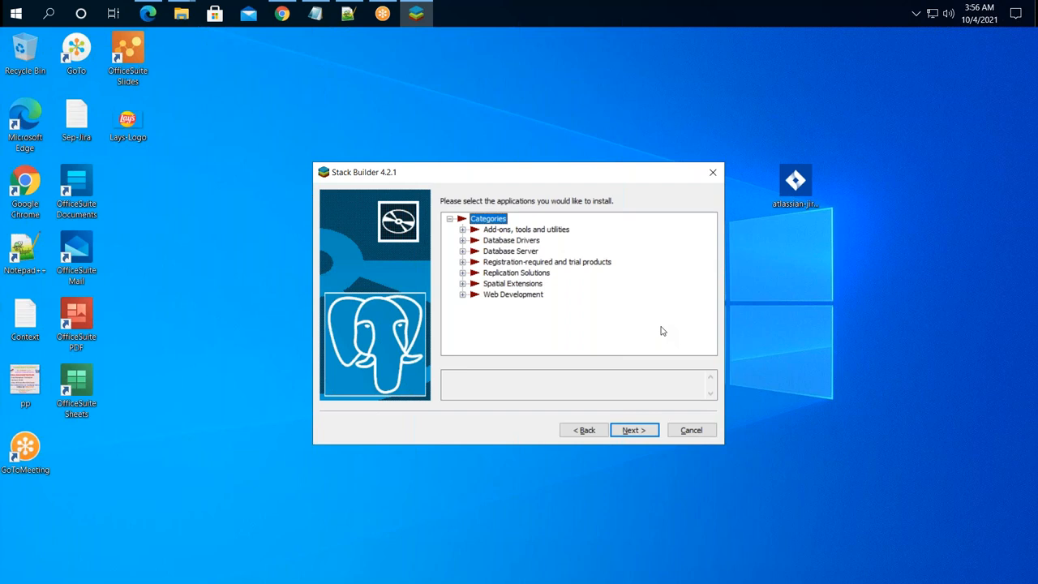
left_click(691, 430)
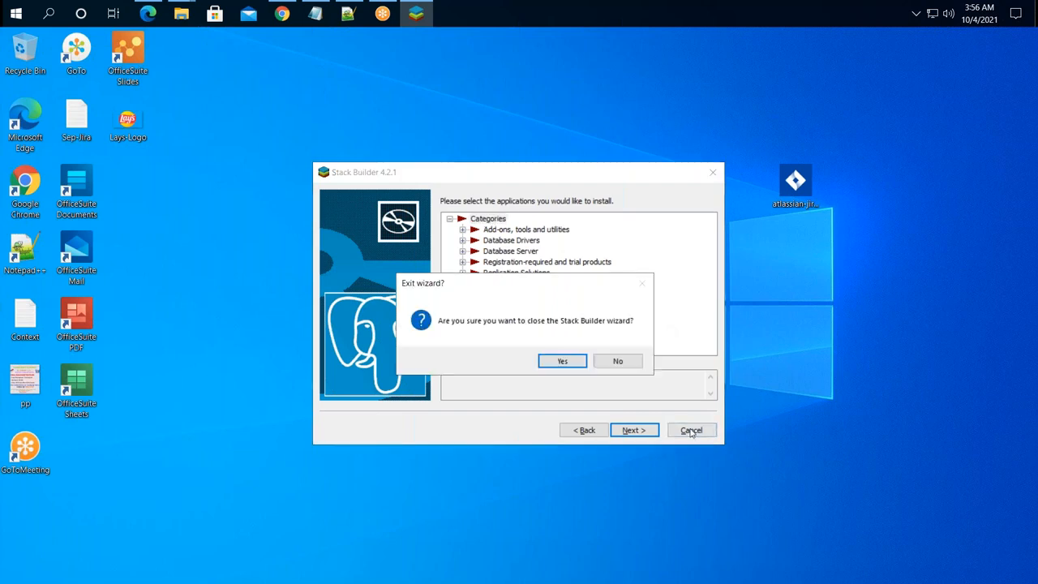
left_click(558, 361)
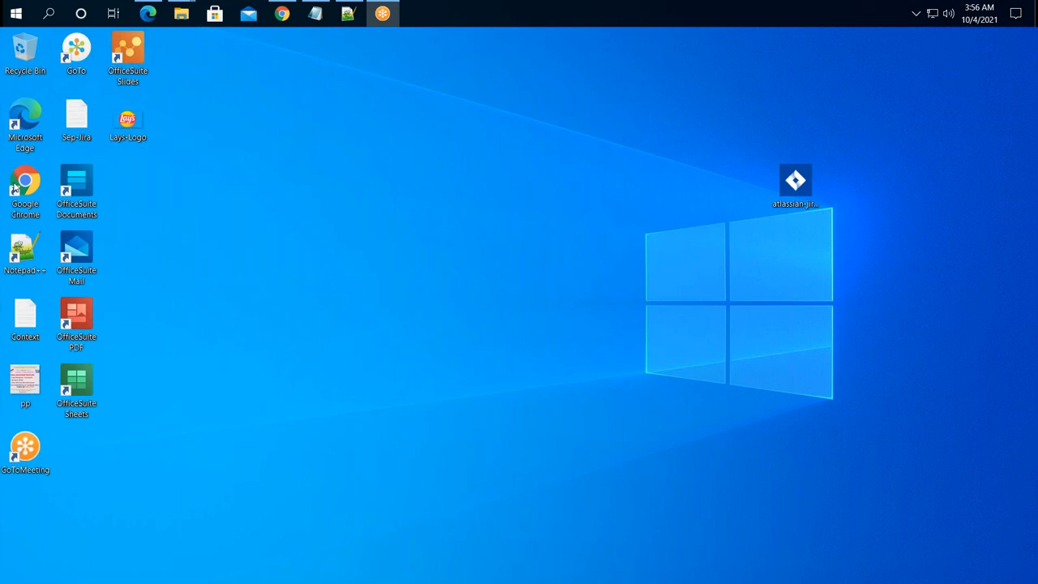
left_click(16, 14)
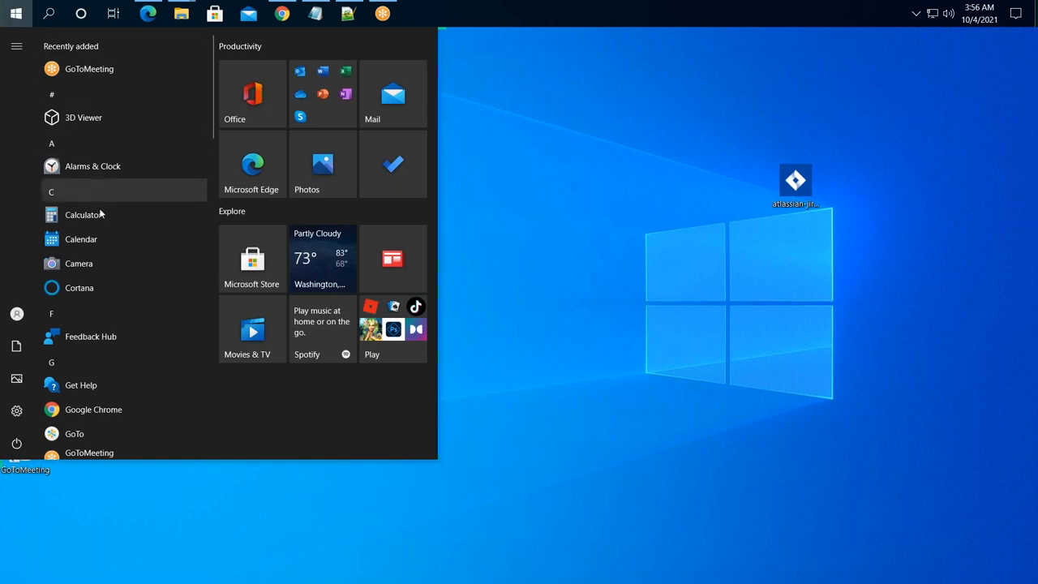
- Launch pgAdmin 4 from the Start menu's PostgreSQL 10 folder
scroll(117, 305, "down", 3)
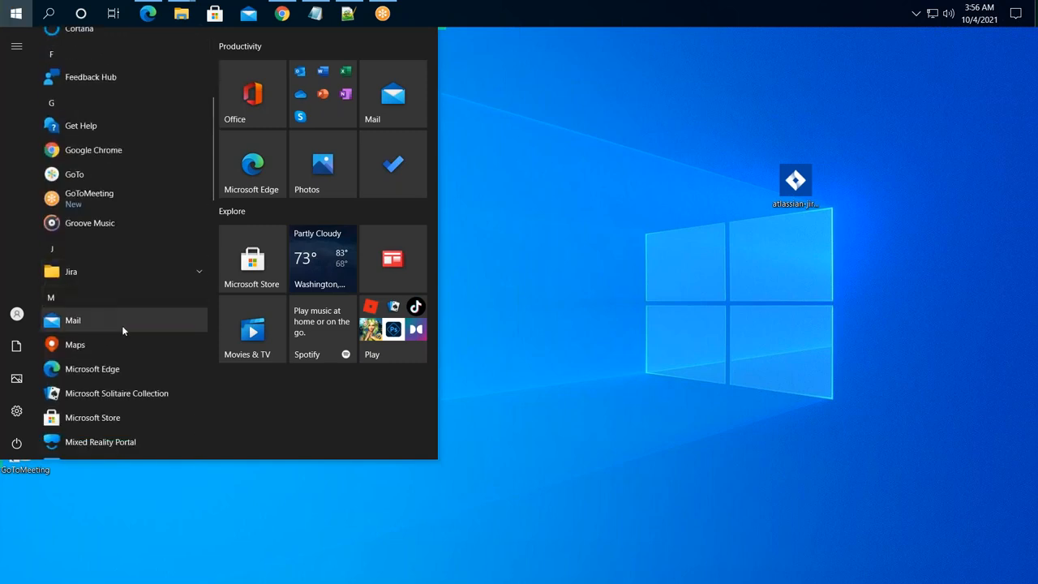
left_click(111, 273)
left_click(111, 272)
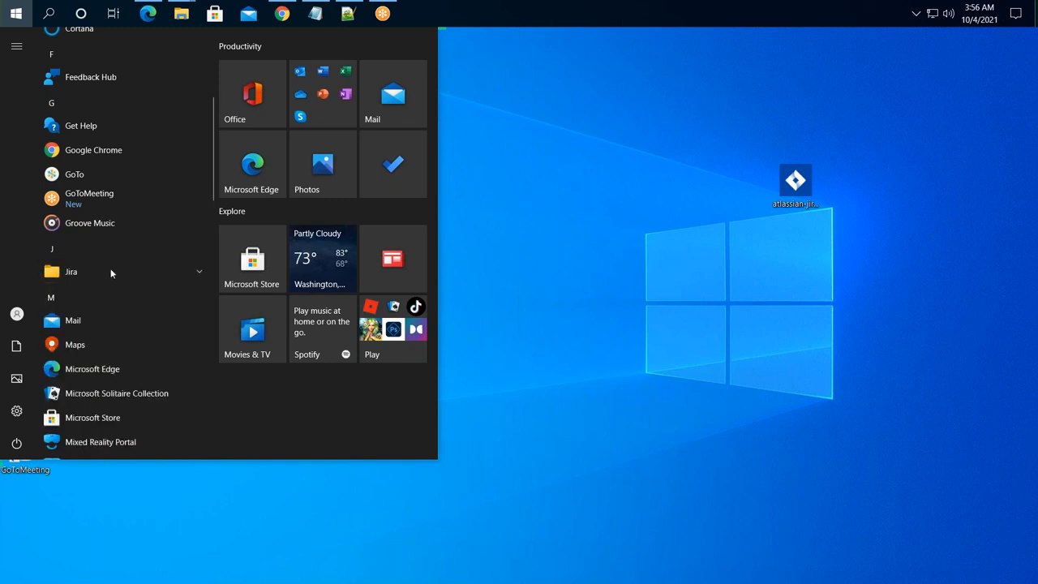
scroll(111, 273, "down", 2)
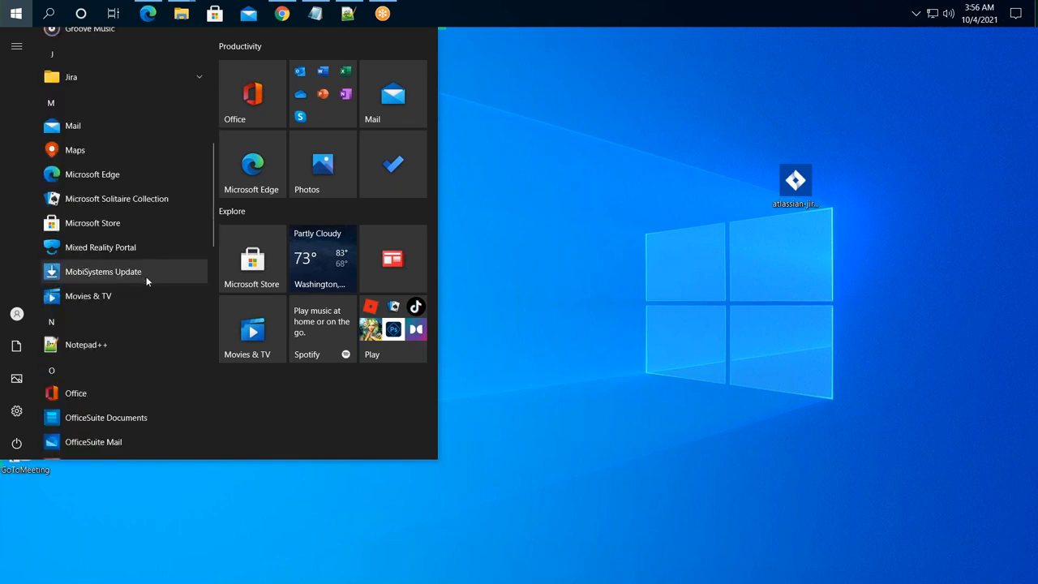
scroll(146, 280, "down", 2)
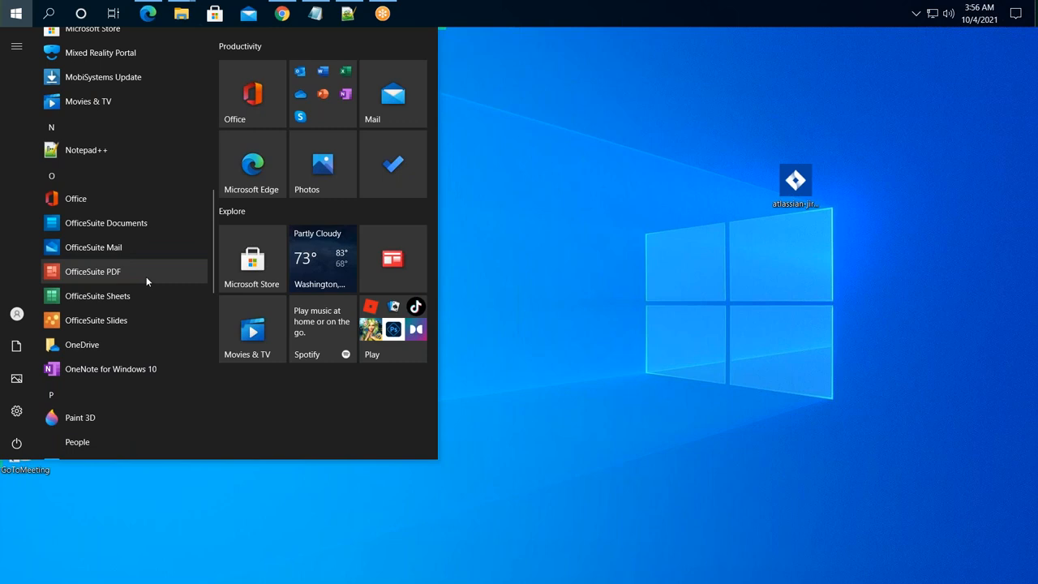
scroll(147, 276, "down", 2)
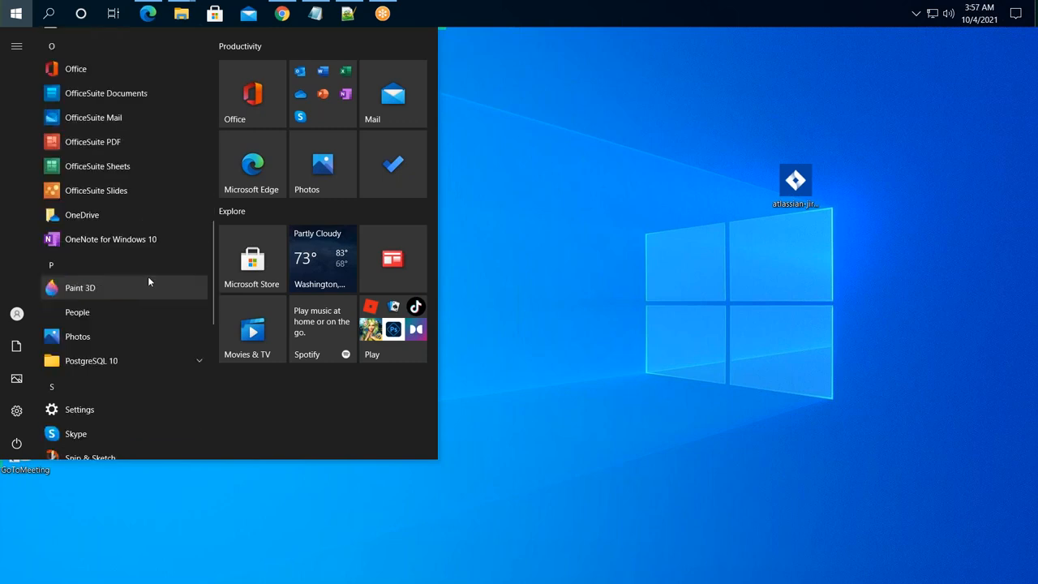
left_click(130, 364)
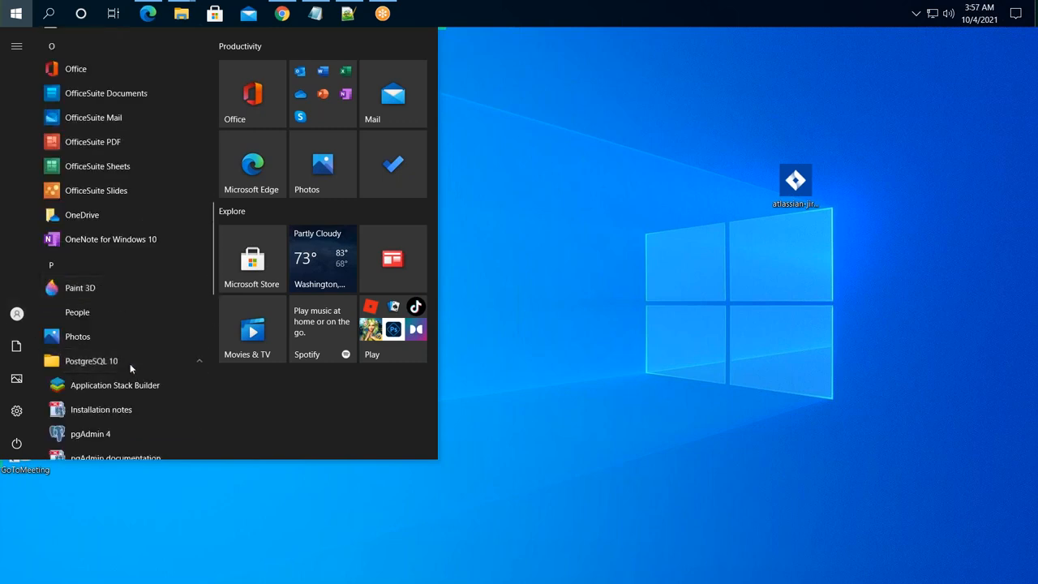
scroll(133, 363, "down", 2)
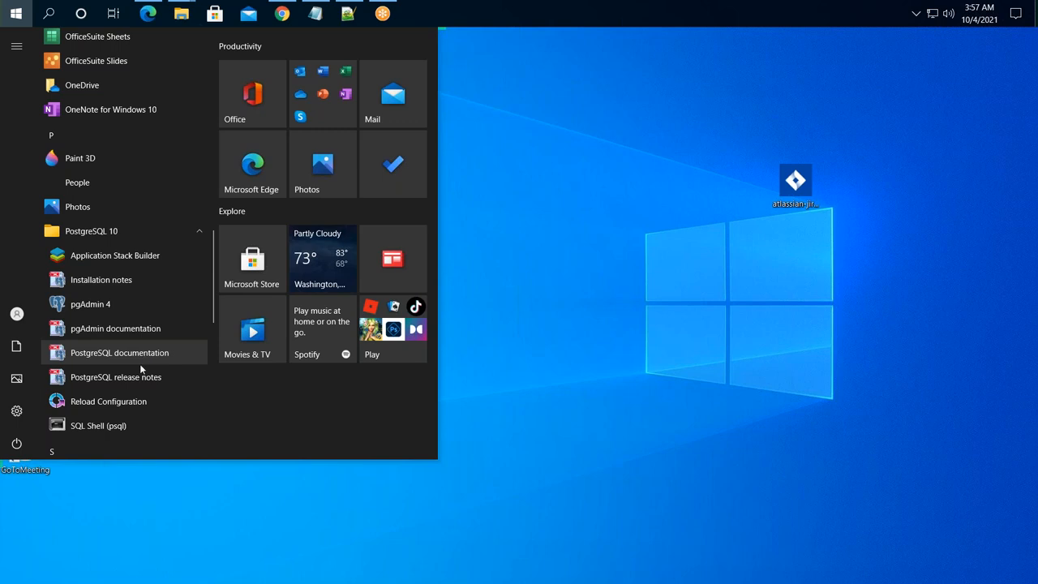
left_click(113, 304)
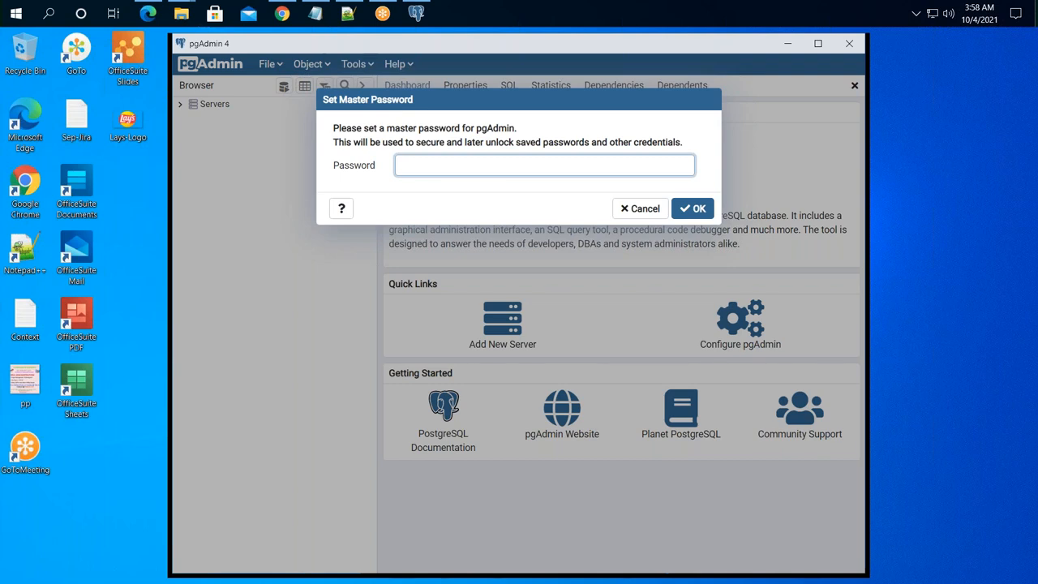
- Set a new pgAdmin master password and maximize the pgAdmin window
type("•••")
key("BackSpace")
key("BackSpace")
type("••••••••")
key("Return")
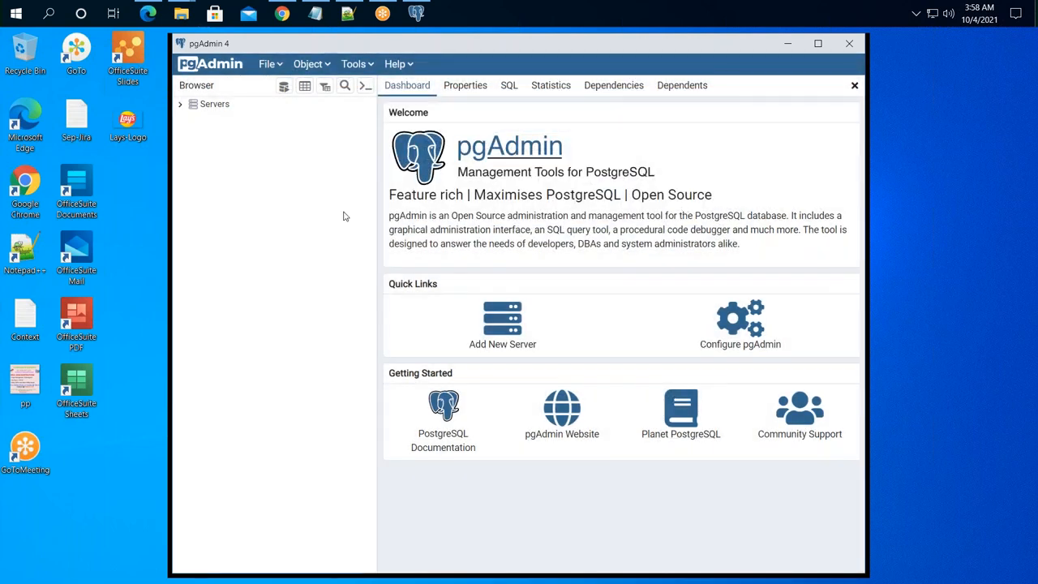
left_click(818, 44)
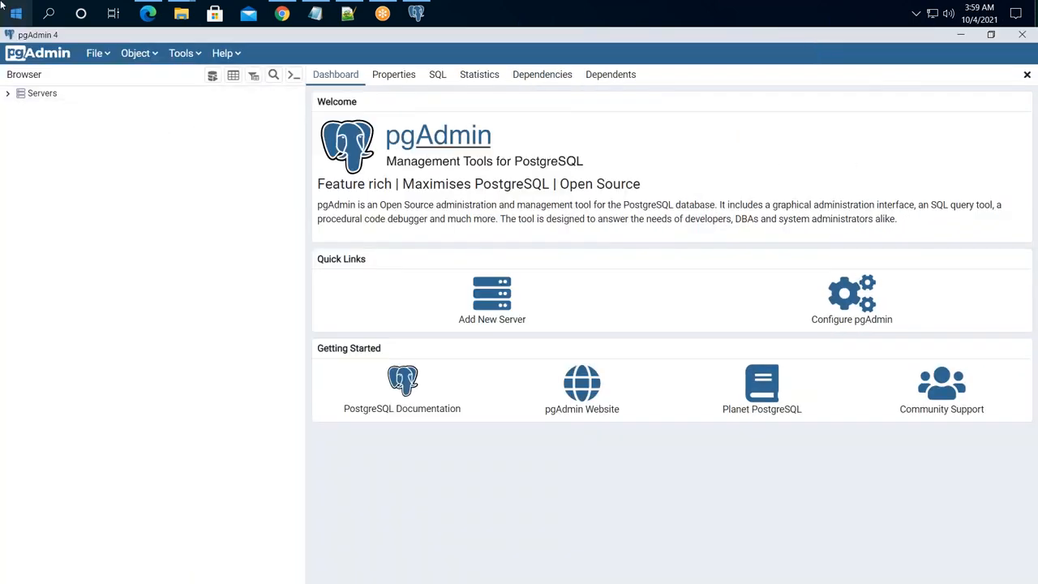
- Connect to the PostgreSQL 10 server by entering the postgres superuser's password
left_click(8, 97)
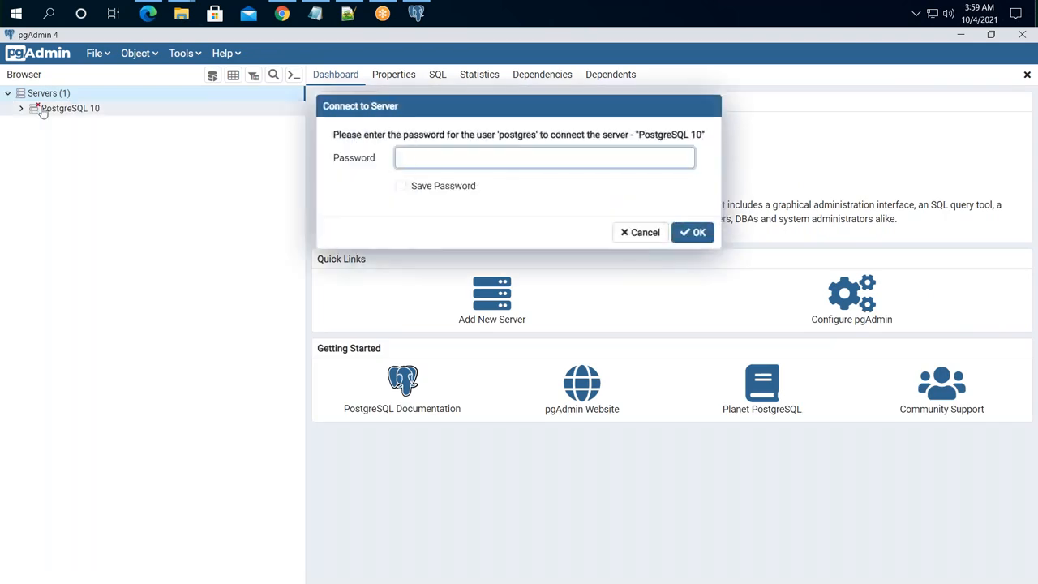
left_click(85, 114)
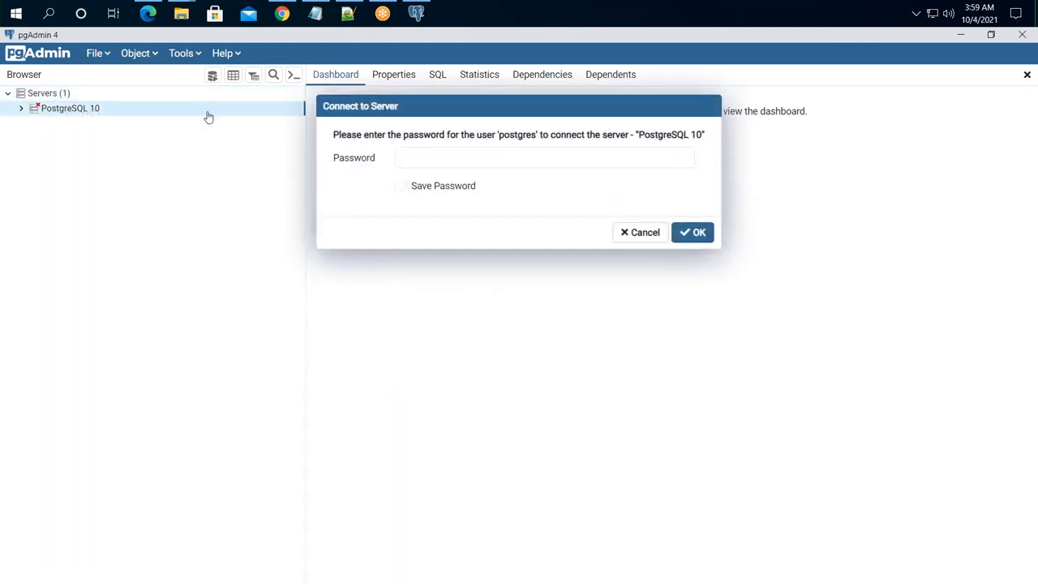
left_click(412, 160)
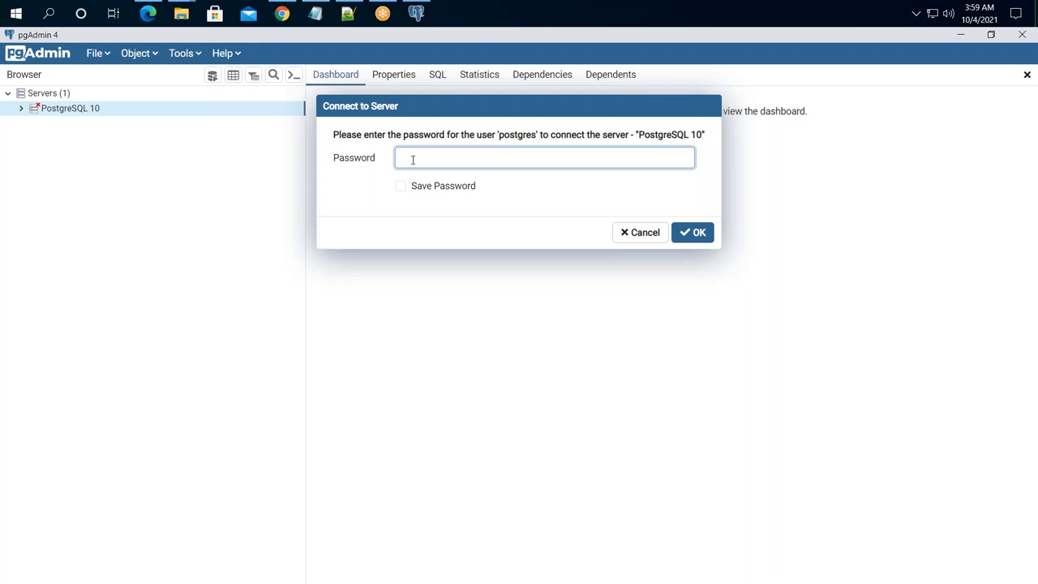
type("postgres")
key("Return")
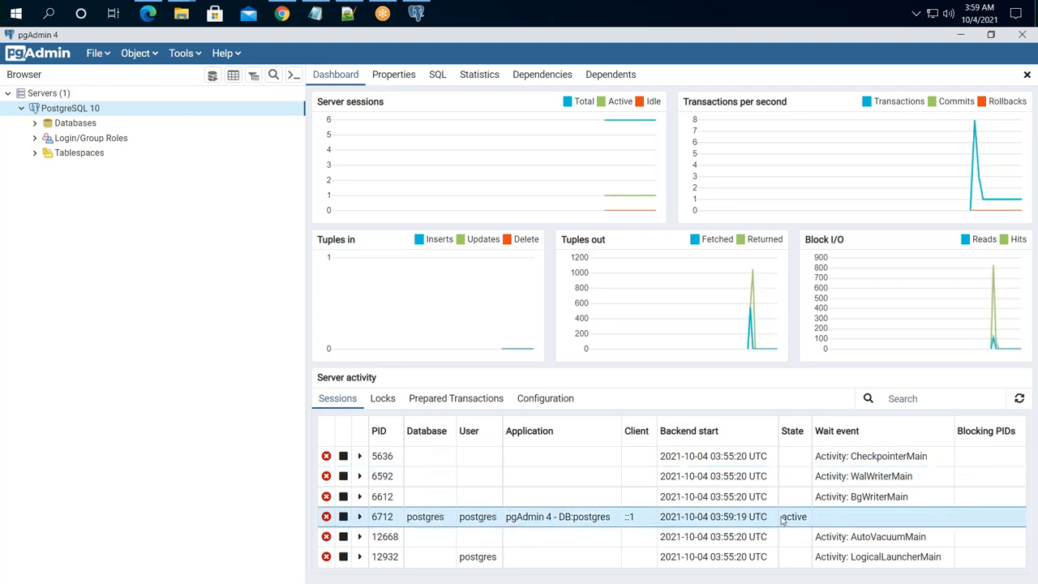
- Expand Databases > postgres > Schemas and select the PID 6712 session in Server activity
left_click(34, 124)
left_click(49, 139)
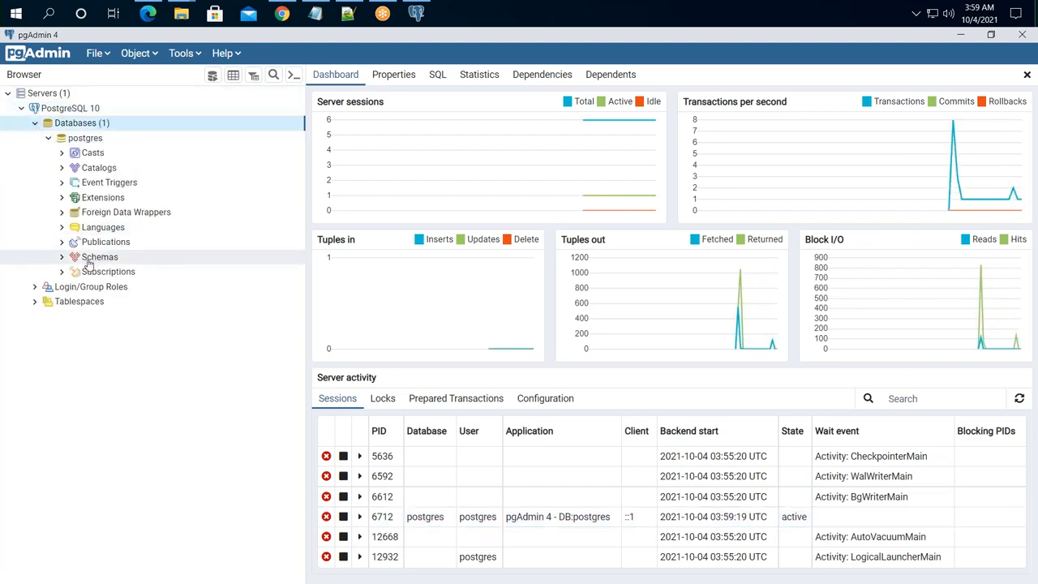
left_click(63, 257)
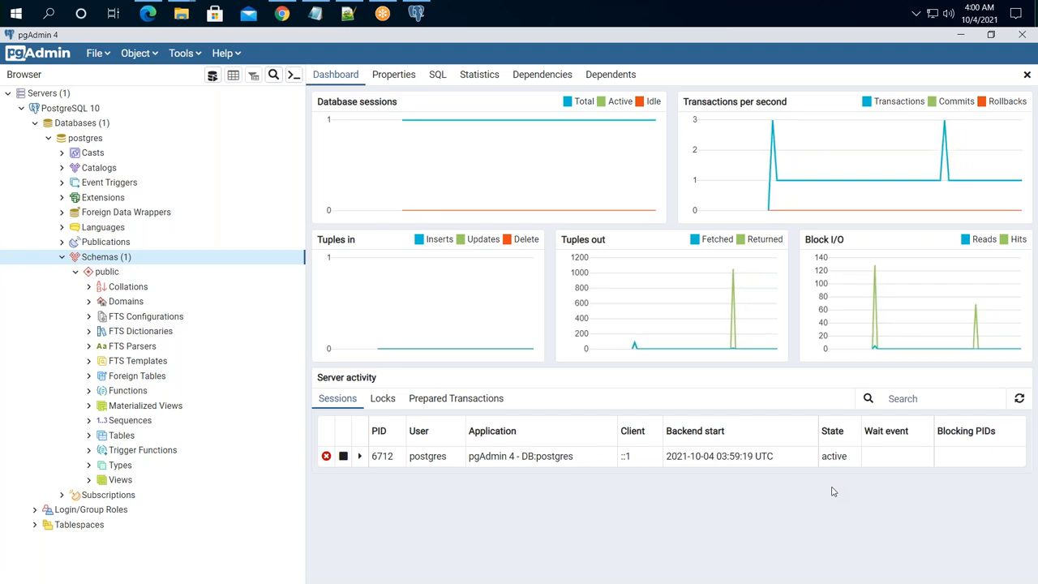
left_click(410, 462)
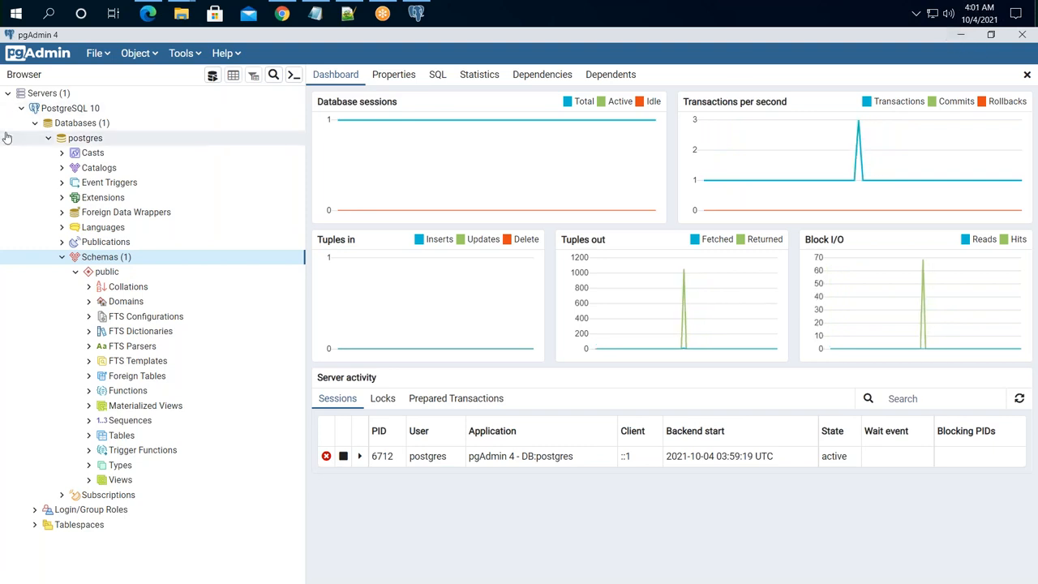
- Return to Jira's System info page in the browser and close the in-page search
key("alt+Tab")
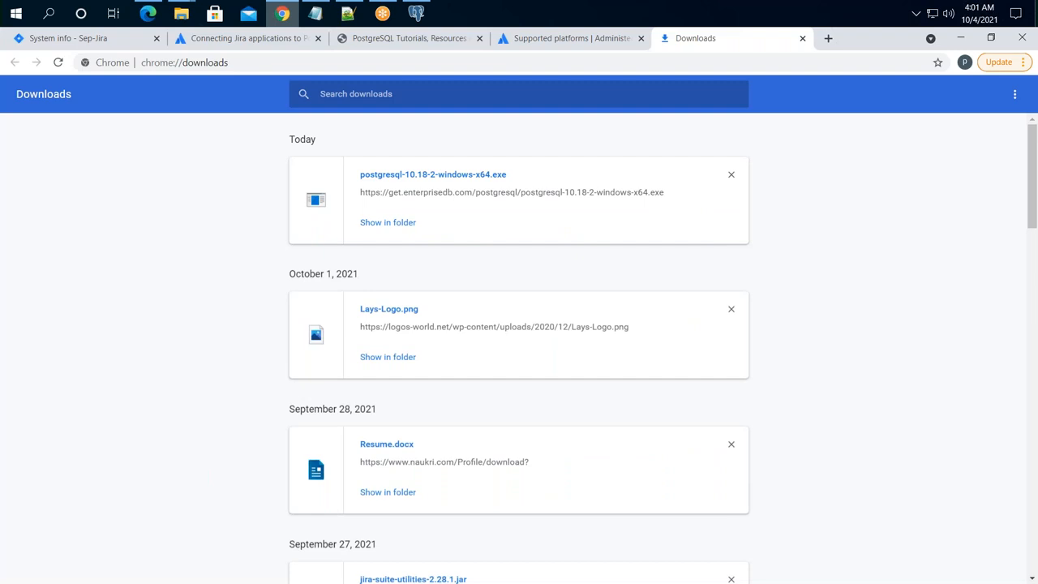
left_click(124, 42)
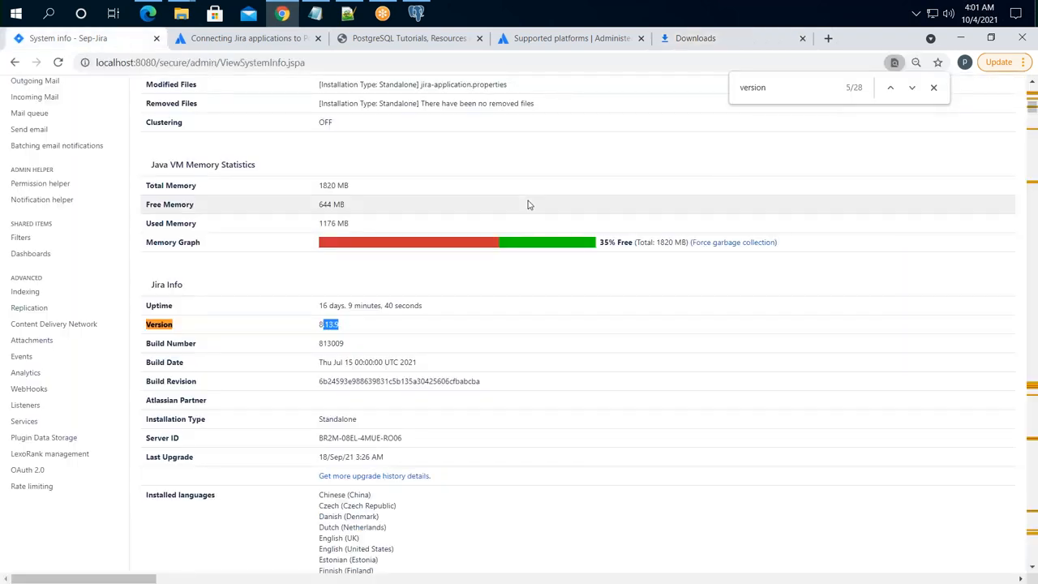
scroll(567, 324, "down", 7)
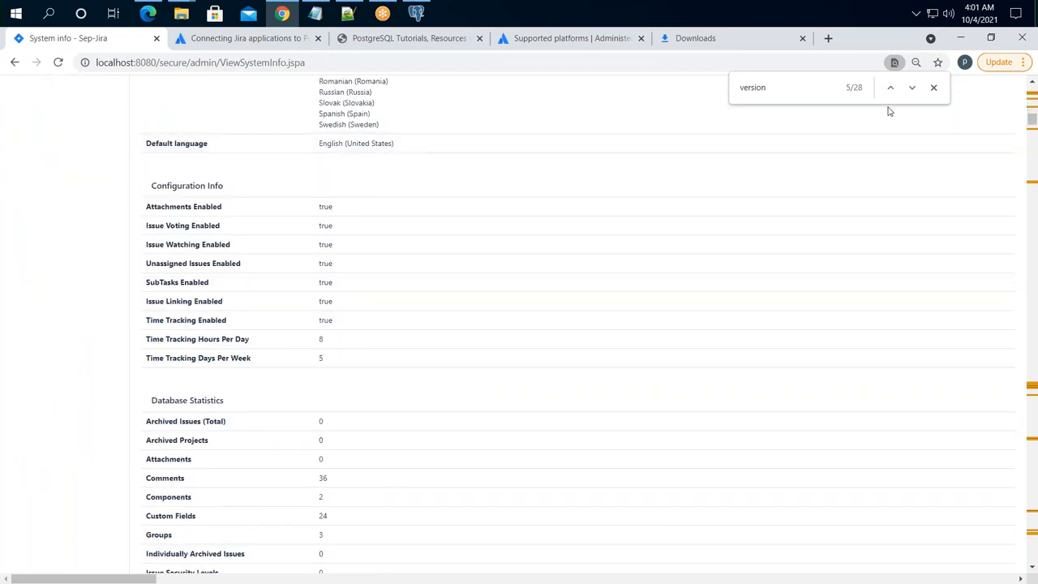
left_click(933, 88)
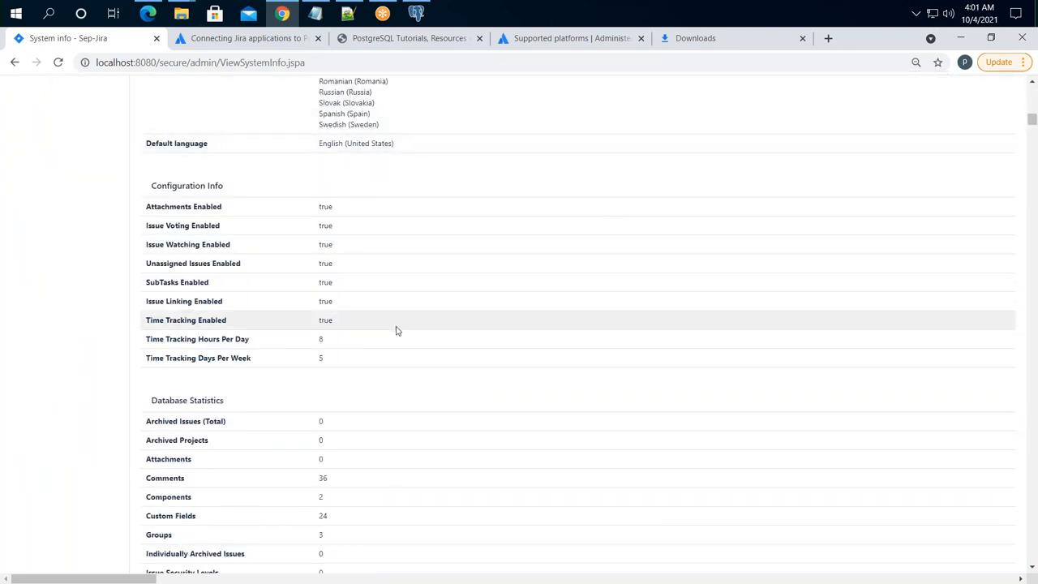
scroll(394, 329, "down", 2)
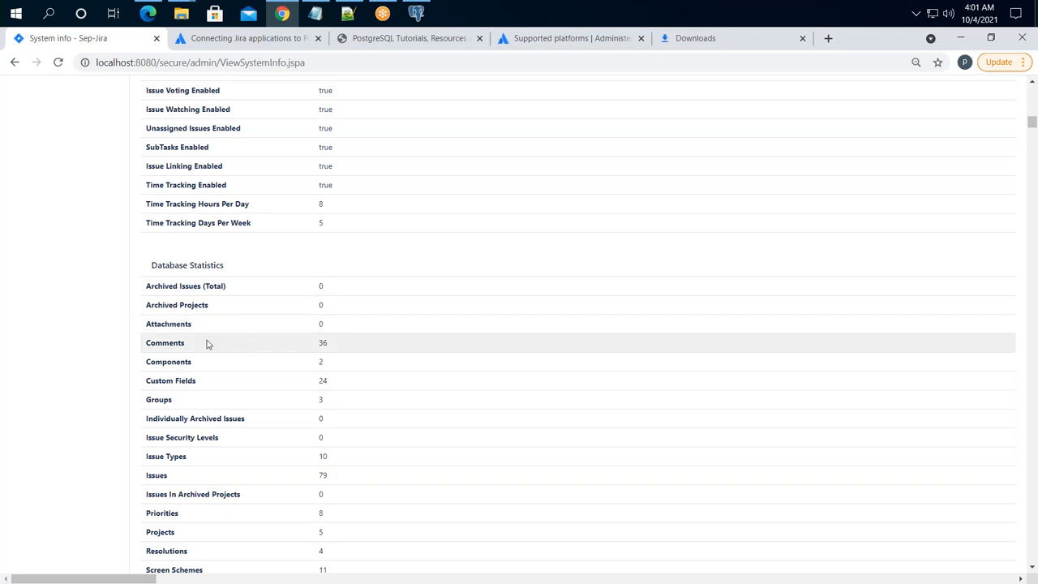
- Highlight Database Statistics rows such as Comments, Custom Fields, Issue Types and 79 Issues
left_click_drag(243, 267, 147, 270)
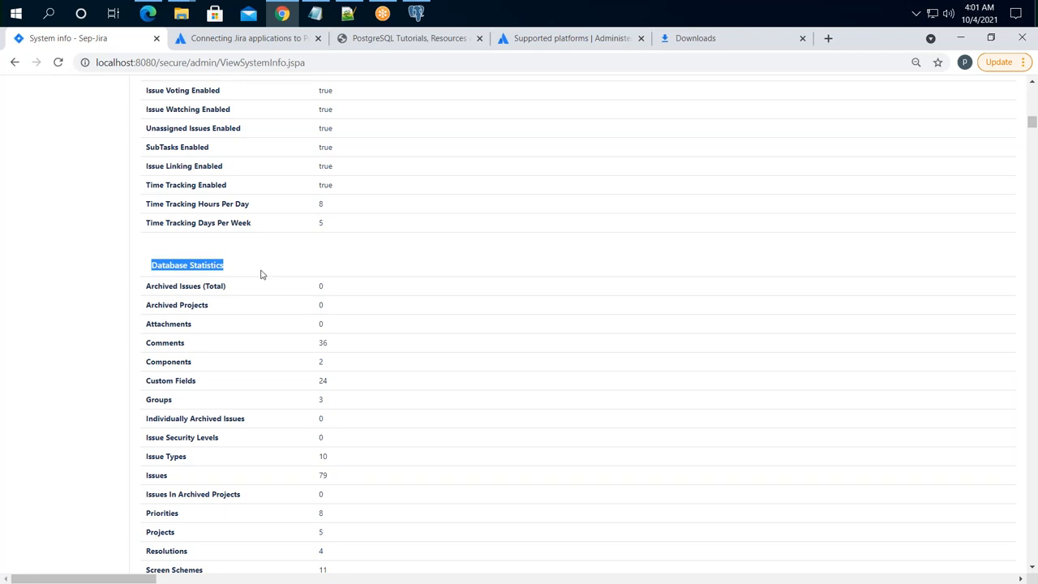
left_click_drag(192, 348, 171, 344)
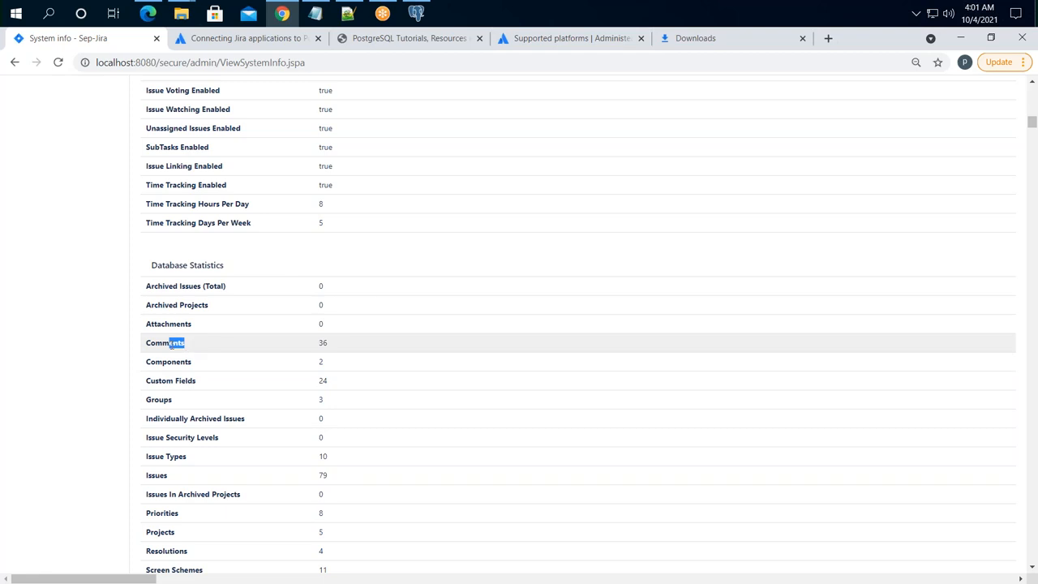
left_click_drag(243, 381, 146, 380)
scroll(266, 403, "down", 2)
left_click(189, 347)
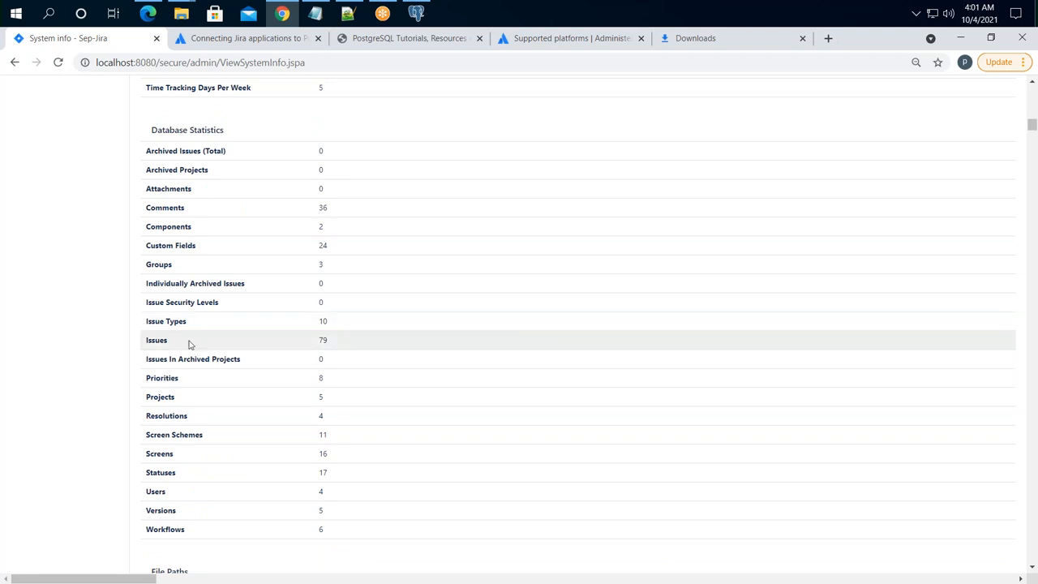
left_click_drag(354, 326, 172, 322)
left_click_drag(332, 342, 155, 342)
left_click_drag(182, 382, 146, 151)
scroll(341, 443, "down", 1)
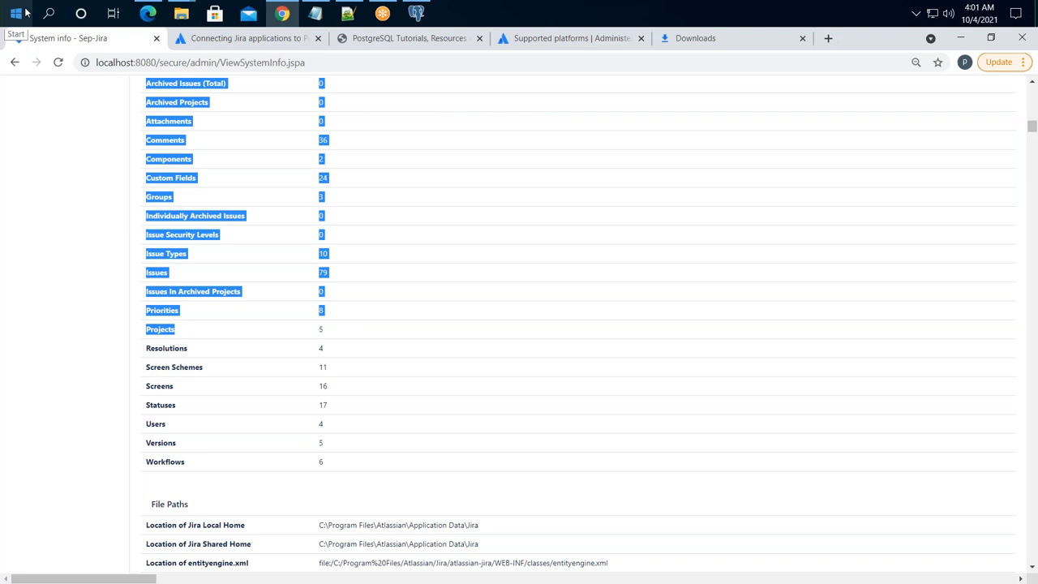
left_click(103, 341)
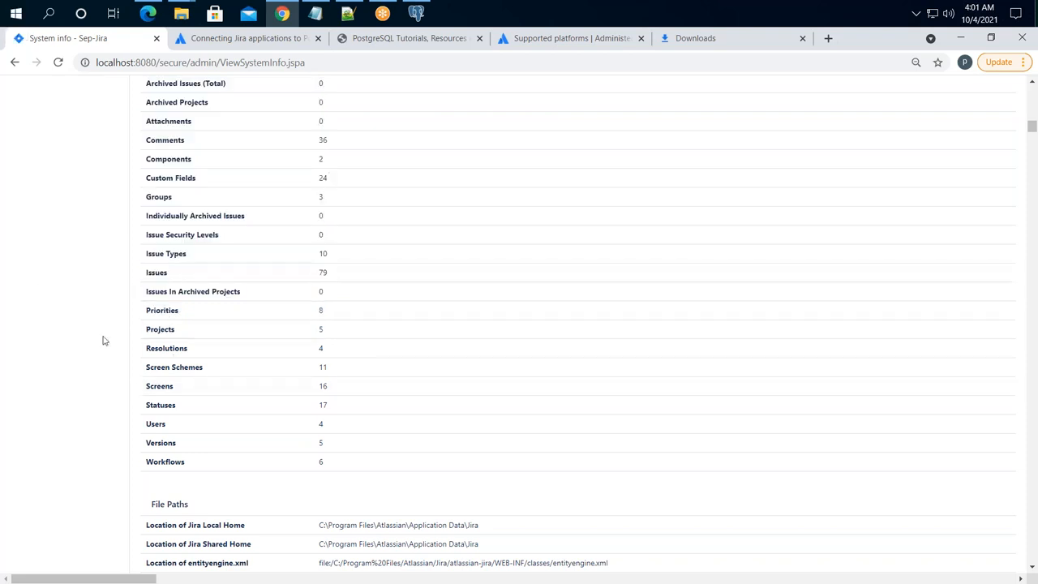
scroll(381, 179, "up", 1)
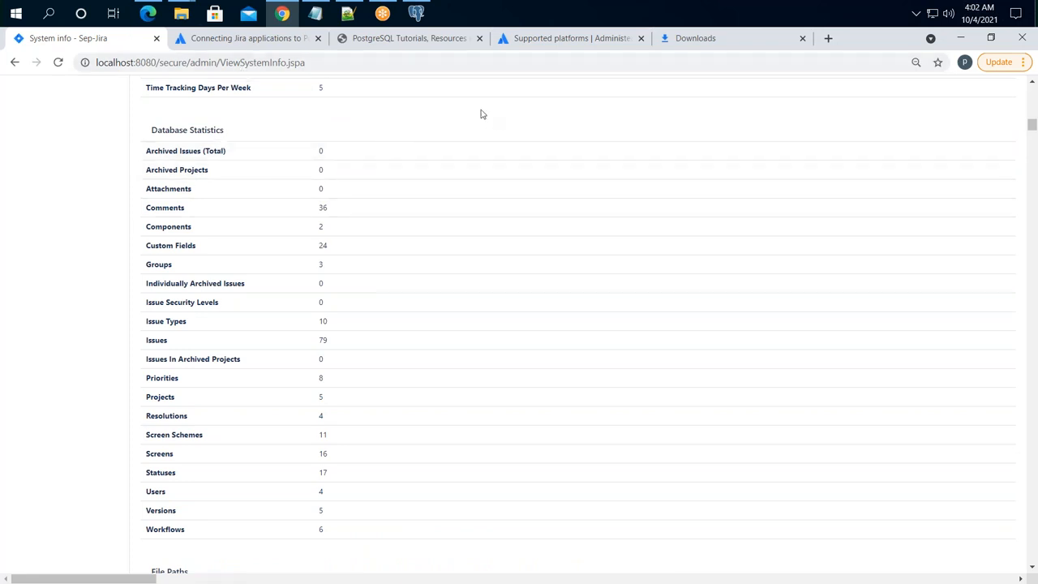
key("super")
- Open Snipping Tool, snip the Database Statistics table, and minimise the tool
type("snipp")
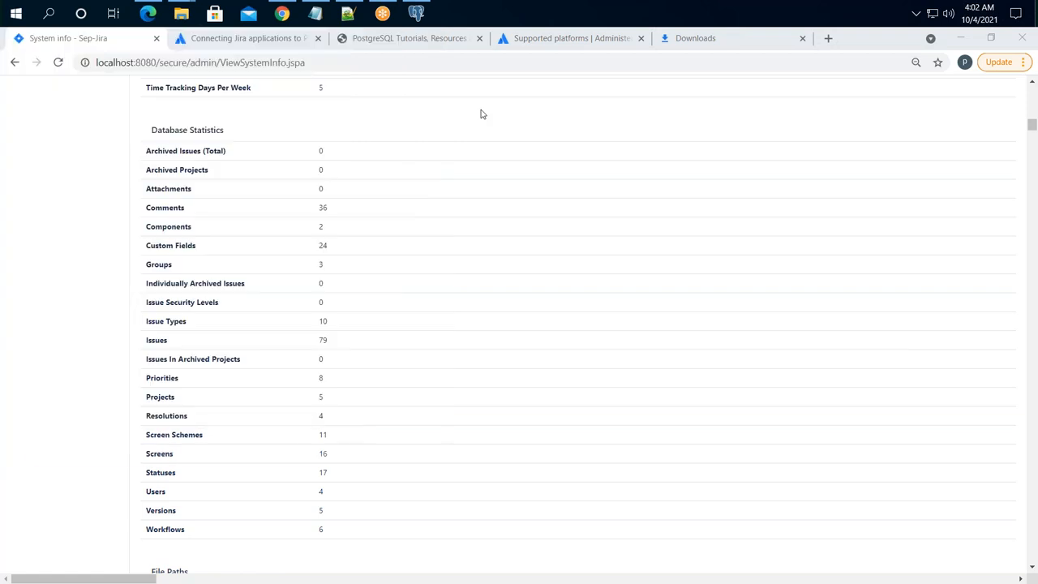
type("ing")
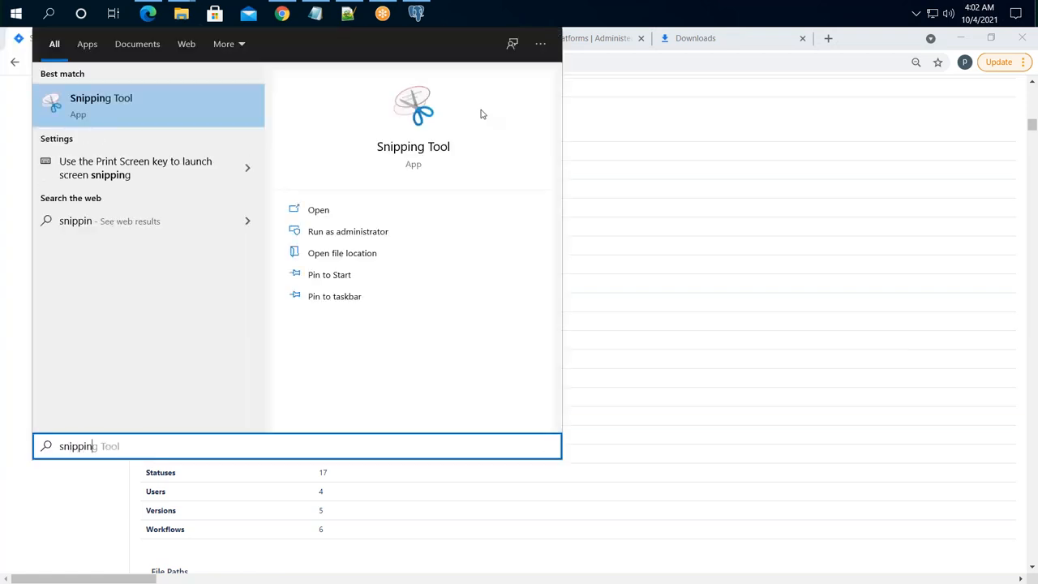
left_click(319, 211)
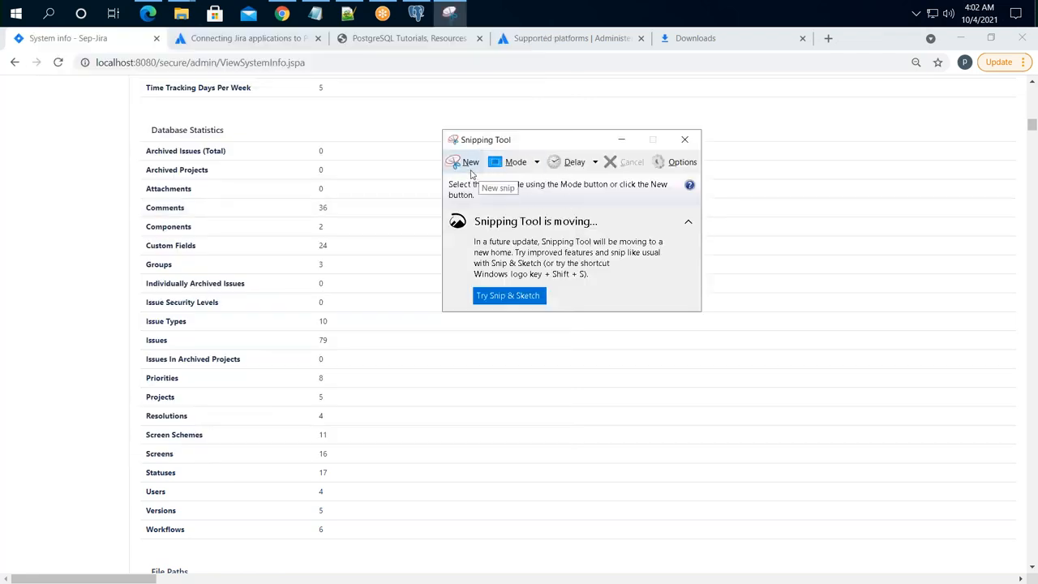
left_click(471, 165)
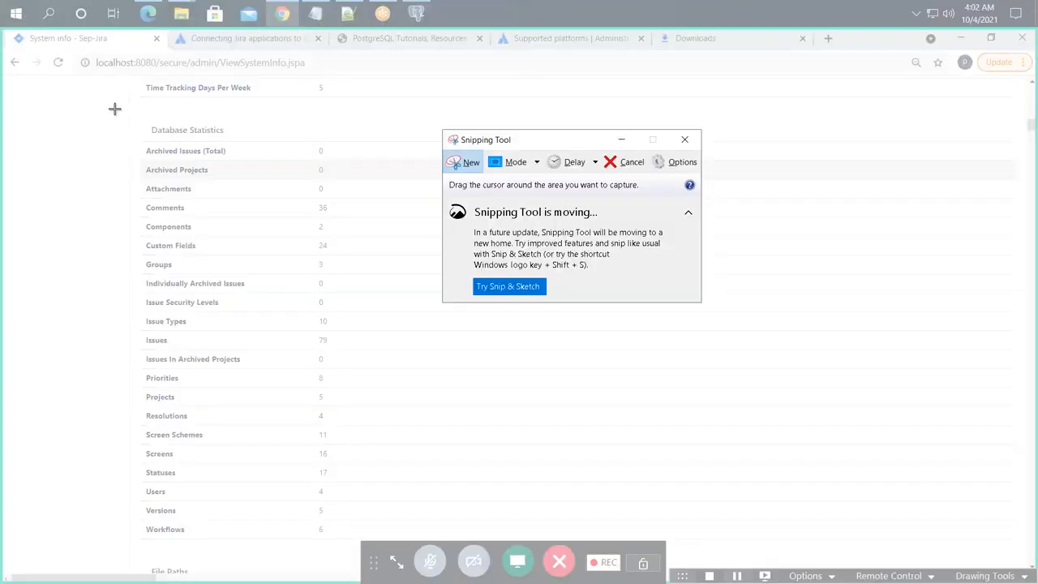
left_click_drag(114, 109, 382, 536)
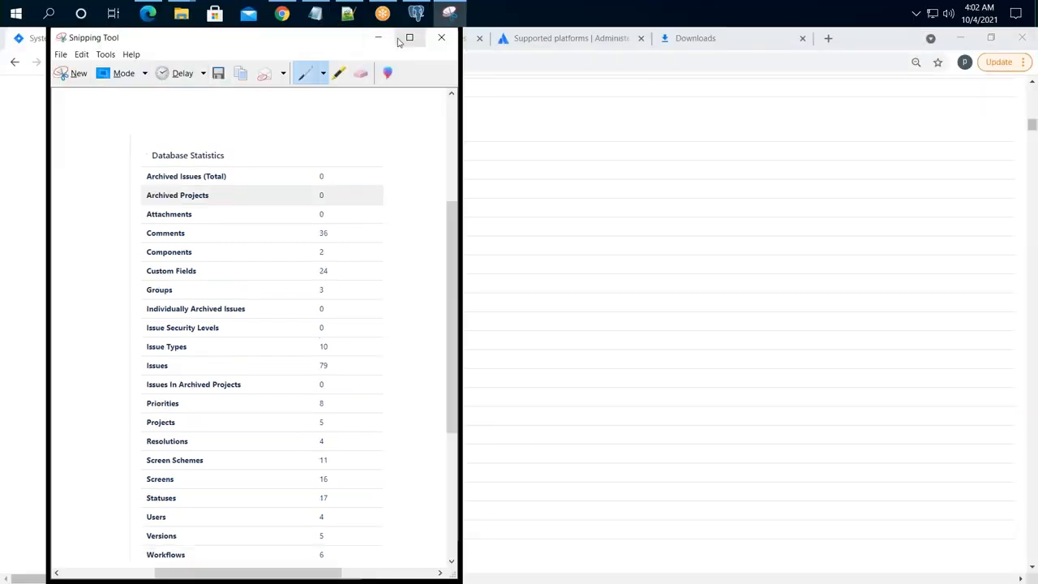
left_click(378, 39)
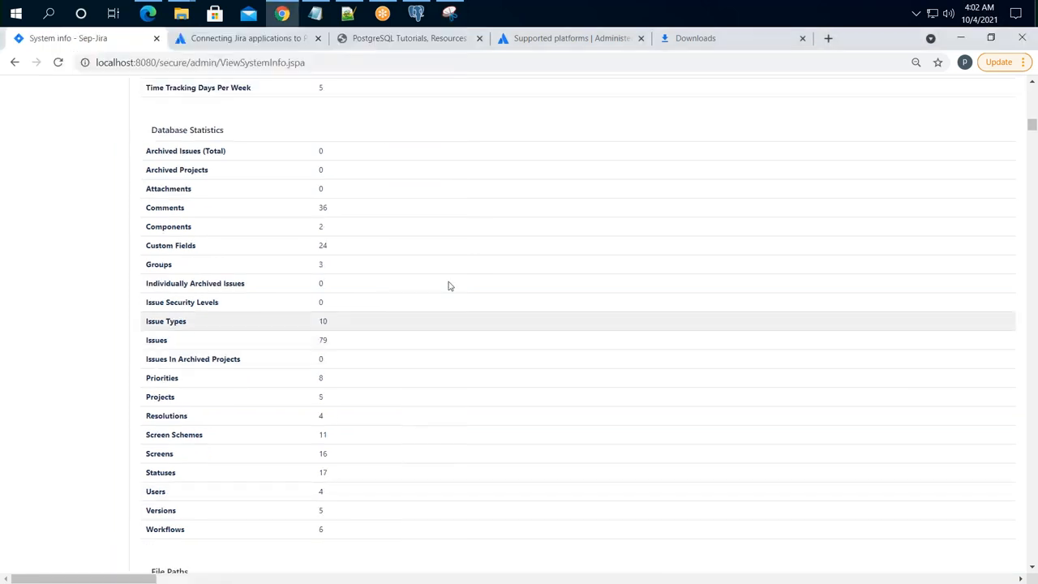
- Scroll up and choose Backup system under Import and Export in the admin sidebar
scroll(65, 210, "up", 6)
scroll(71, 254, "up", 10)
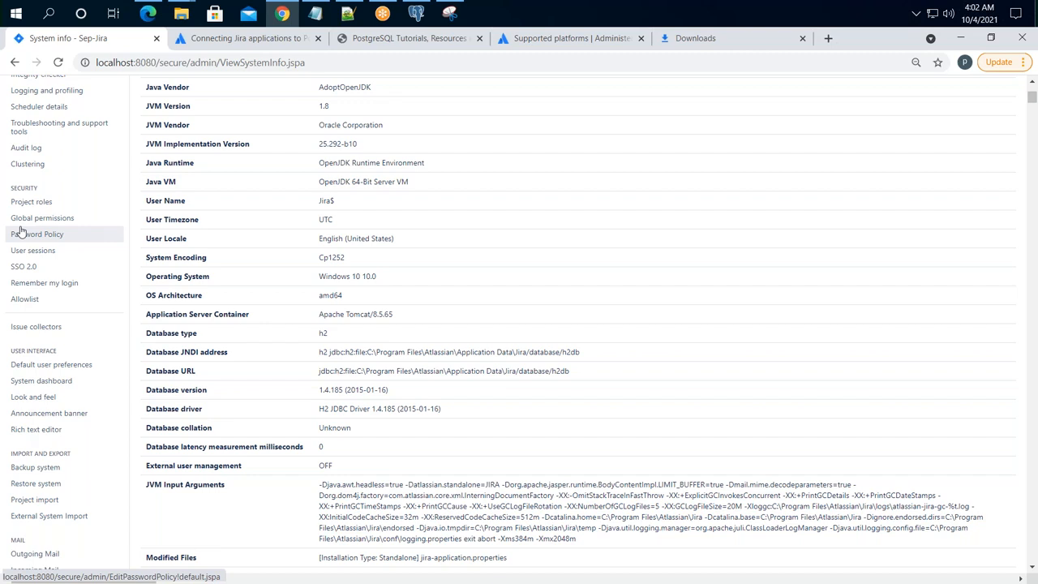
left_click(25, 469)
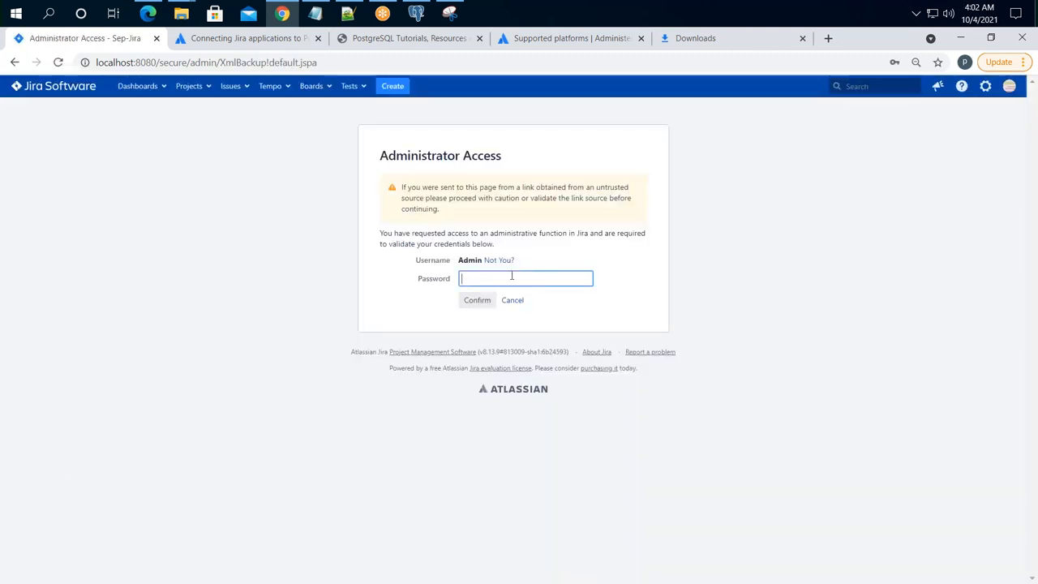
- Confirm administrator access with the saved admin password and dismiss the password warning
left_click(512, 278)
left_click(485, 304)
left_click(475, 302)
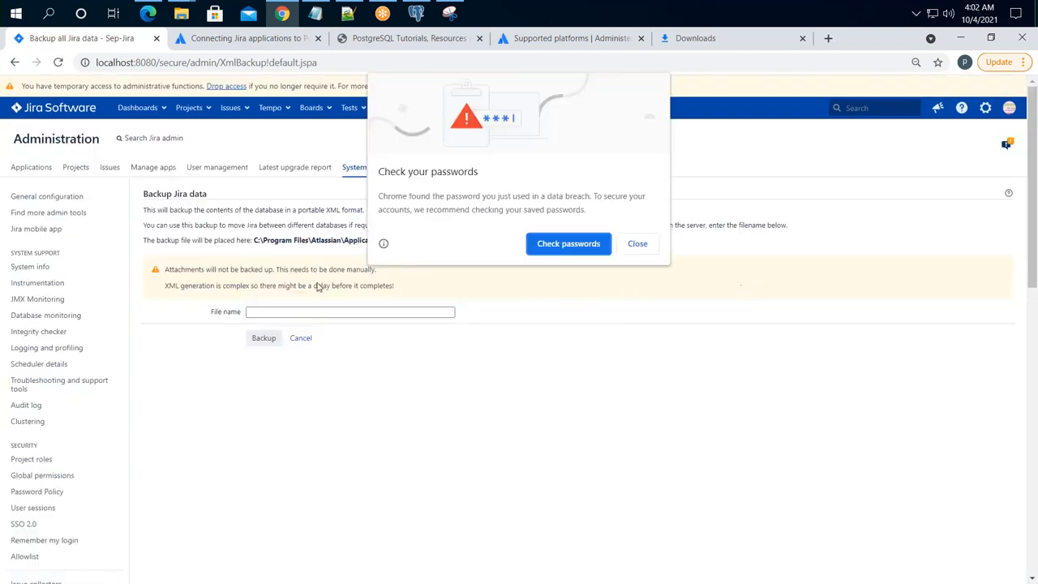
left_click(638, 244)
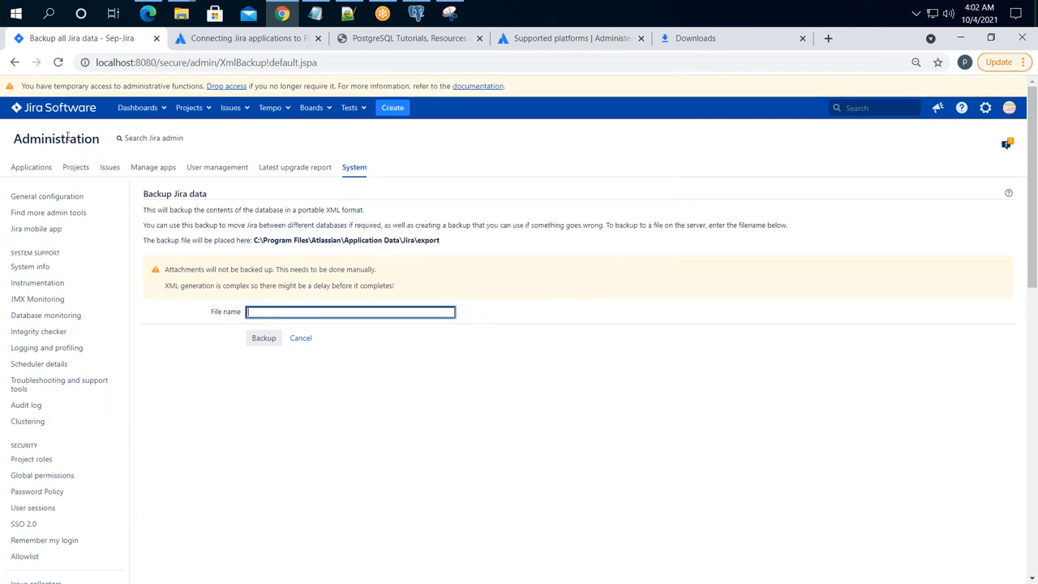
- Reopen Backup Jira data and highlight the XML backup description, export path and attachments warning
scroll(46, 299, "down", 5)
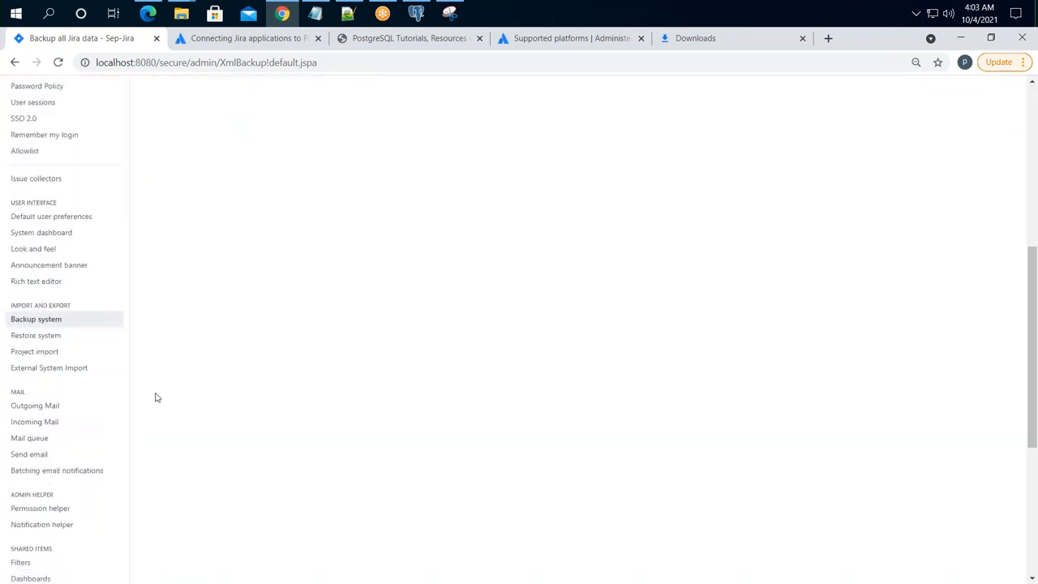
left_click(53, 320)
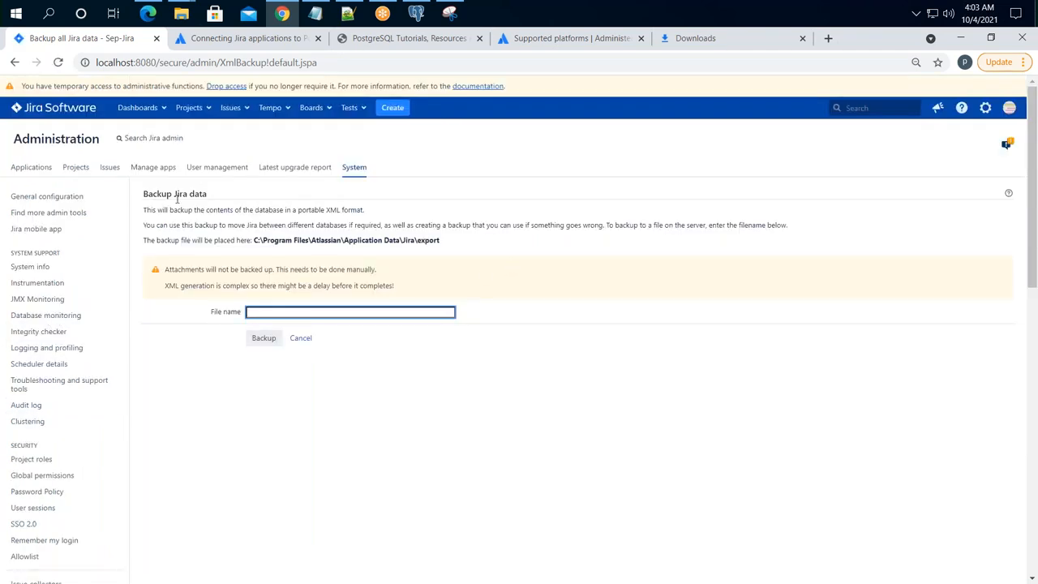
left_click_drag(156, 210, 365, 210)
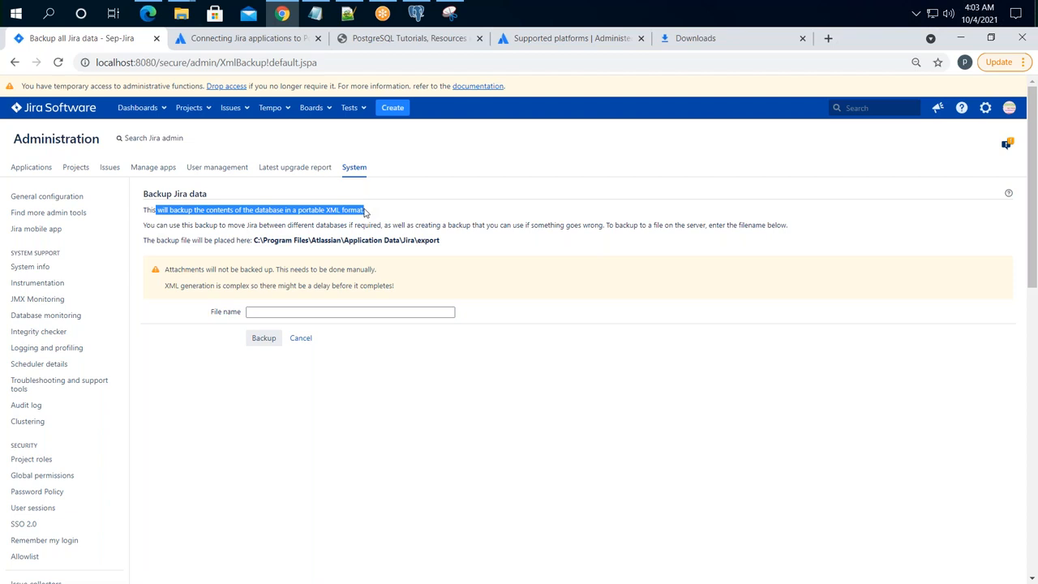
left_click_drag(455, 242, 309, 215)
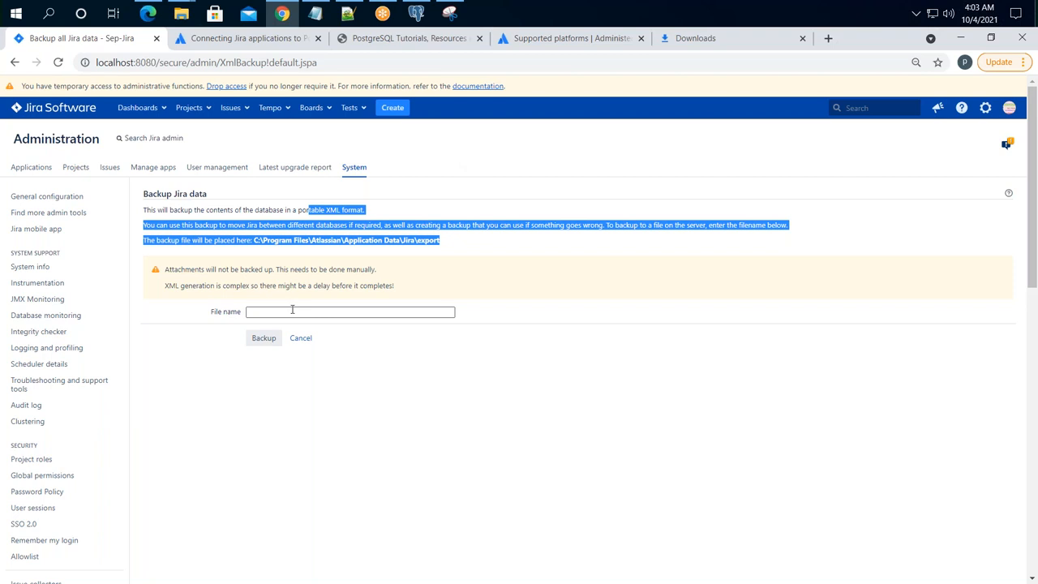
left_click(292, 310)
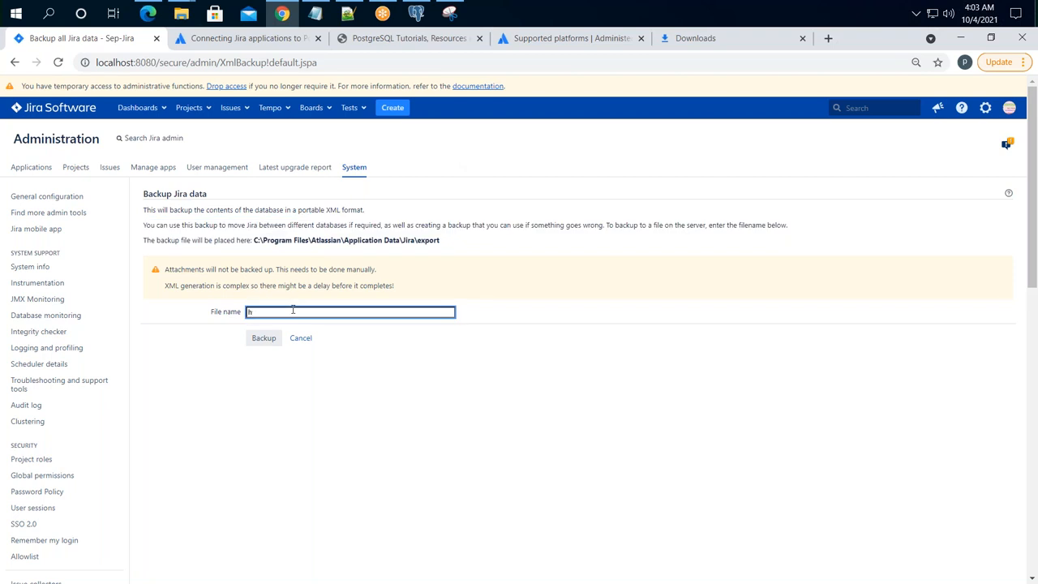
left_click_drag(484, 254, 261, 240)
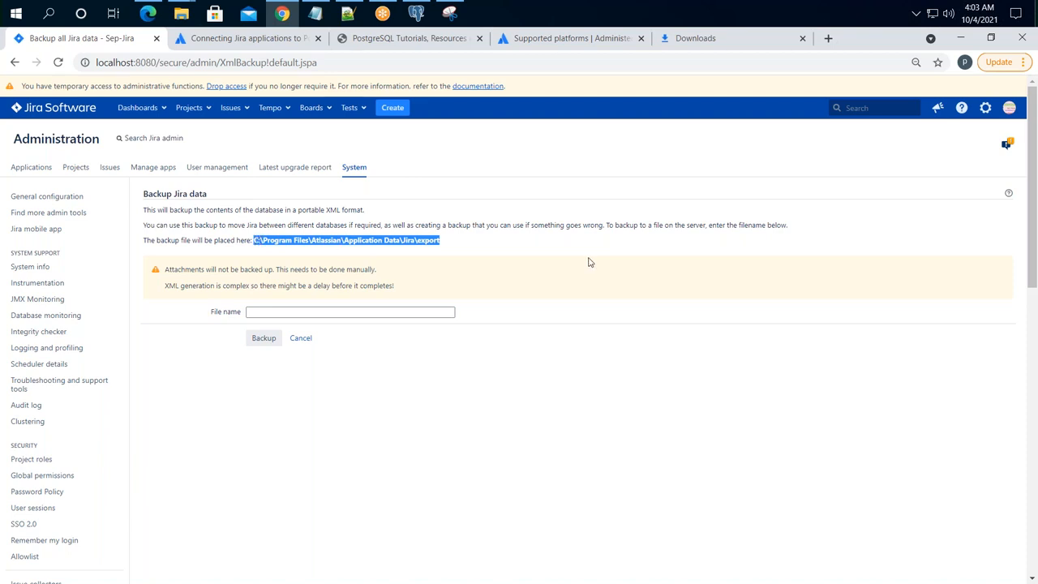
left_click(494, 255)
left_click(183, 15)
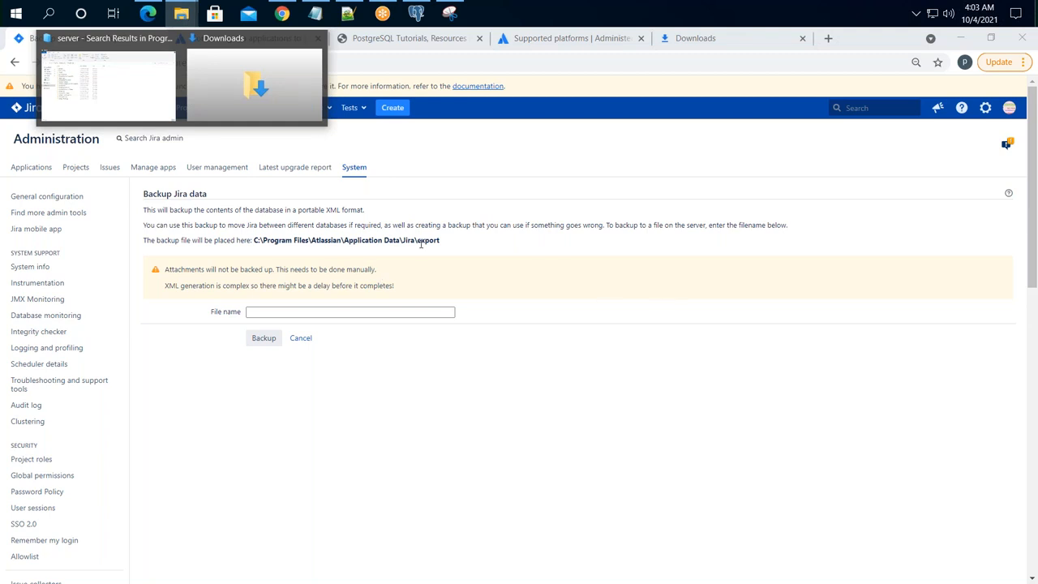
- Browse This PC to C:\Program Files\Atlassian\Application Data\Jira\export in File Explorer
left_click(139, 85)
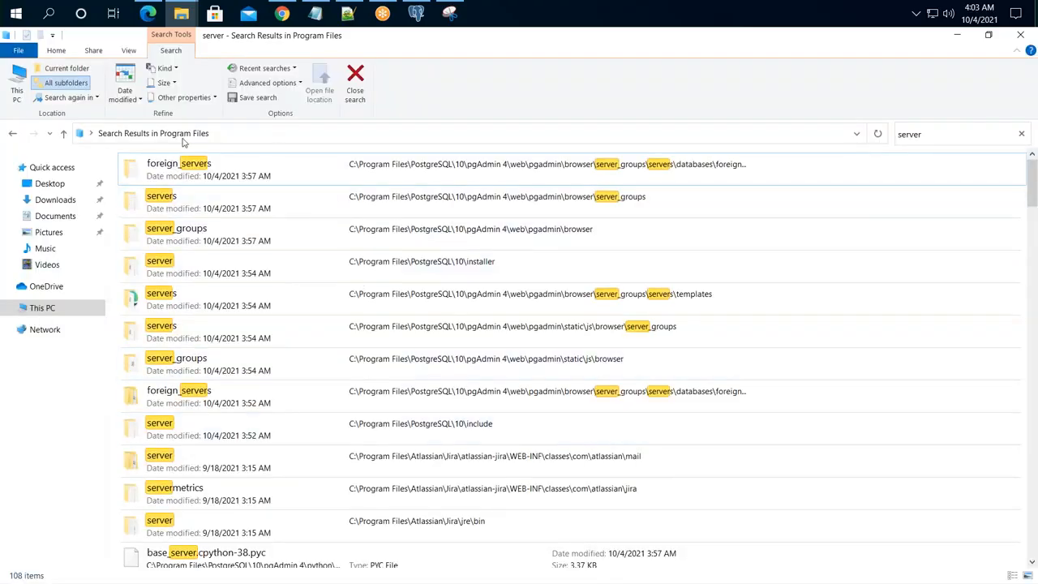
left_click(43, 309)
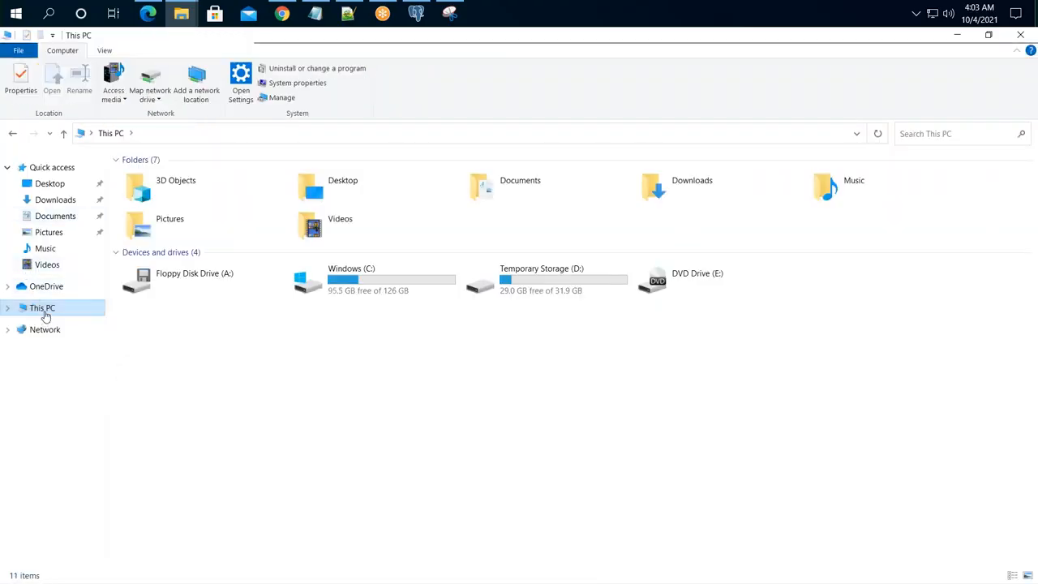
double_click(389, 301)
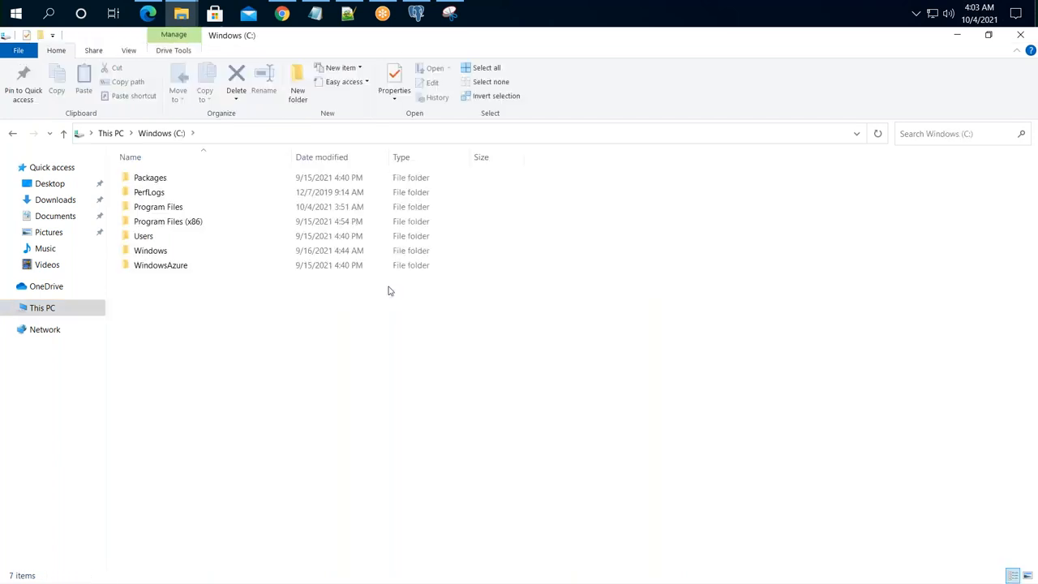
left_click(150, 209)
double_click(150, 208)
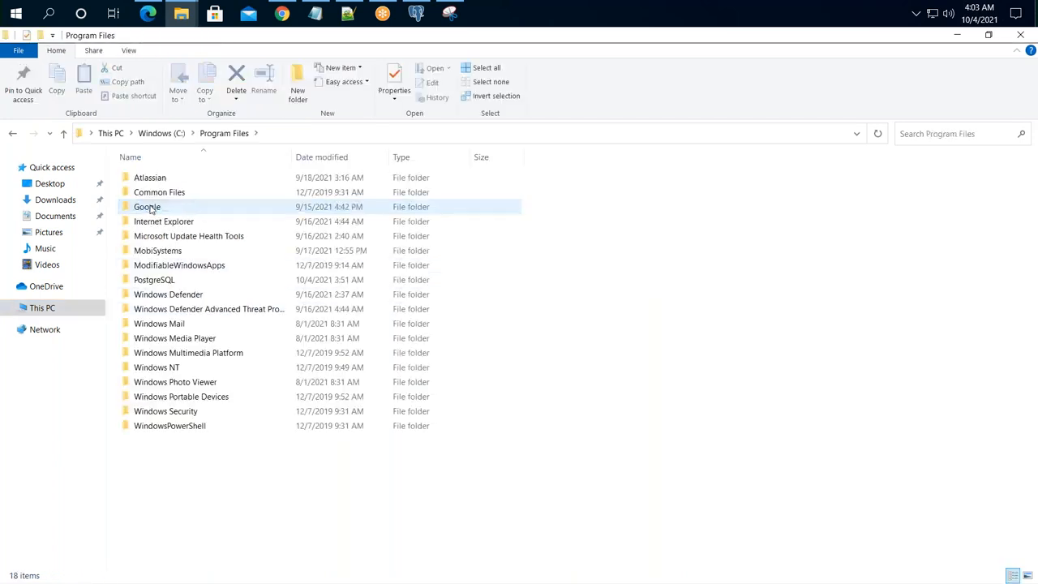
left_click(146, 179)
double_click(146, 180)
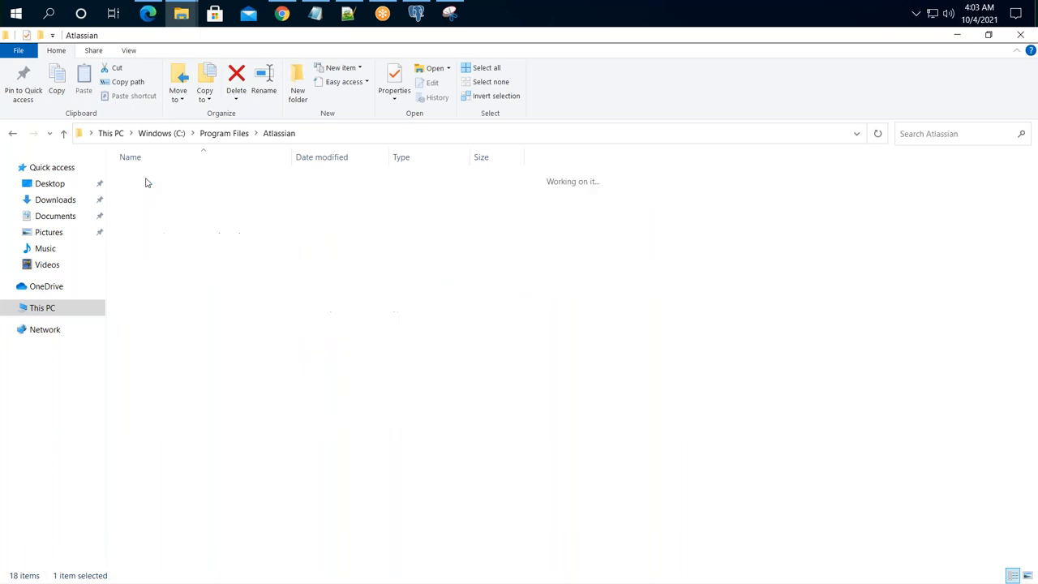
double_click(159, 183)
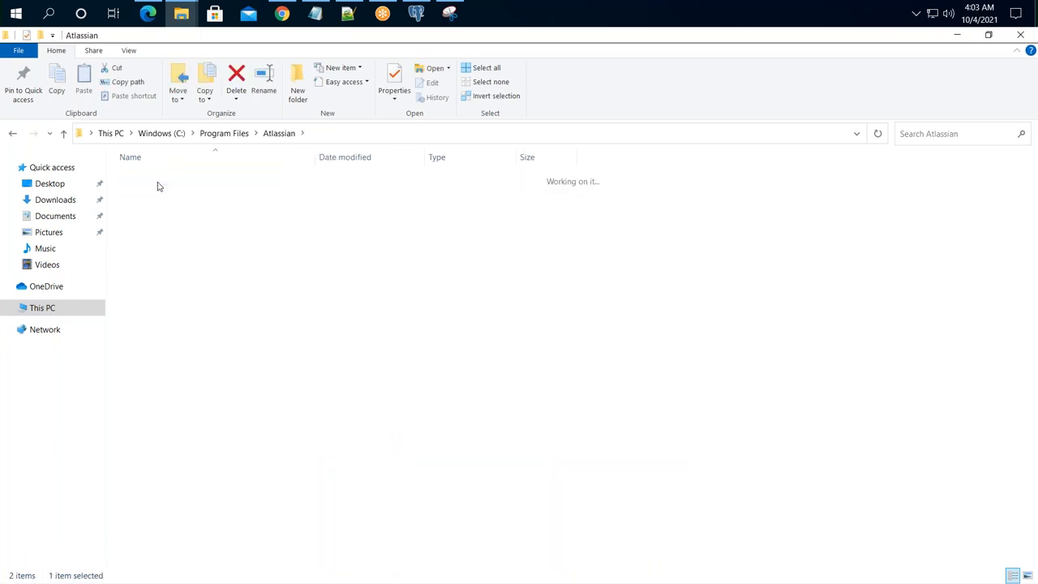
double_click(158, 181)
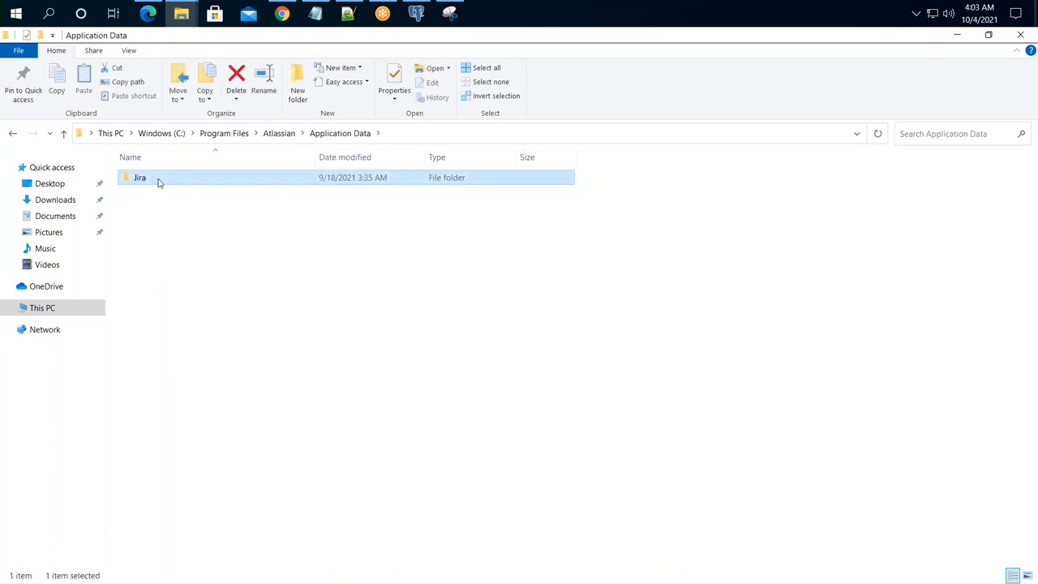
double_click(145, 250)
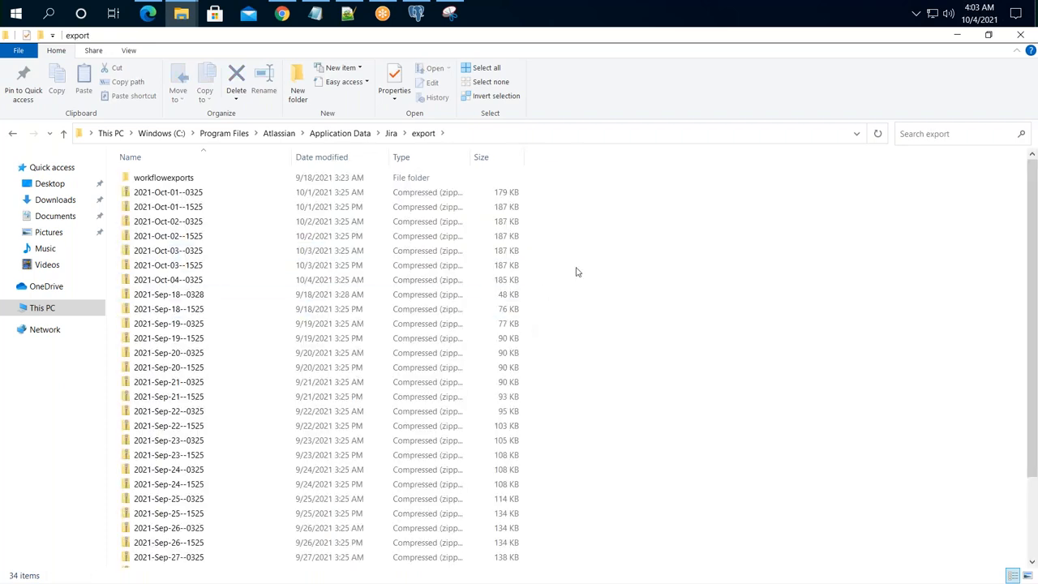
scroll(631, 246, "down", 3)
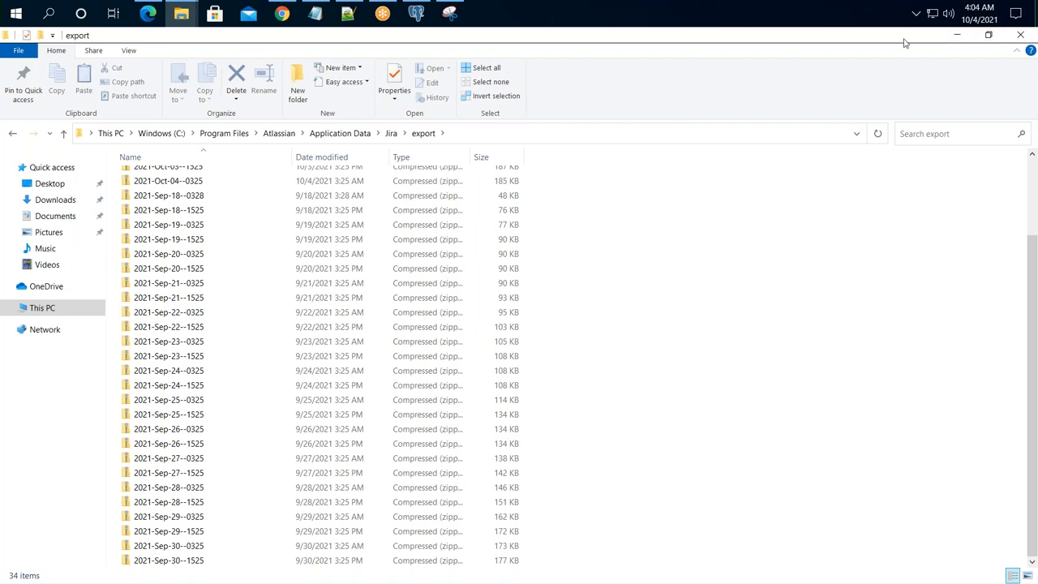
- Close the search and delete all 34 old backup zips and workflowexports from the export folder
left_click_drag(907, 47, 942, 111)
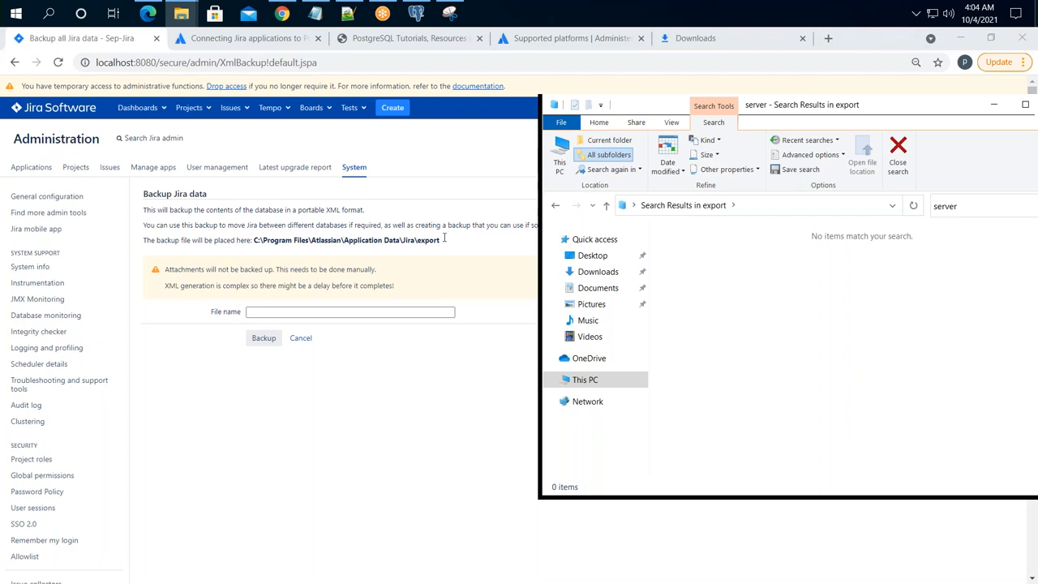
left_click(1025, 104)
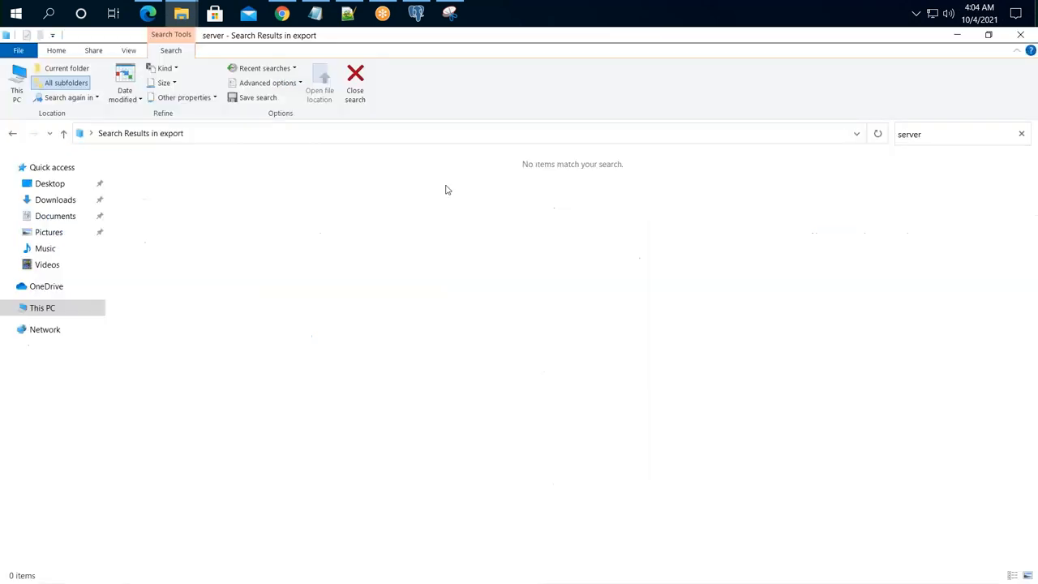
left_click(273, 138)
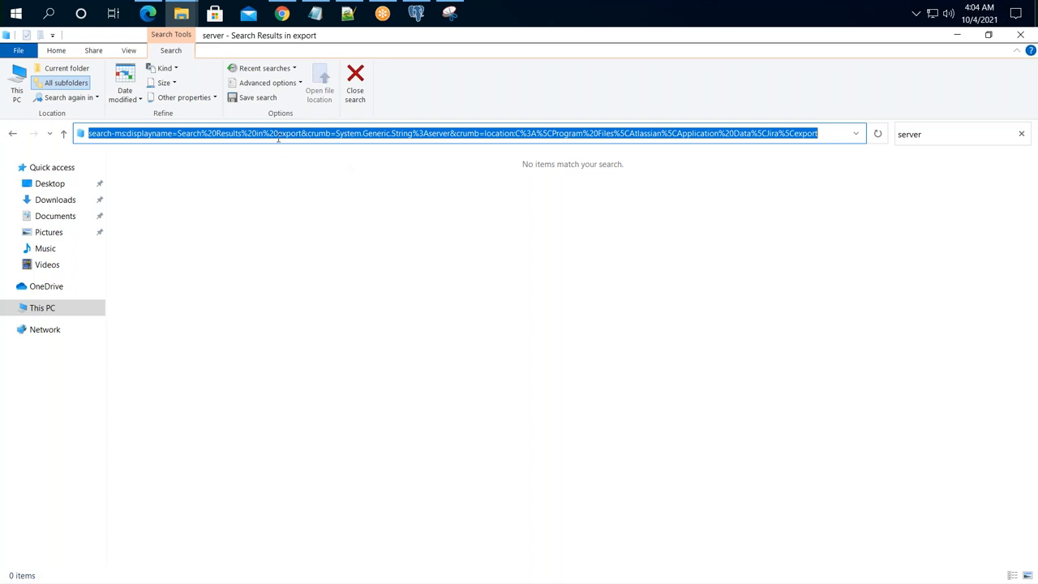
left_click(499, 133)
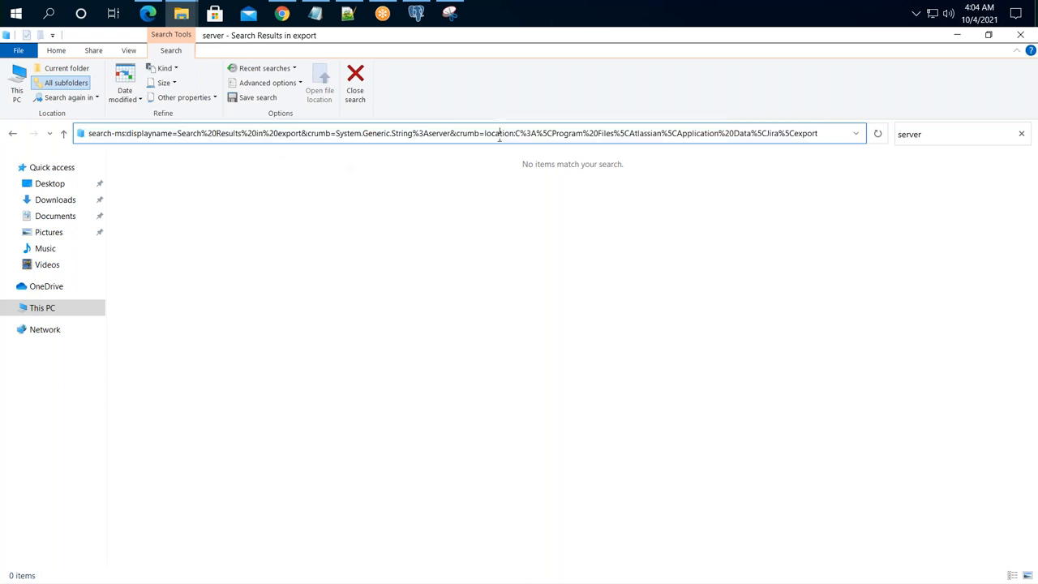
left_click(80, 83)
left_click(355, 85)
left_click(528, 136)
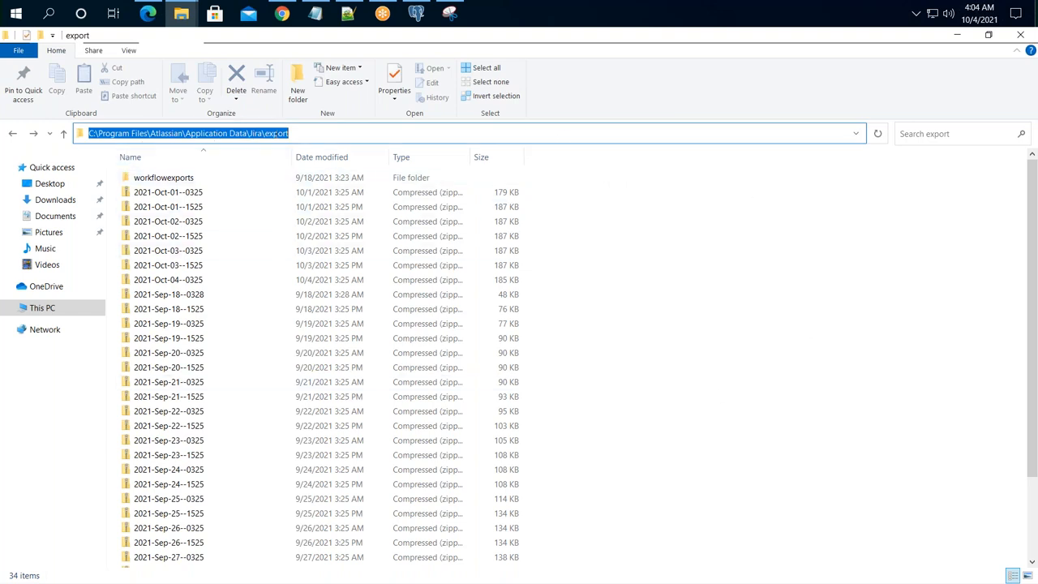
left_click(702, 325)
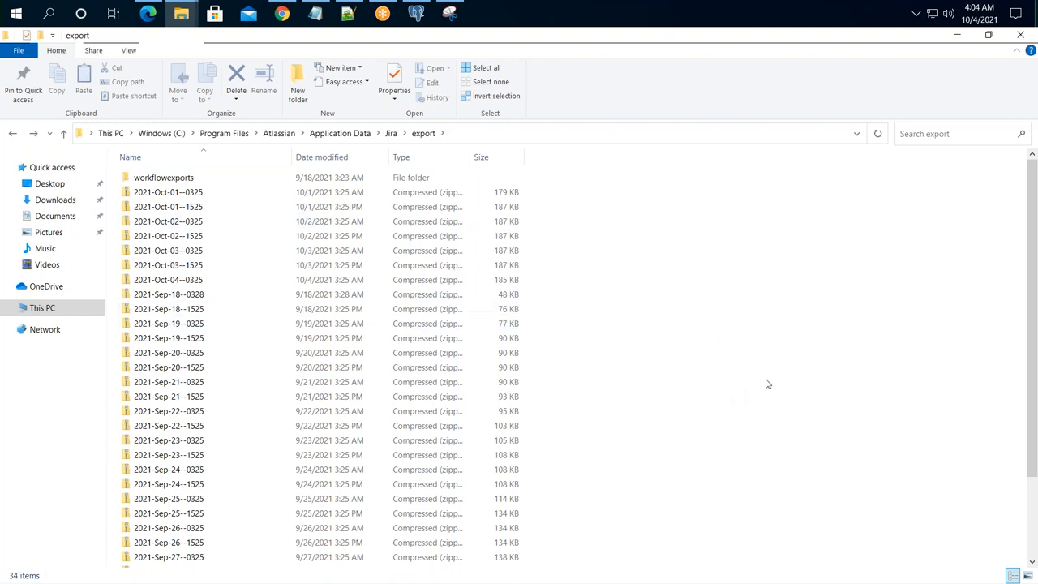
key("ctrl+a")
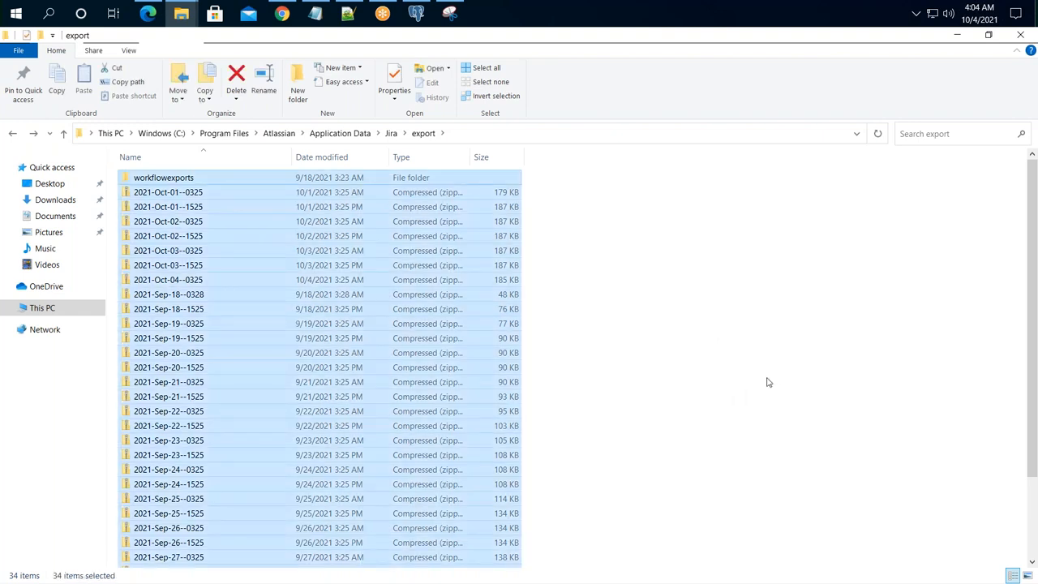
key("Delete")
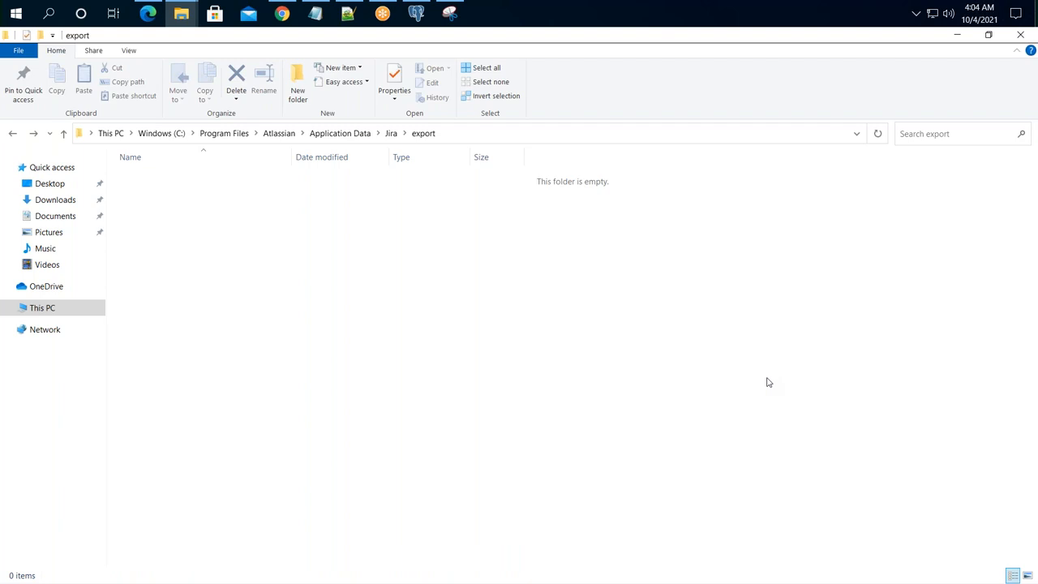
left_click(283, 14)
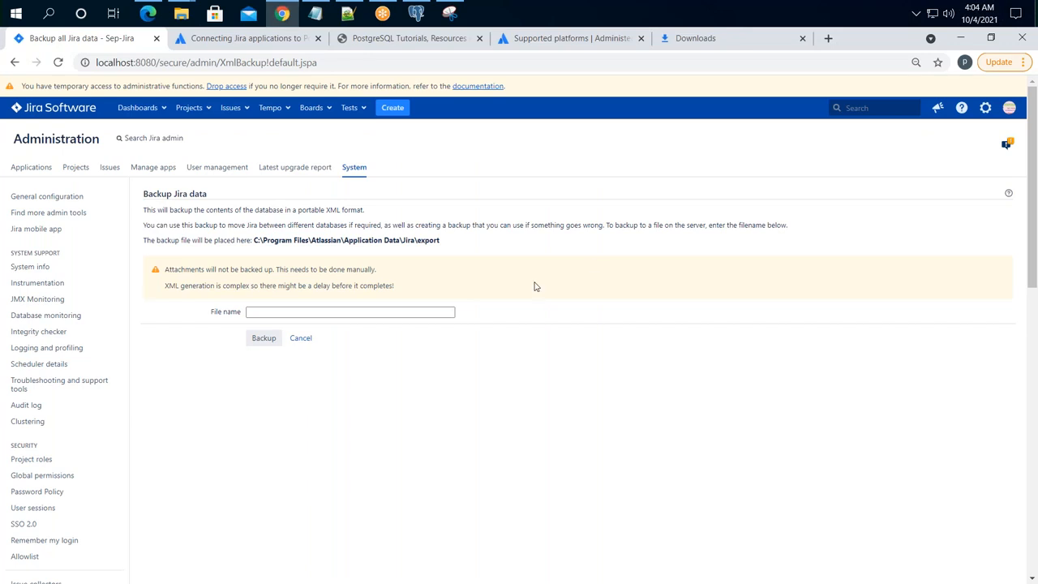
- Export the XML backup as 'H2 to Postgres DB' and highlight the resulting export path
left_click(322, 312)
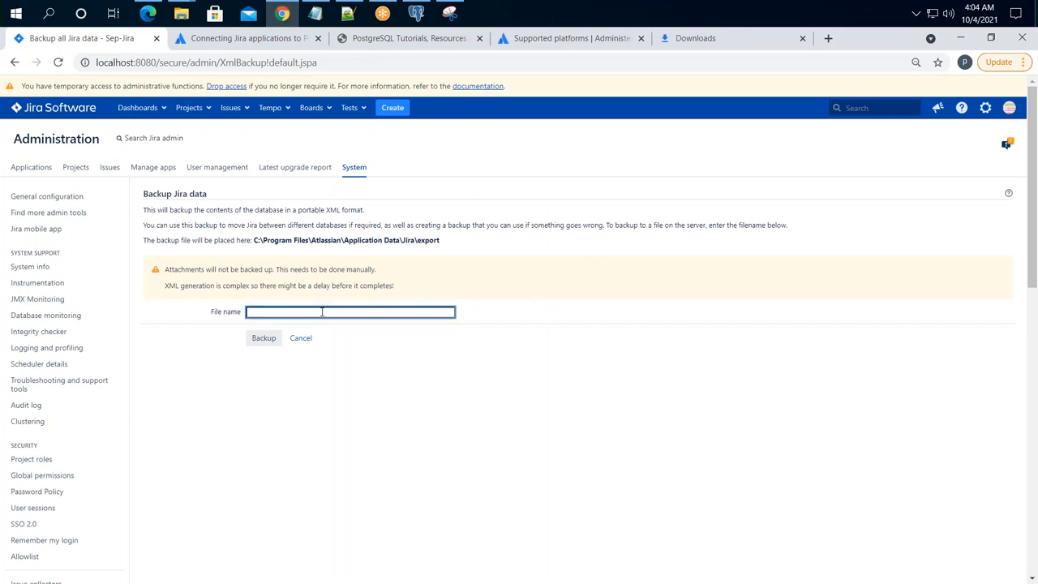
type("H2 to Postgre")
type("s DB")
key("Return")
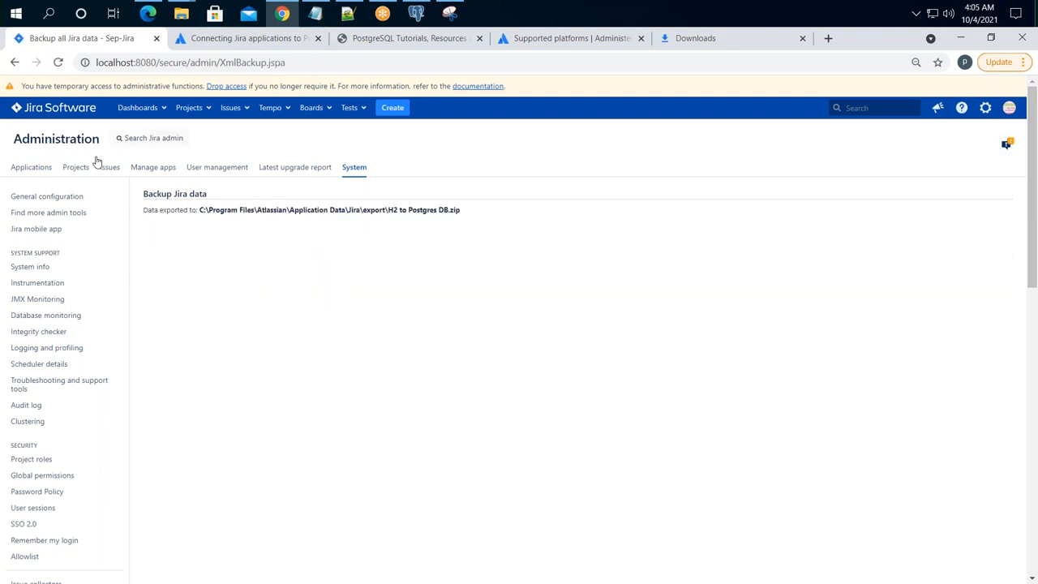
left_click_drag(202, 210, 497, 215)
left_click(450, 236)
double_click(364, 210)
left_click(182, 15)
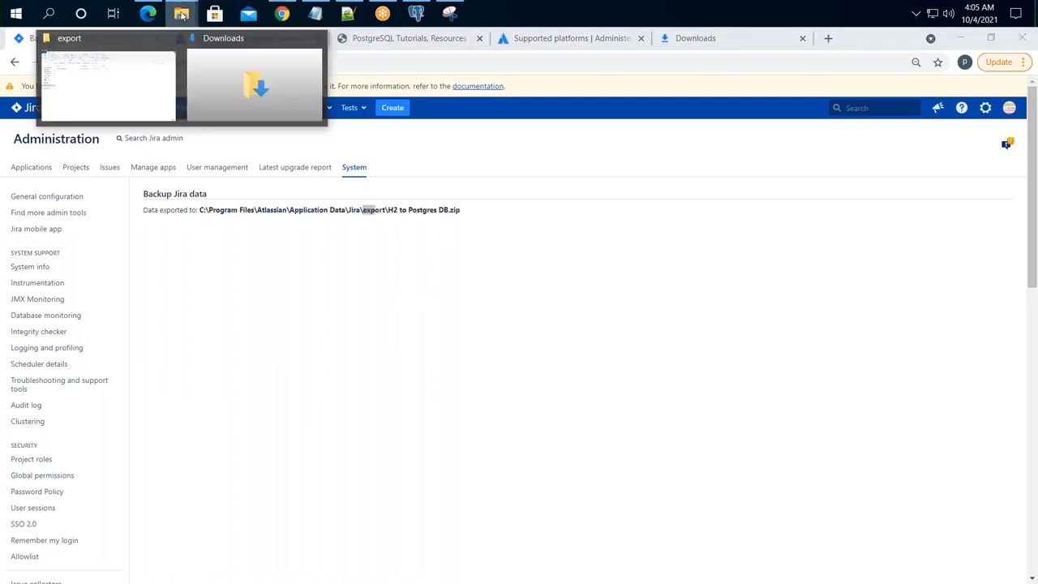
- Copy the H2 to Postgres DB zip from the export folder
left_click(125, 68)
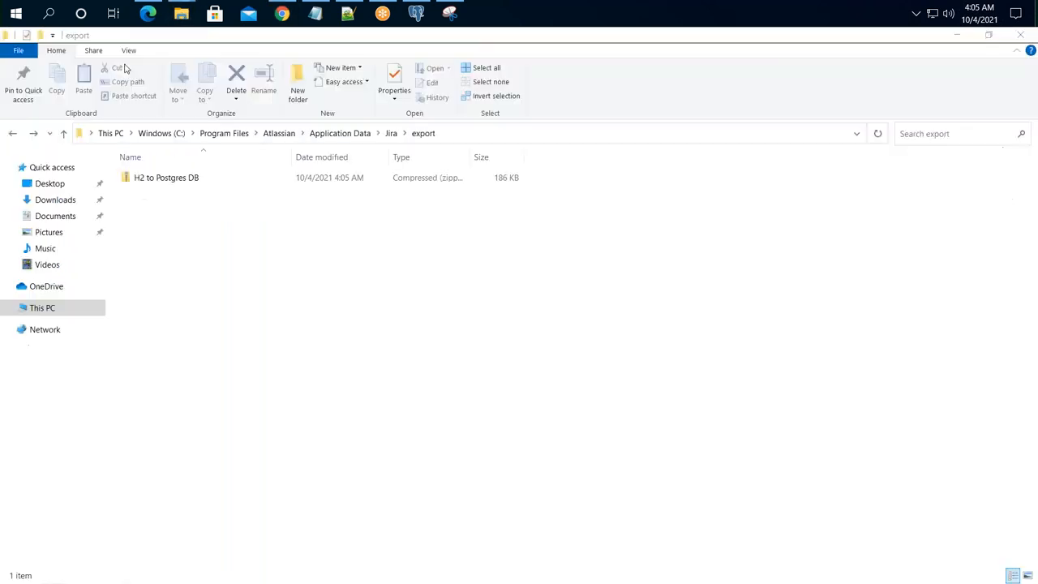
left_click(164, 180)
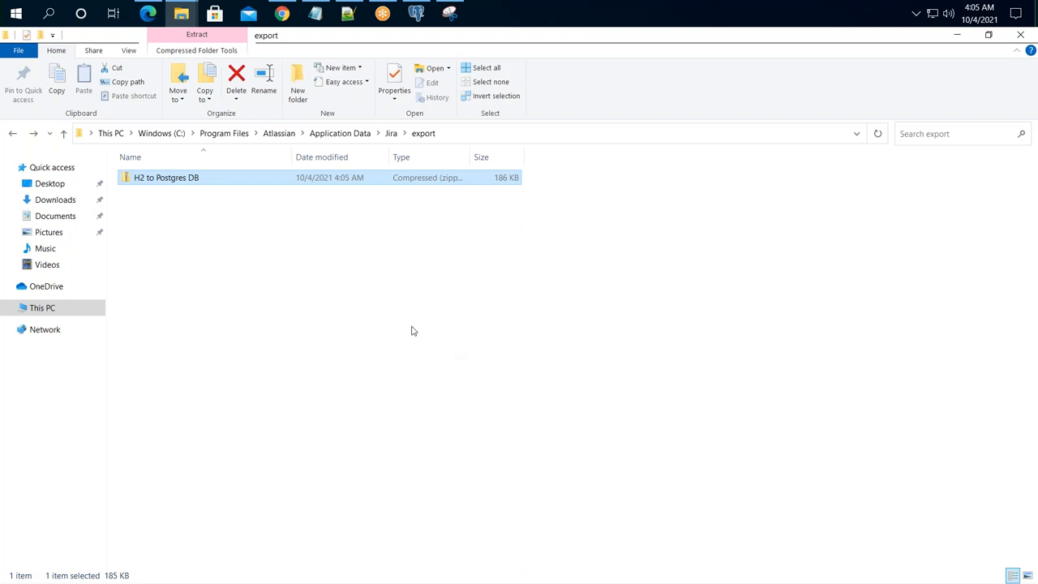
right_click(217, 181)
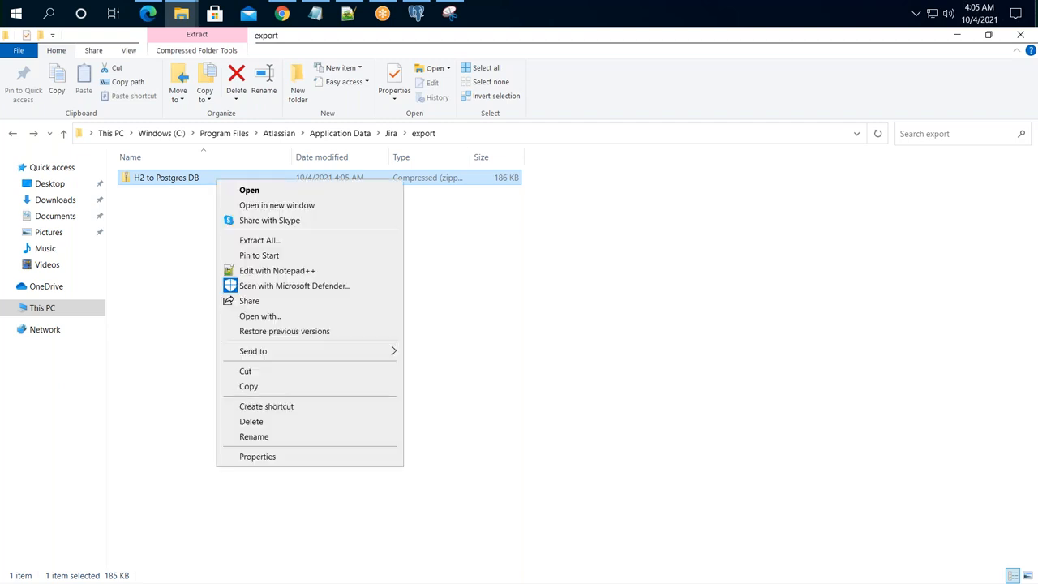
left_click(272, 386)
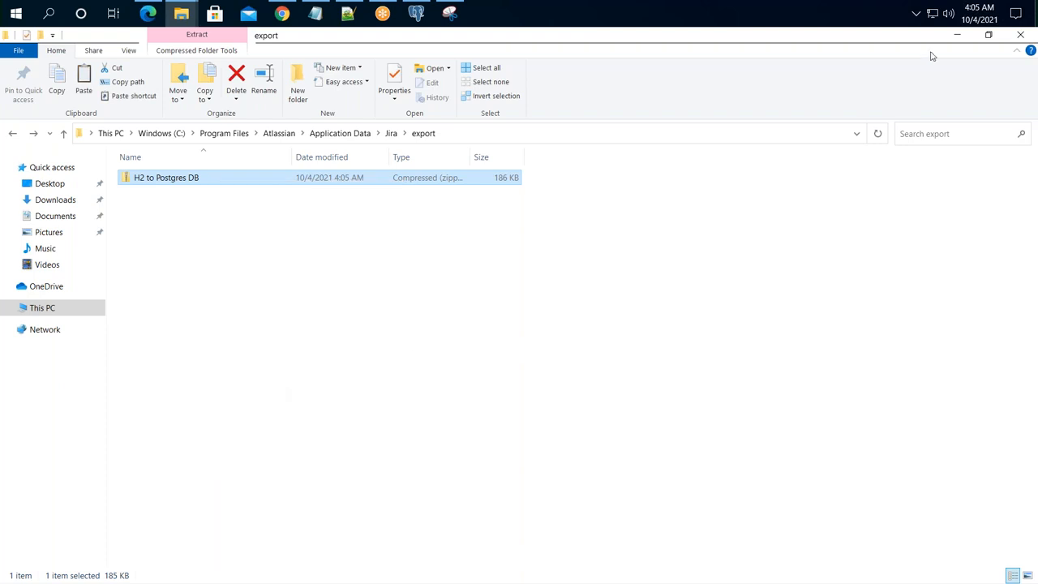
- Minimize File Explorer, the browser and pgAdmin to reveal the desktop
left_click(955, 35)
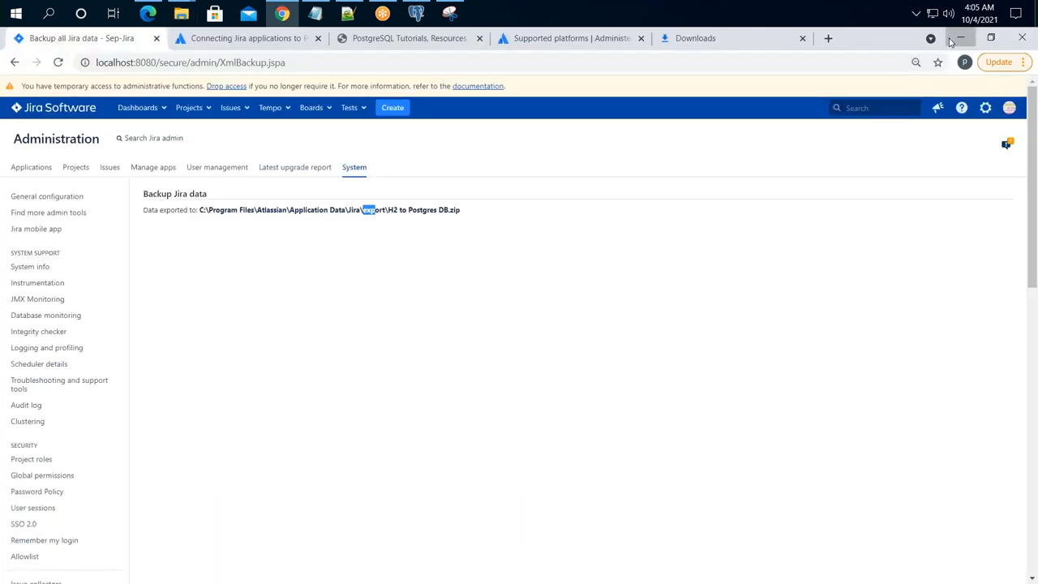
left_click(961, 38)
left_click(962, 38)
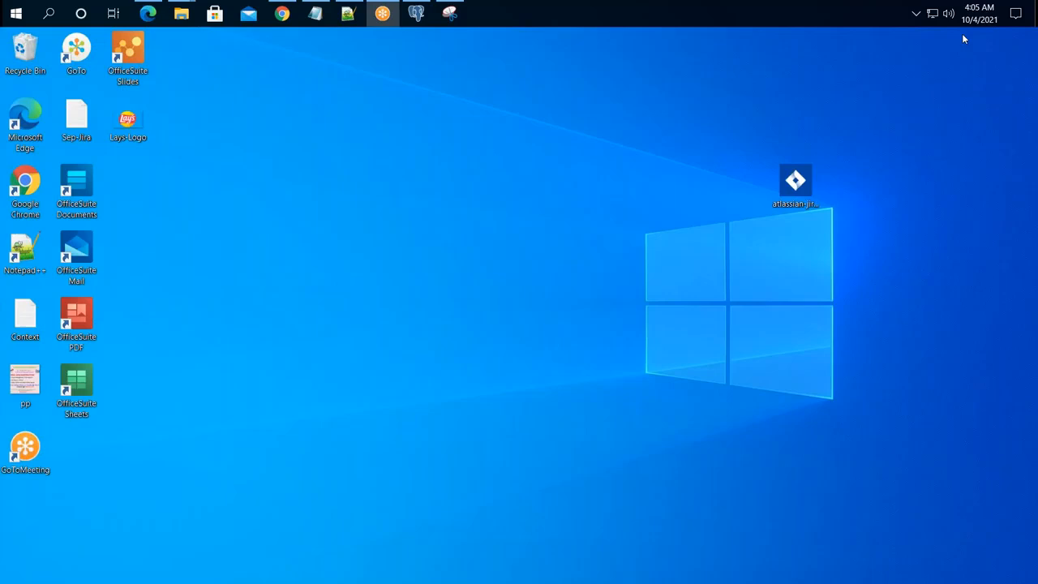
- Paste H2 to Postgres DB.zip onto the desktop and bring back Jira's Backup Jira data page
right_click(407, 162)
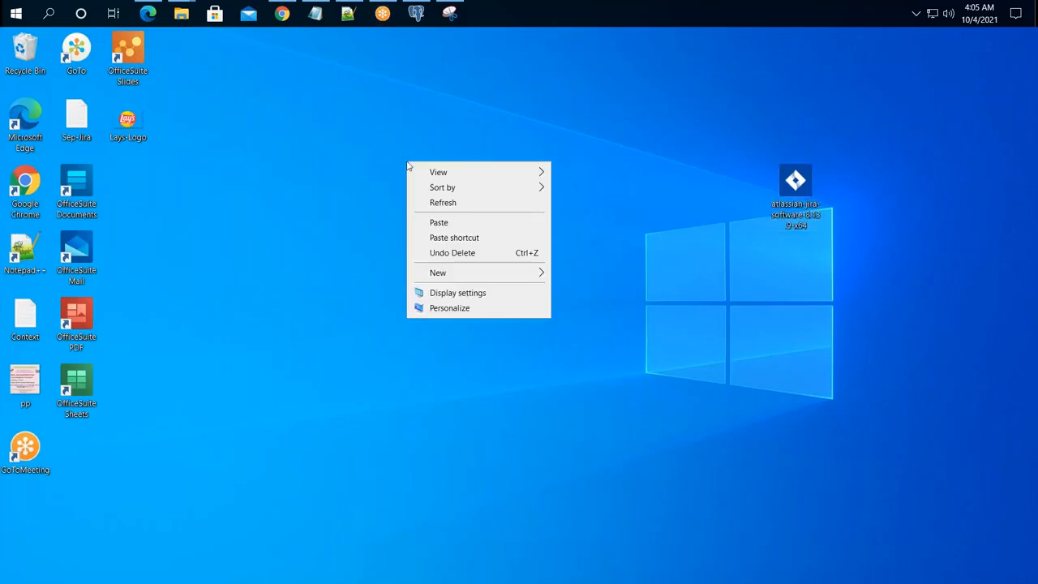
left_click(451, 223)
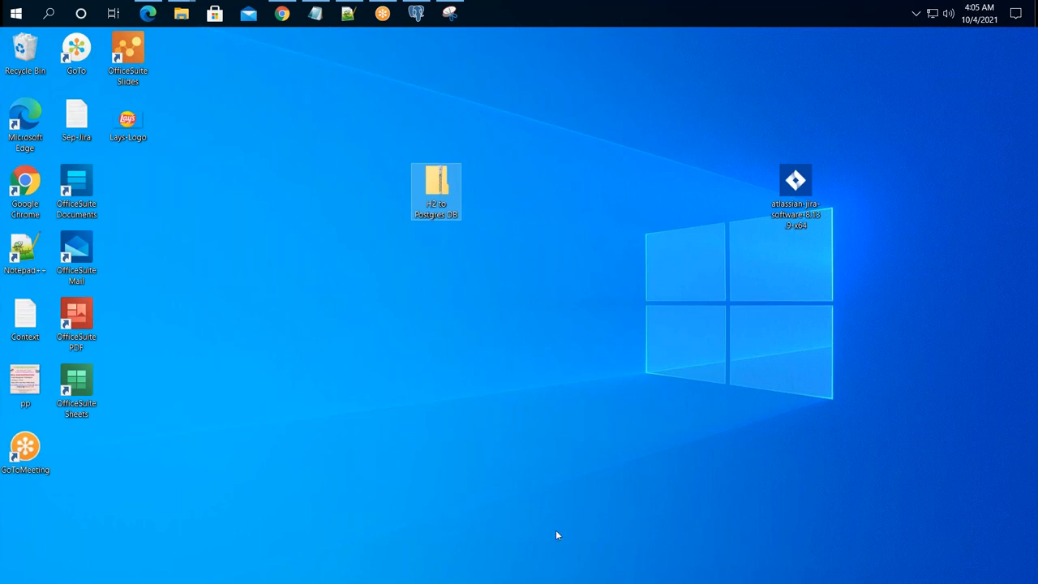
left_click(284, 14)
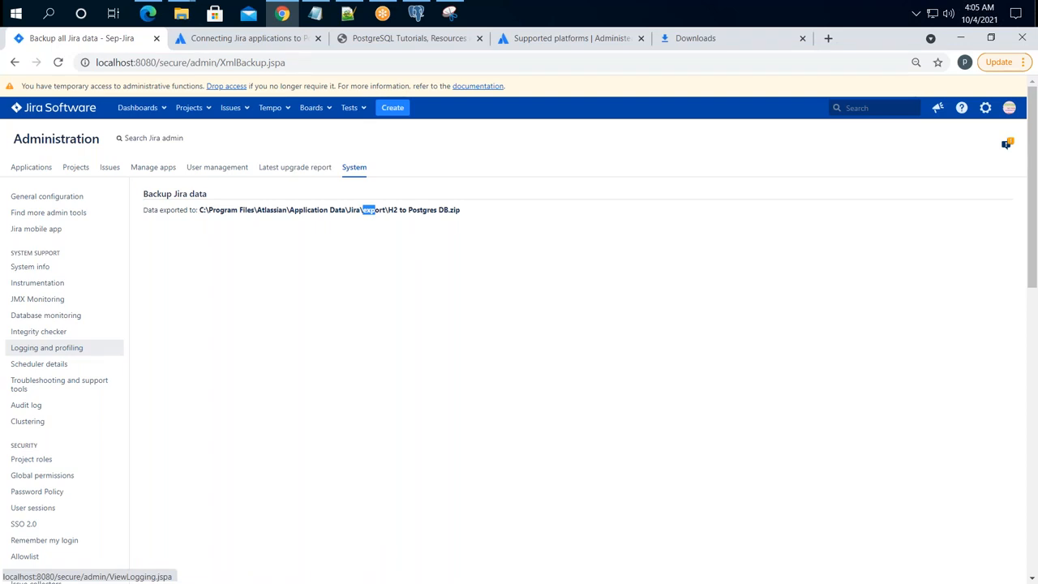
- Close the Explorer search and go to the Jira folder under Application Data
left_click(410, 313)
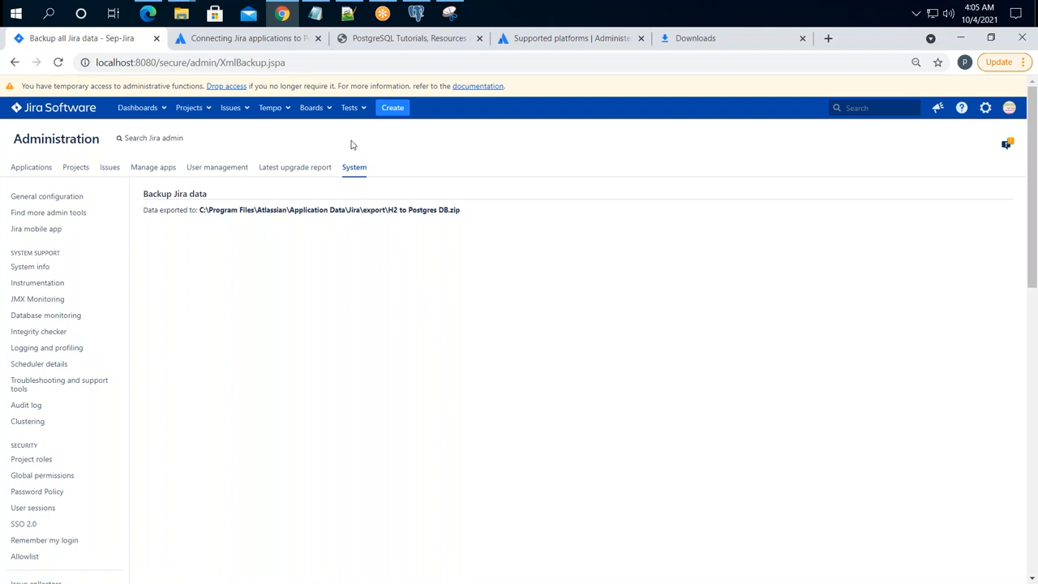
mouse_move(178, 23)
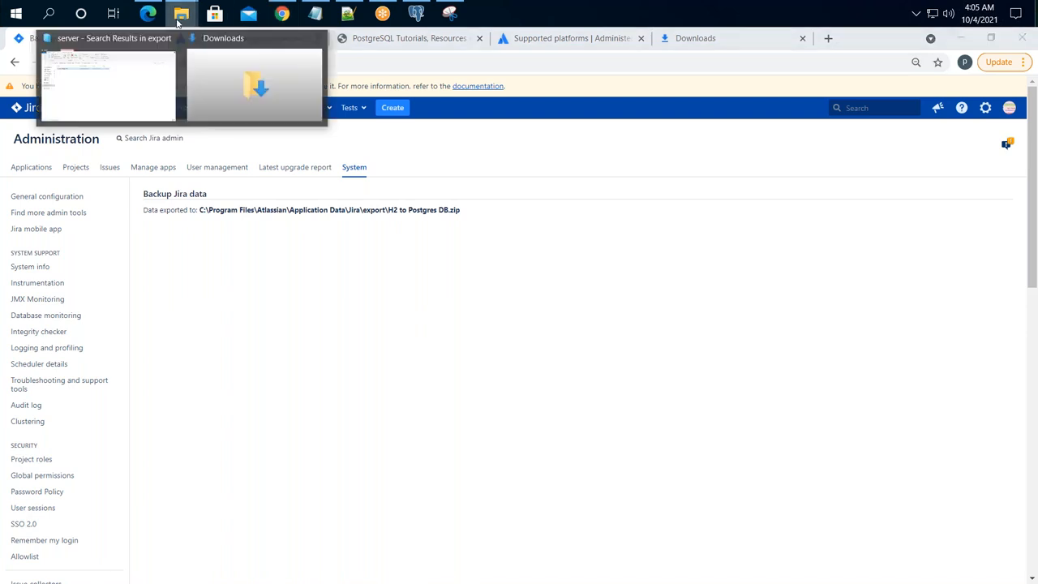
left_click(132, 72)
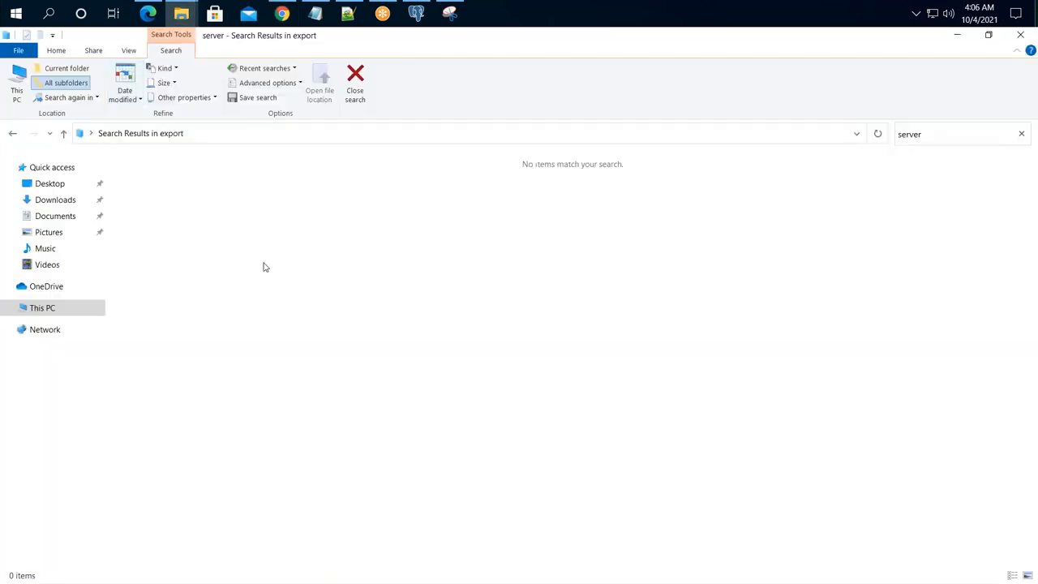
left_click(365, 87)
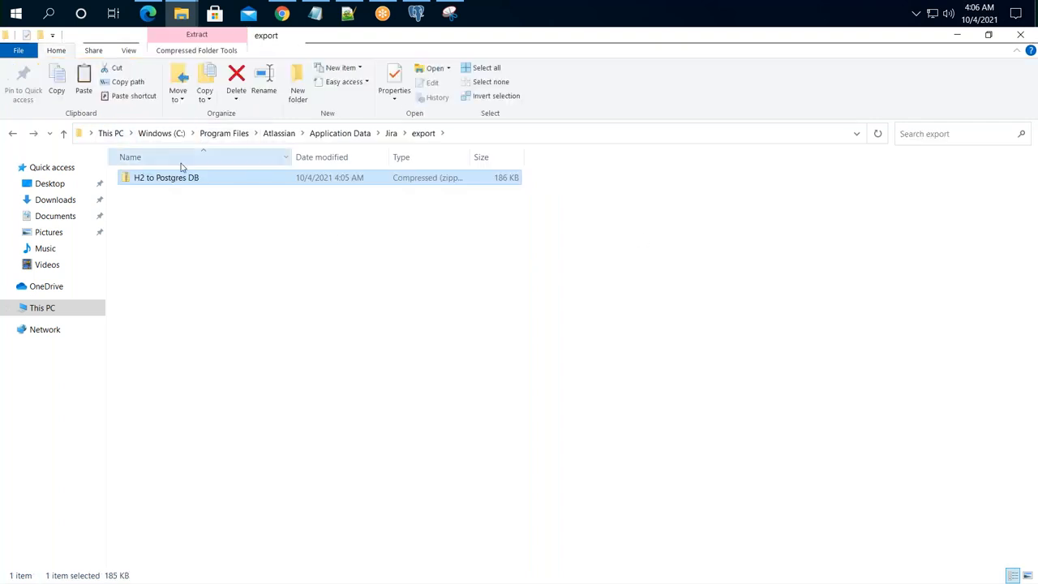
left_click(351, 137)
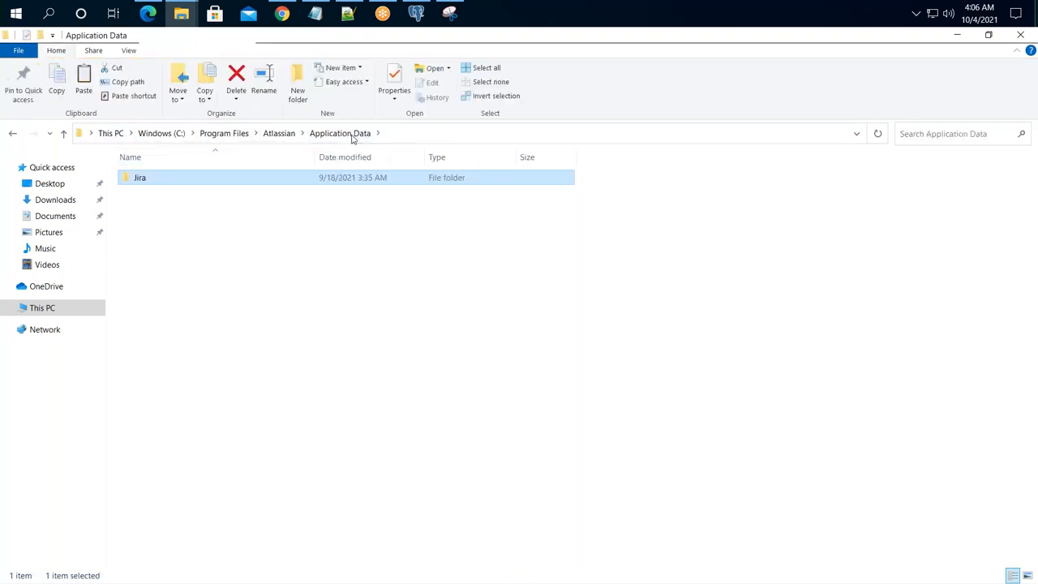
double_click(162, 185)
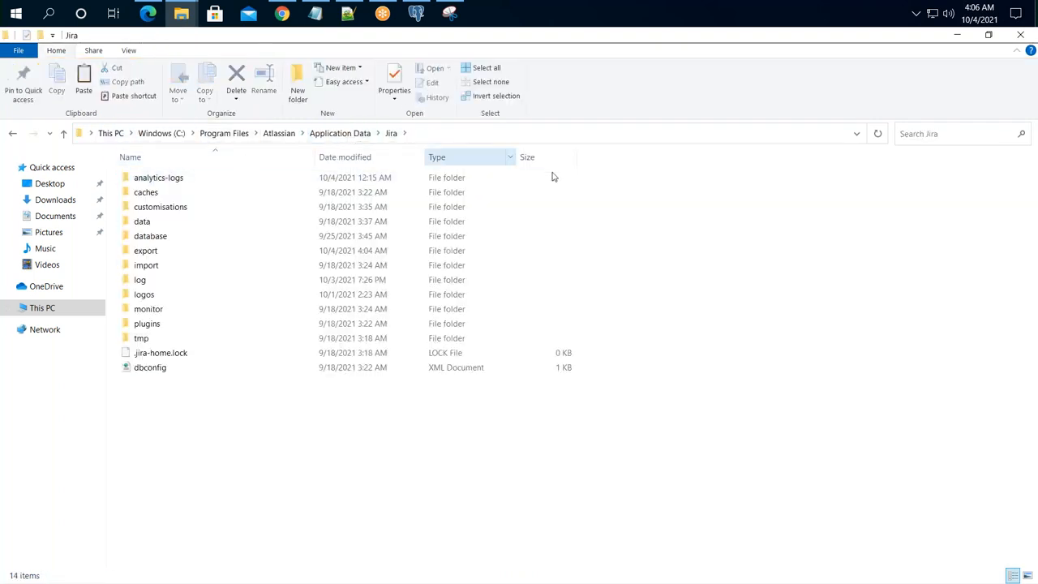
- Open the Jira dbconfig file with Notepad++
left_click(152, 373)
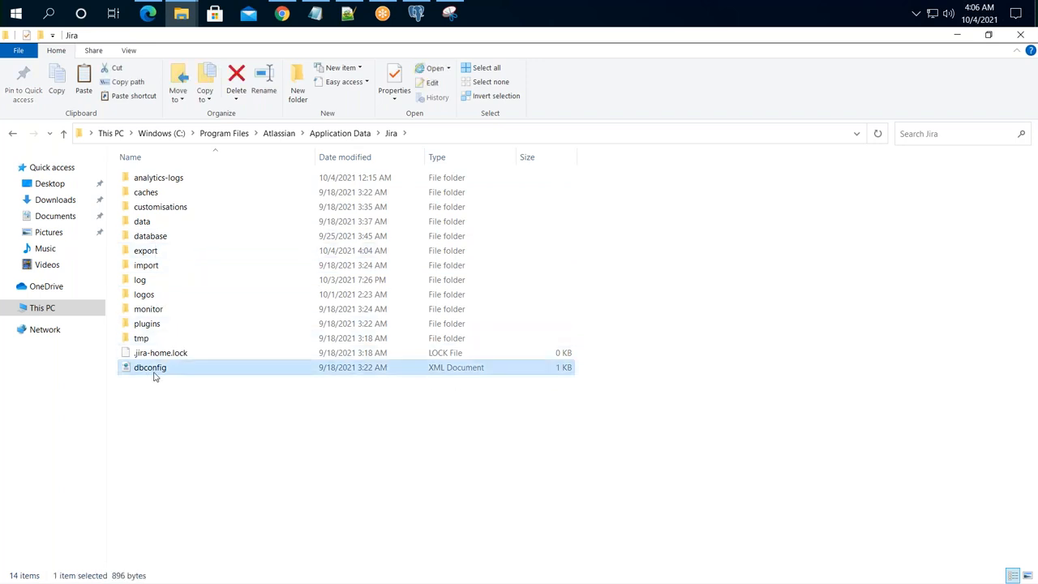
right_click(158, 373)
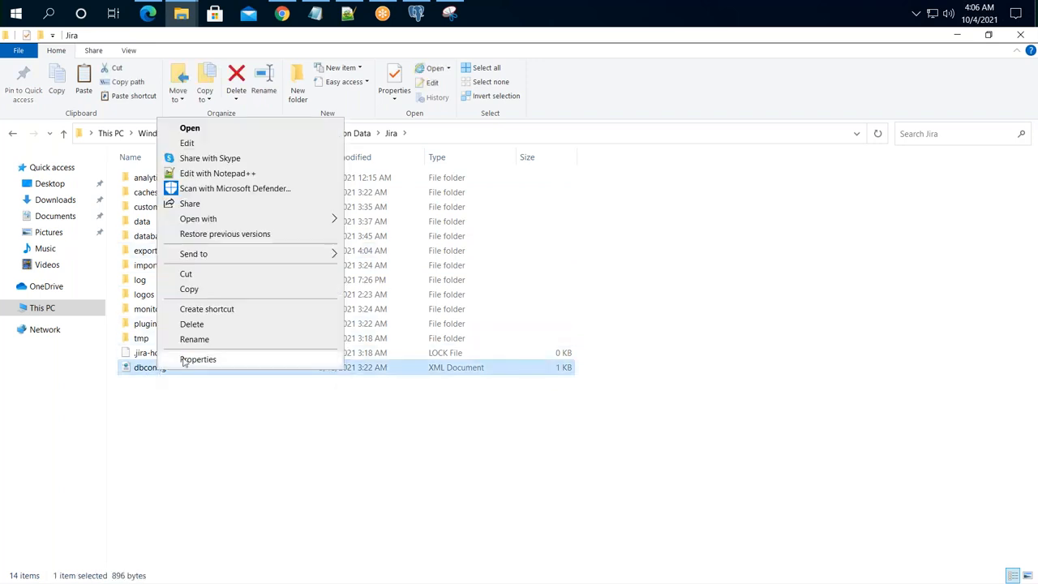
left_click(220, 173)
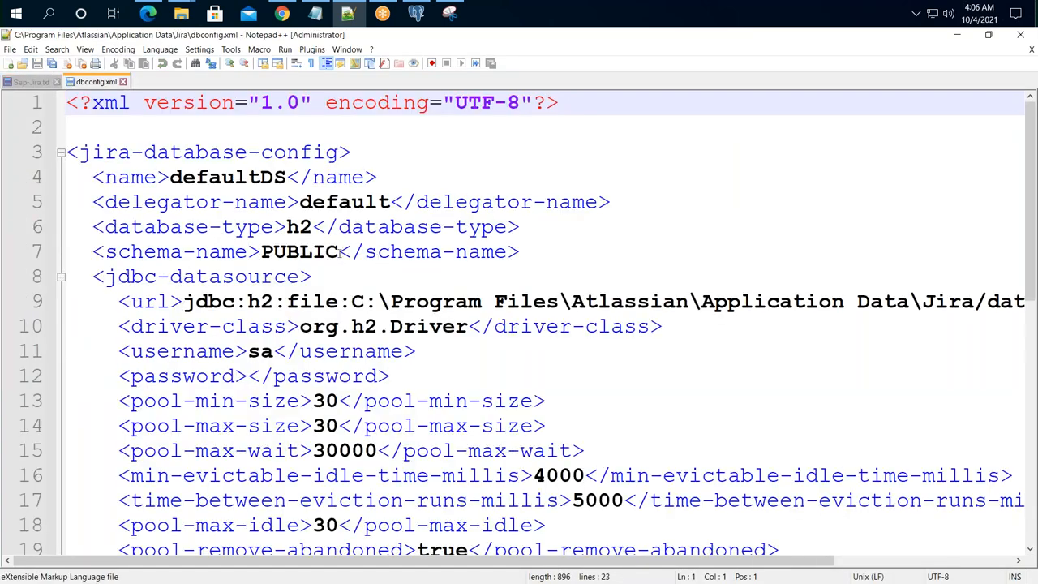
- Highlight the h2 value of the database-type element in dbconfig.xml
left_click(326, 152)
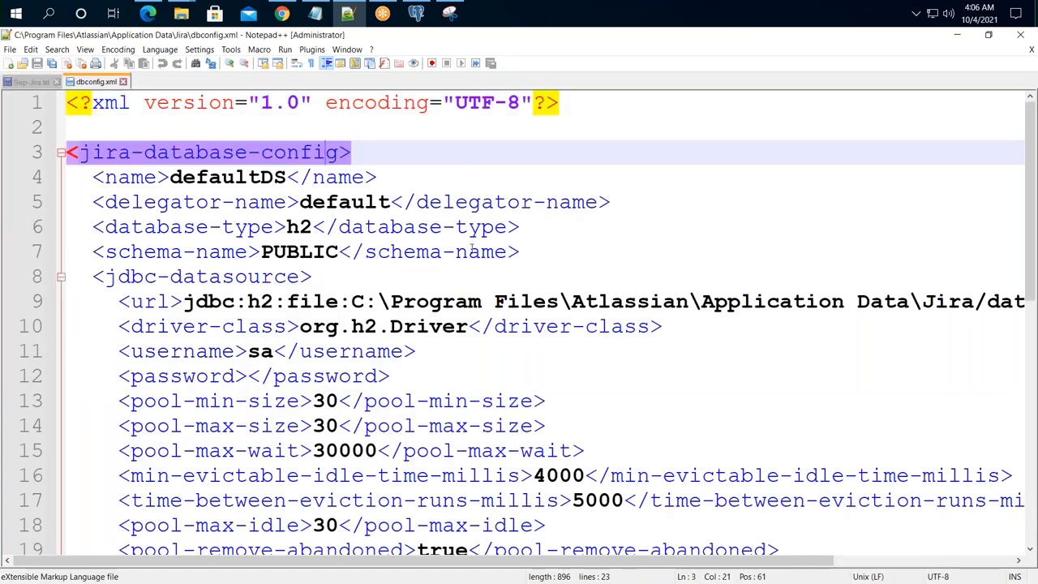
left_click_drag(286, 227, 299, 227)
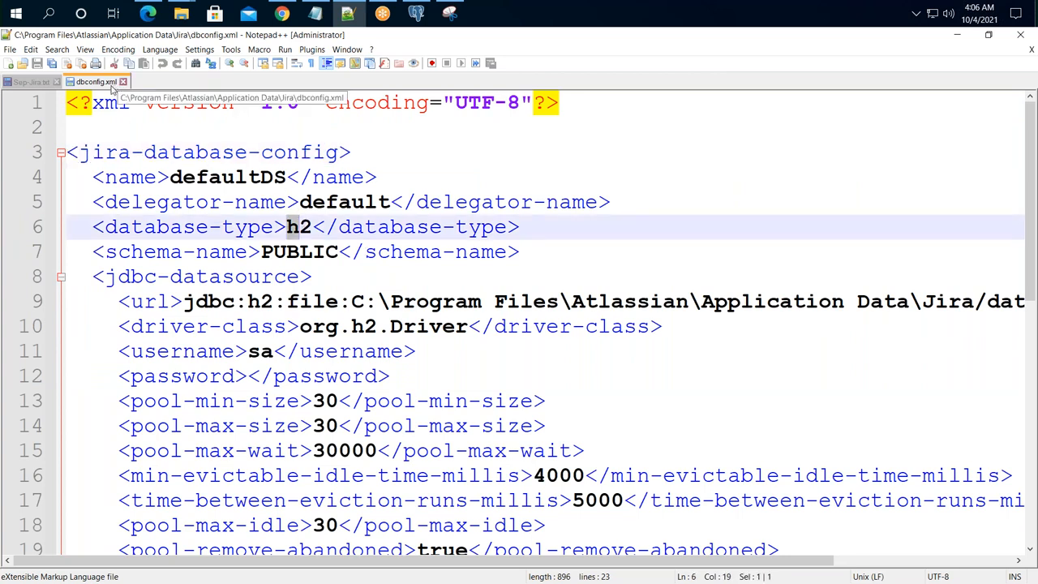
left_click(351, 227)
left_click_drag(286, 227, 312, 227)
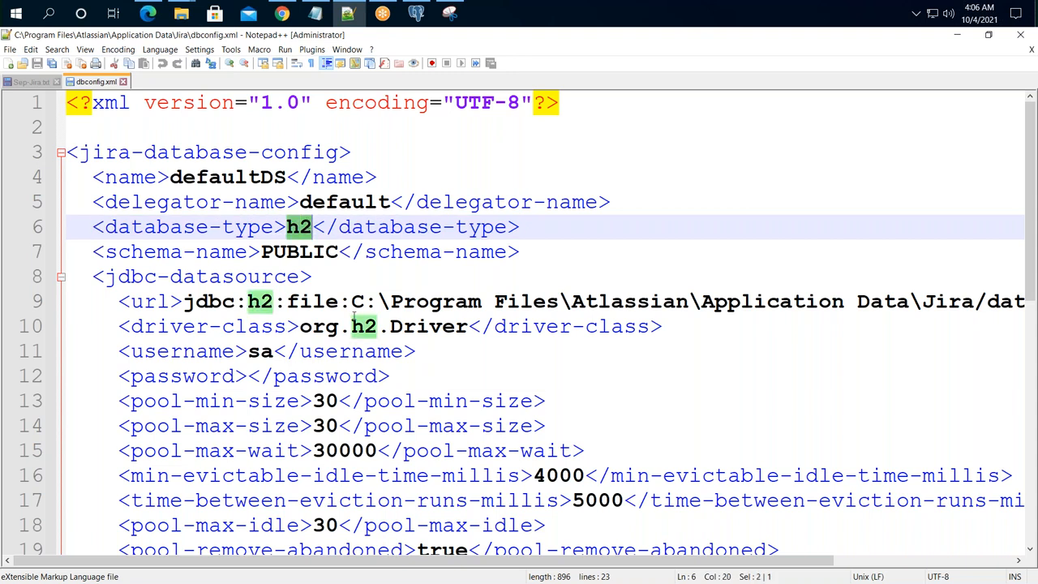
scroll(353, 315, "down", 2)
scroll(357, 308, "down", 1)
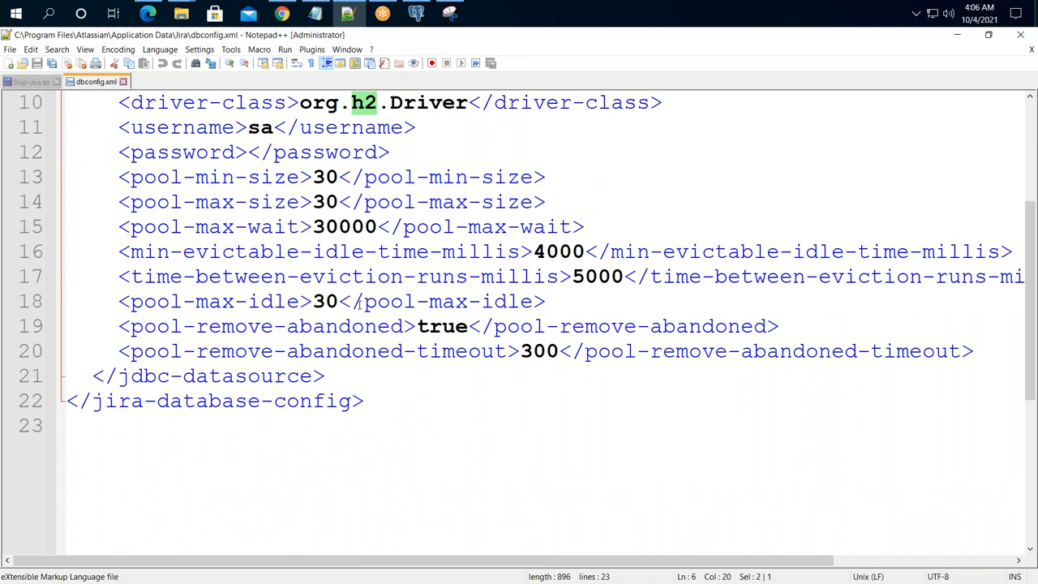
scroll(357, 309, "up", 3)
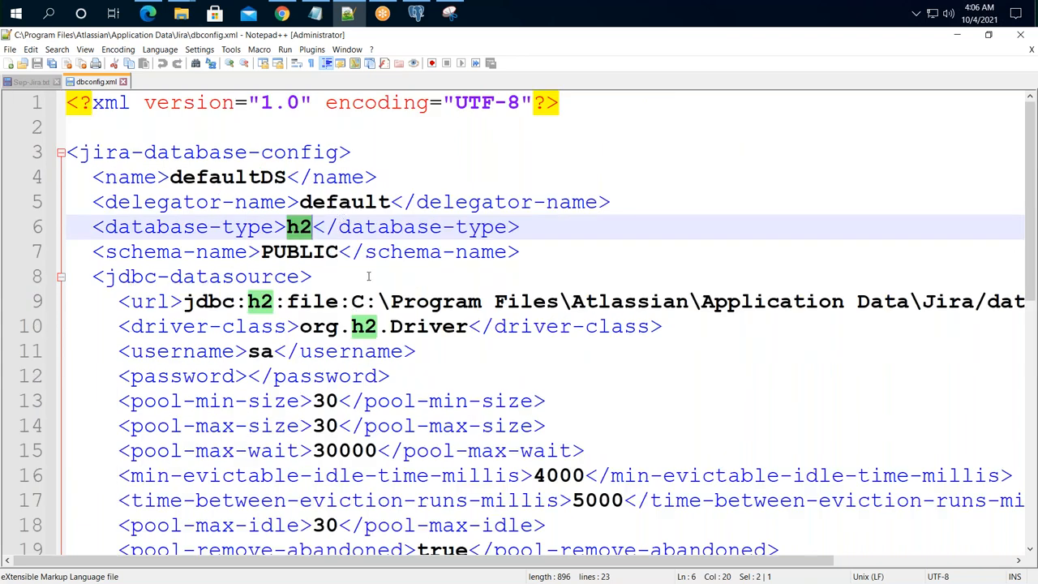
- Review the h2 JDBC url and driver lines, then return to Jira's backup page
left_click_drag(244, 301, 573, 326)
left_click(474, 352)
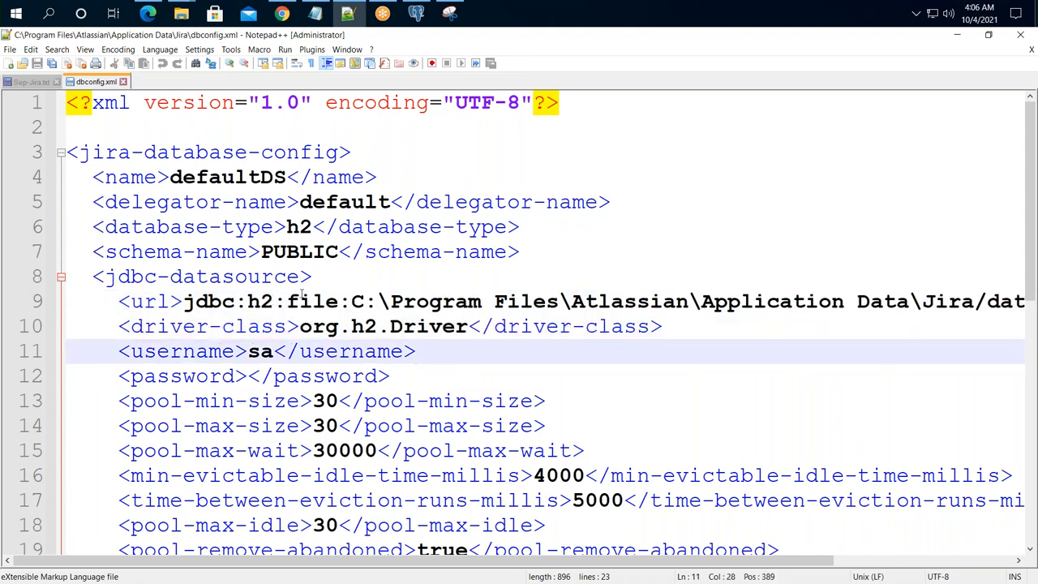
scroll(301, 296, "down", 2, "ctrl")
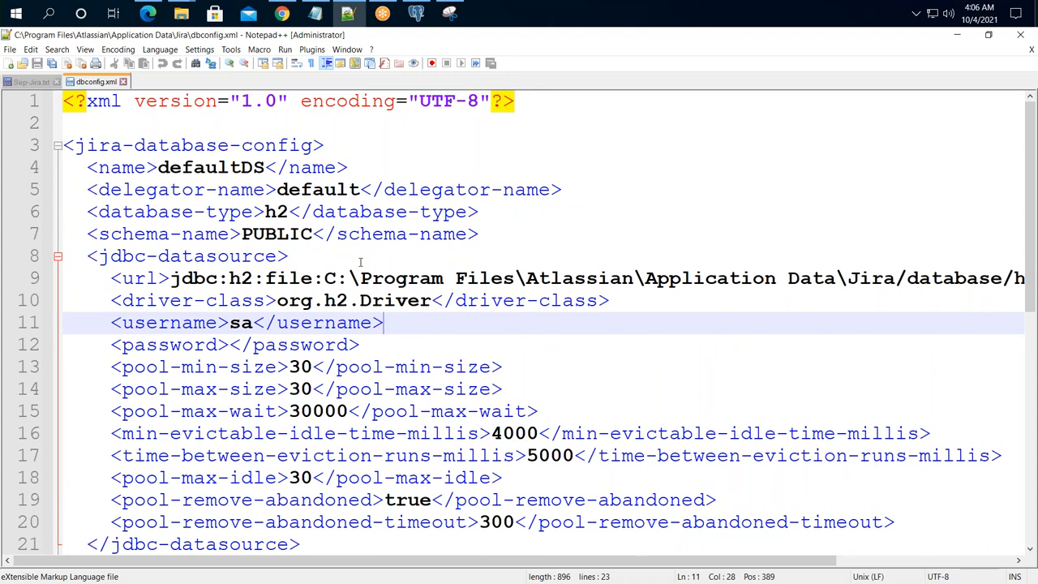
scroll(591, 269, "down", 6)
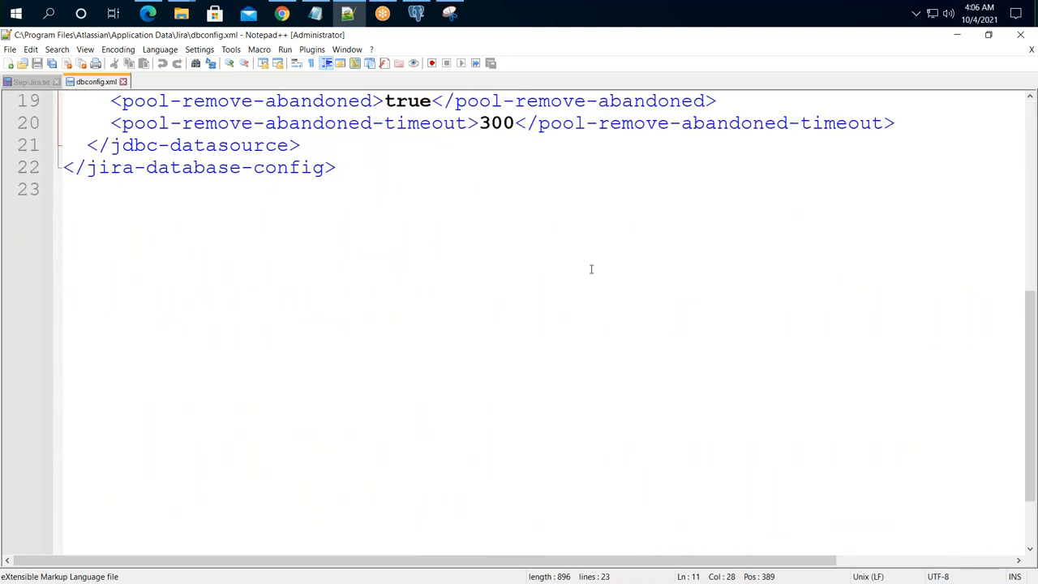
scroll(591, 269, "up", 6)
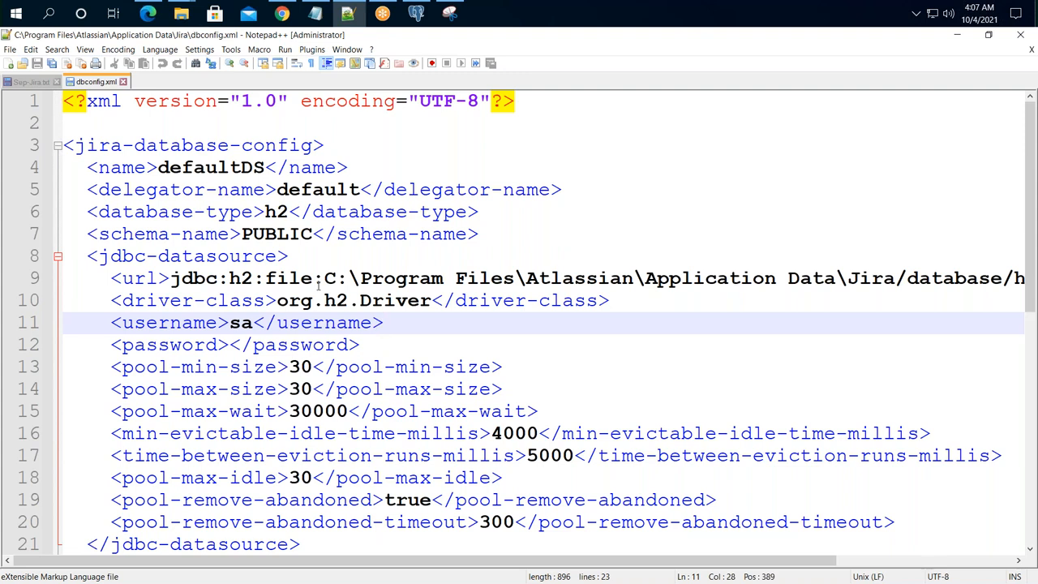
left_click_drag(288, 213, 277, 213)
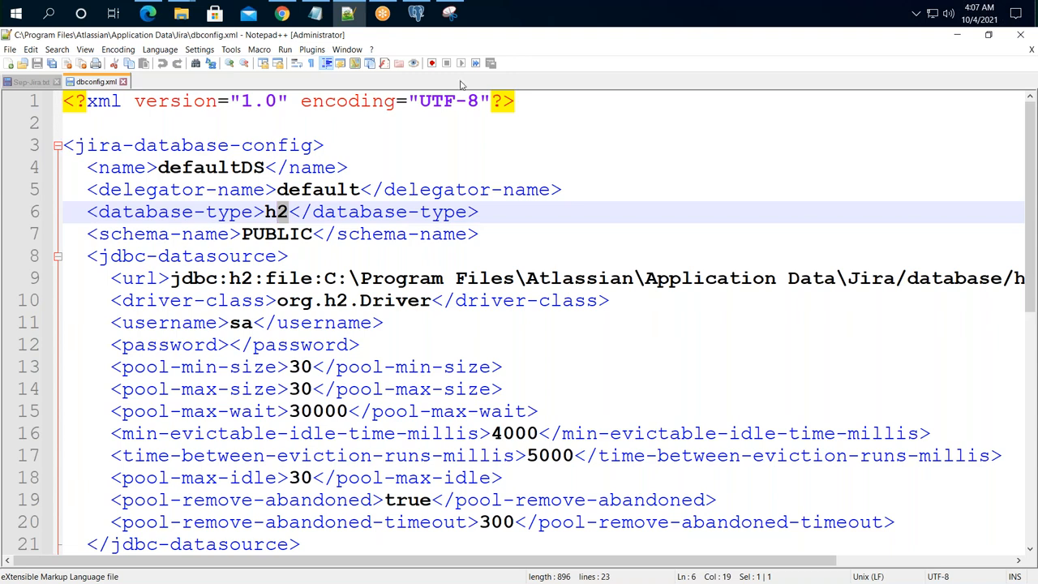
left_click(286, 14)
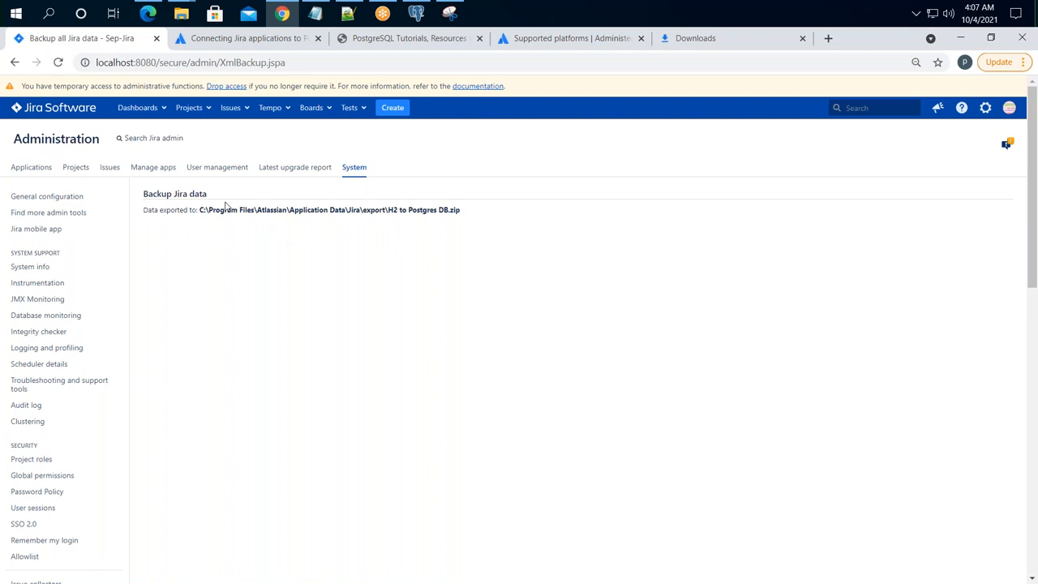
- Select the exported backup path, then bring the Jira home folder Explorer window forward
left_click_drag(220, 210, 481, 215)
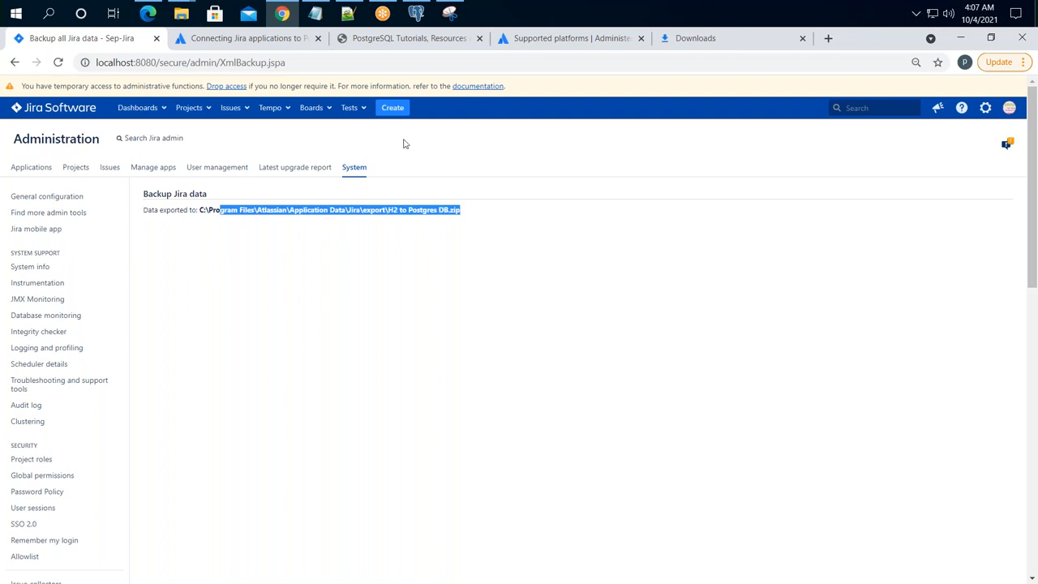
left_click(181, 14)
left_click(147, 96)
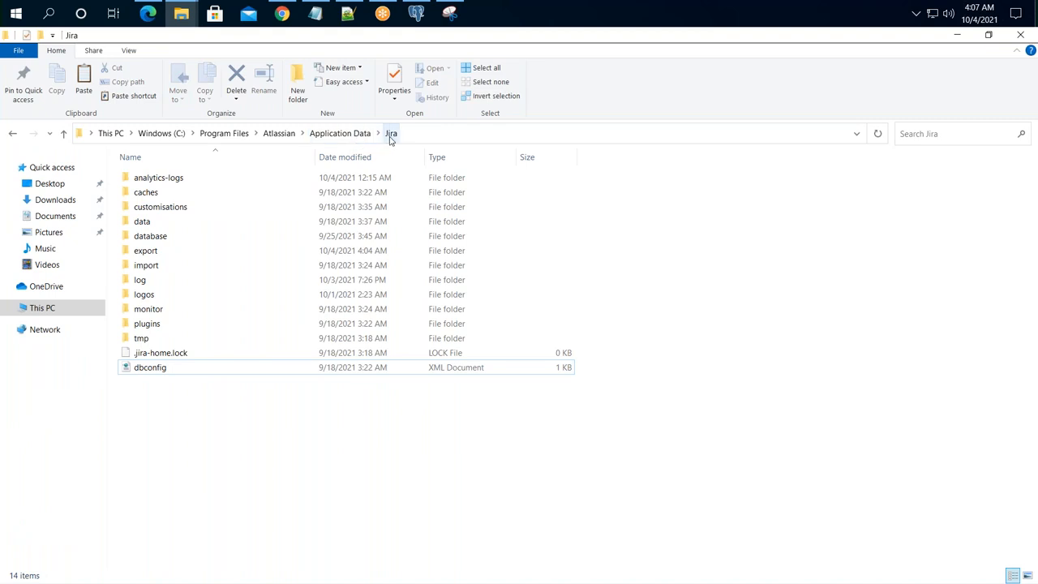
left_click(142, 372)
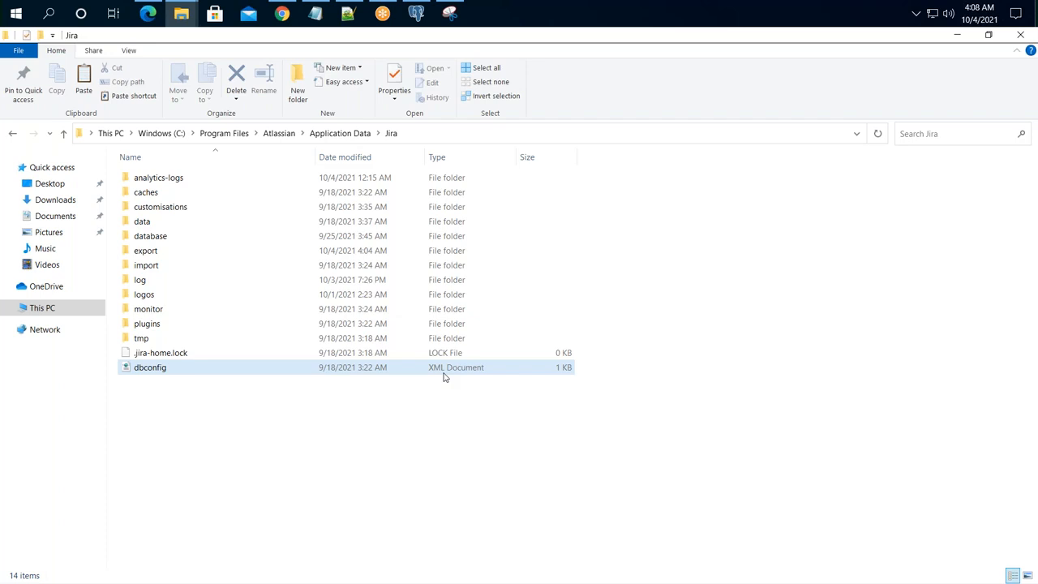
left_click(383, 13)
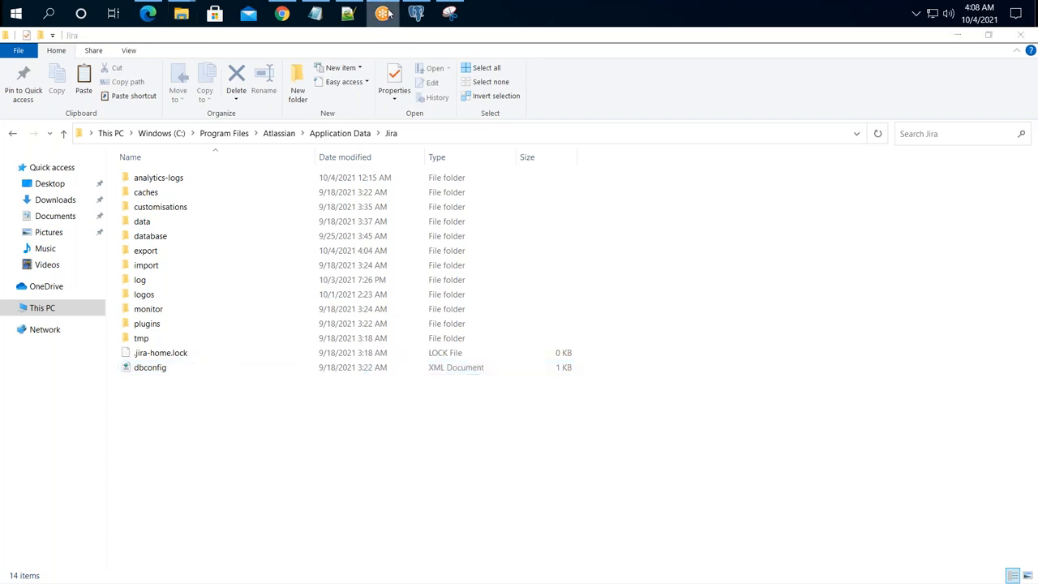